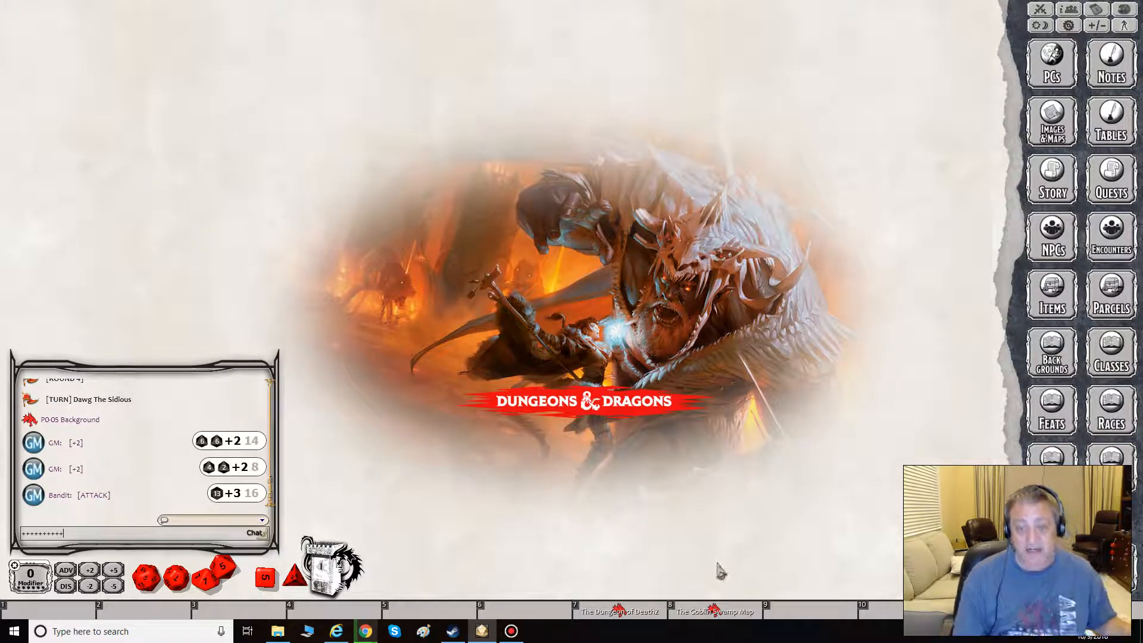
- Open The Goblin Swamp Map, then search the NPC list for "bandit"
{"action": "left_click", "coordinate": [717, 614]}
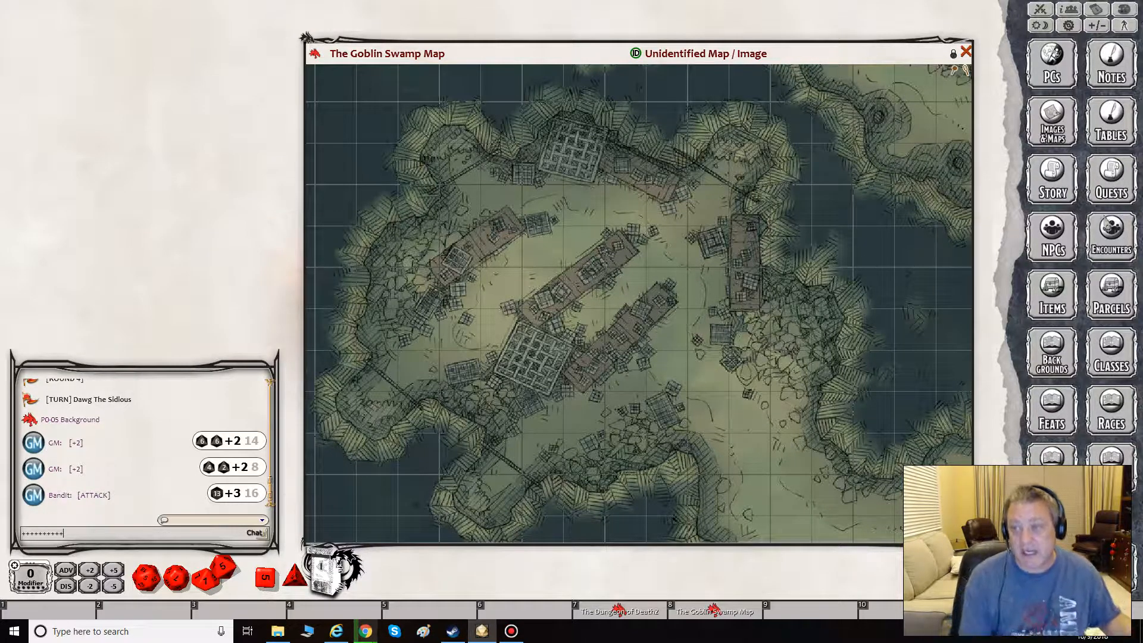
{"action": "left_click", "coordinate": [1053, 236]}
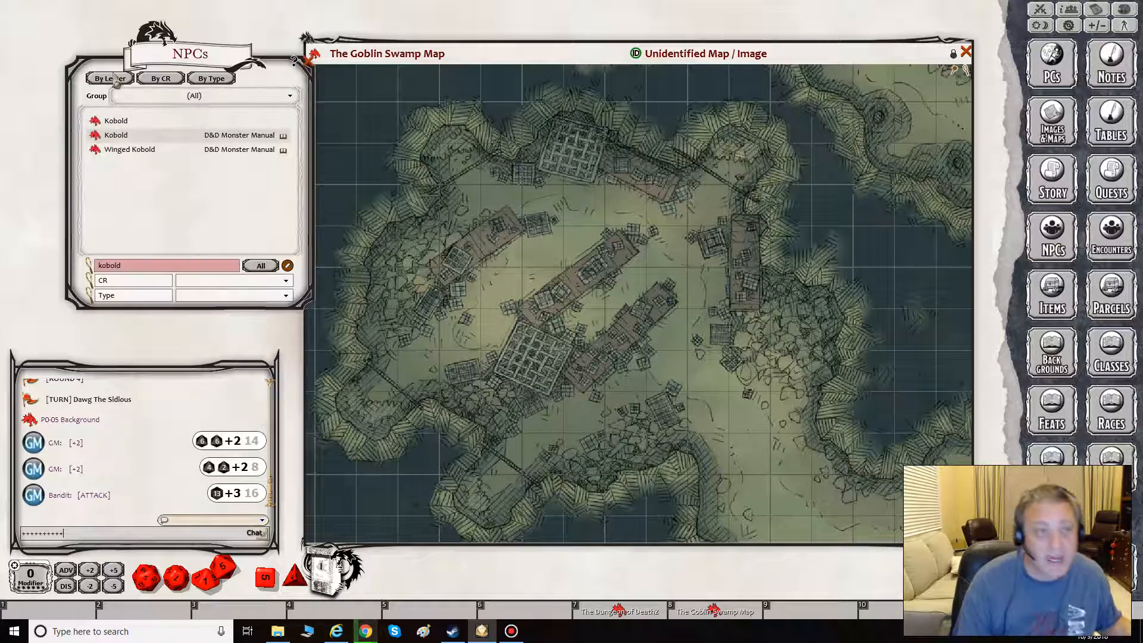
{"action": "left_click", "coordinate": [144, 268]}
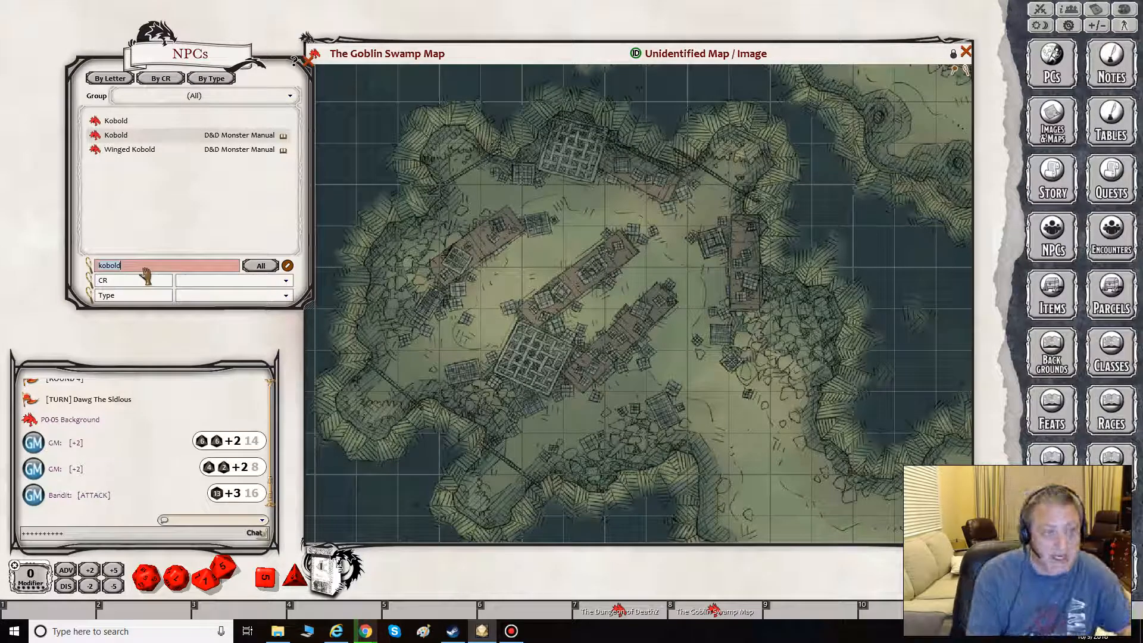
{"action": "type", "text": "bandit"}
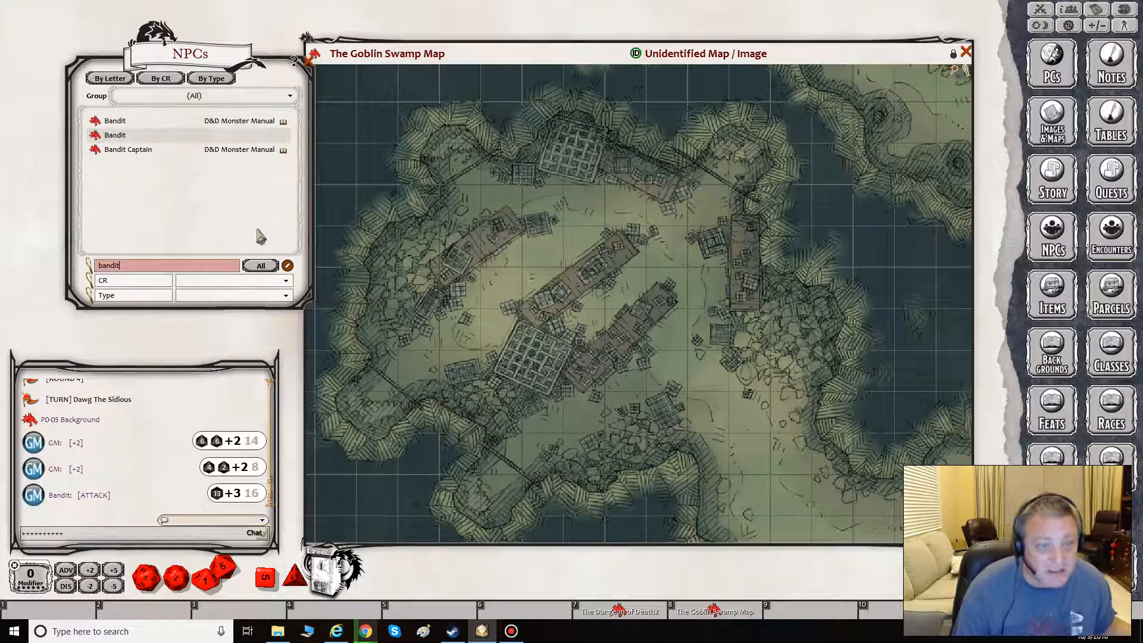
- Replace the custom Bandit in the NPC list with a fresh copy of the D&D Monster Manual Bandit, filtering the list by "ban"
{"action": "left_click", "coordinate": [288, 266]}
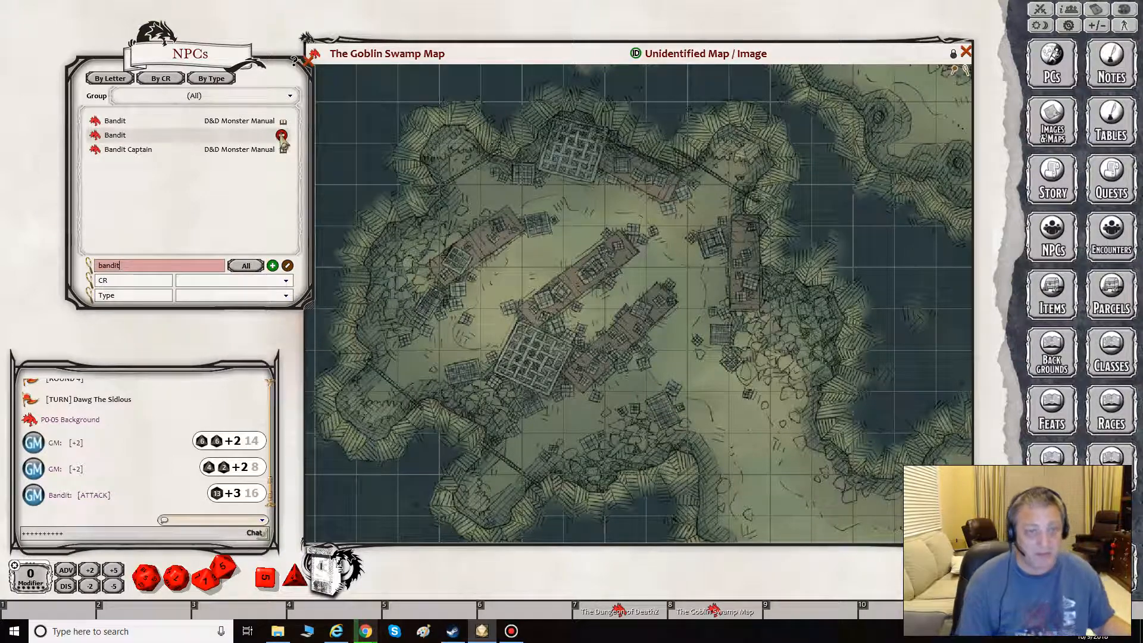
{"action": "left_click", "coordinate": [284, 135]}
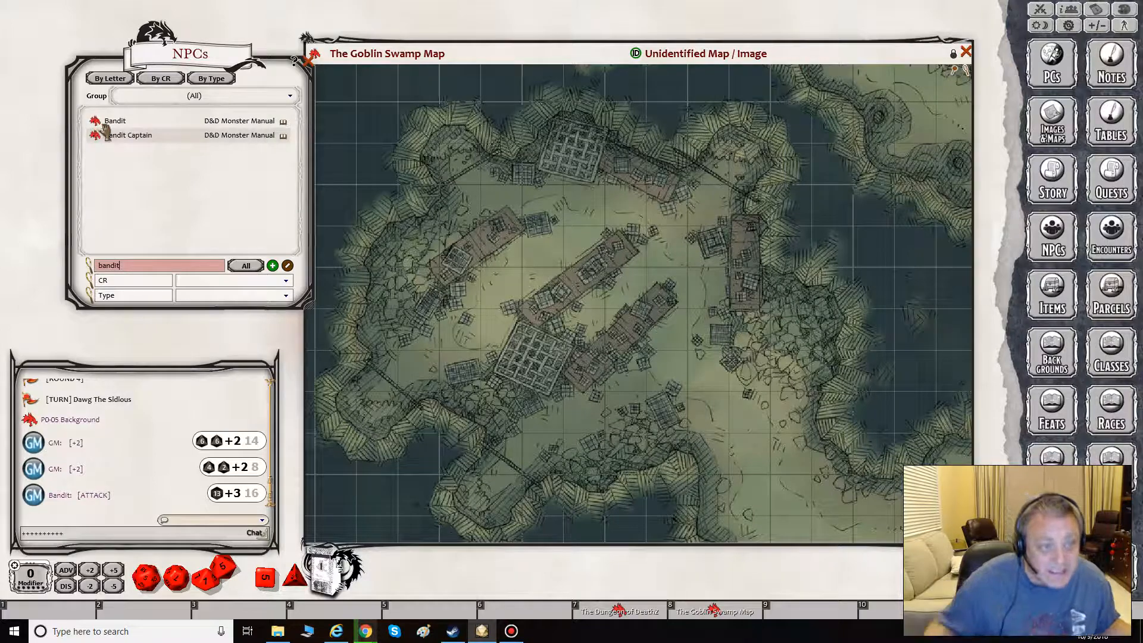
{"action": "left_click_drag", "start_coordinate": [96, 122], "coordinate": [197, 214]}
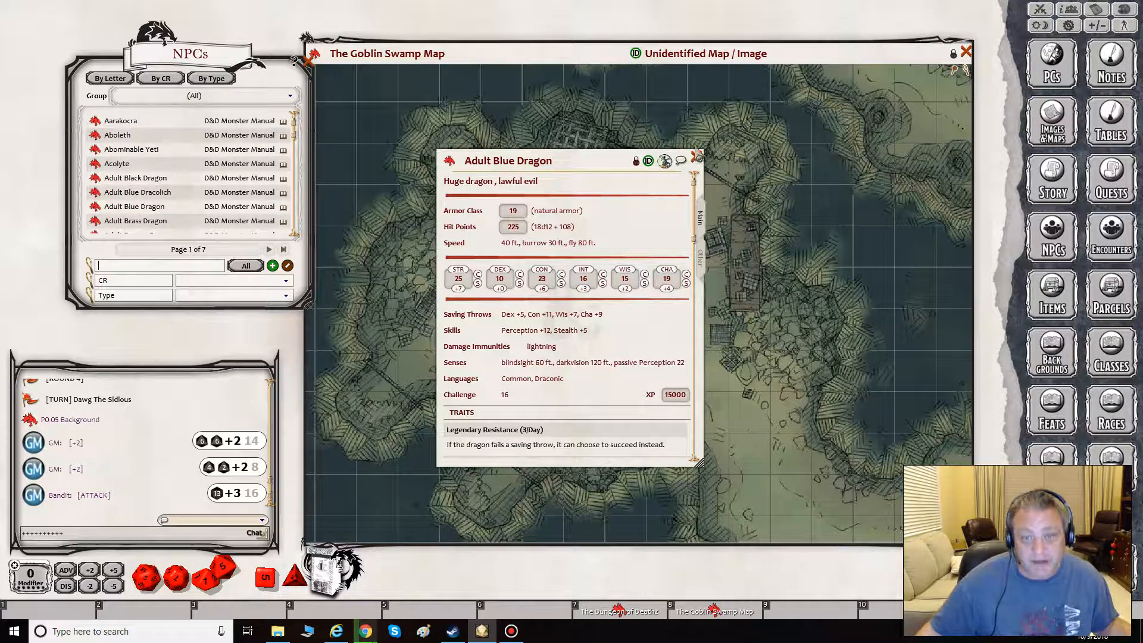
{"action": "left_click", "coordinate": [698, 157]}
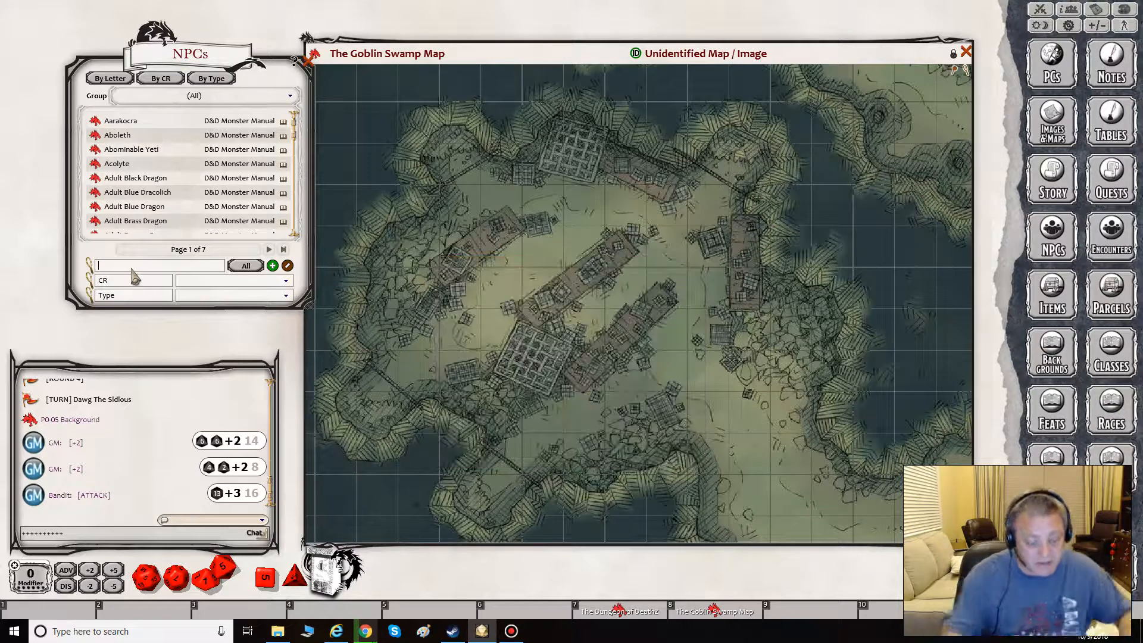
{"action": "type", "text": "ban"}
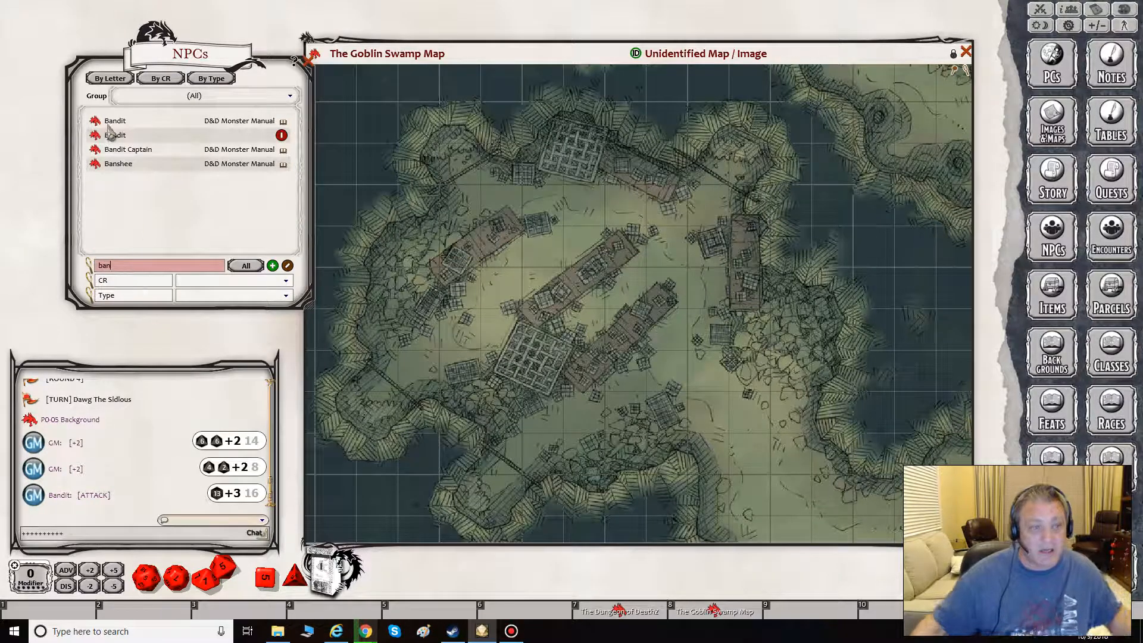
{"action": "left_click", "coordinate": [287, 267]}
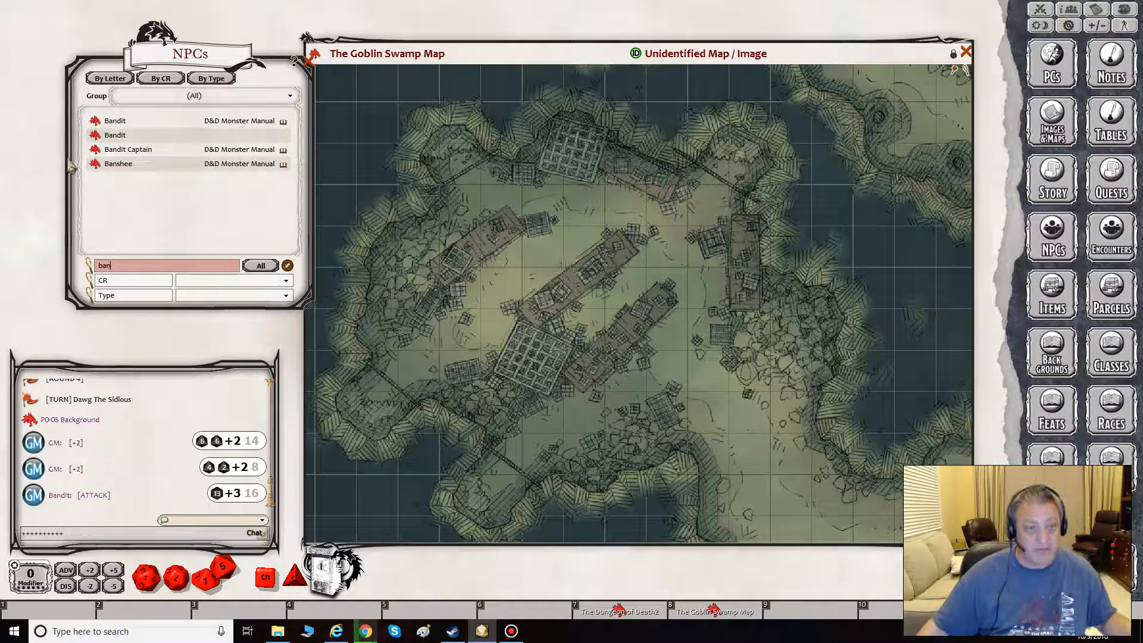
- Unlock the copied Bandit's sheet for editing and set its Dexterity to 10 and Armor Class to 11
{"action": "left_click", "coordinate": [117, 136]}
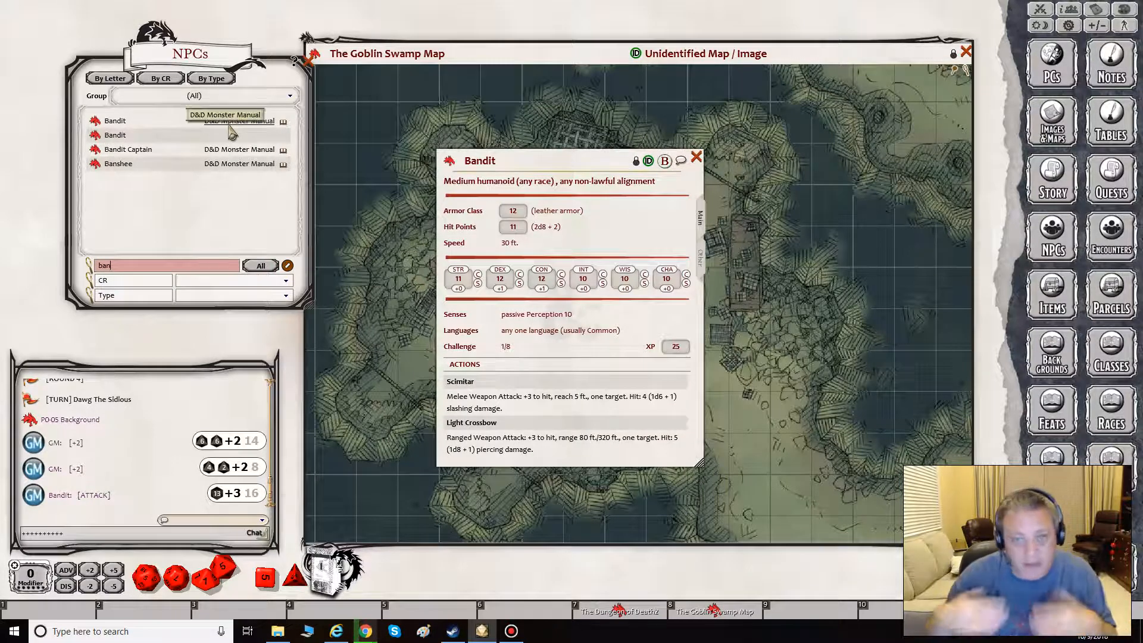
{"action": "left_click", "coordinate": [636, 162]}
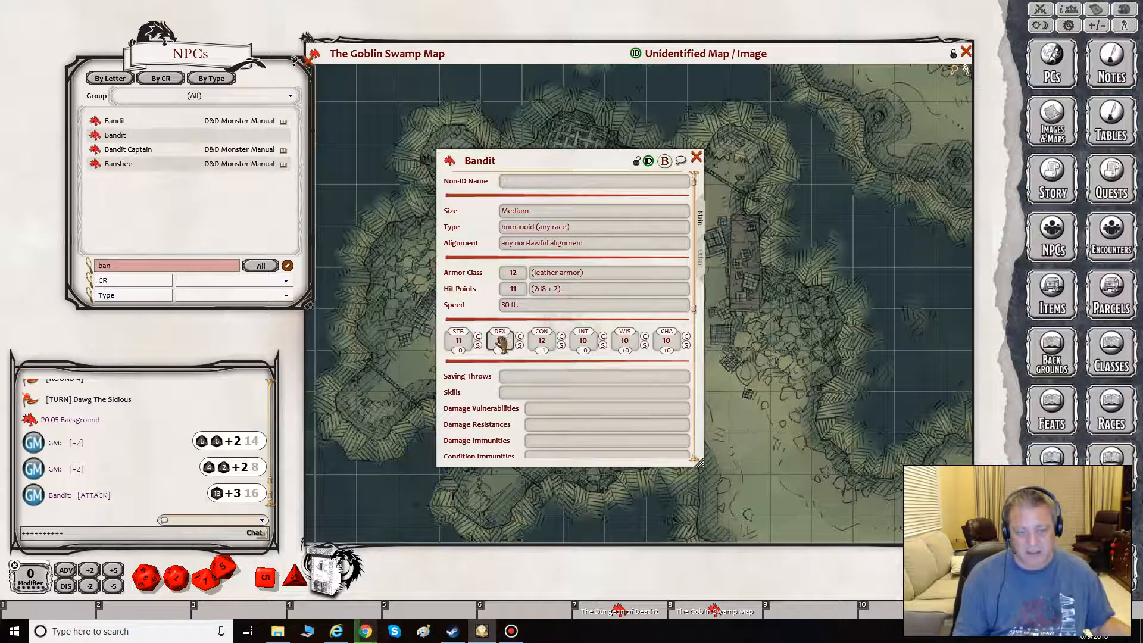
{"action": "scroll", "coordinate": [500, 343], "scroll_direction": "down", "scroll_amount": 2}
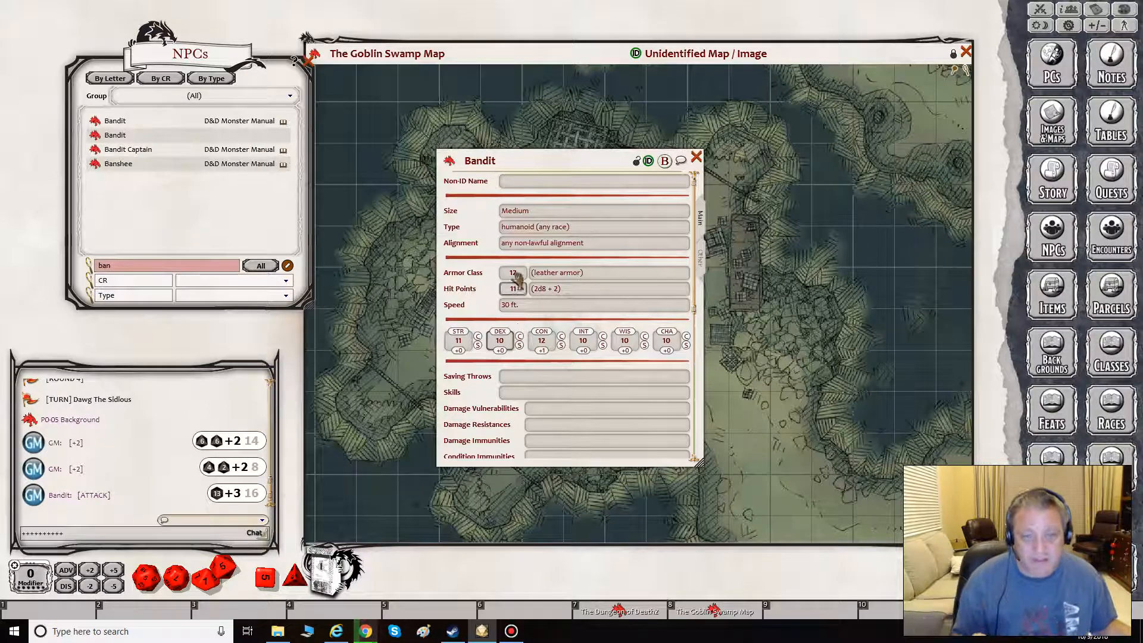
{"action": "scroll", "coordinate": [513, 274], "scroll_direction": "down", "scroll_amount": 1}
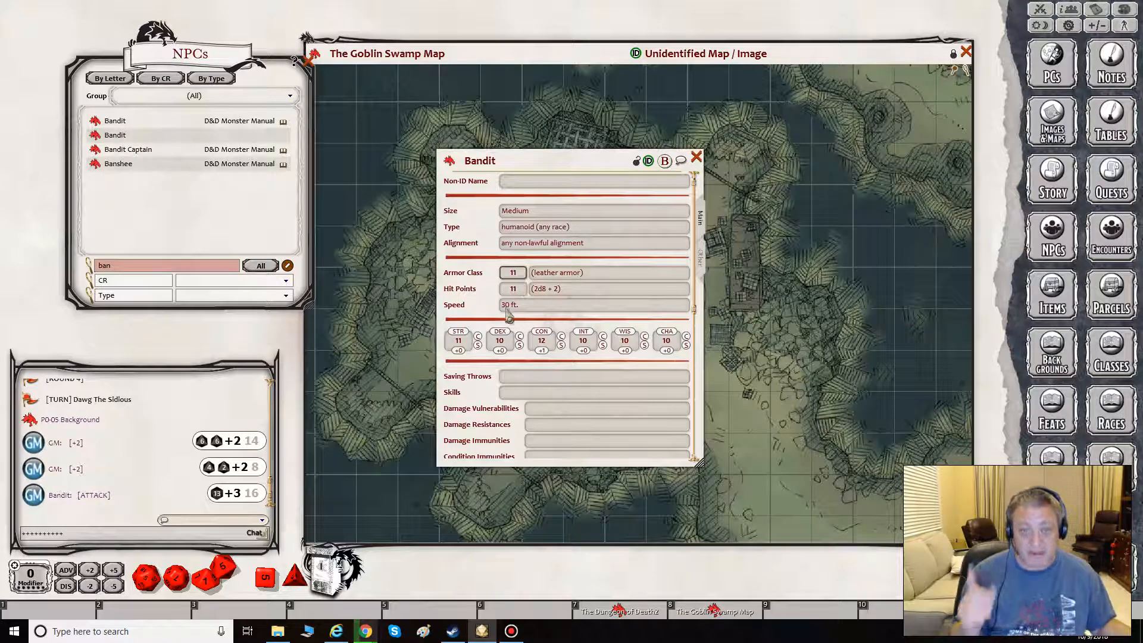
- Set the Bandit's Constitution to 9 and Hit Points to 7
{"action": "left_click", "coordinate": [540, 339]}
{"action": "scroll", "coordinate": [540, 343], "scroll_direction": "down", "scroll_amount": 1}
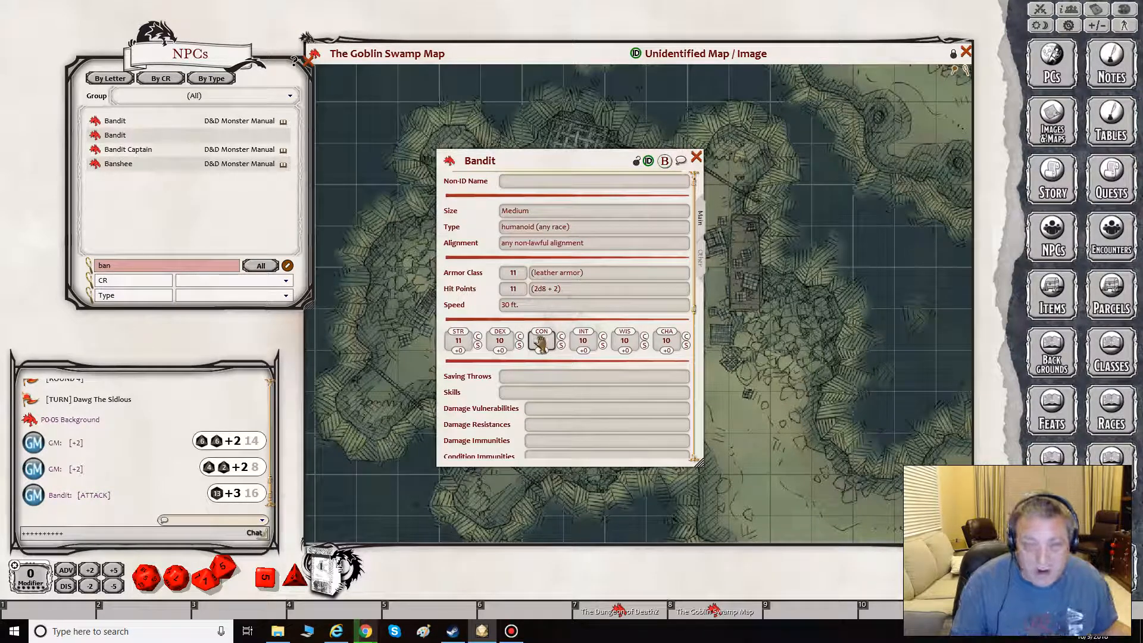
{"action": "left_click", "coordinate": [516, 290]}
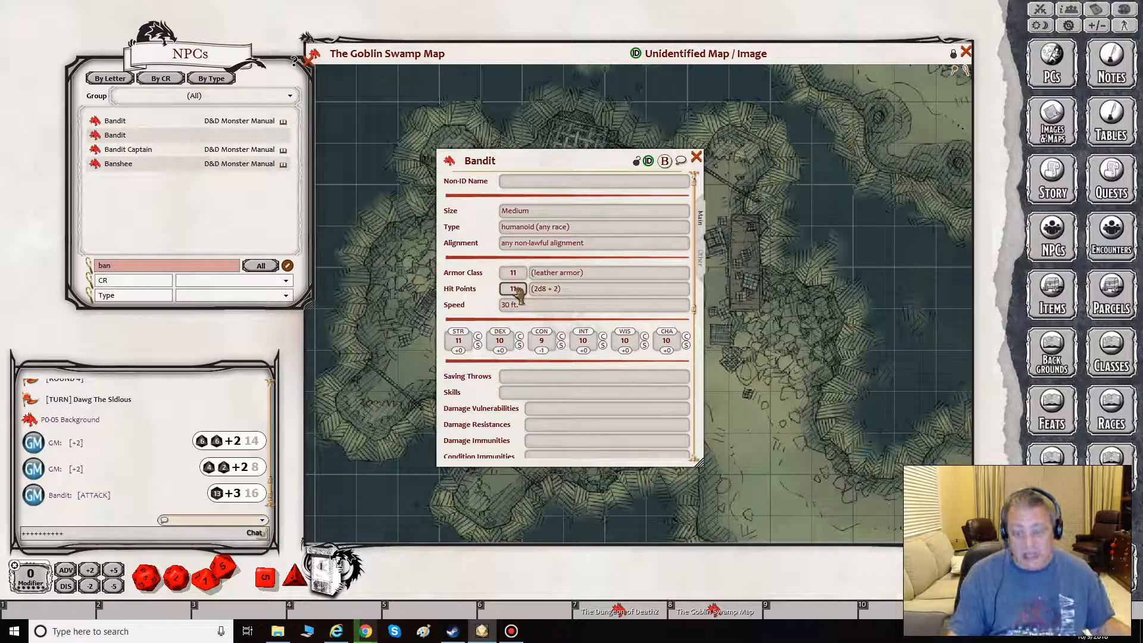
{"action": "scroll", "coordinate": [516, 289], "scroll_direction": "down", "scroll_amount": 4}
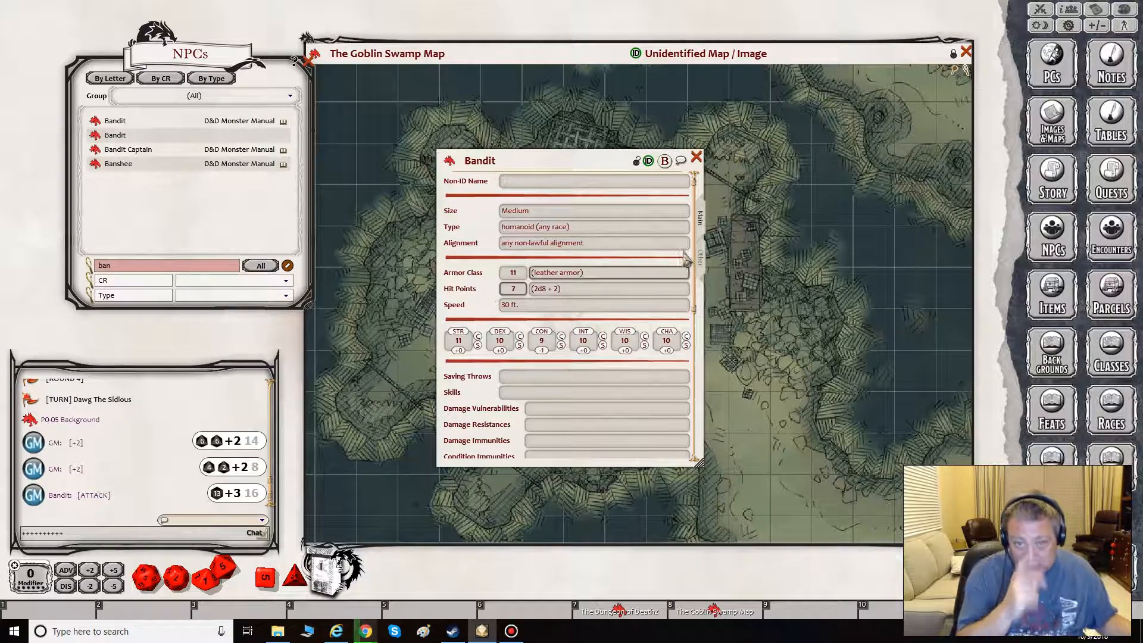
- Rename the copied Bandit as Blackhand Bandit
{"action": "left_click", "coordinate": [466, 162]}
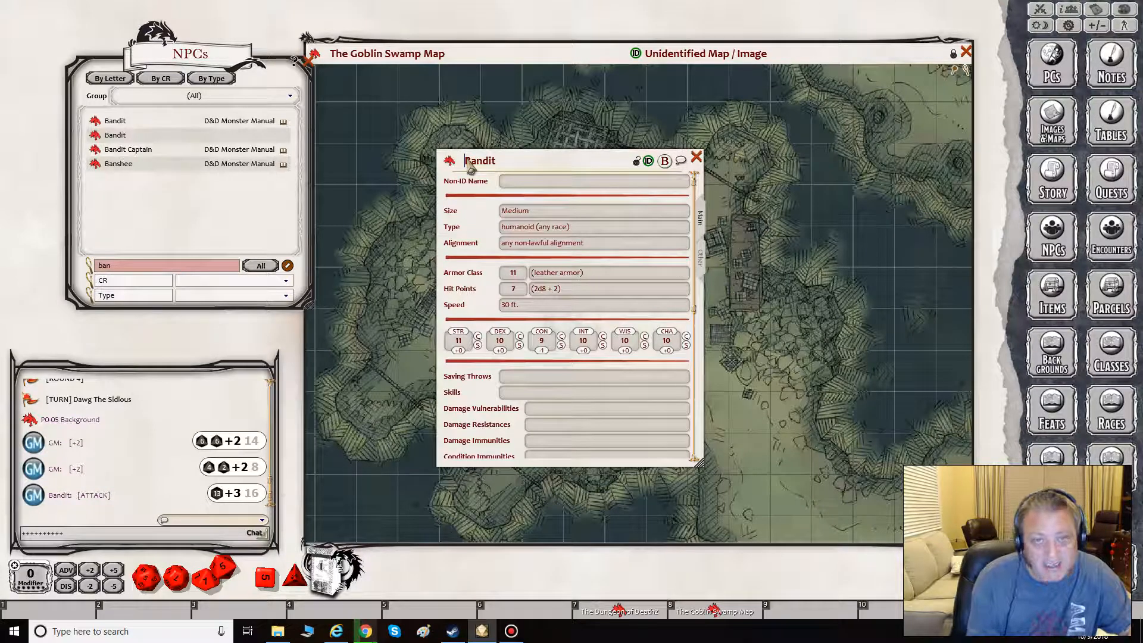
{"action": "type", "text": "Blackhand"}
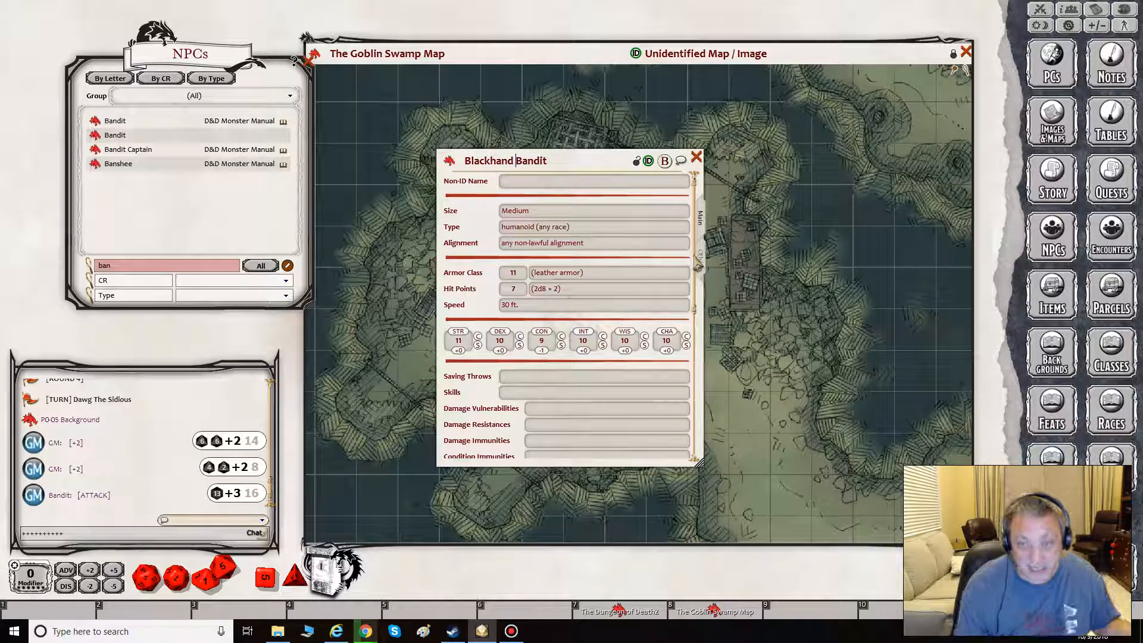
- Delete the Light Crossbow and Scimitar actions from the Blackhand Bandit
{"action": "scroll", "coordinate": [696, 303], "scroll_direction": "down", "scroll_amount": 3}
{"action": "left_click_drag", "start_coordinate": [696, 311], "coordinate": [702, 391]}
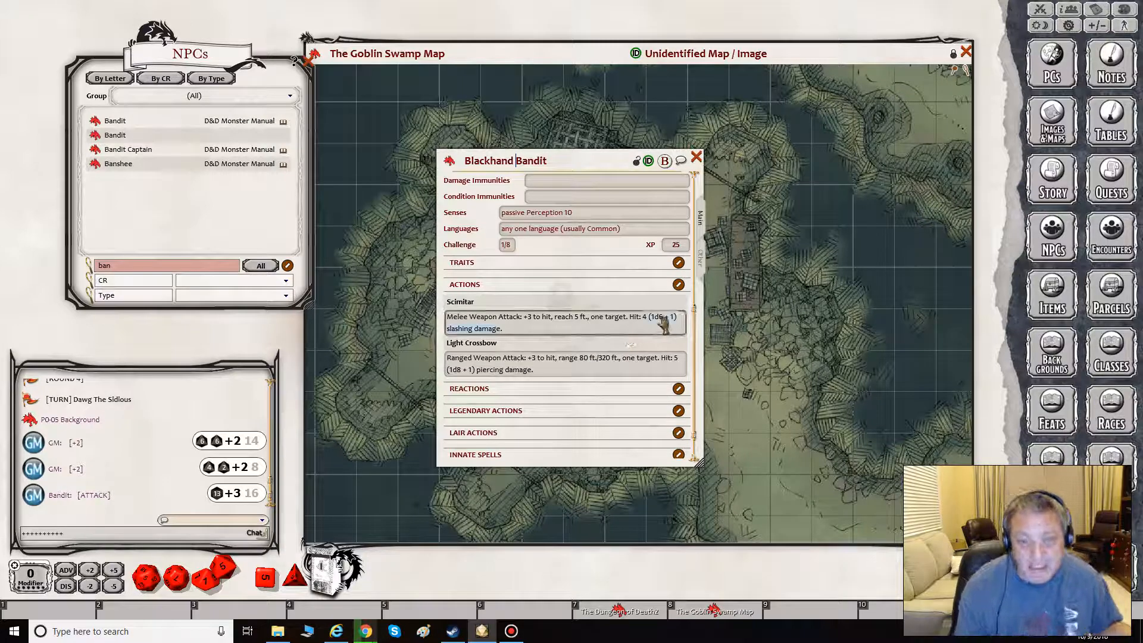
{"action": "scroll", "coordinate": [625, 331], "scroll_direction": "up", "scroll_amount": 3}
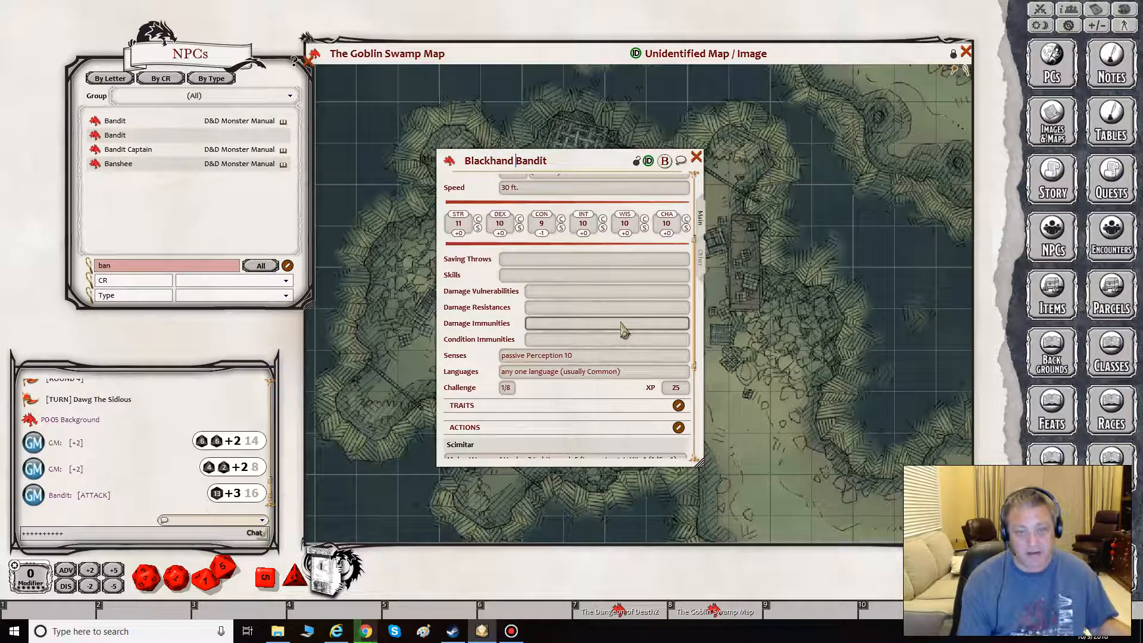
{"action": "scroll", "coordinate": [565, 336], "scroll_direction": "down", "scroll_amount": 2}
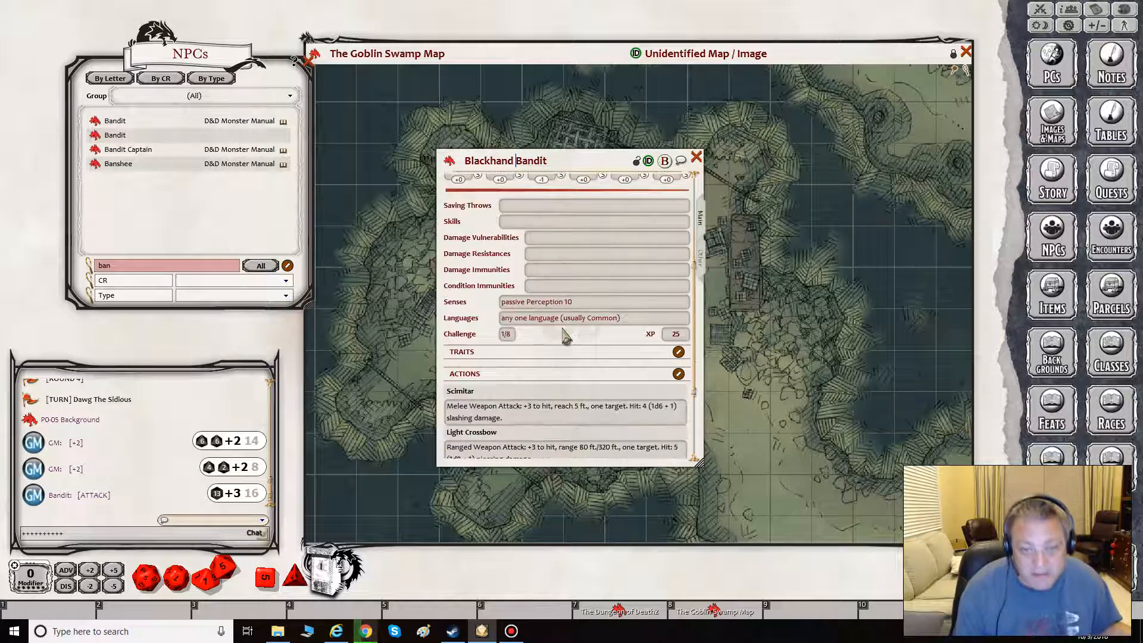
{"action": "scroll", "coordinate": [564, 336], "scroll_direction": "down", "scroll_amount": 4}
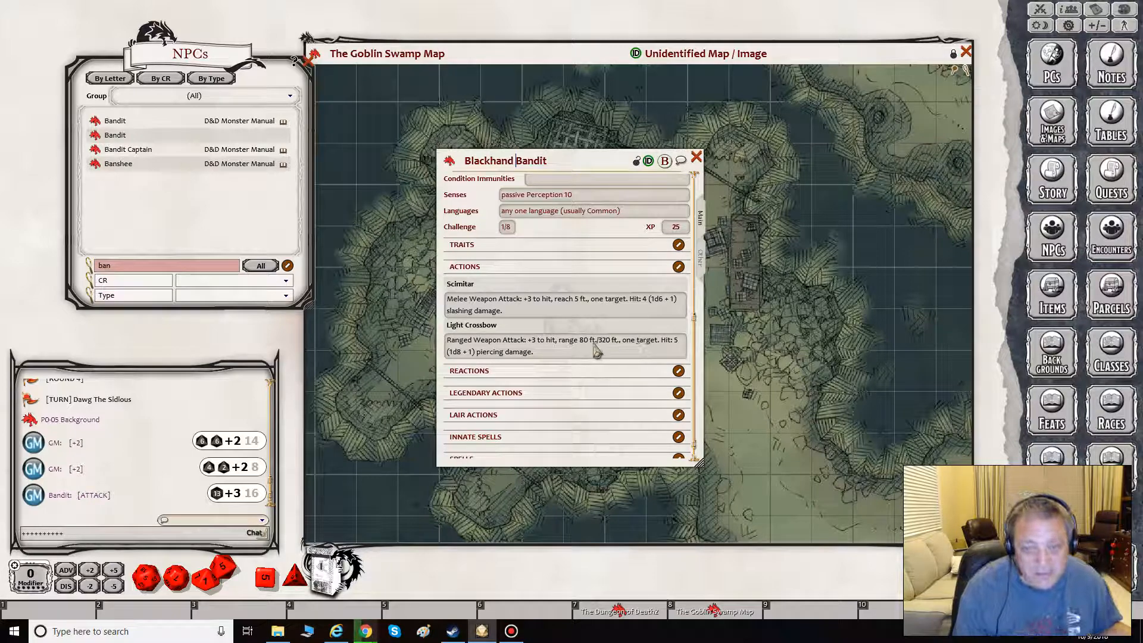
{"action": "left_click", "coordinate": [679, 267]}
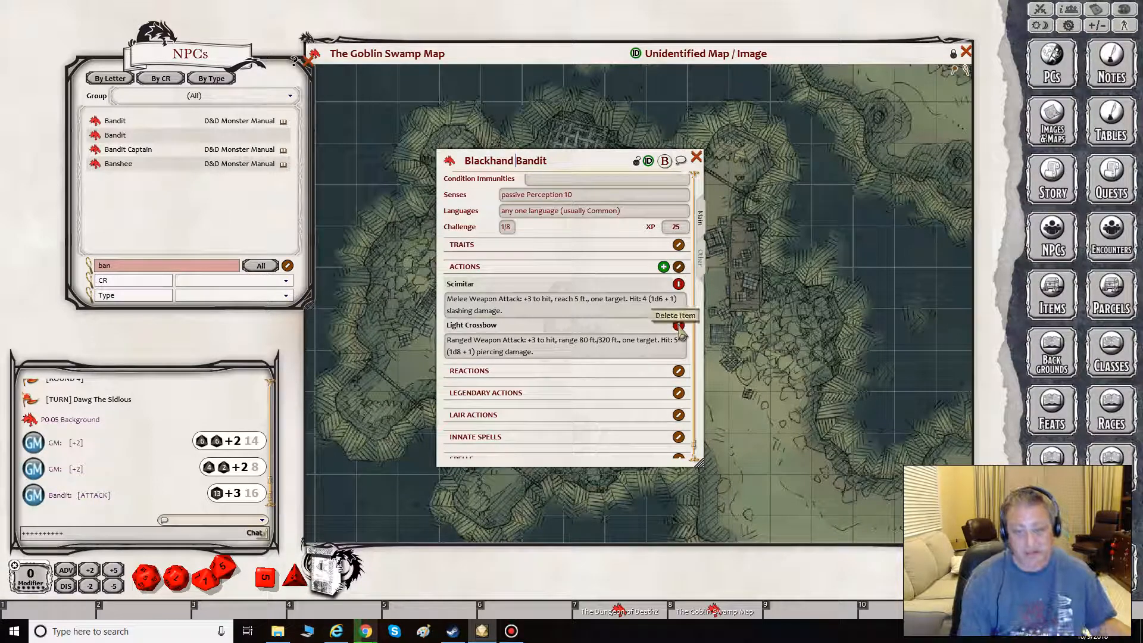
{"action": "left_click", "coordinate": [679, 326]}
{"action": "left_click", "coordinate": [679, 326]}
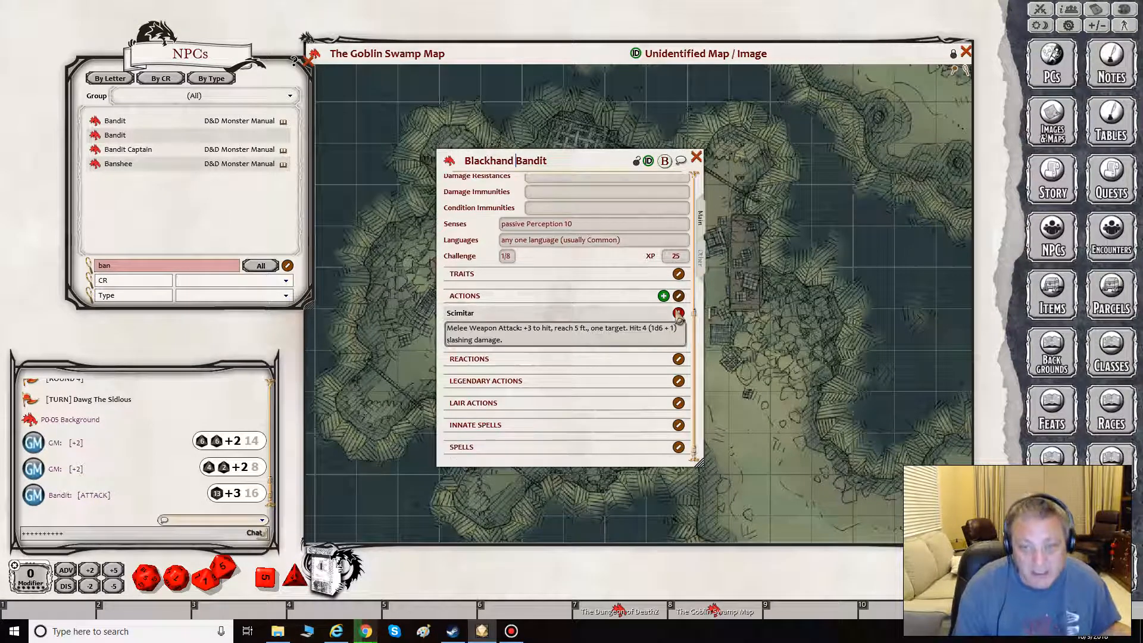
{"action": "left_click", "coordinate": [679, 314]}
{"action": "left_click", "coordinate": [679, 314]}
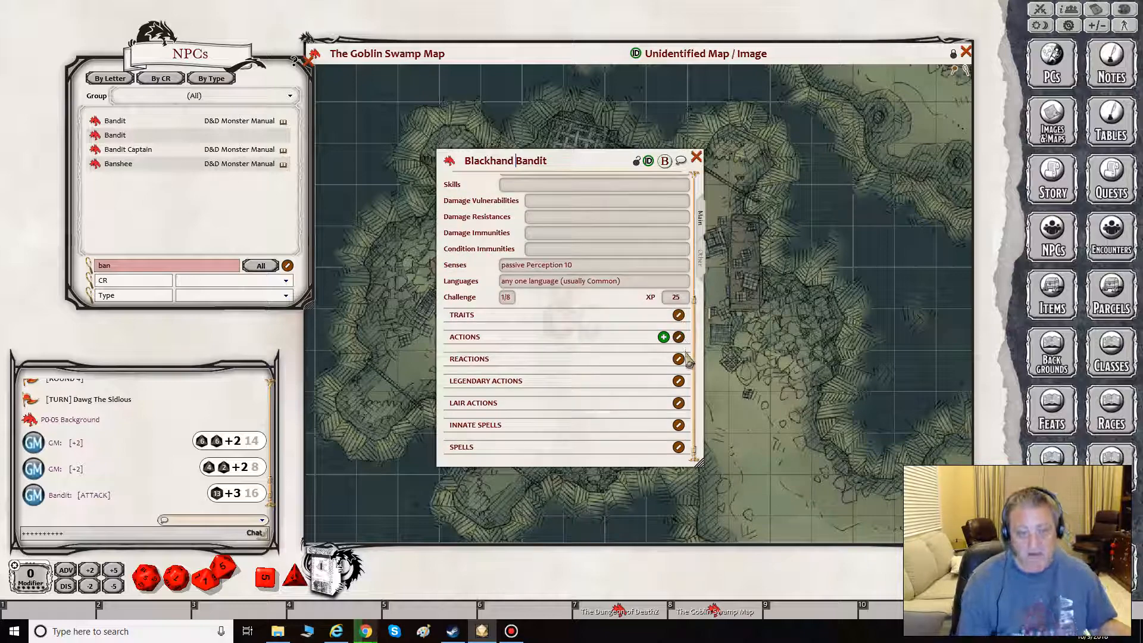
- Add a blank action to the Blackhand Bandit and bring up the Kobold's actions beside it, searching the NPC list for "ko"
{"action": "left_click", "coordinate": [663, 338]}
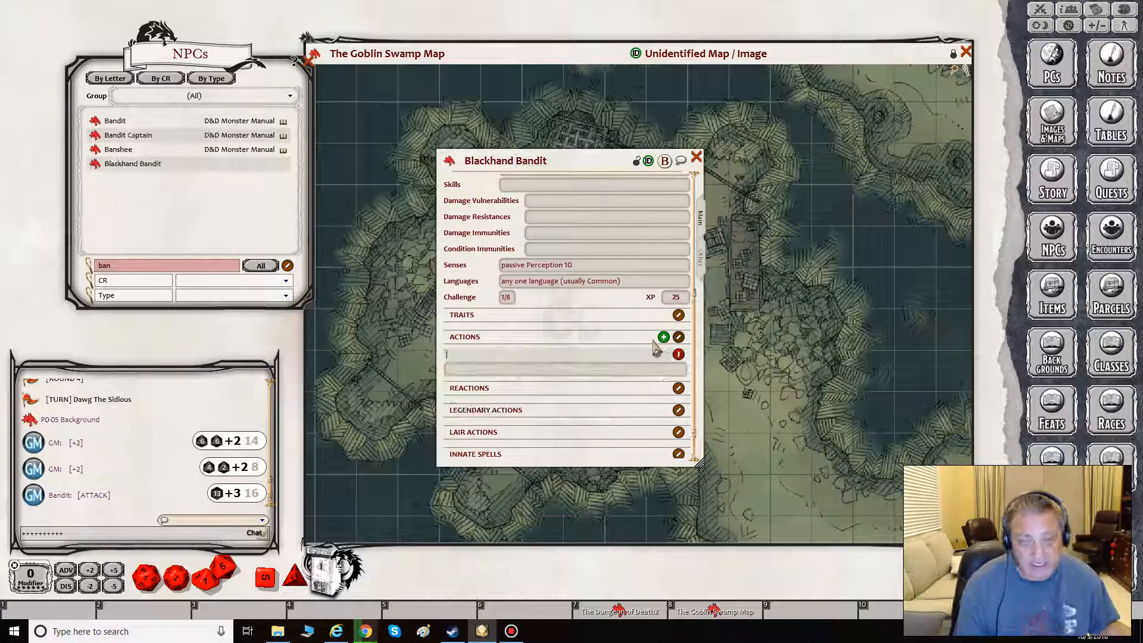
{"action": "left_click", "coordinate": [145, 267]}
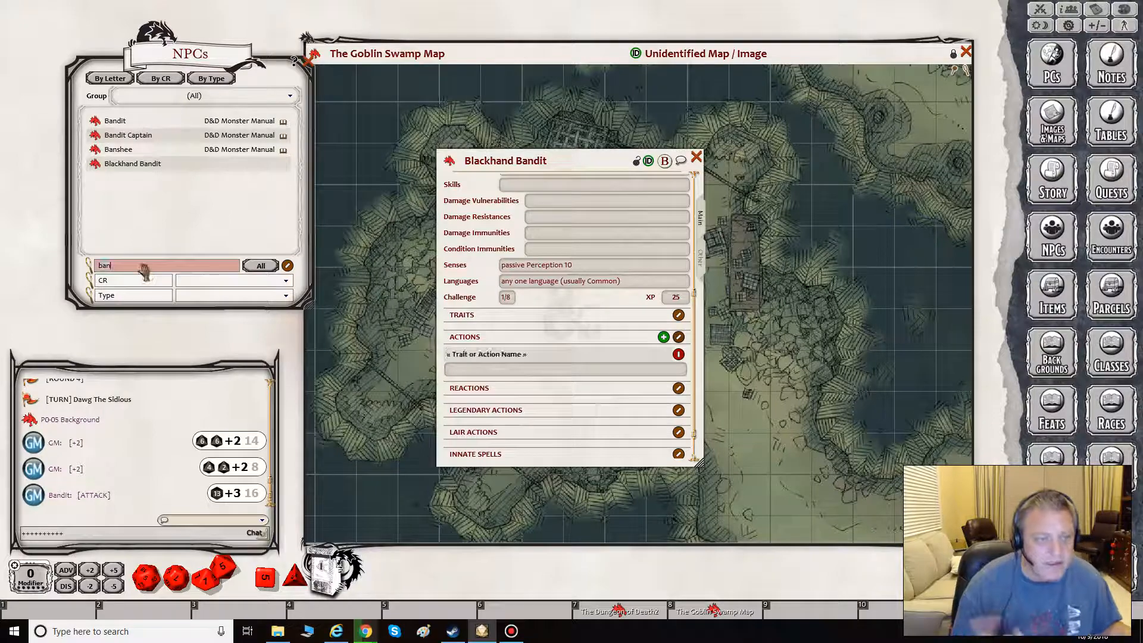
{"action": "type", "text": "ko"}
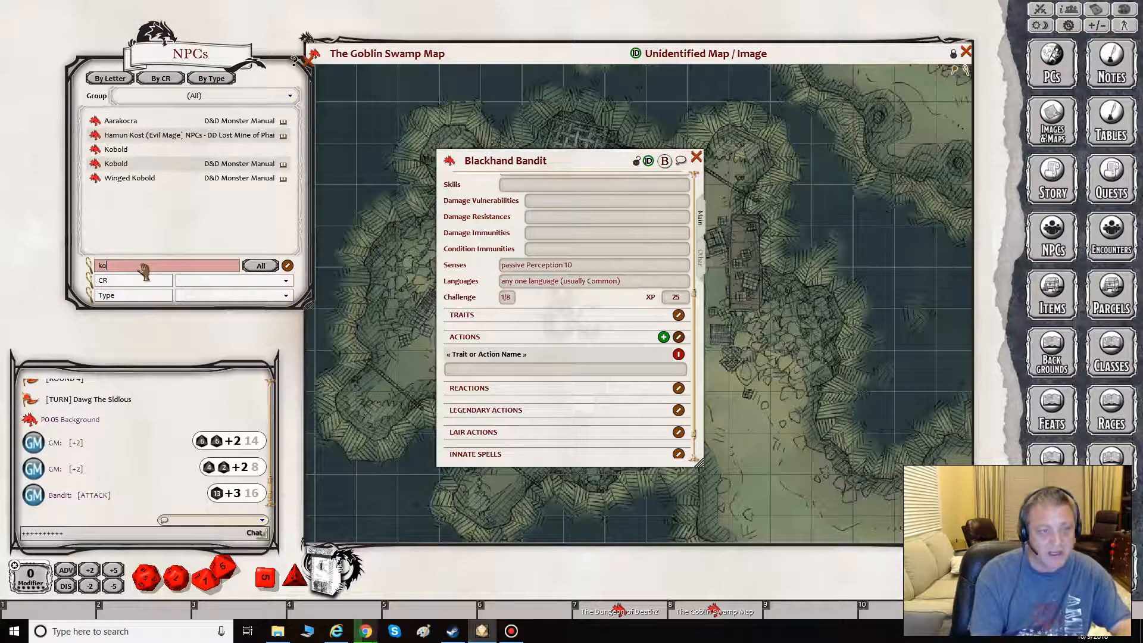
{"action": "left_click", "coordinate": [94, 150]}
{"action": "left_click_drag", "start_coordinate": [274, 127], "coordinate": [295, 112]}
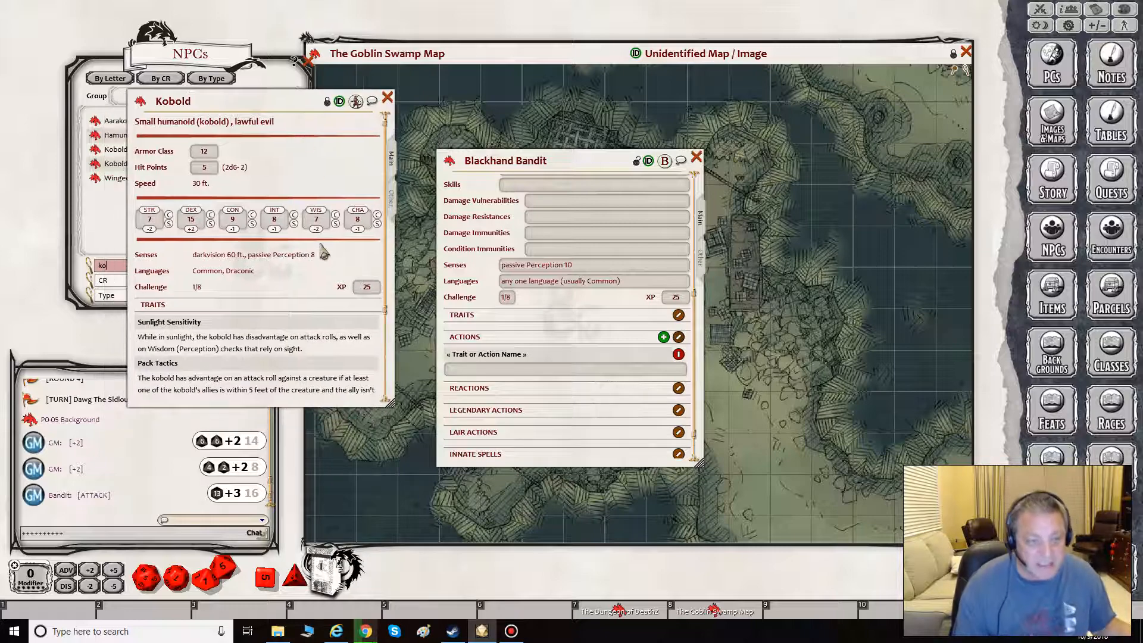
{"action": "scroll", "coordinate": [313, 274], "scroll_direction": "down", "scroll_amount": 4}
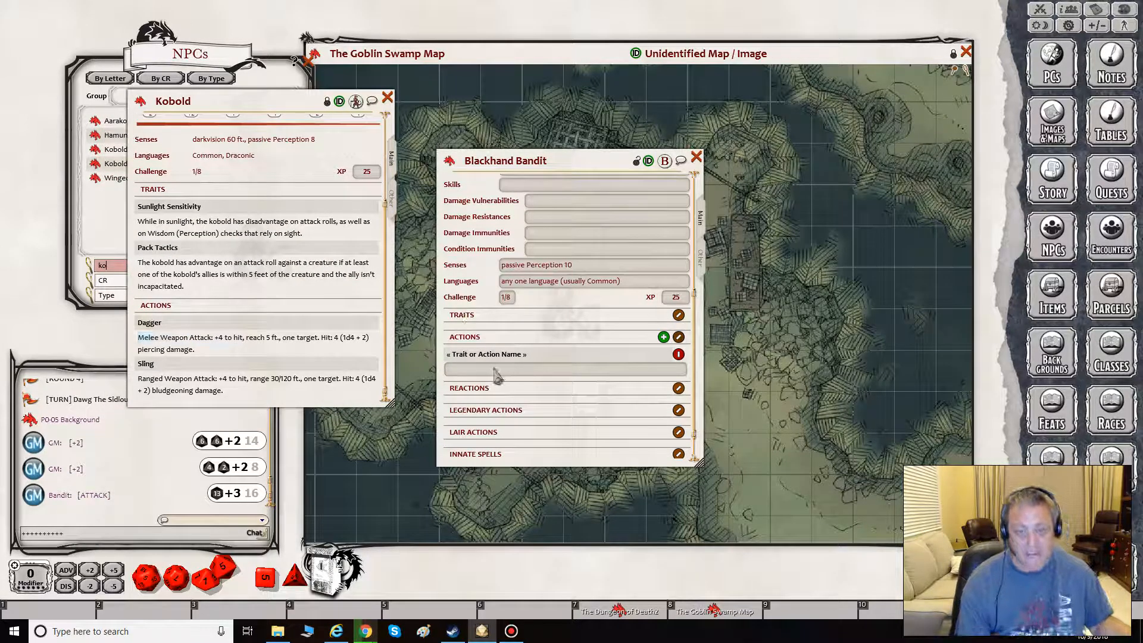
- Name the Blackhand Bandit's blank action Dagger
{"action": "left_click", "coordinate": [469, 354]}
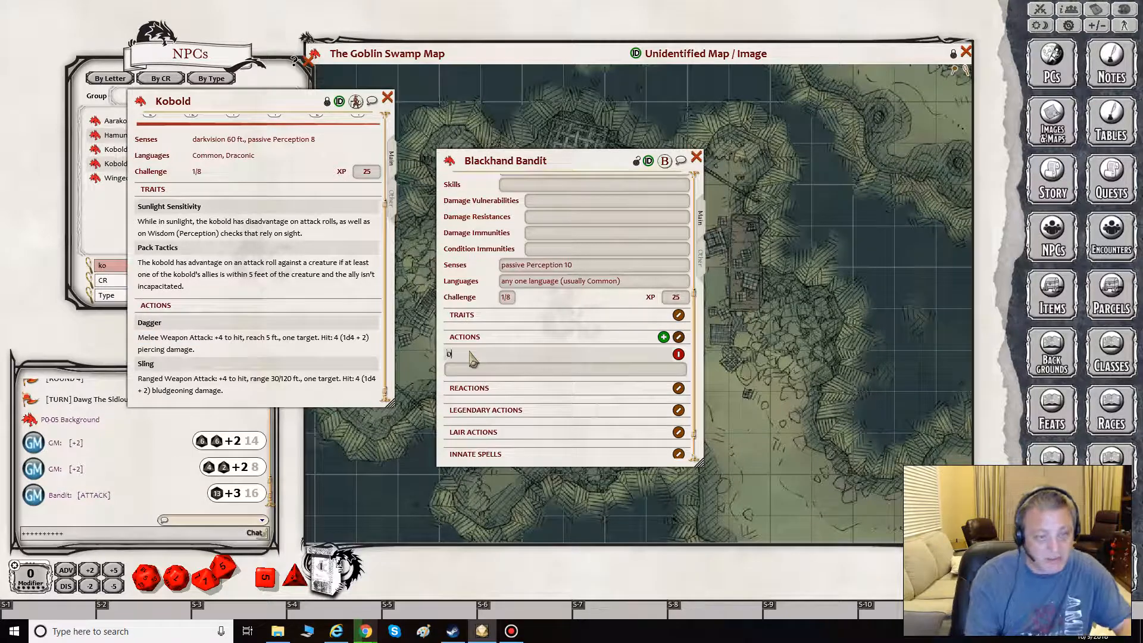
{"action": "type", "text": "Dagg"}
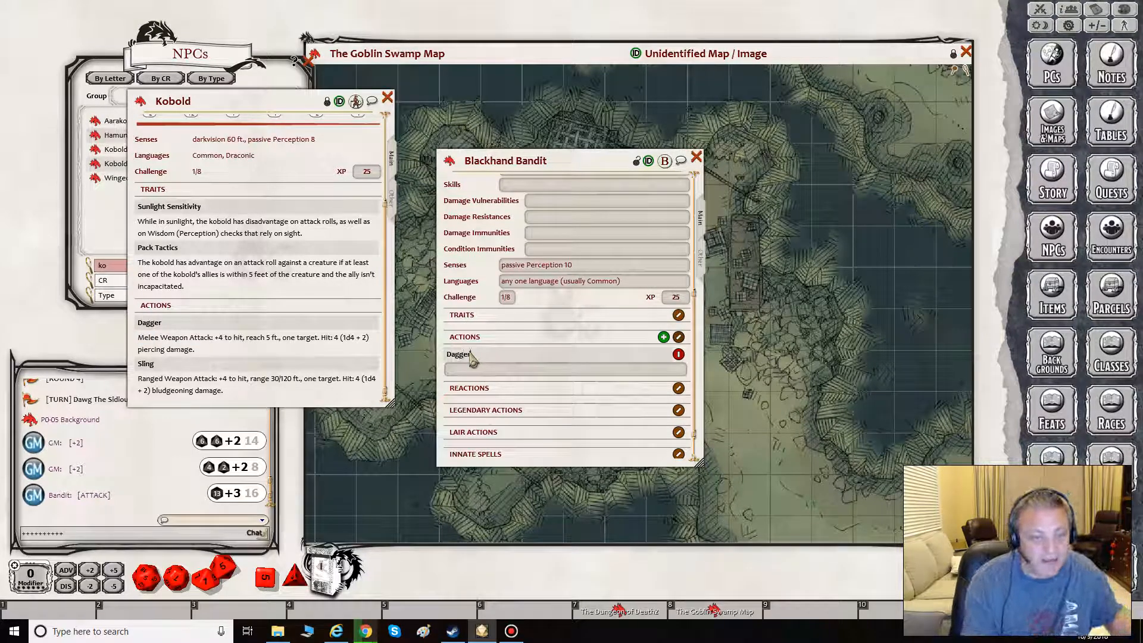
{"action": "type", "text": "er"}
- Begin the Dagger action's description with "Melee Weapon Attack:", spelled as in the Kobold's Dagger entry
{"action": "left_click", "coordinate": [481, 371]}
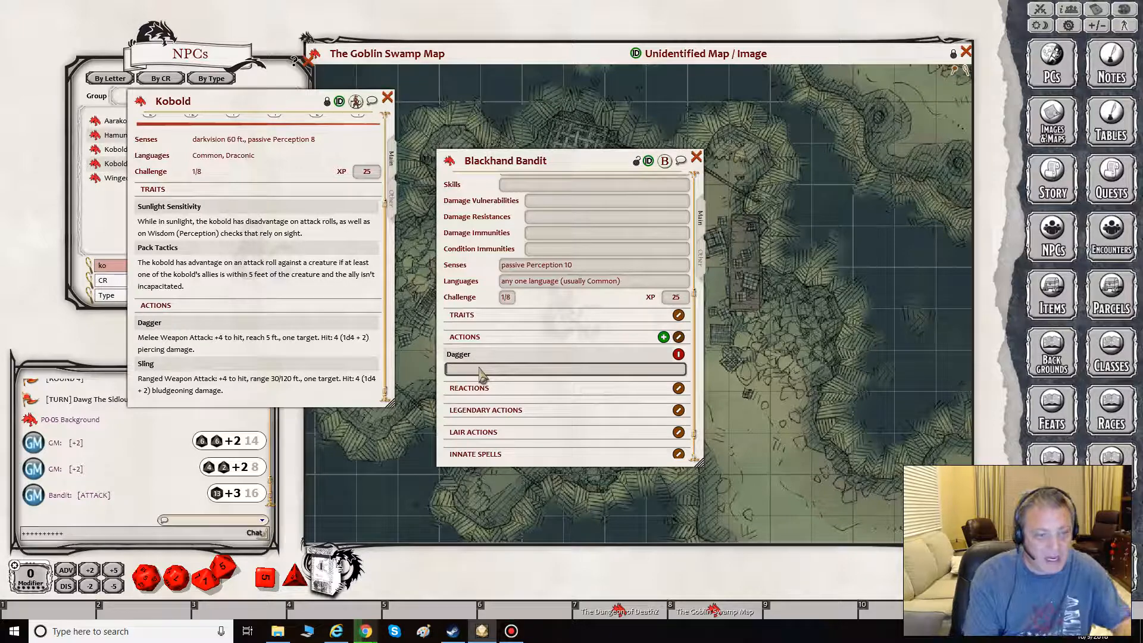
{"action": "type", "text": "Meleee "}
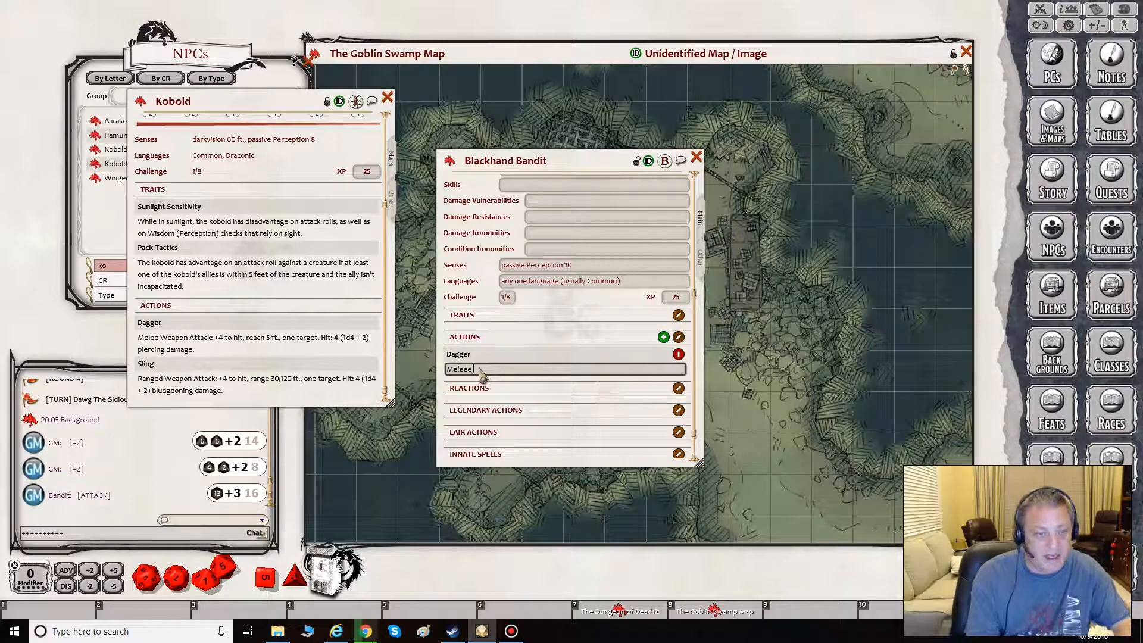
{"action": "type", "text": "WEapo"}
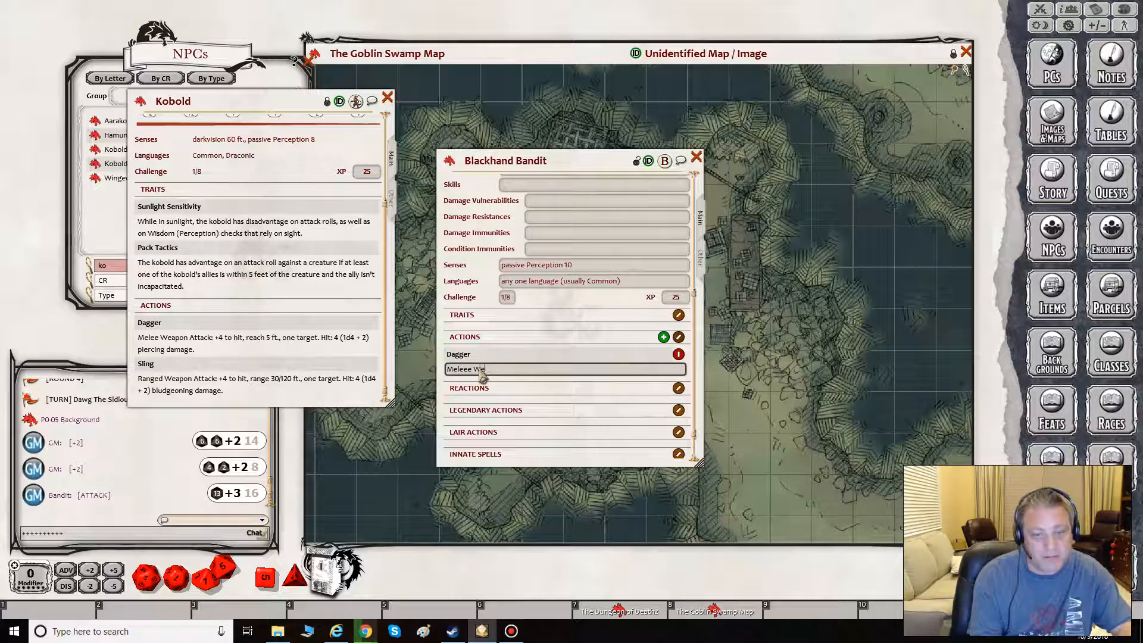
{"action": "type", "text": "n Att"}
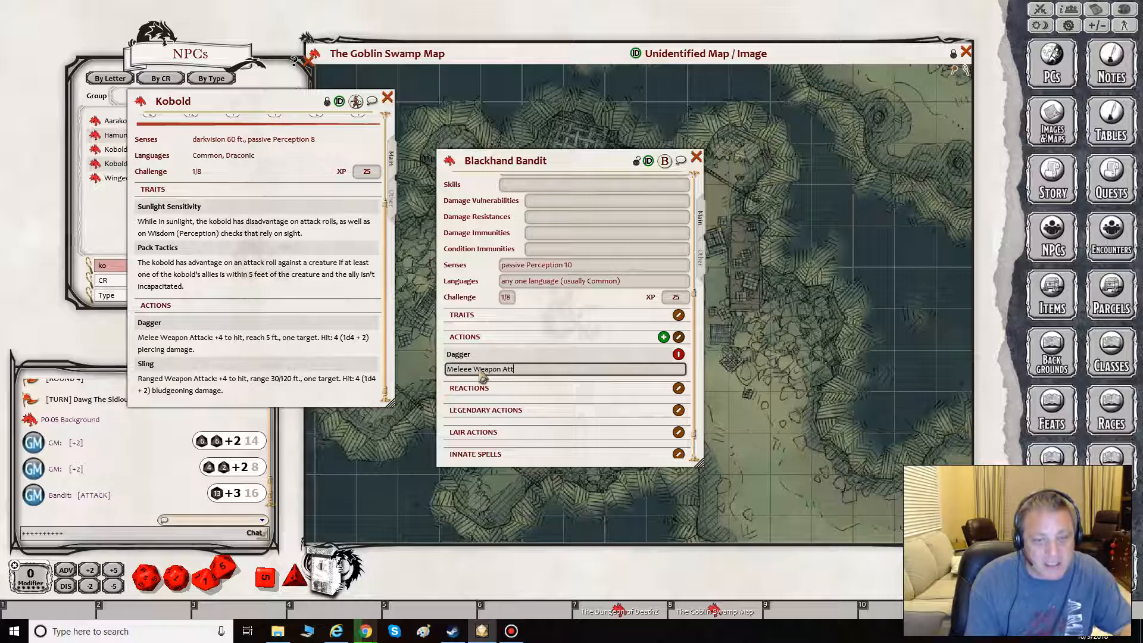
{"action": "type", "text": "ack:"}
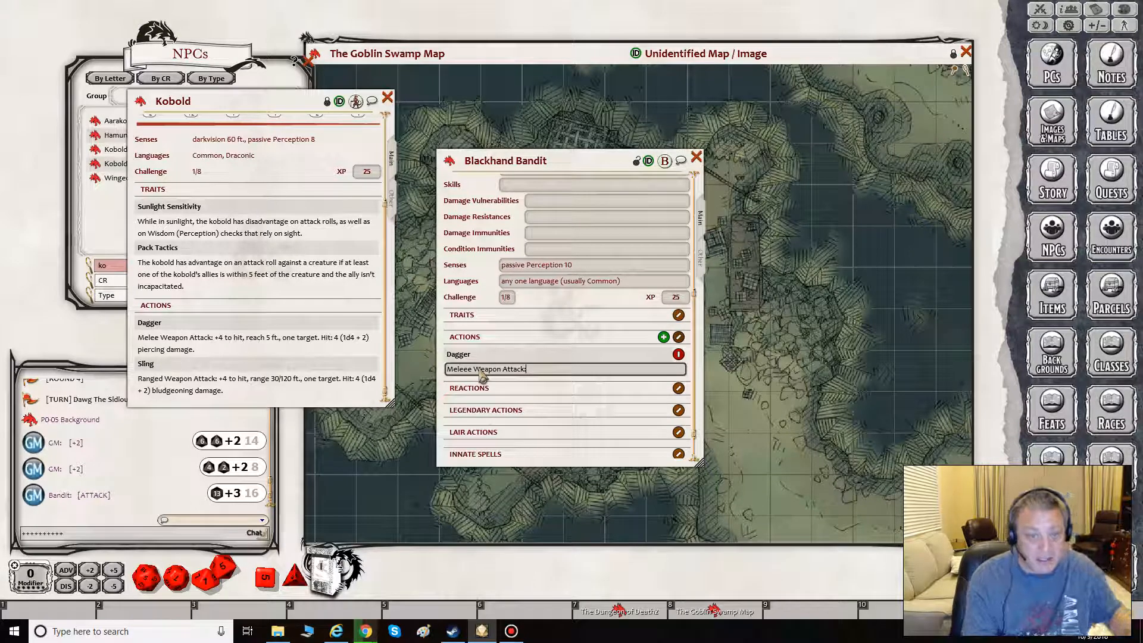
{"action": "type", "text": ":"}
{"action": "left_click_drag", "start_coordinate": [138, 338], "coordinate": [243, 338]}
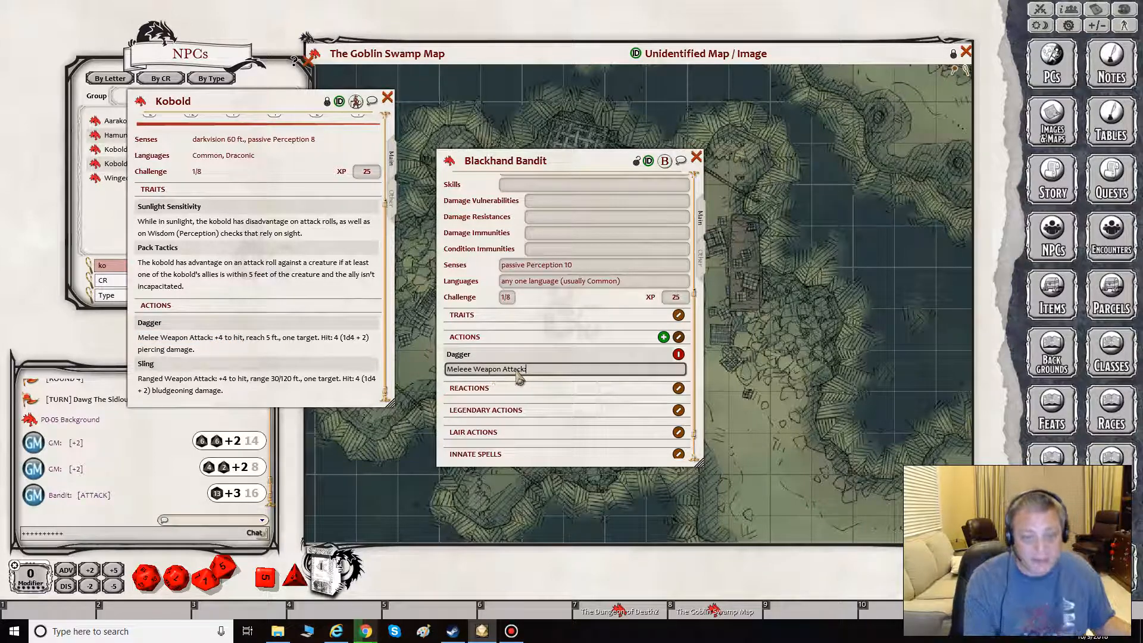
{"action": "left_click", "coordinate": [468, 371]}
{"action": "key", "text": "BackSpace"}
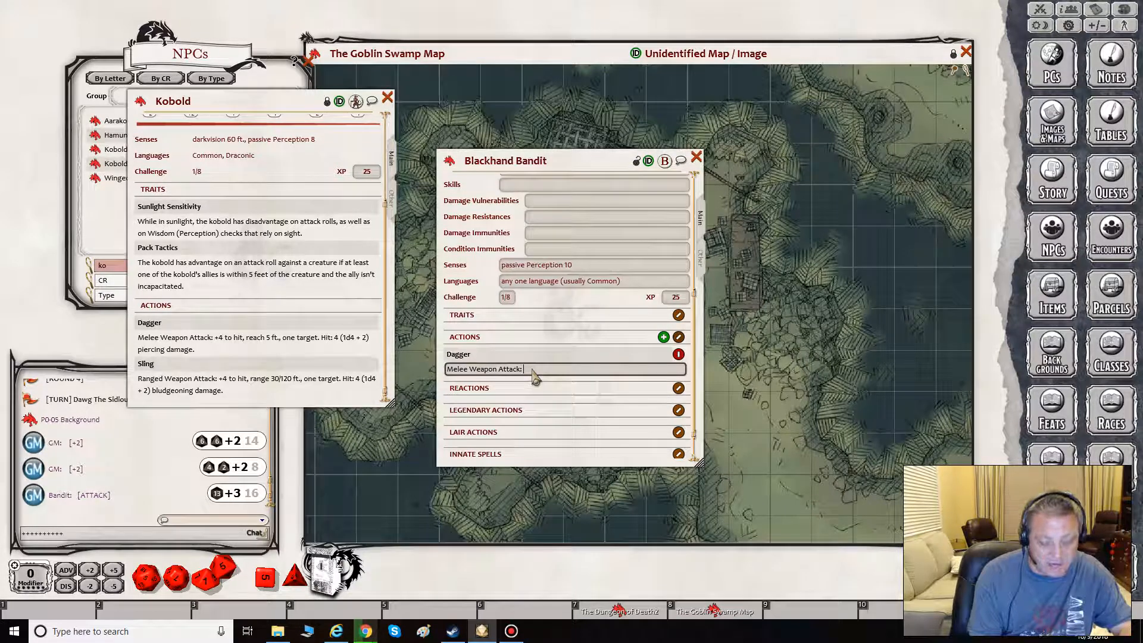
- Continue the Dagger description with "+3 to hit, reach 5ft., one target"
{"action": "type", "text": "+"}
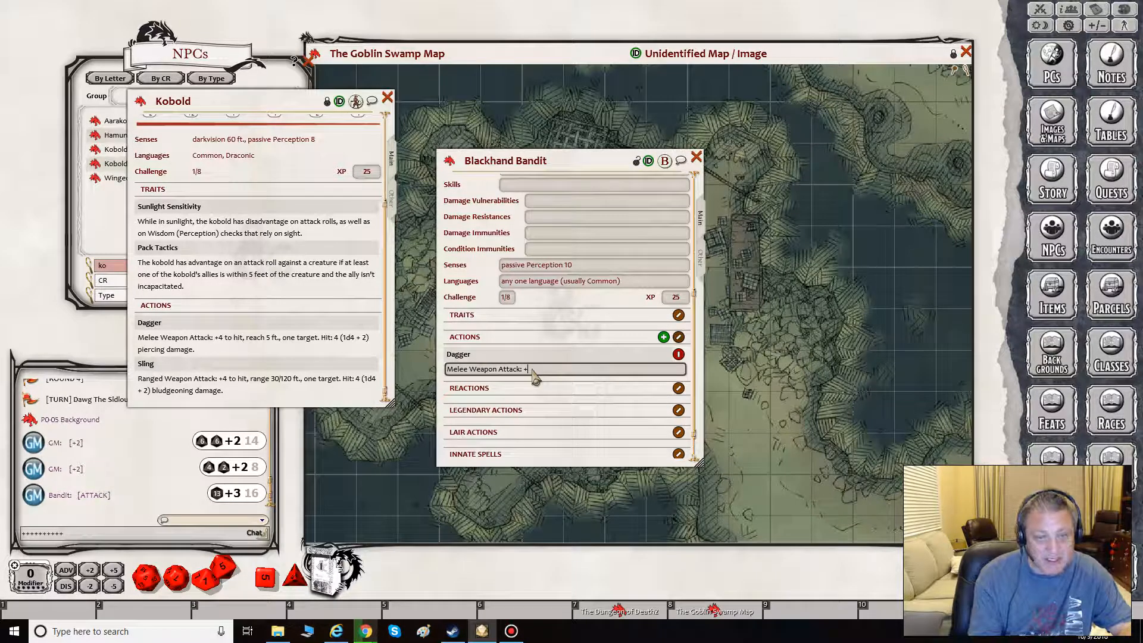
{"action": "type", "text": "3 to hit, reach 5ft., one target"}
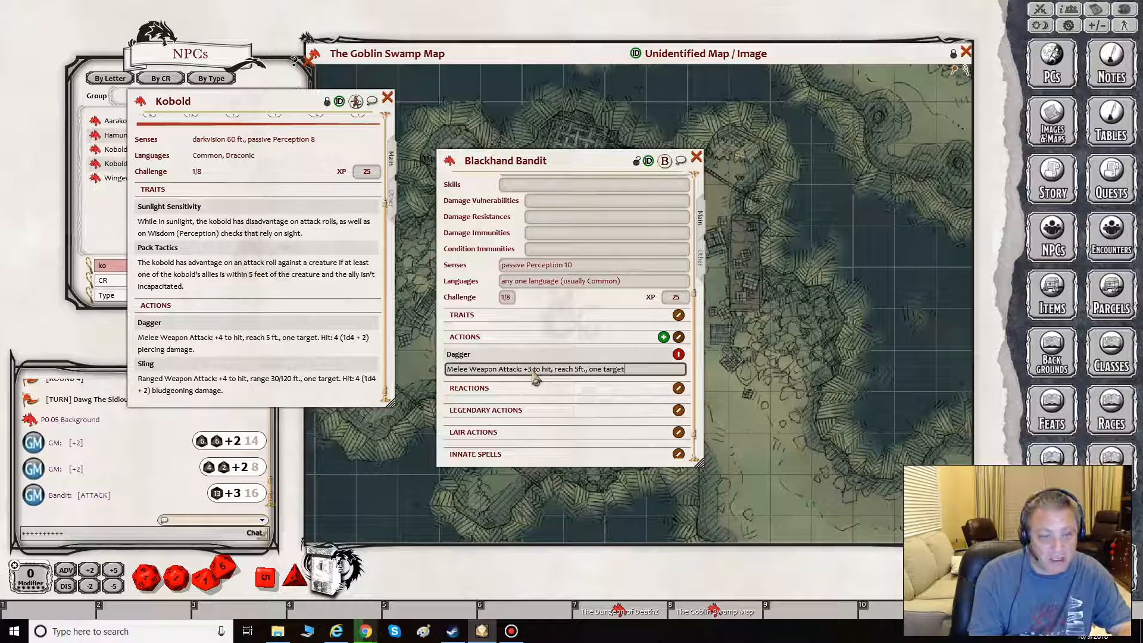
- Complete the Dagger description with "Hit: 4 (1d4) piercing damage", without a damage bonus
{"action": "type", "text": ". Hit"}
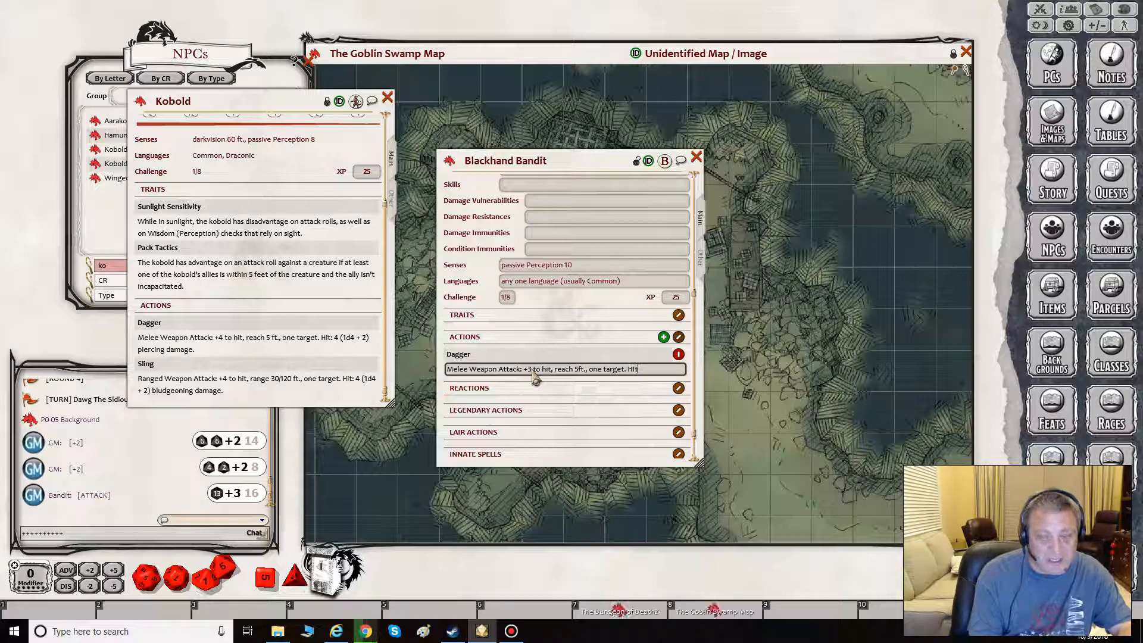
{"action": "type", "text": ":"}
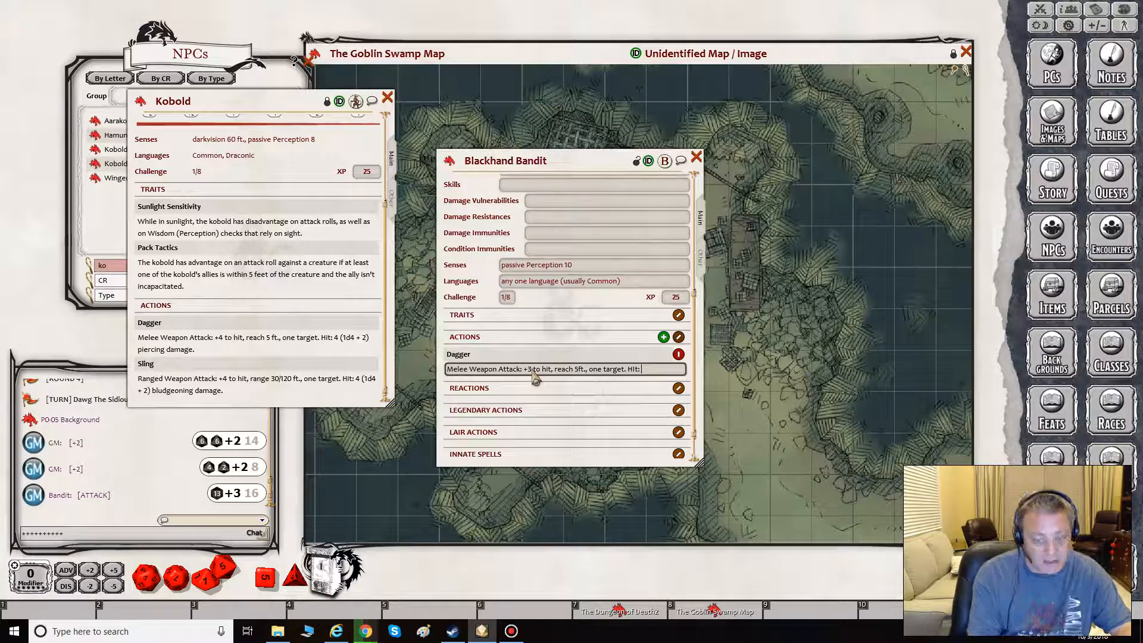
{"action": "type", "text": " 4 "}
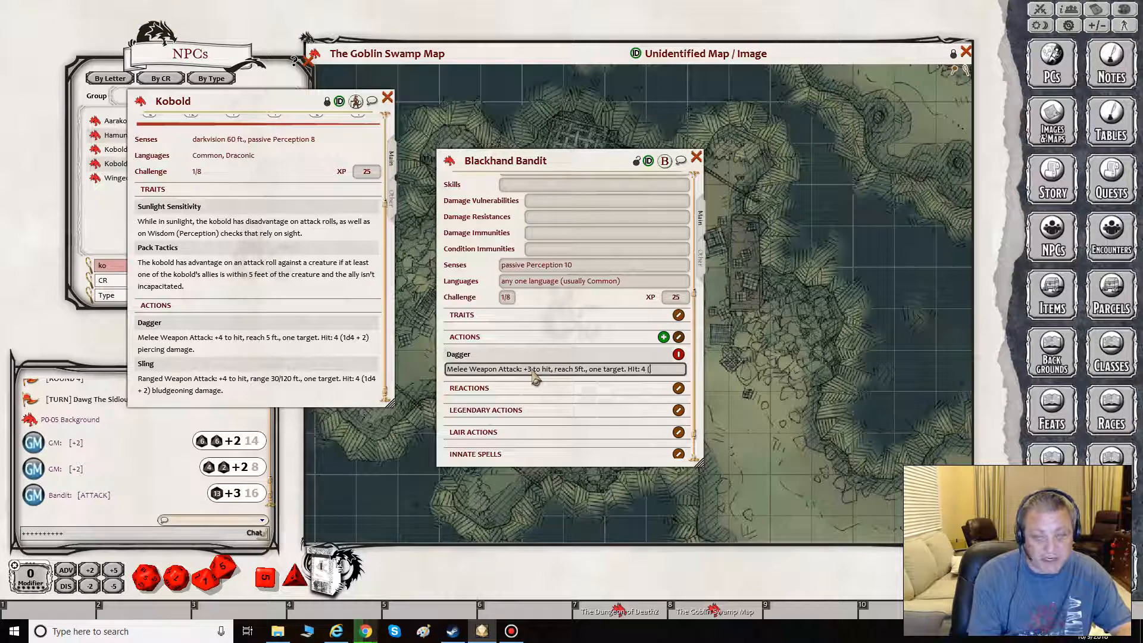
{"action": "type", "text": "(1d4"}
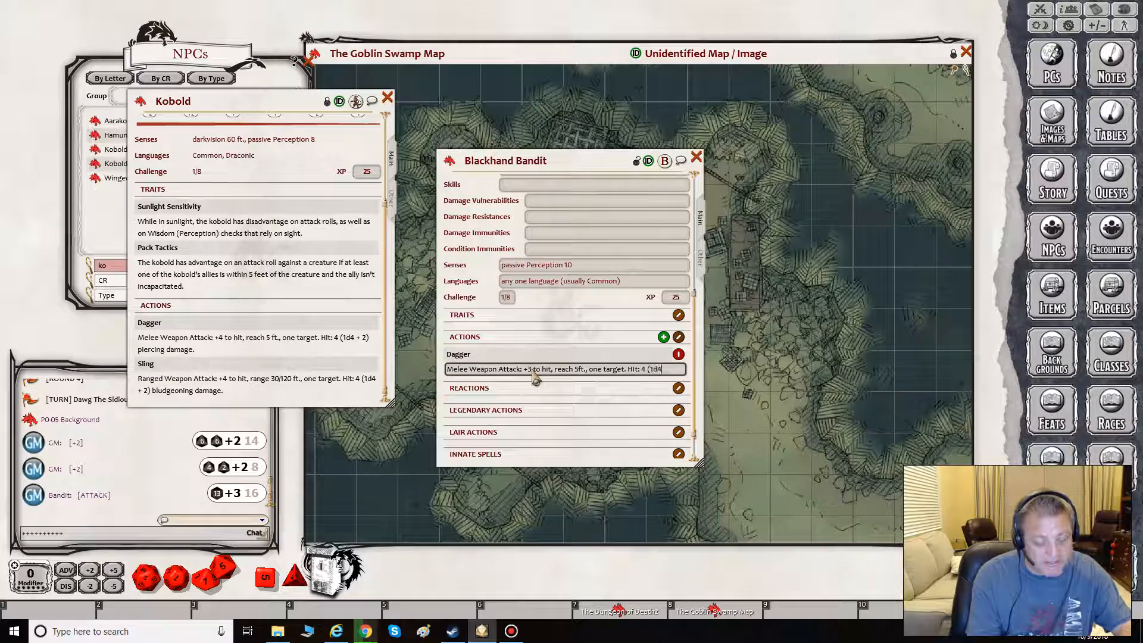
{"action": "key", "text": "shift"}
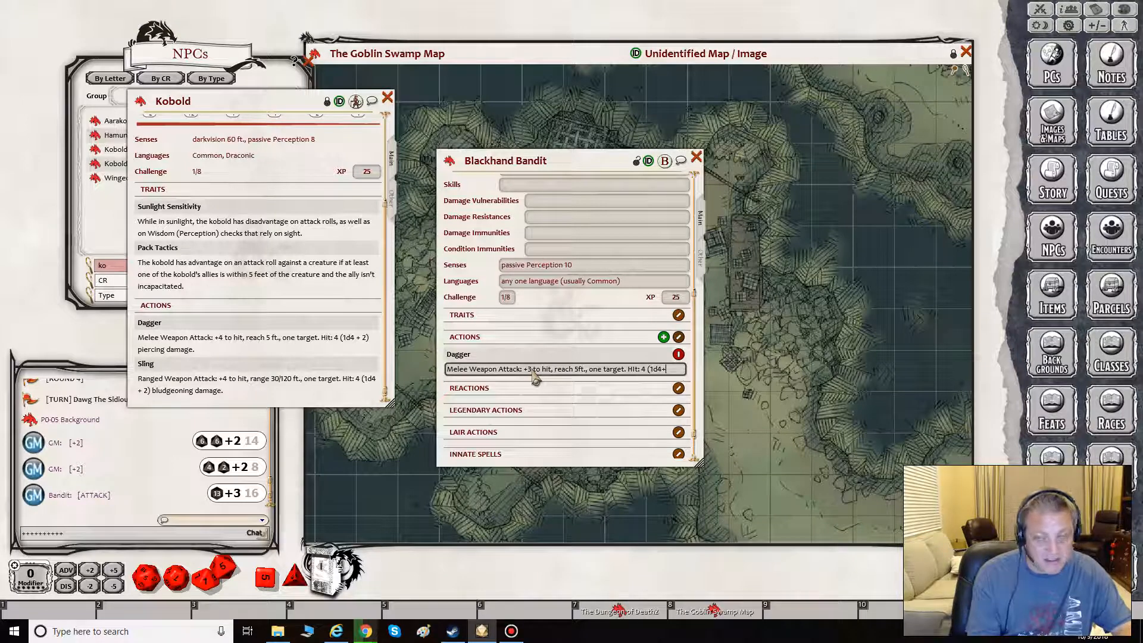
{"action": "key", "text": "shift"}
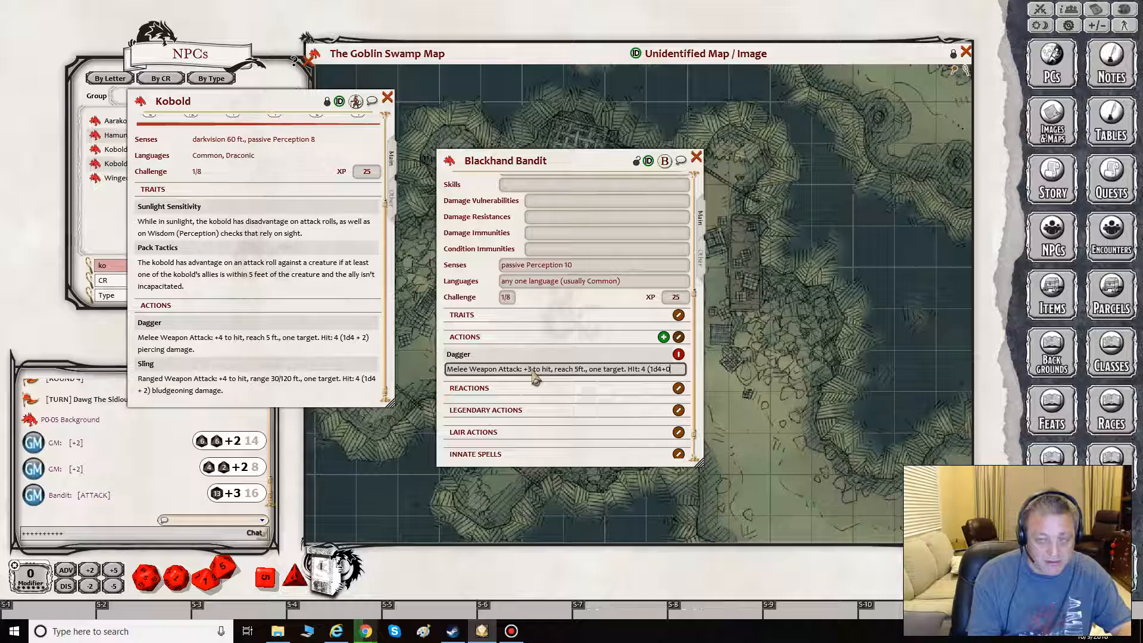
{"action": "key", "text": "BackSpace"}
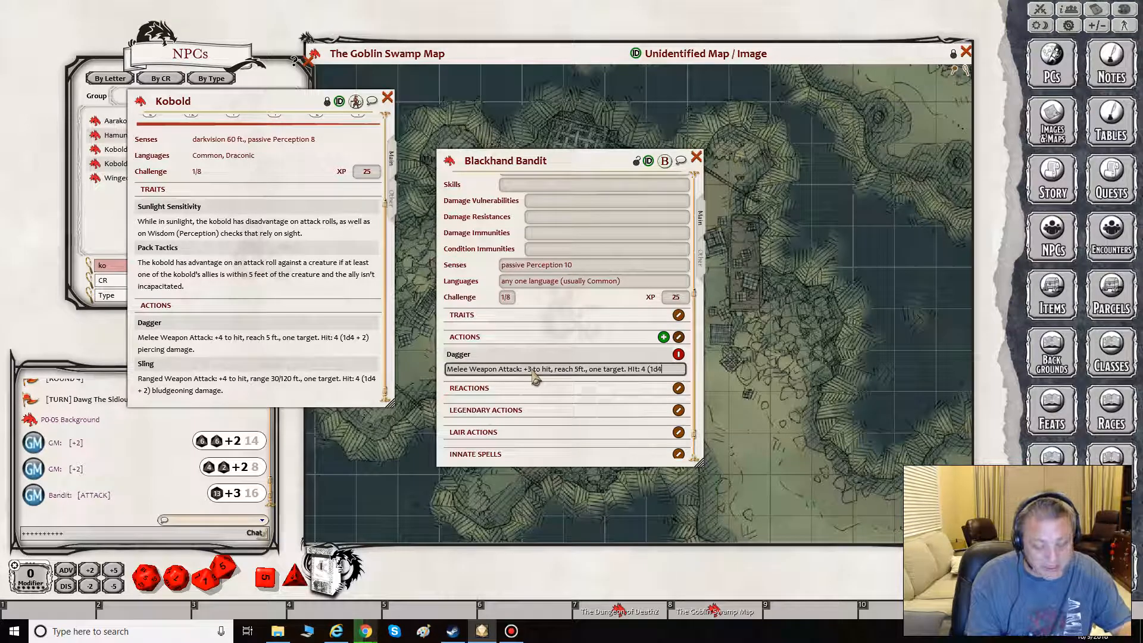
{"action": "type", "text": ")"}
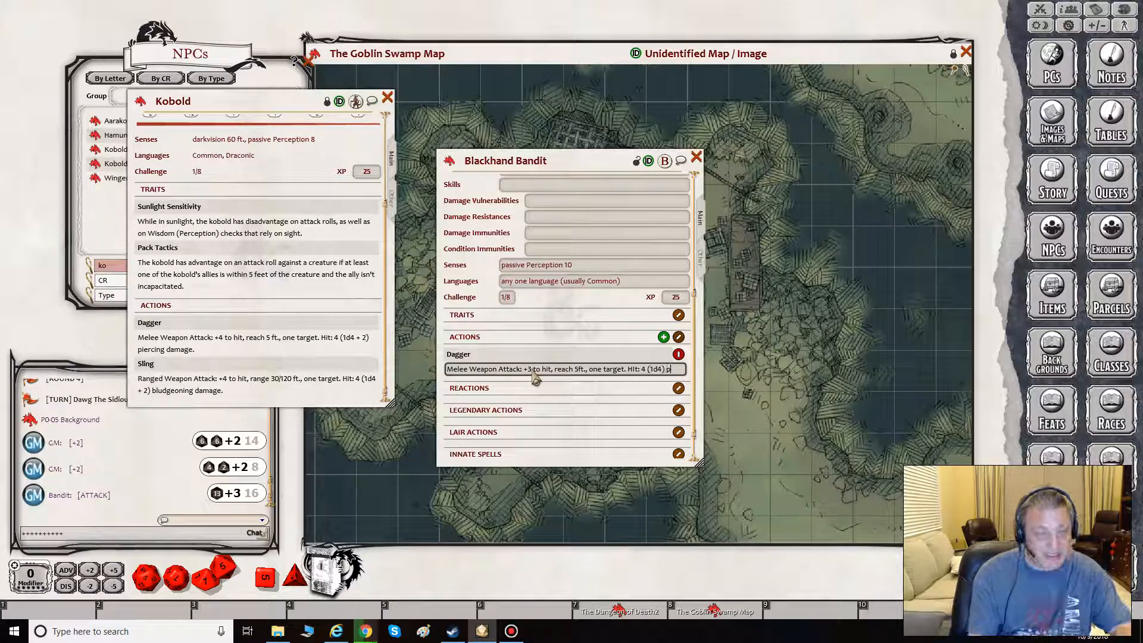
{"action": "type", "text": " pierc"}
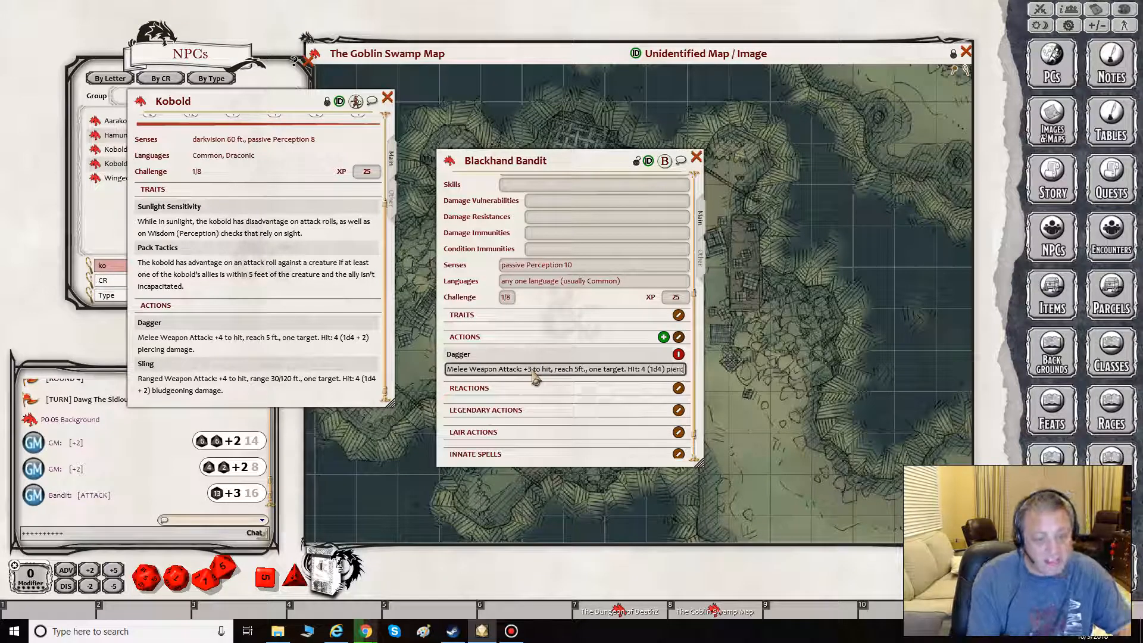
{"action": "type", "text": "ing damage"}
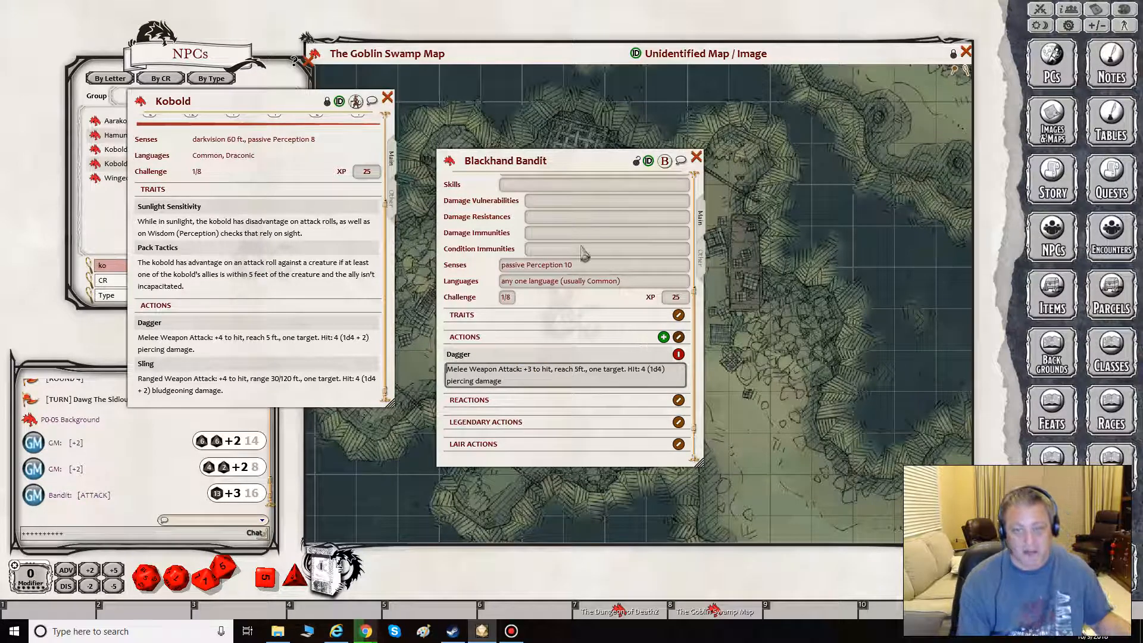
- Lock the Blackhand Bandit sheet, roll the Dagger's piercing damage twice as a test, and check its attack text
{"action": "left_click", "coordinate": [635, 161]}
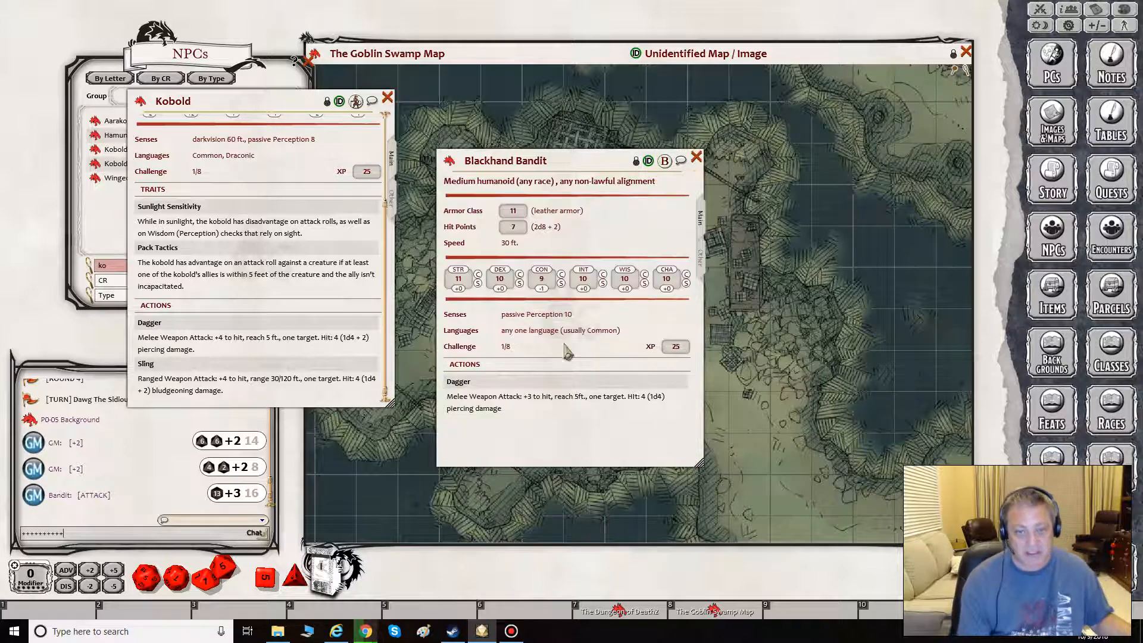
{"action": "double_click", "coordinate": [474, 411]}
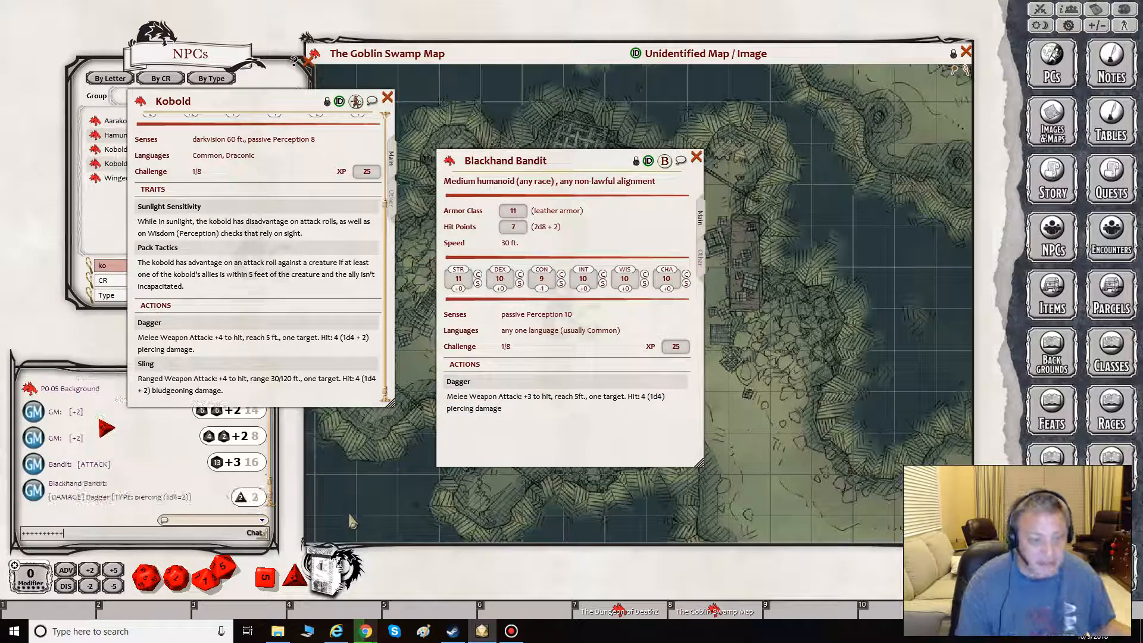
{"action": "double_click", "coordinate": [494, 409]}
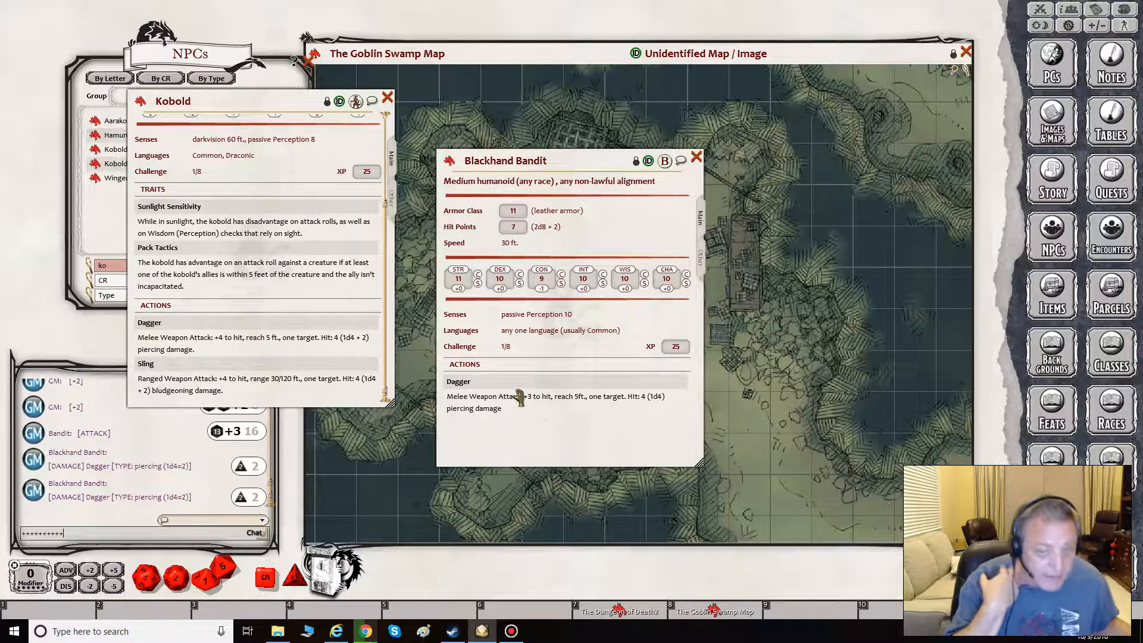
{"action": "left_click_drag", "start_coordinate": [447, 396], "coordinate": [552, 396]}
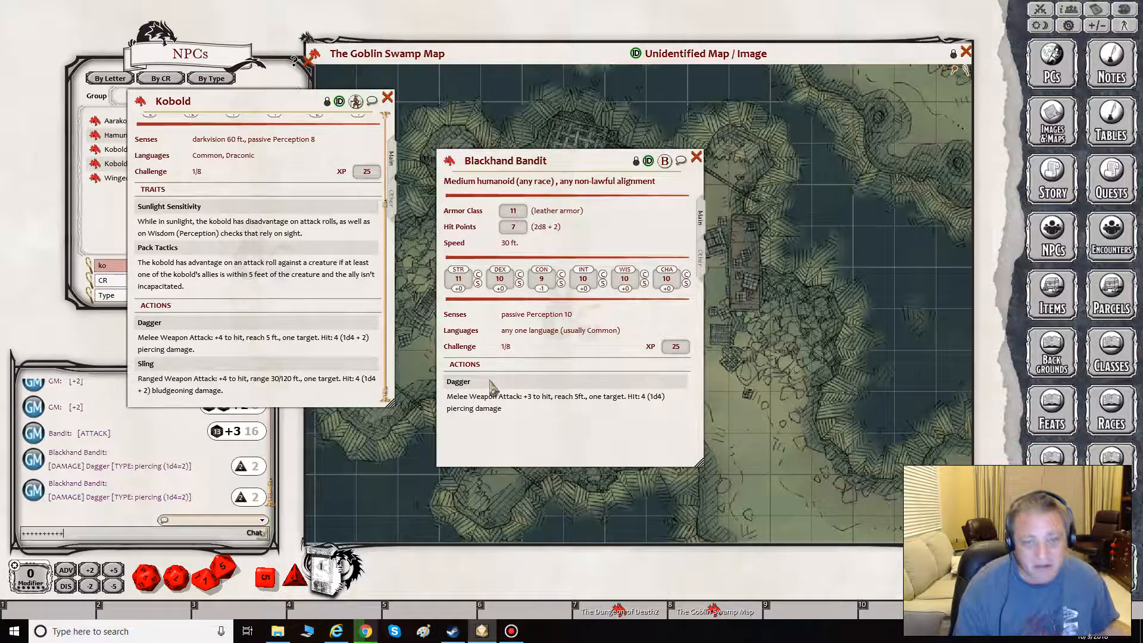
{"action": "left_click_drag", "start_coordinate": [447, 397], "coordinate": [551, 396]}
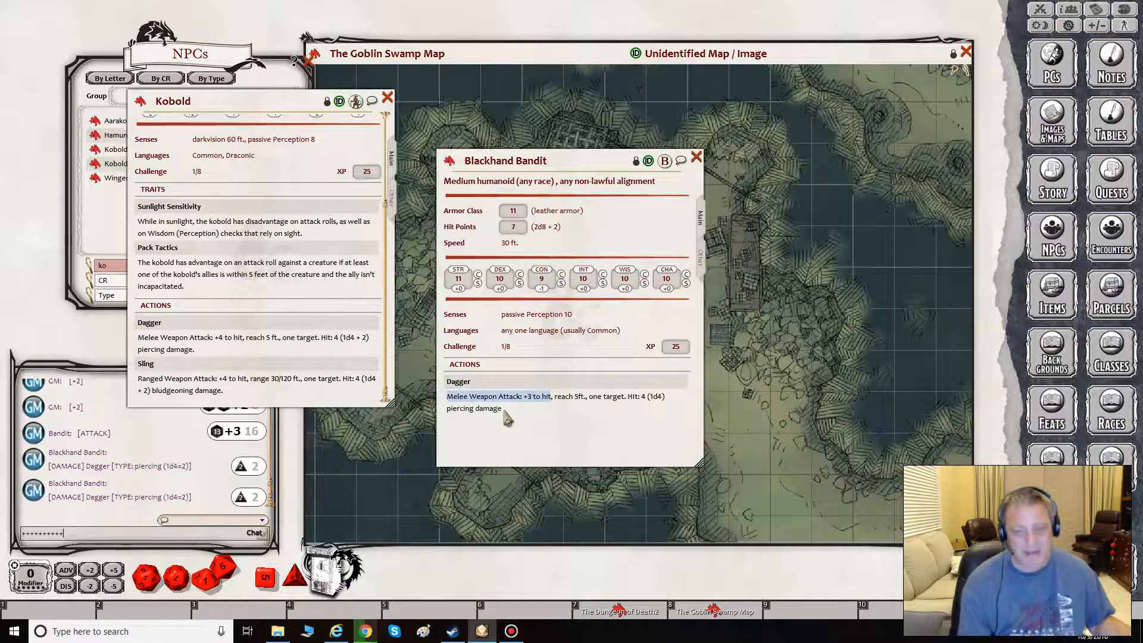
{"action": "left_click", "coordinate": [483, 394]}
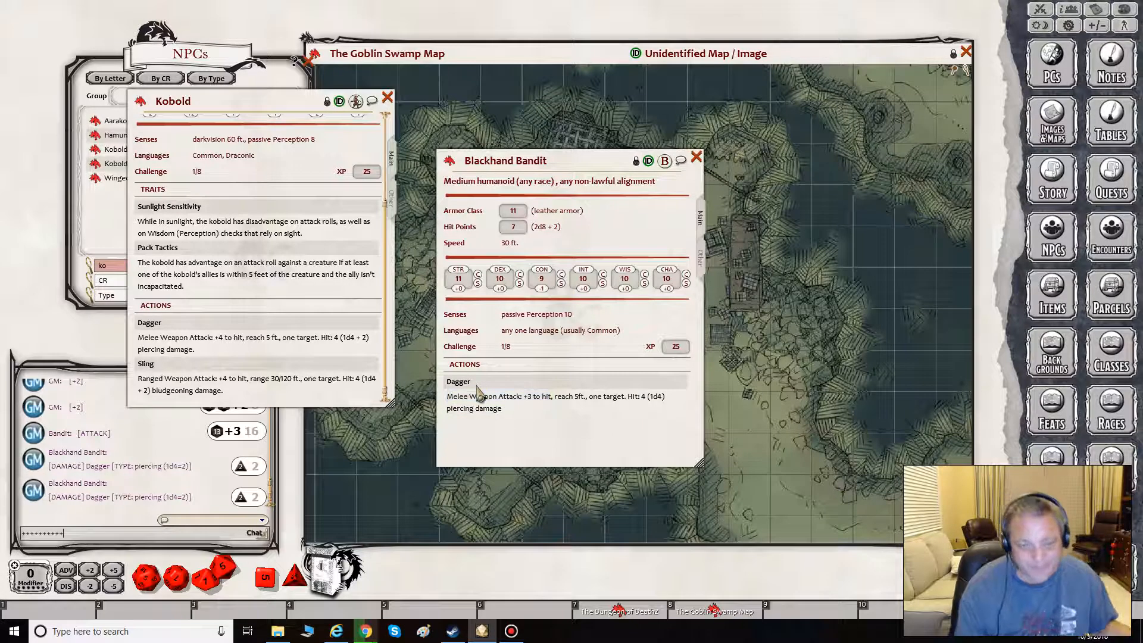
- Unlock the Blackhand Bandit sheet and add a second action named Club
{"action": "left_click", "coordinate": [636, 161]}
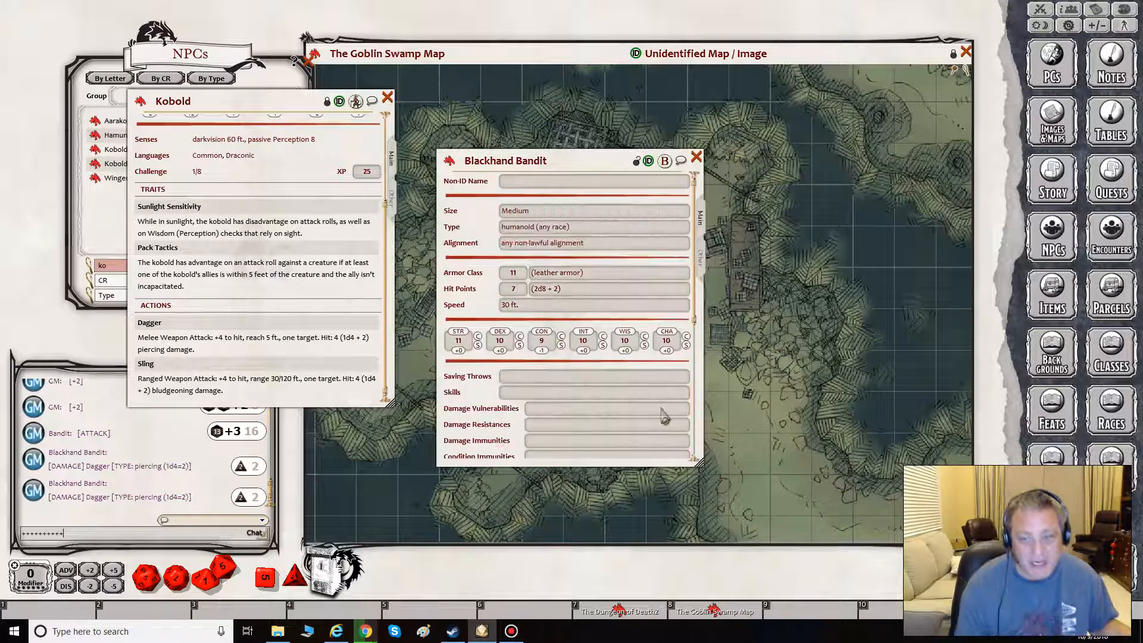
{"action": "scroll", "coordinate": [655, 387], "scroll_direction": "down", "scroll_amount": 5}
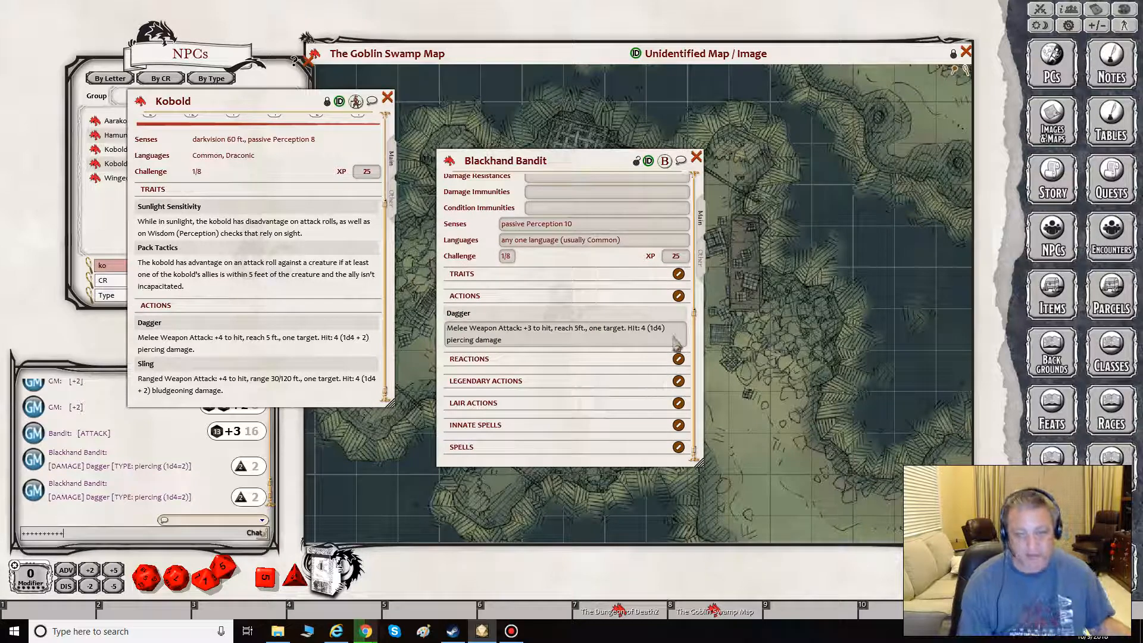
{"action": "left_click", "coordinate": [678, 297]}
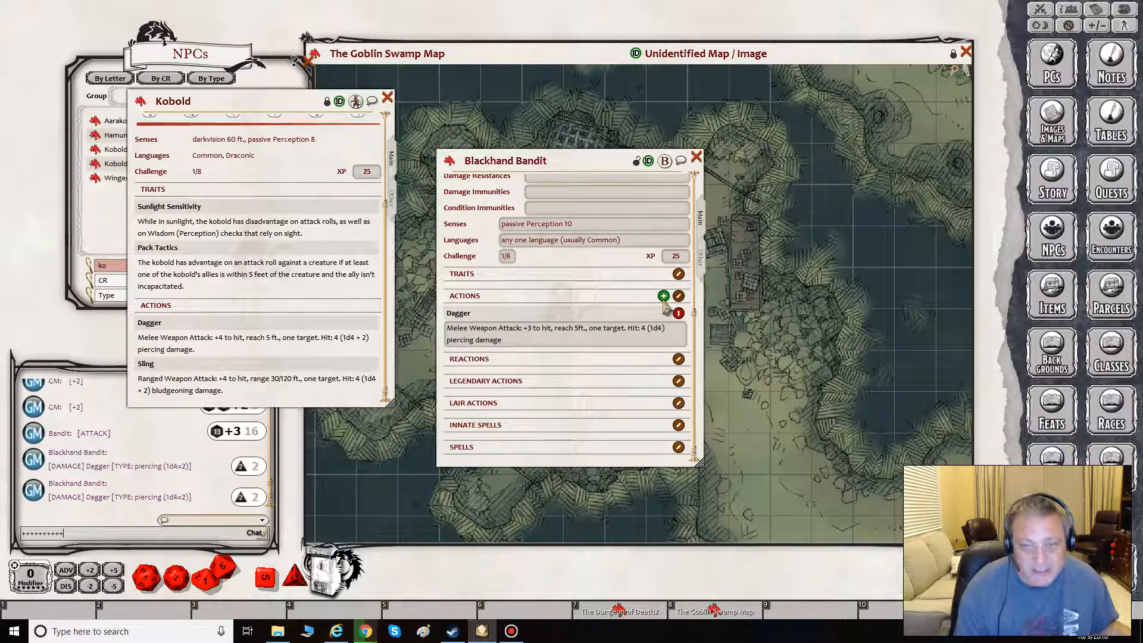
{"action": "left_click", "coordinate": [664, 295]}
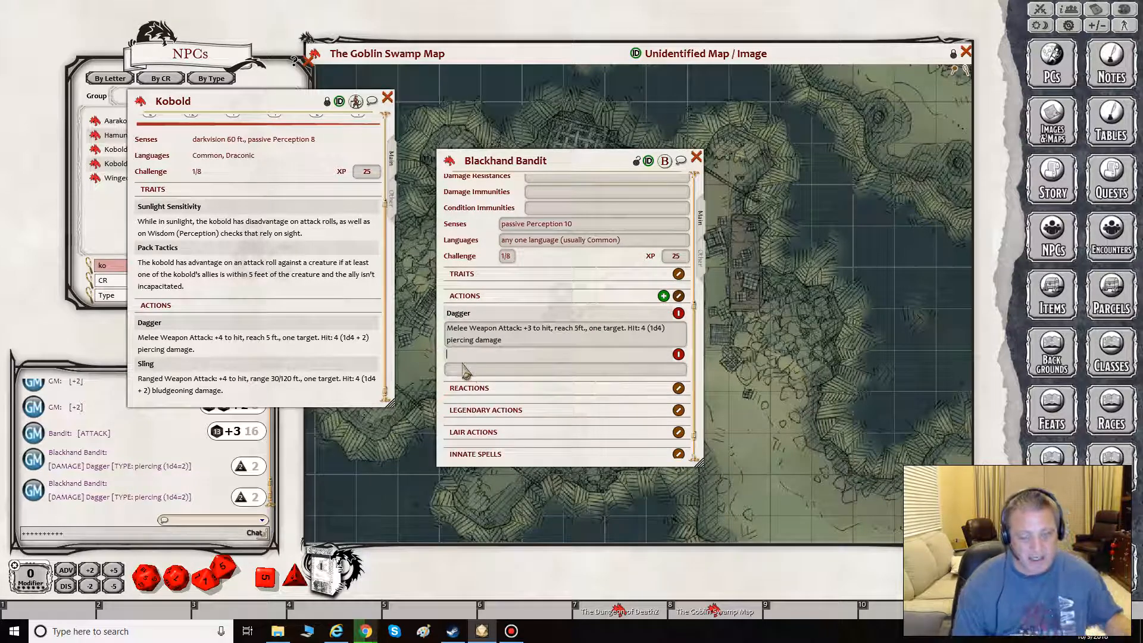
{"action": "type", "text": "Cl"}
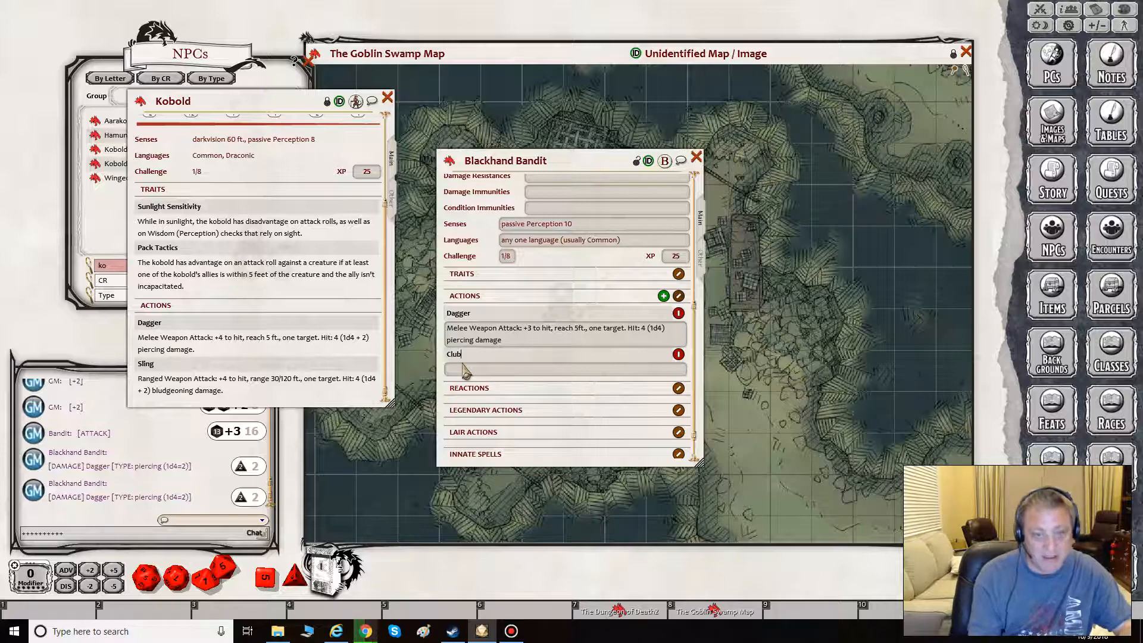
{"action": "type", "text": "ub"}
- Copy "Melee Weapon Attack: +3 to hit" from the Dagger description into the empty Club description
{"action": "left_click", "coordinate": [466, 370]}
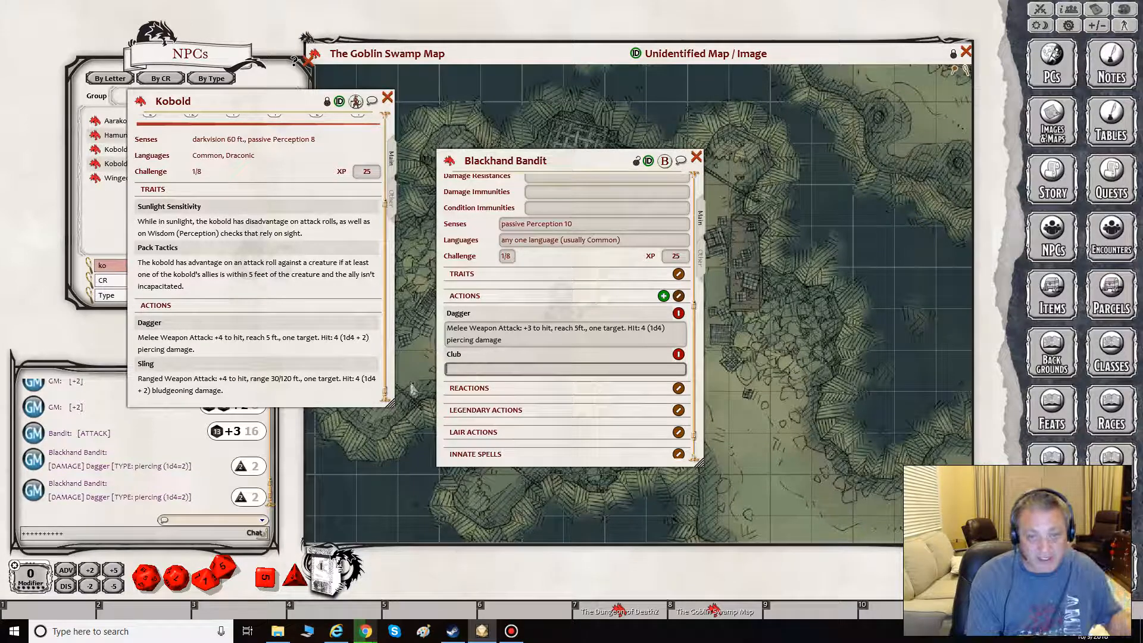
{"action": "left_click_drag", "start_coordinate": [552, 328], "coordinate": [459, 331]}
{"action": "key", "text": "ctrl+c"}
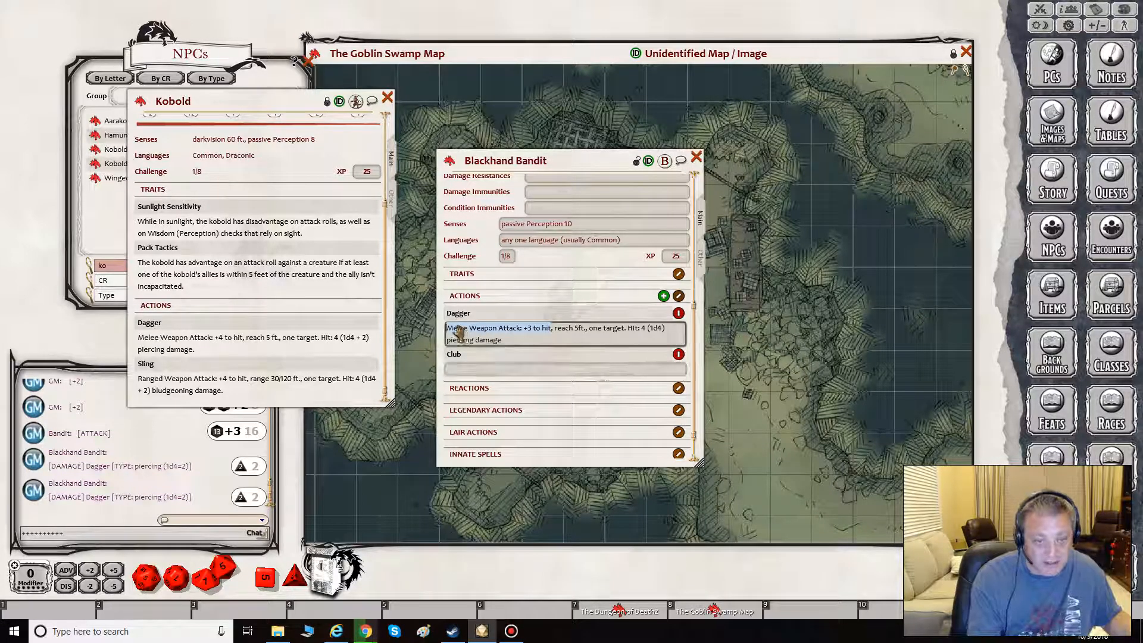
{"action": "left_click", "coordinate": [460, 366]}
{"action": "left_click", "coordinate": [462, 369]}
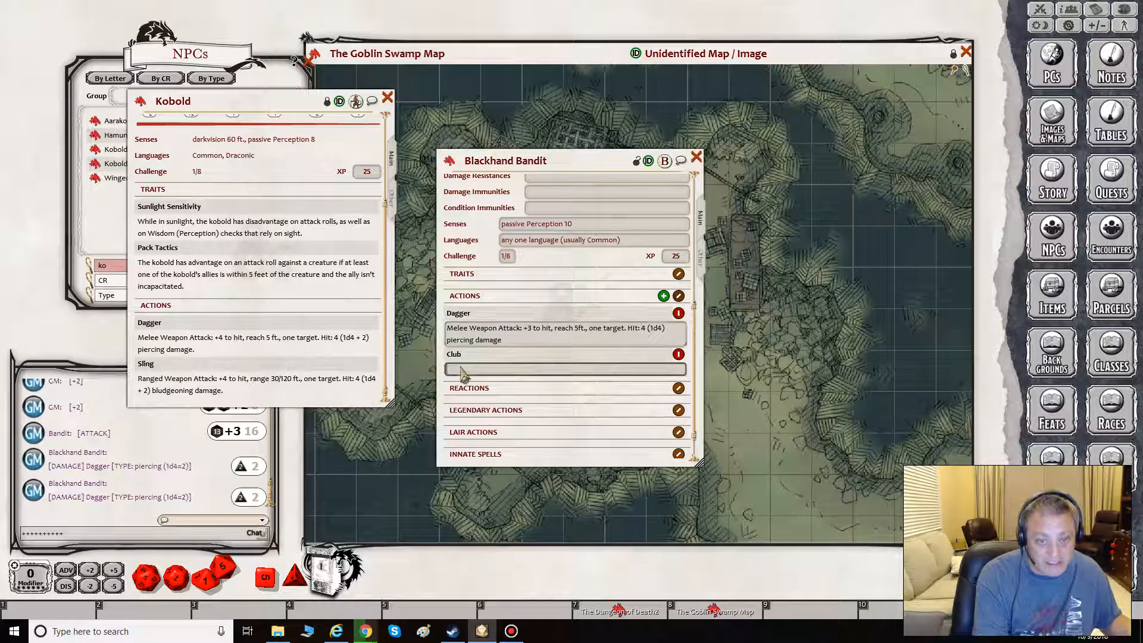
{"action": "key", "text": "ctrl+v"}
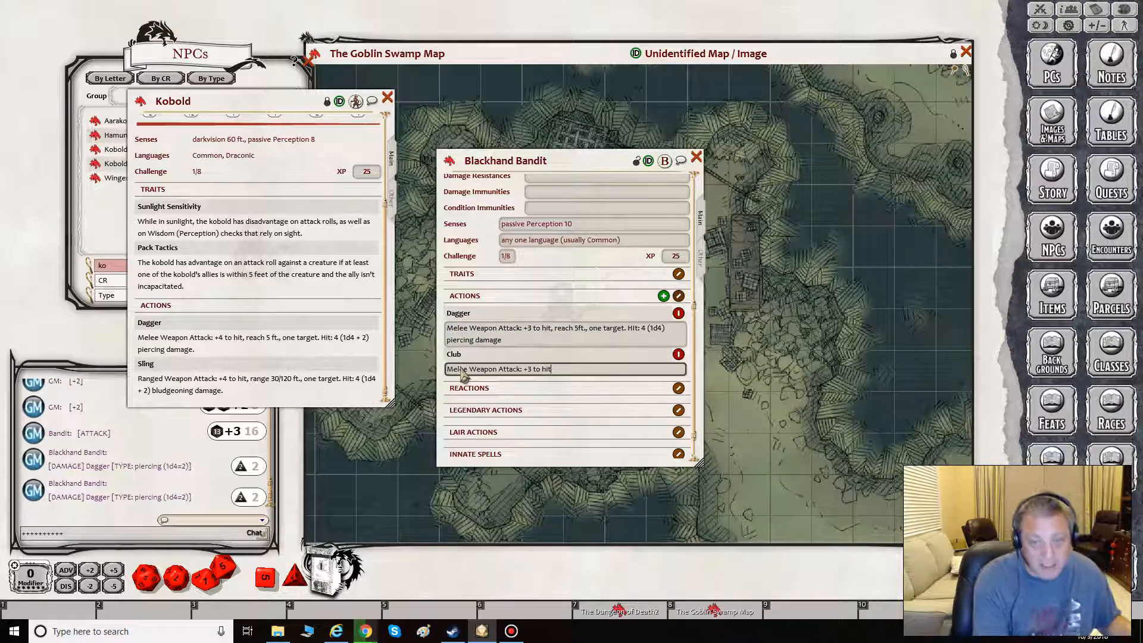
- Continue the Club description with ", reach 5 ft., one target."
{"action": "type", "text": ","}
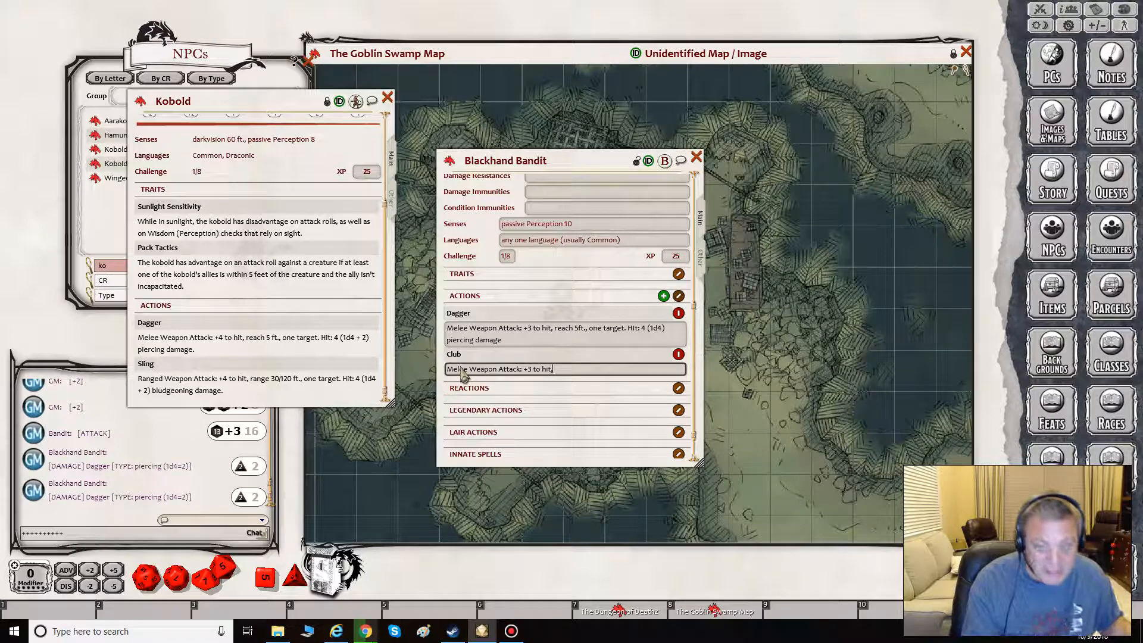
{"action": "type", "text": " re"}
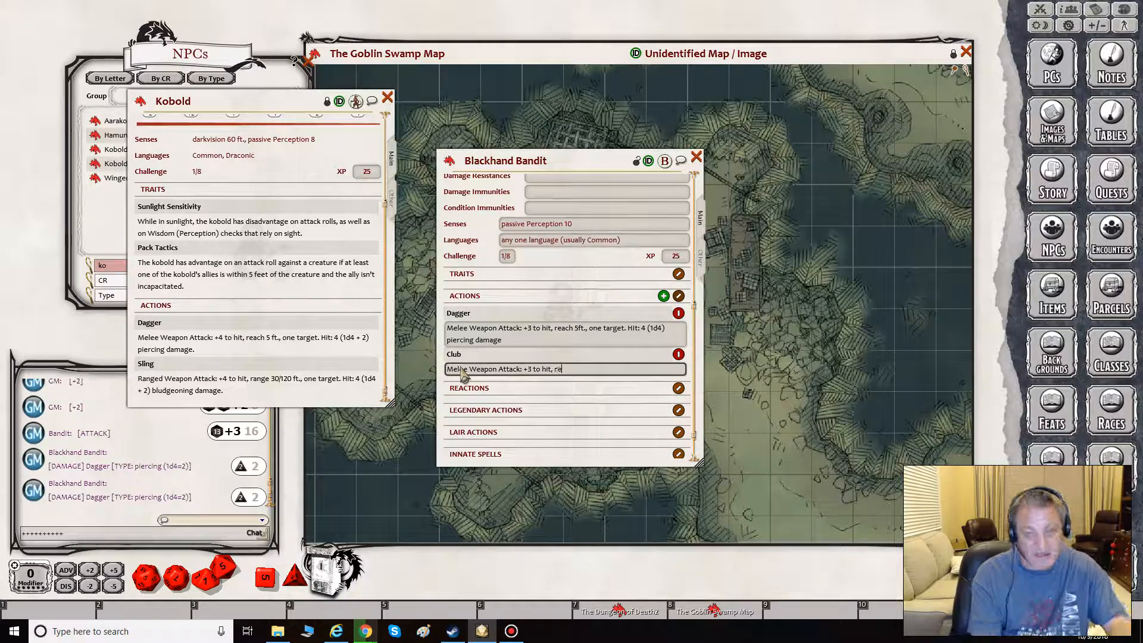
{"action": "type", "text": "ach 5 f"}
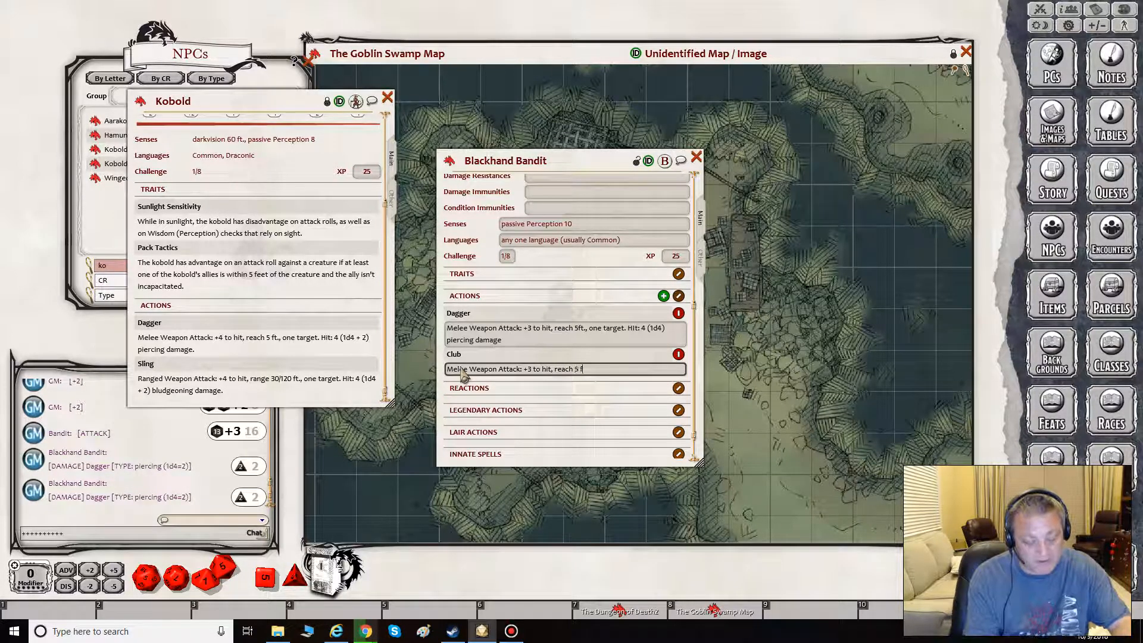
{"action": "type", "text": "t., "}
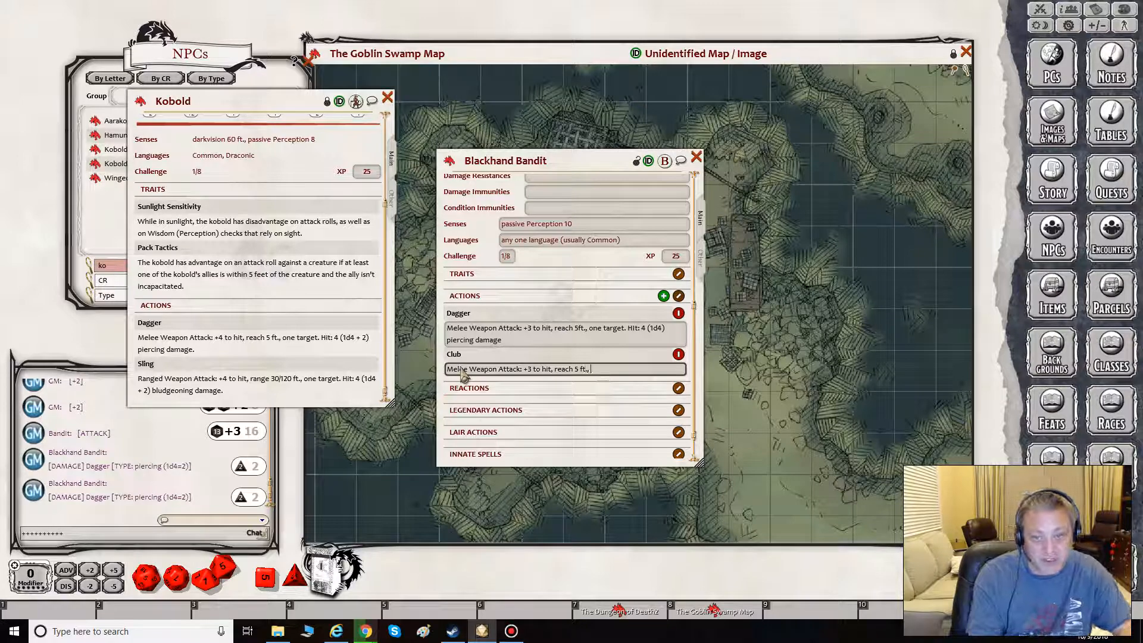
{"action": "type", "text": "on"}
{"action": "type", "text": "e tar"}
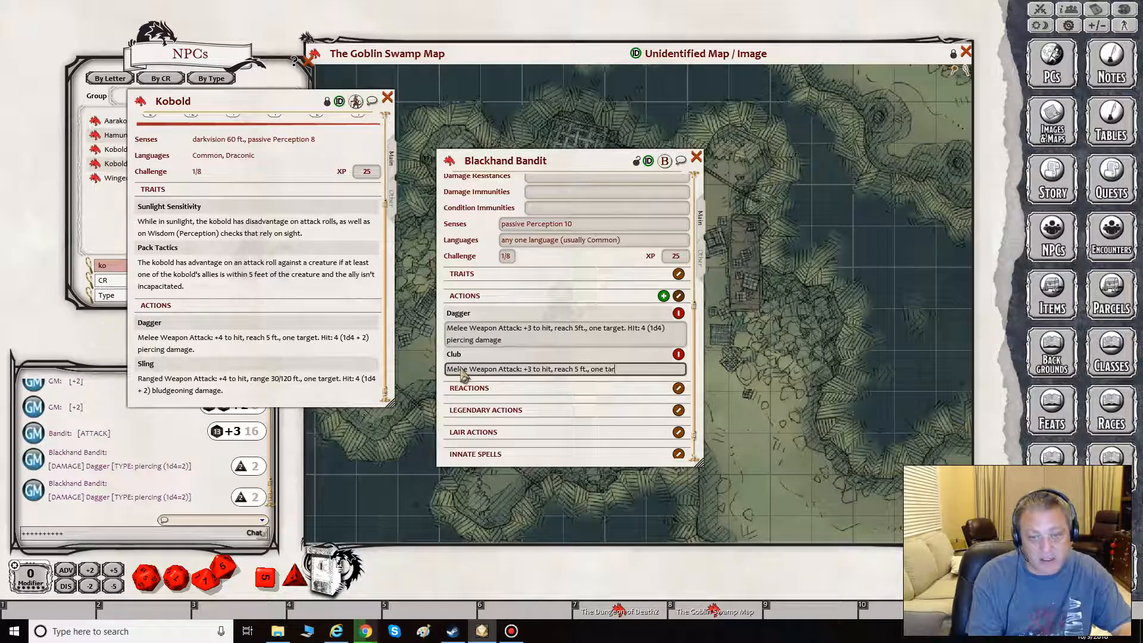
{"action": "type", "text": "get."}
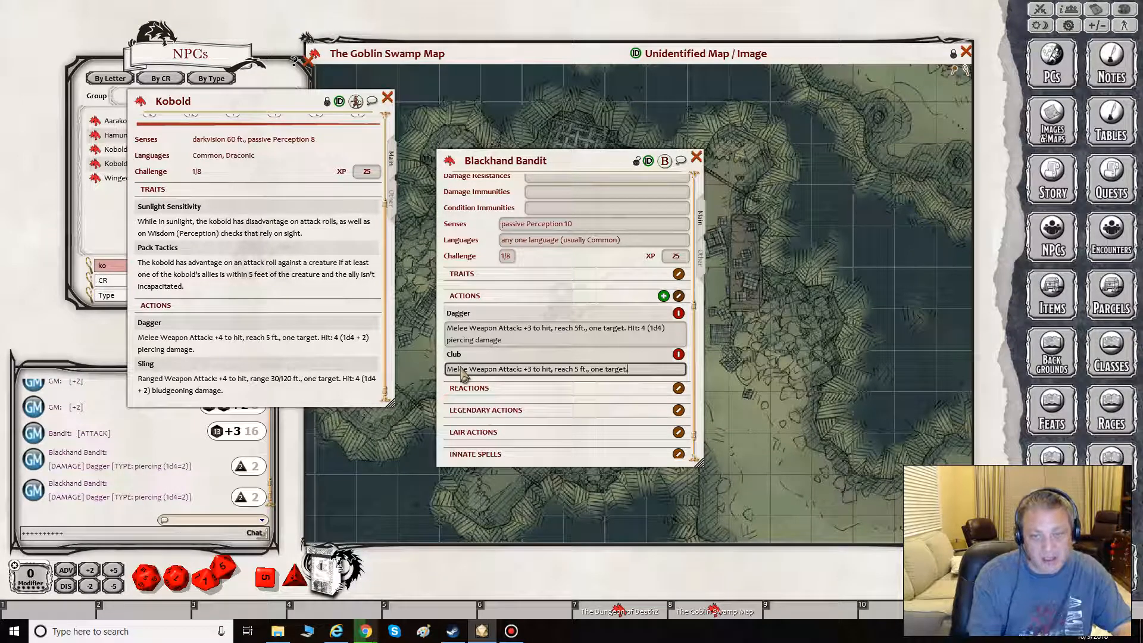
{"action": "type", "text": " Hit"}
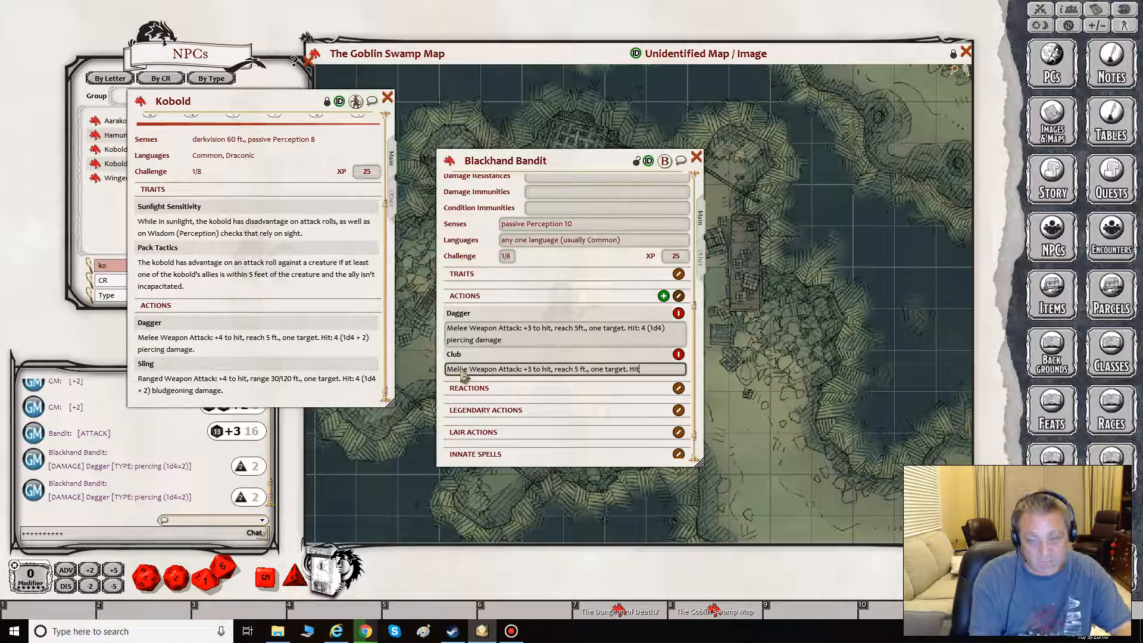
{"action": "type", "text": ":"}
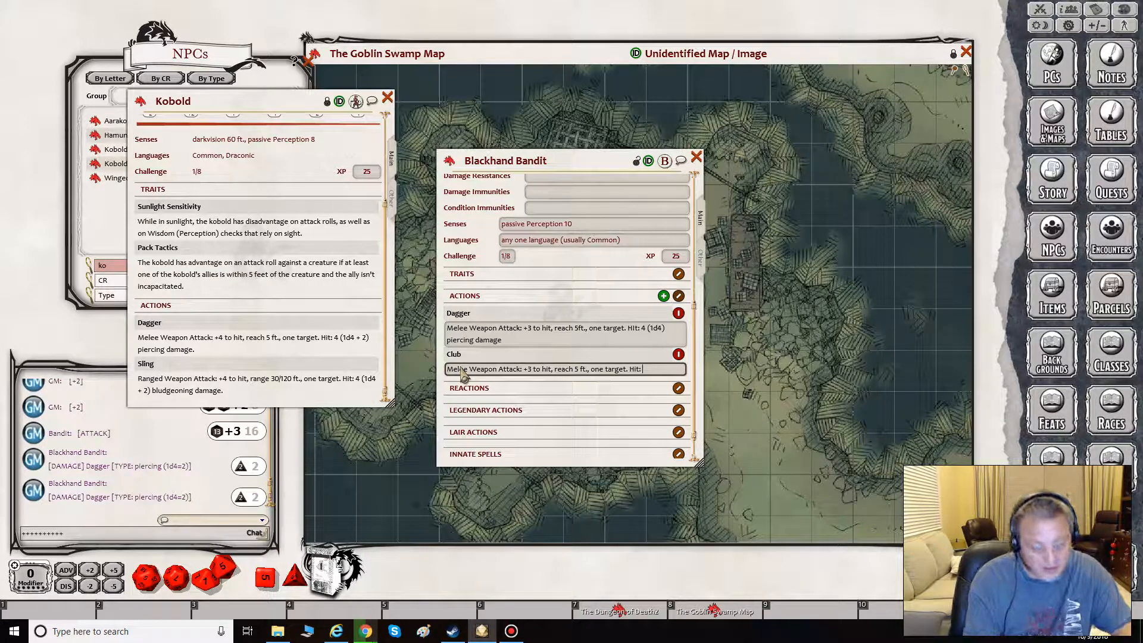
{"action": "type", "text": " 4 ("}
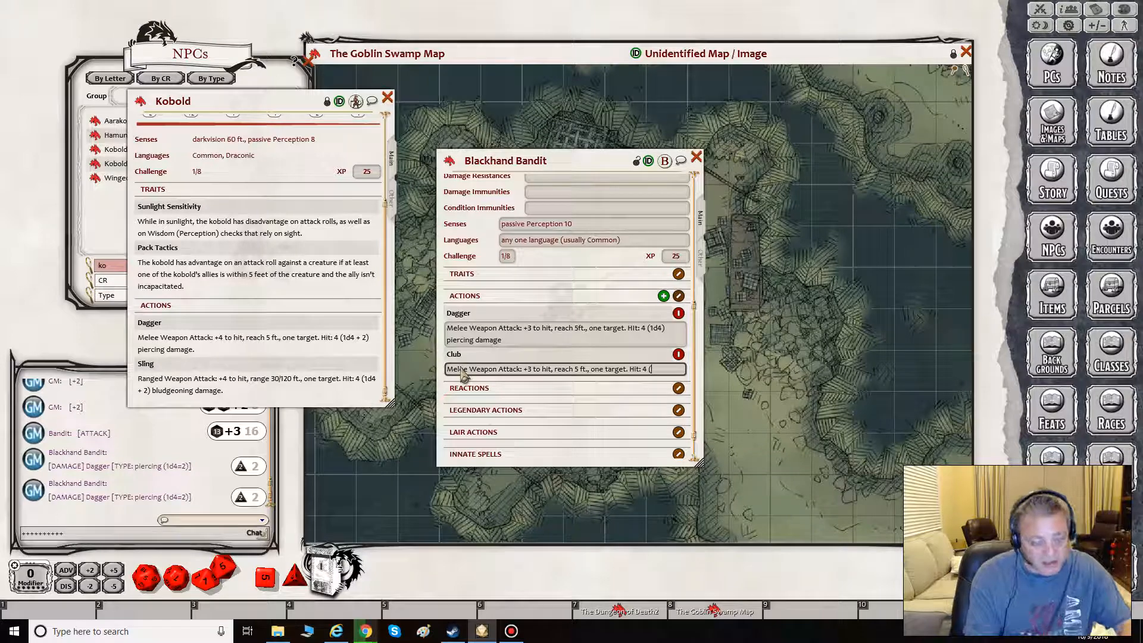
{"action": "type", "text": "1d4)"}
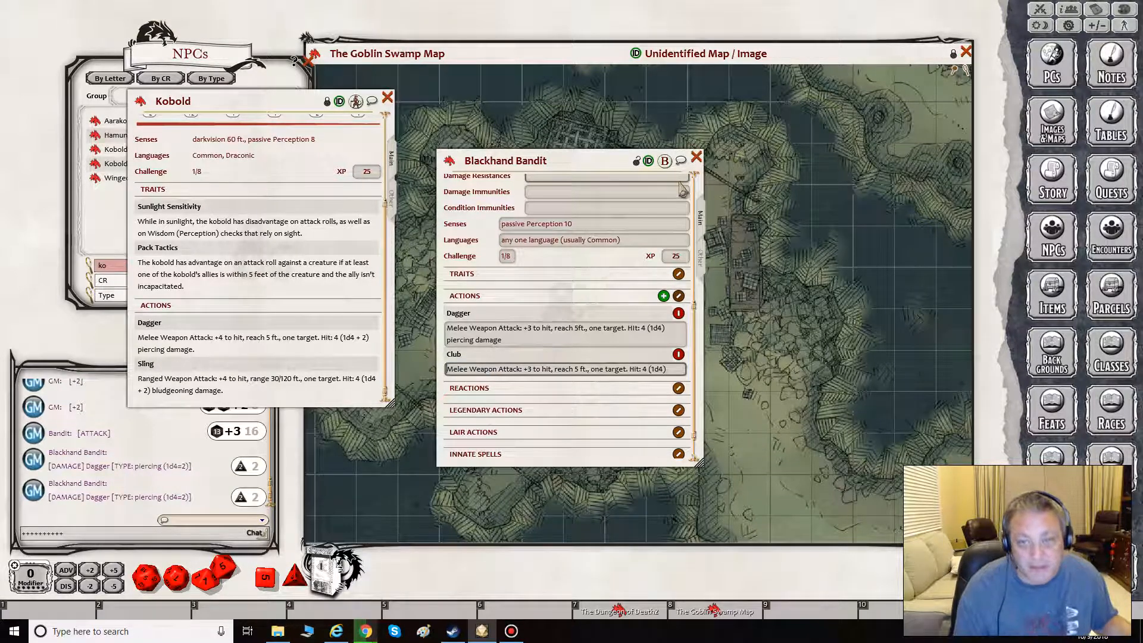
- Lock the Blackhand Bandit sheet, roll the Club attack as a test, and check whether its damage text can be rolled
{"action": "left_click", "coordinate": [636, 162]}
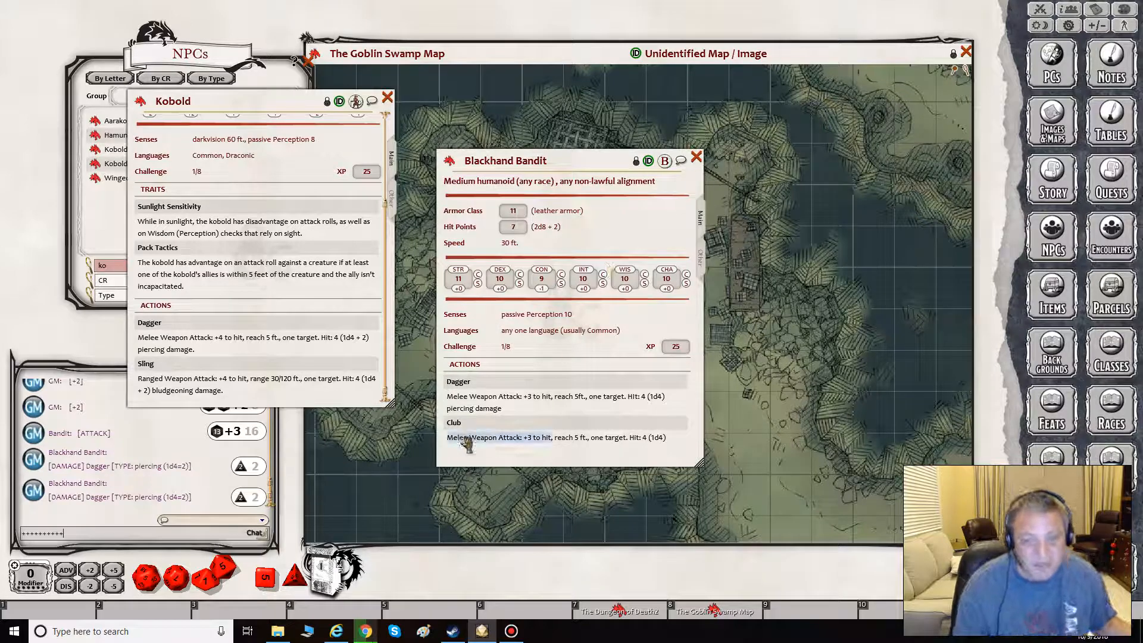
{"action": "left_click_drag", "start_coordinate": [462, 437], "coordinate": [122, 519]}
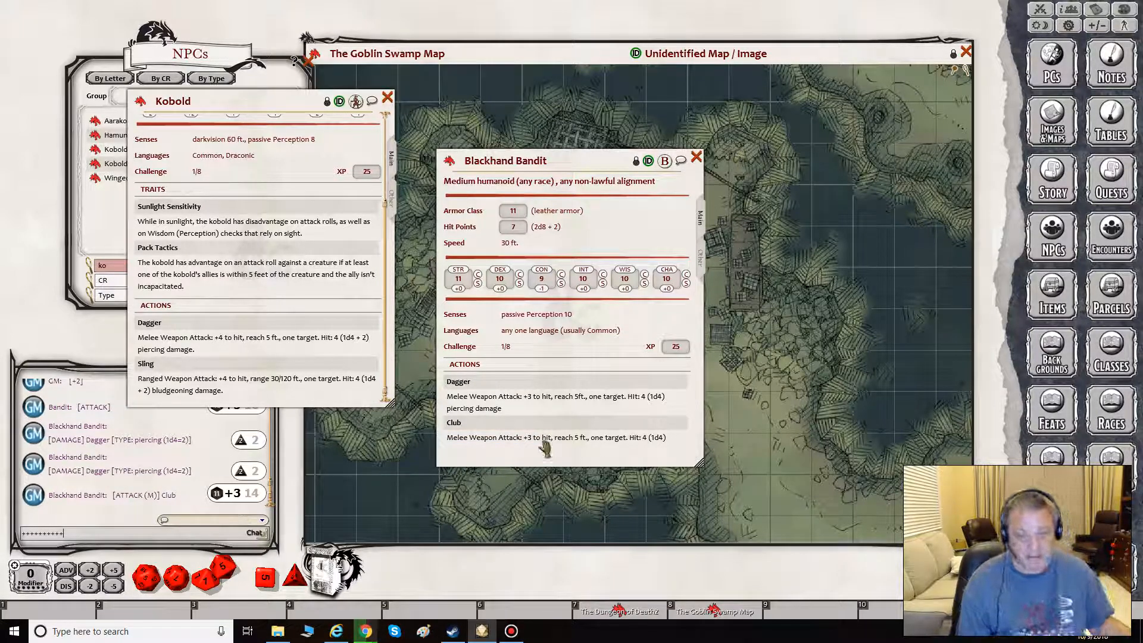
{"action": "left_click", "coordinate": [655, 443]}
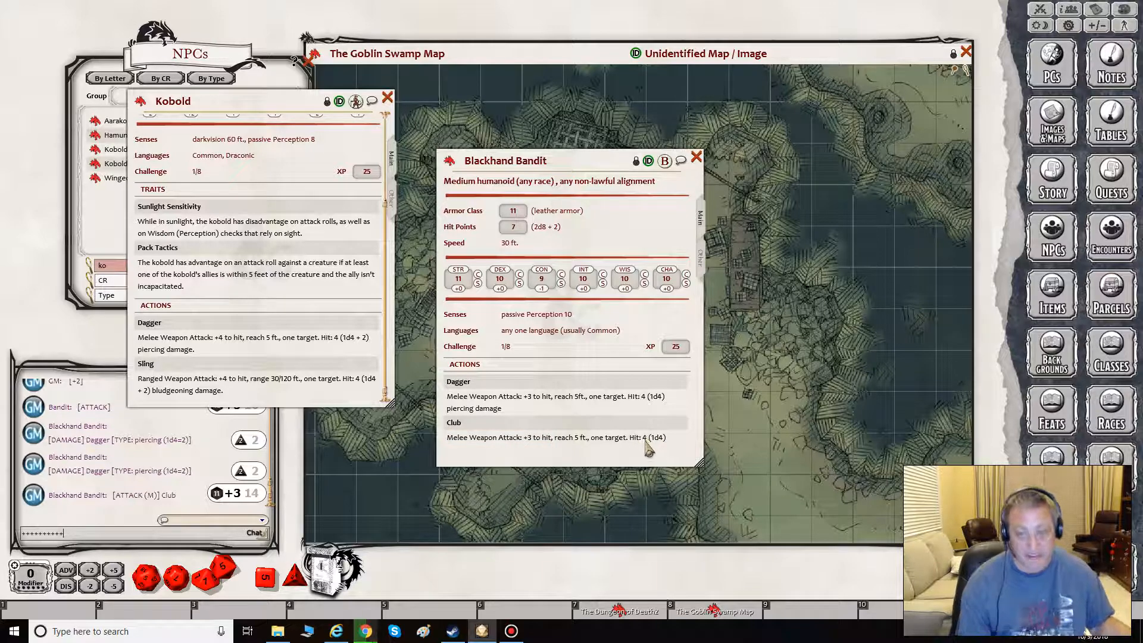
- Unlock the Blackhand Bandit sheet and complete the Club description with "piercing damage"
{"action": "left_click", "coordinate": [635, 161]}
{"action": "scroll", "coordinate": [638, 357], "scroll_direction": "down", "scroll_amount": 8}
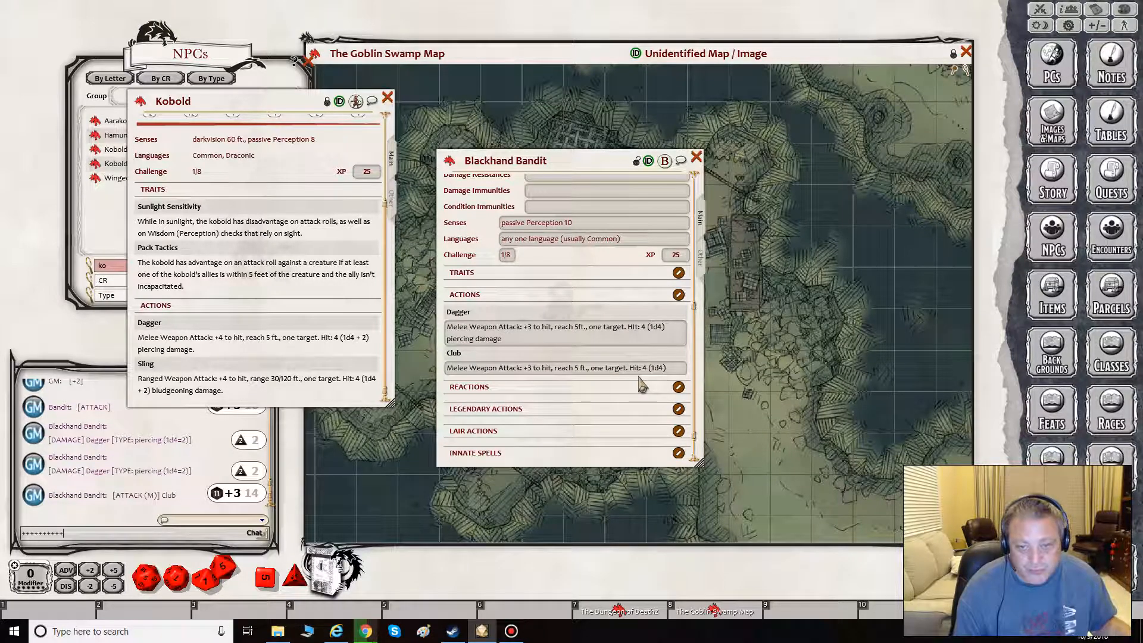
{"action": "left_click", "coordinate": [670, 371]}
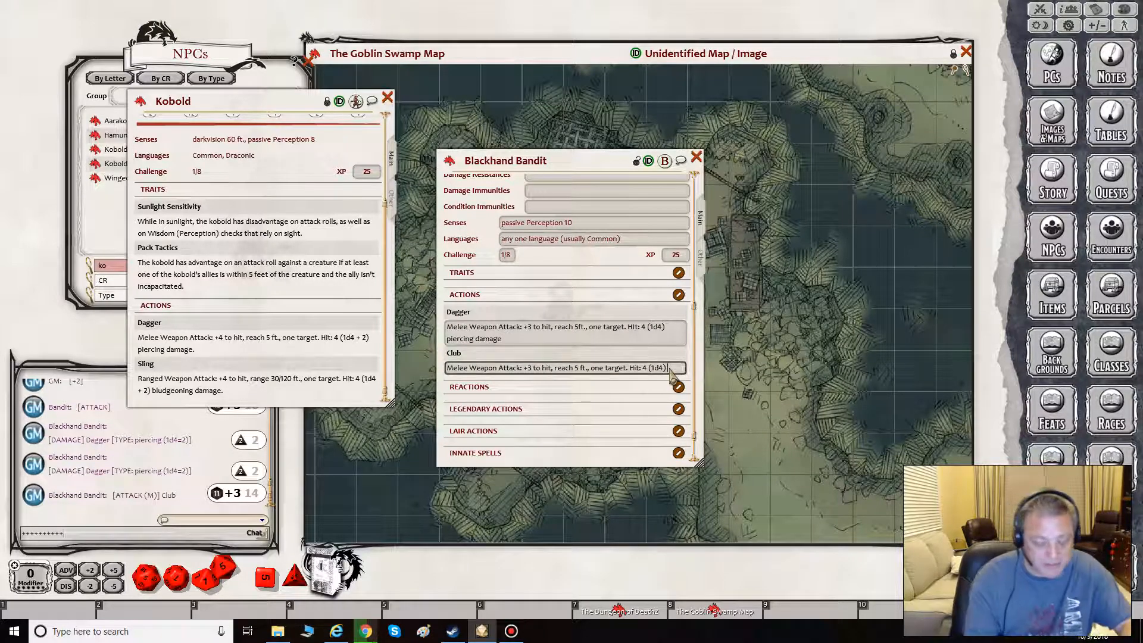
{"action": "type", "text": "pier"}
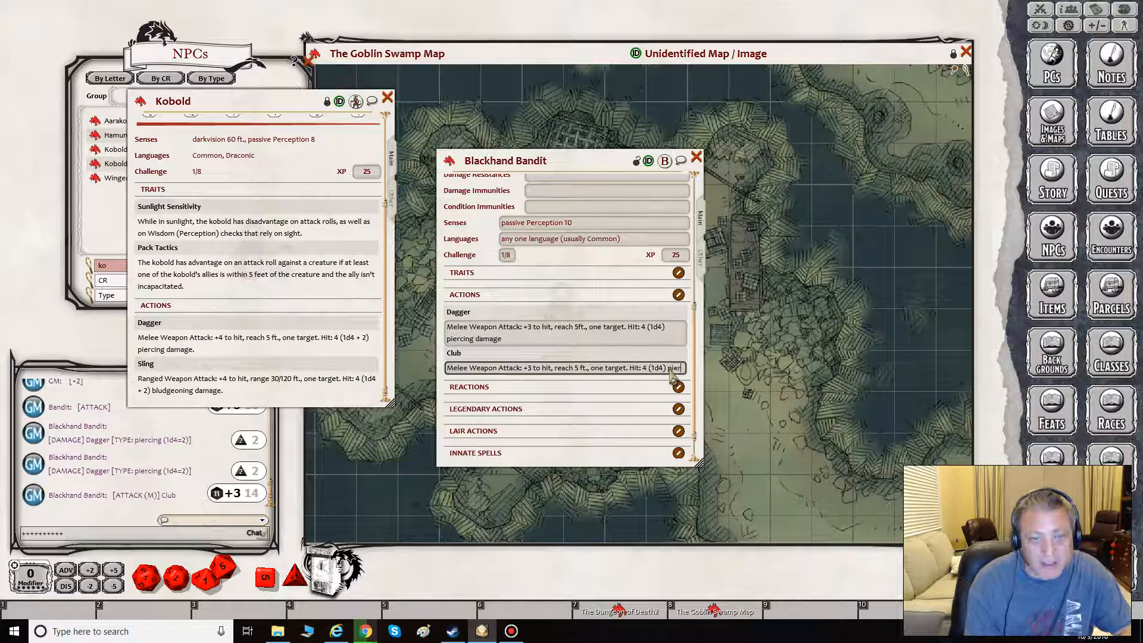
{"action": "type", "text": "cing d"}
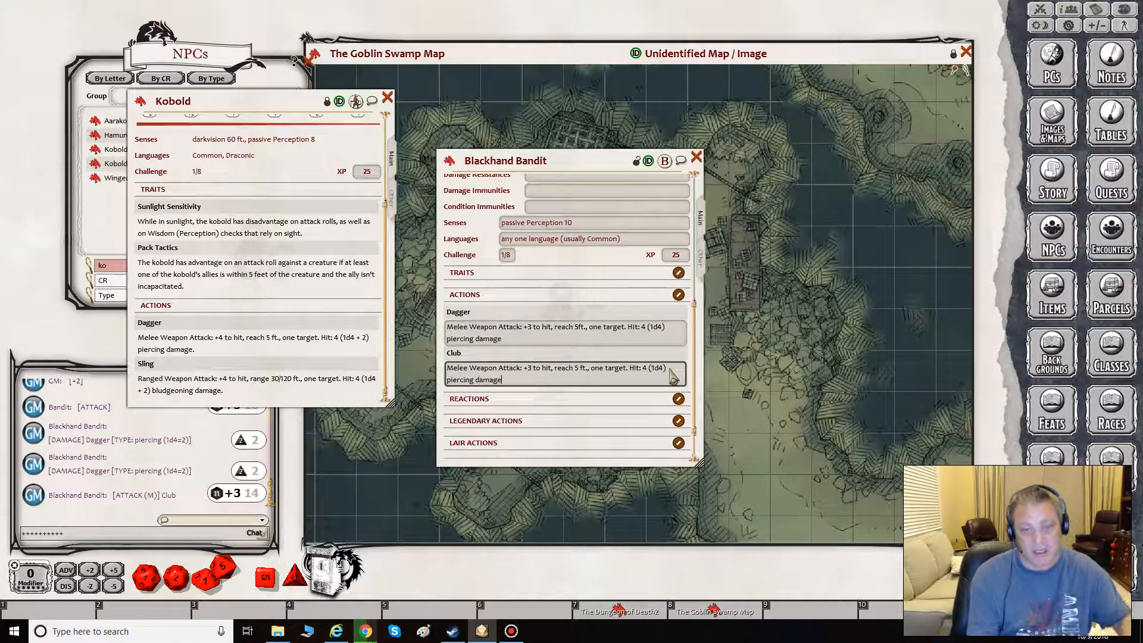
{"action": "type", "text": "amage"}
- Lock the Blackhand Bandit sheet and test-roll the piercing damage of the Club and the Dagger
{"action": "left_click", "coordinate": [636, 161]}
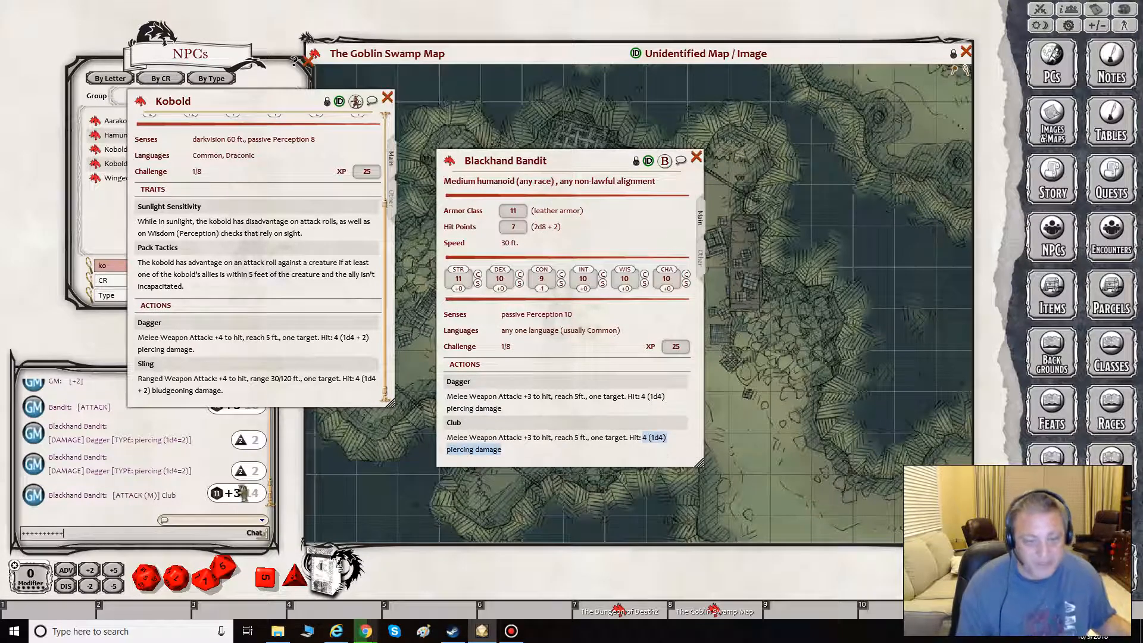
{"action": "left_click_drag", "start_coordinate": [243, 493], "coordinate": [141, 498]}
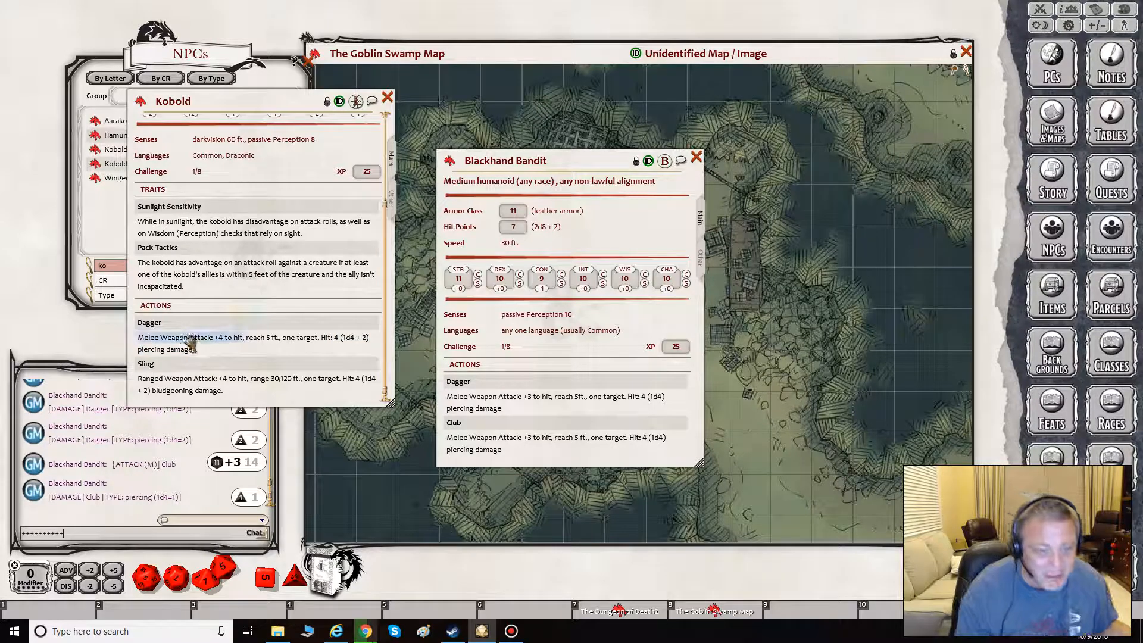
{"action": "double_click", "coordinate": [467, 410]}
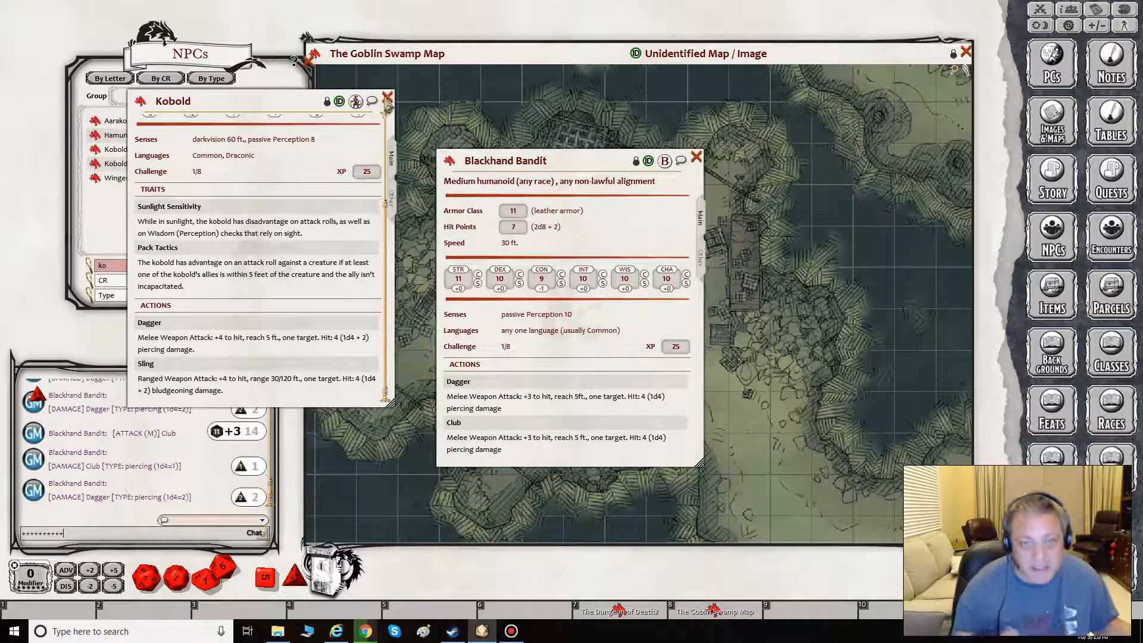
- Close the Kobold sheet and place nine Blackhand Bandit tokens around the tables on the Goblin Swamp Map, with the bandit sheet moved clear of it
{"action": "left_click", "coordinate": [387, 97]}
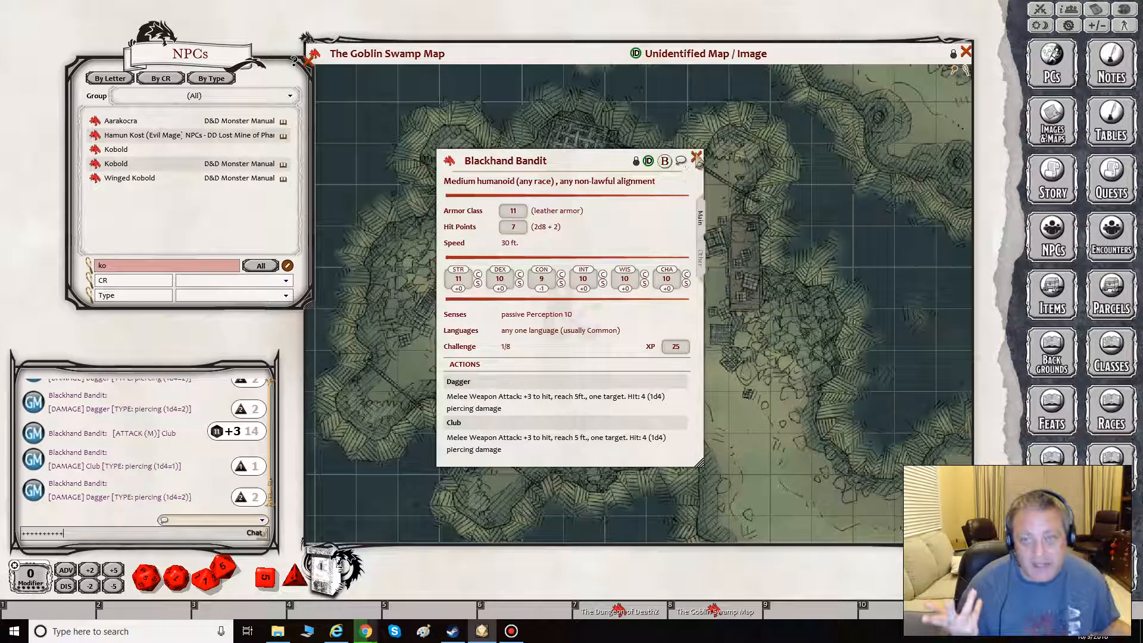
{"action": "left_click_drag", "start_coordinate": [603, 165], "coordinate": [234, 152]}
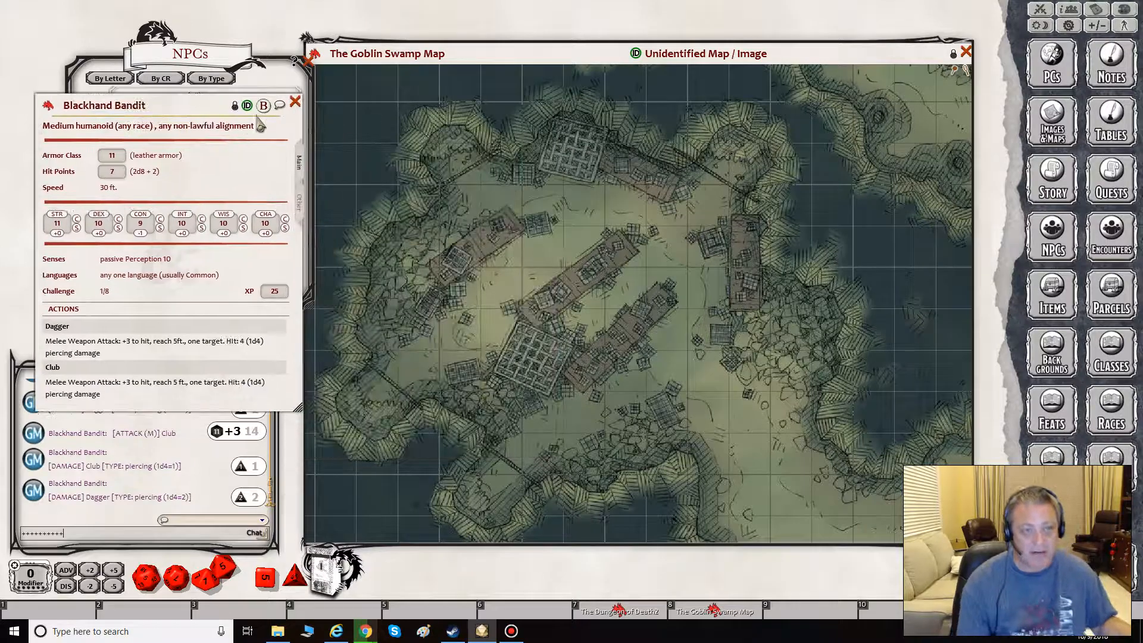
{"action": "left_click_drag", "start_coordinate": [264, 110], "coordinate": [585, 206]}
{"action": "left_click_drag", "start_coordinate": [264, 108], "coordinate": [502, 290]}
{"action": "left_click_drag", "start_coordinate": [264, 110], "coordinate": [460, 331]}
{"action": "left_click_drag", "start_coordinate": [265, 112], "coordinate": [709, 206]}
{"action": "left_click_drag", "start_coordinate": [262, 111], "coordinate": [708, 289]}
{"action": "left_click_drag", "start_coordinate": [264, 110], "coordinate": [626, 371]}
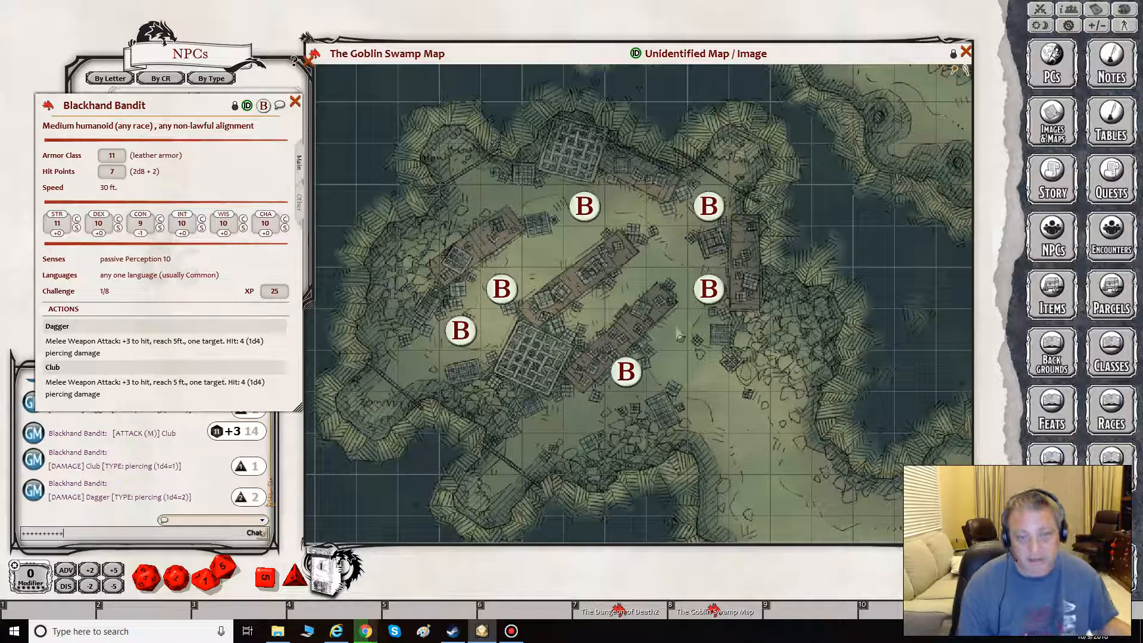
{"action": "left_click_drag", "start_coordinate": [264, 110], "coordinate": [543, 247]}
{"action": "left_click_drag", "start_coordinate": [263, 111], "coordinate": [584, 329]}
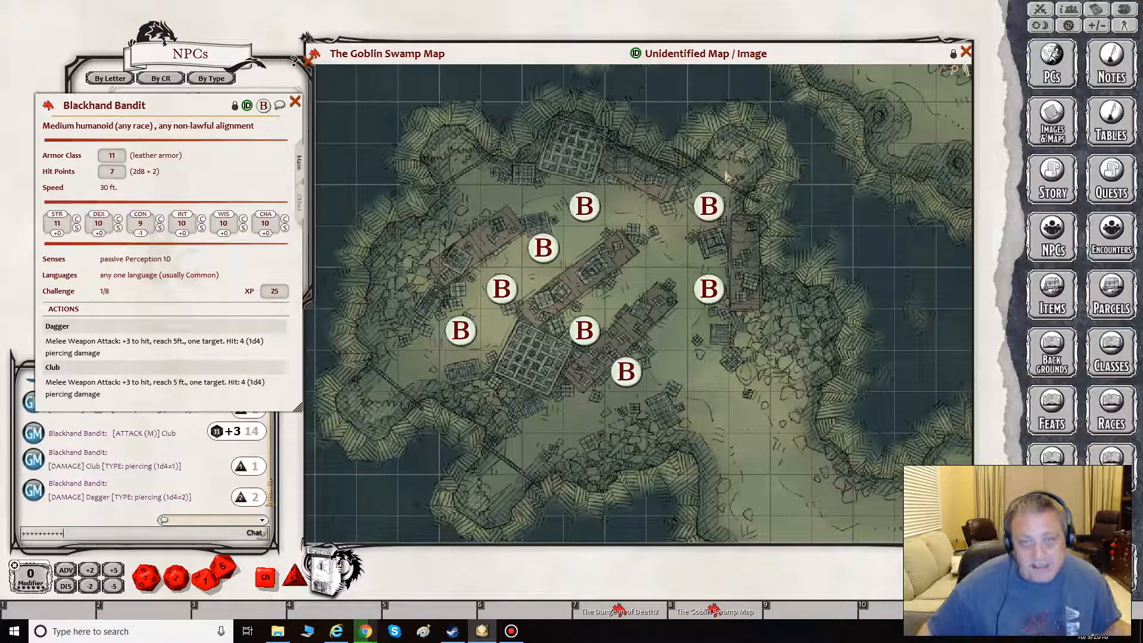
{"action": "left_click_drag", "start_coordinate": [263, 113], "coordinate": [667, 306]}
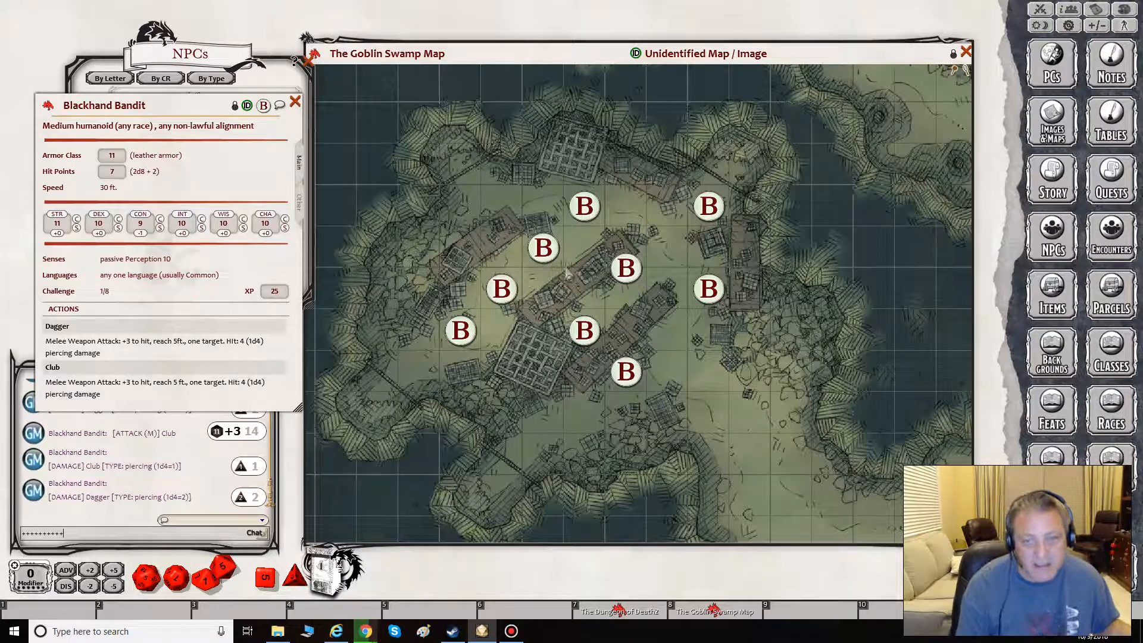
- Delete the Blackhand Bandit token between the two upper-left tables and reposition the three tokens nearest it in a diagonal line there
{"action": "right_click", "coordinate": [542, 248]}
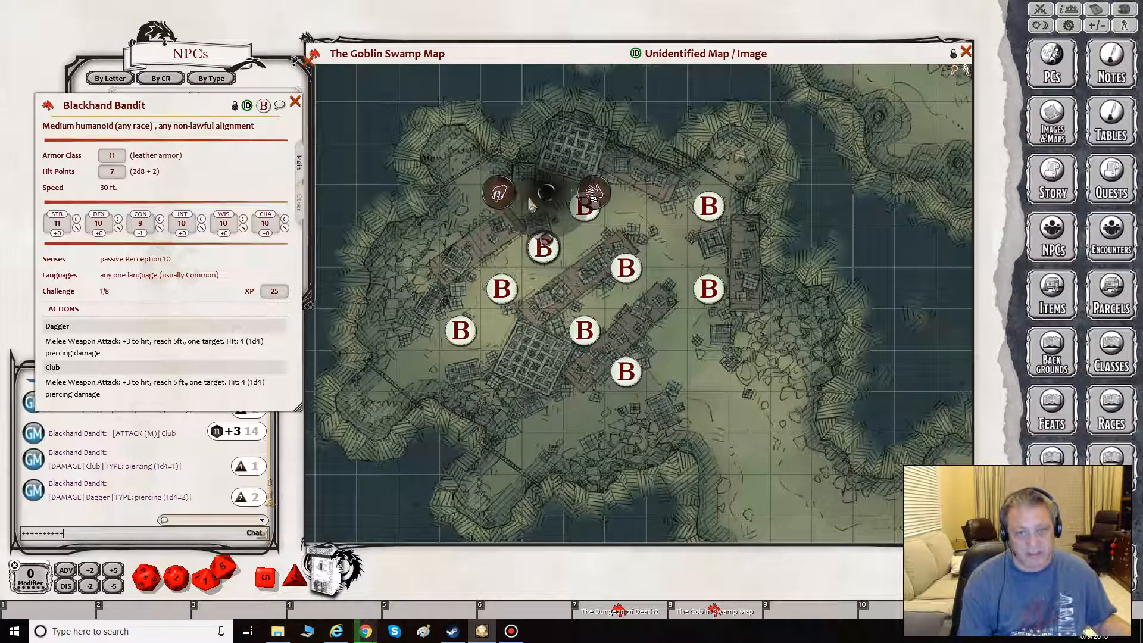
{"action": "left_click", "coordinate": [543, 194]}
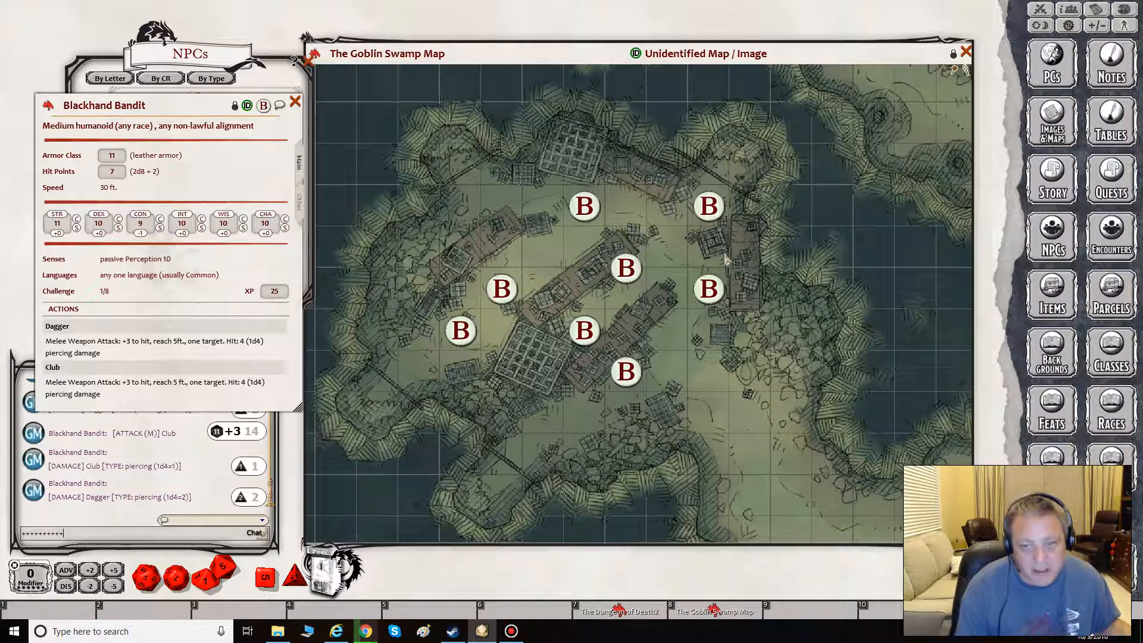
{"action": "left_click_drag", "start_coordinate": [580, 211], "coordinate": [581, 252]}
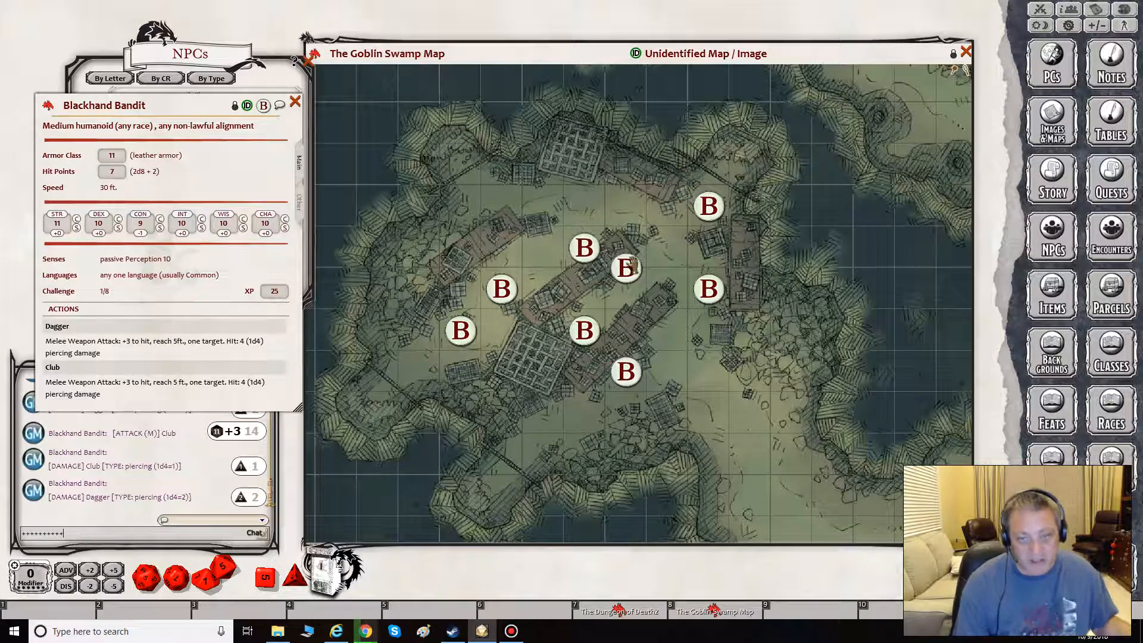
{"action": "left_click_drag", "start_coordinate": [501, 289], "coordinate": [523, 268]}
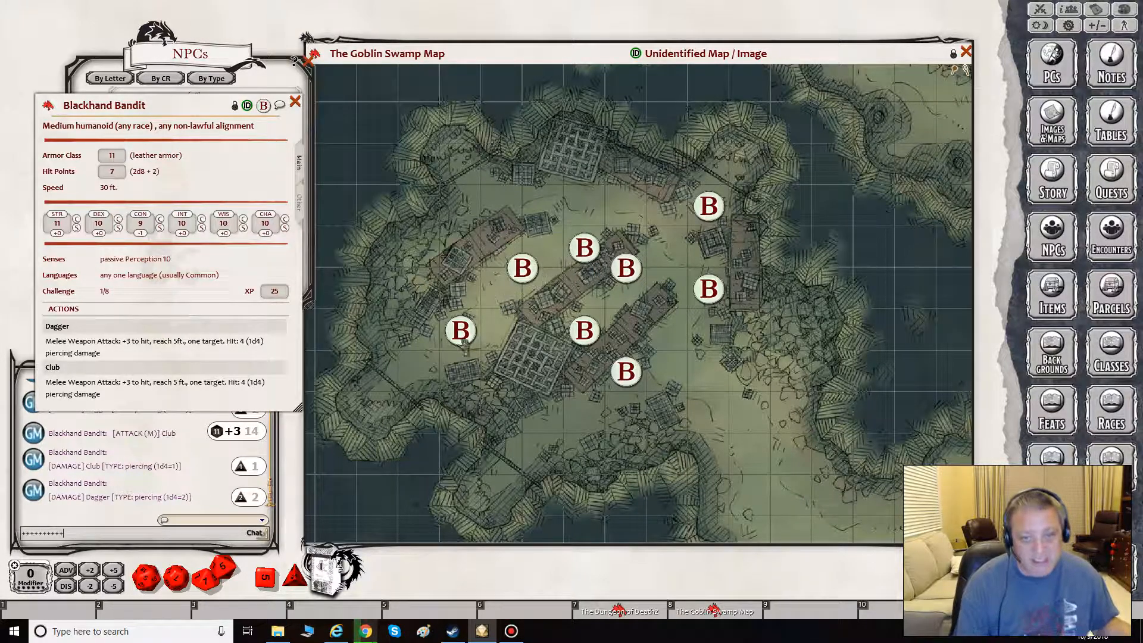
{"action": "left_click_drag", "start_coordinate": [462, 328], "coordinate": [486, 296]}
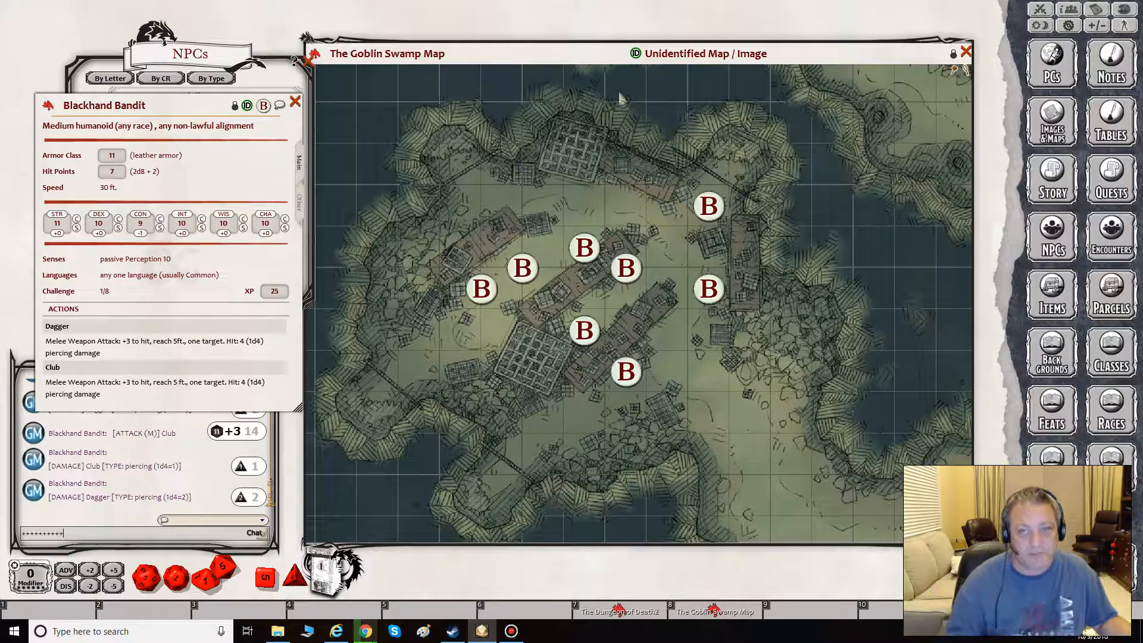
- Open the Combat Tracker and delete all non-friendly combatants from it
{"action": "left_click", "coordinate": [1040, 10]}
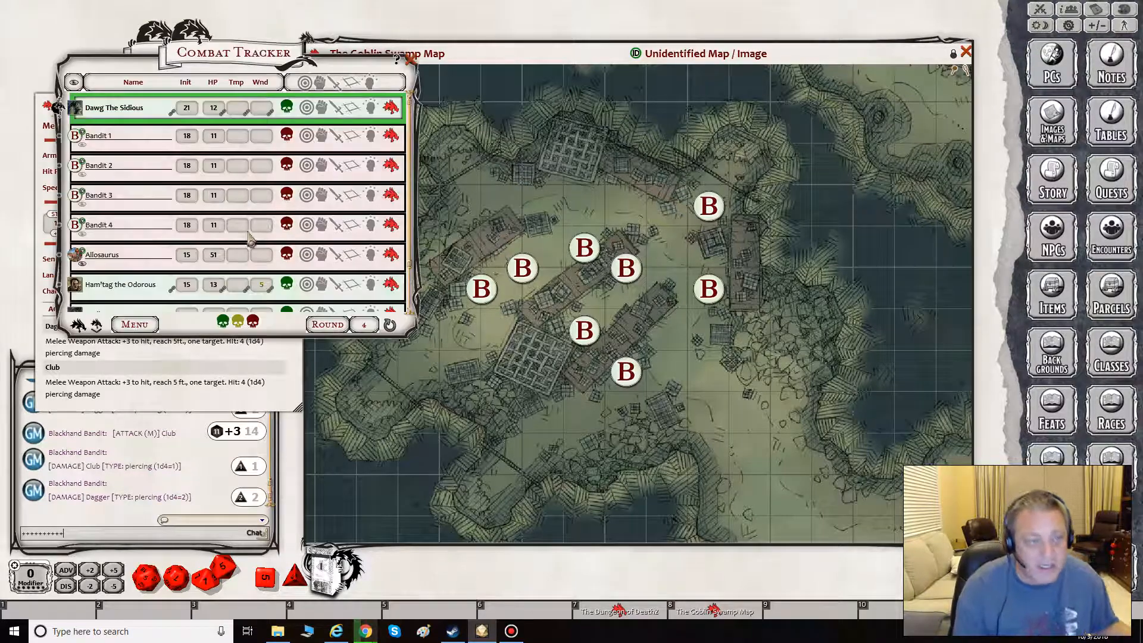
{"action": "left_click", "coordinate": [132, 326]}
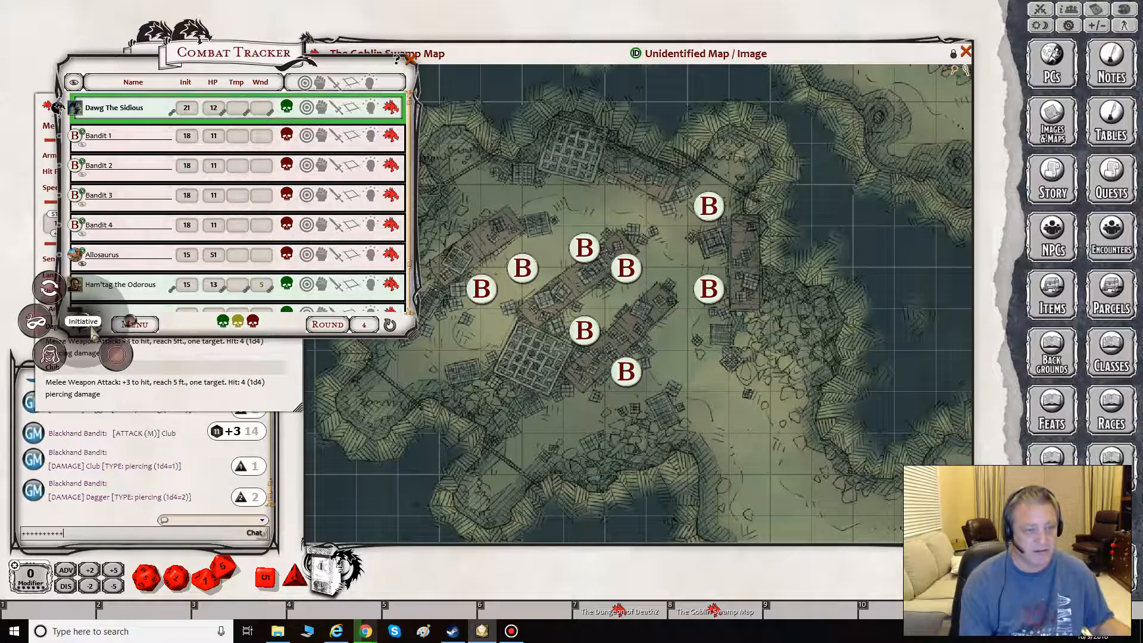
{"action": "left_click", "coordinate": [134, 325]}
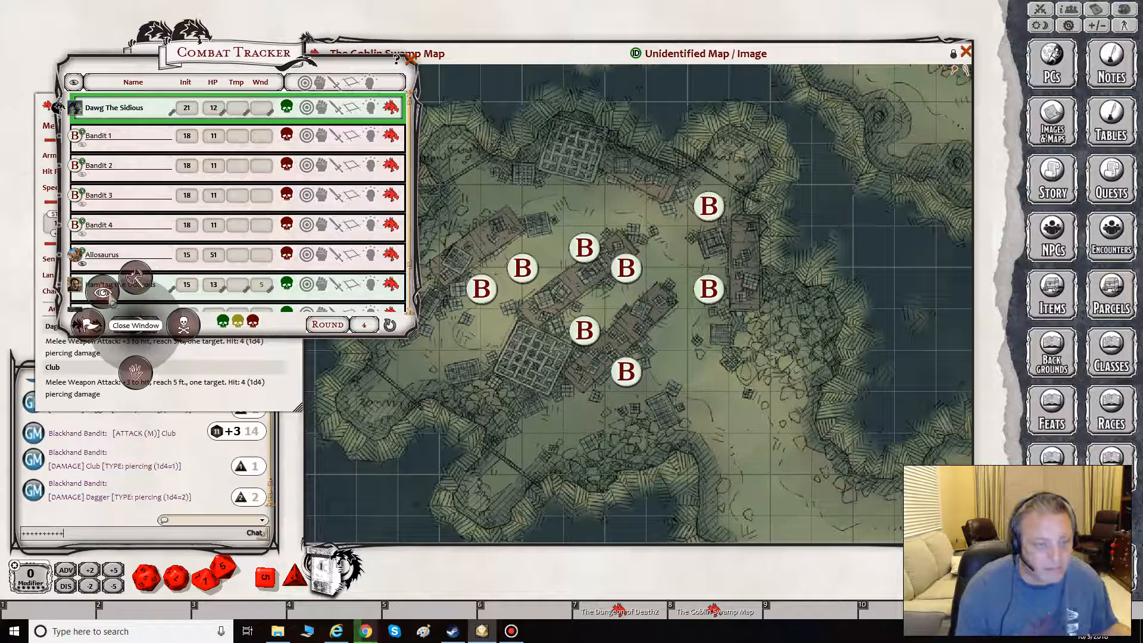
{"action": "left_click", "coordinate": [183, 325]}
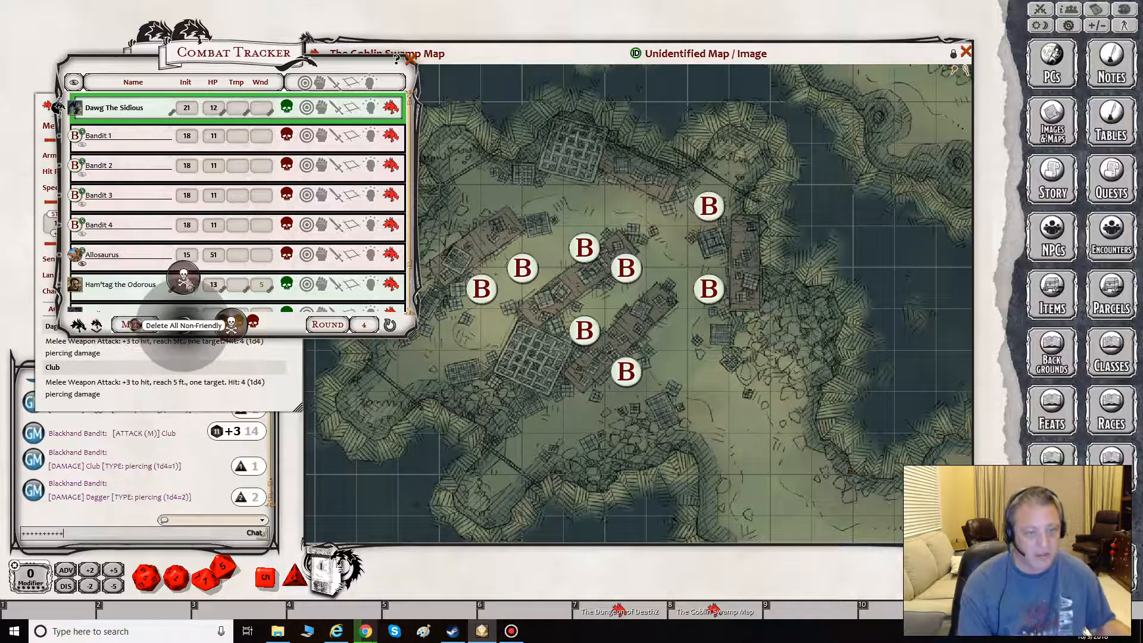
{"action": "left_click", "coordinate": [196, 310]}
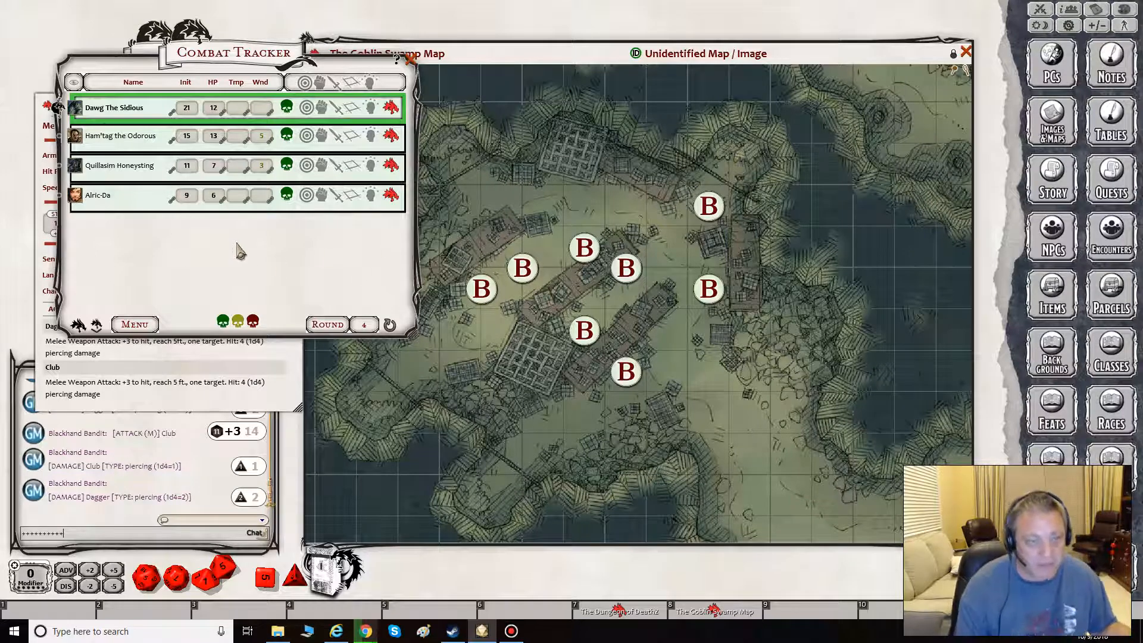
- Move two Blackhand Bandit tokens closer alongside the long middle table and close the Combat Tracker and the bandit sheet
{"action": "right_click", "coordinate": [480, 287]}
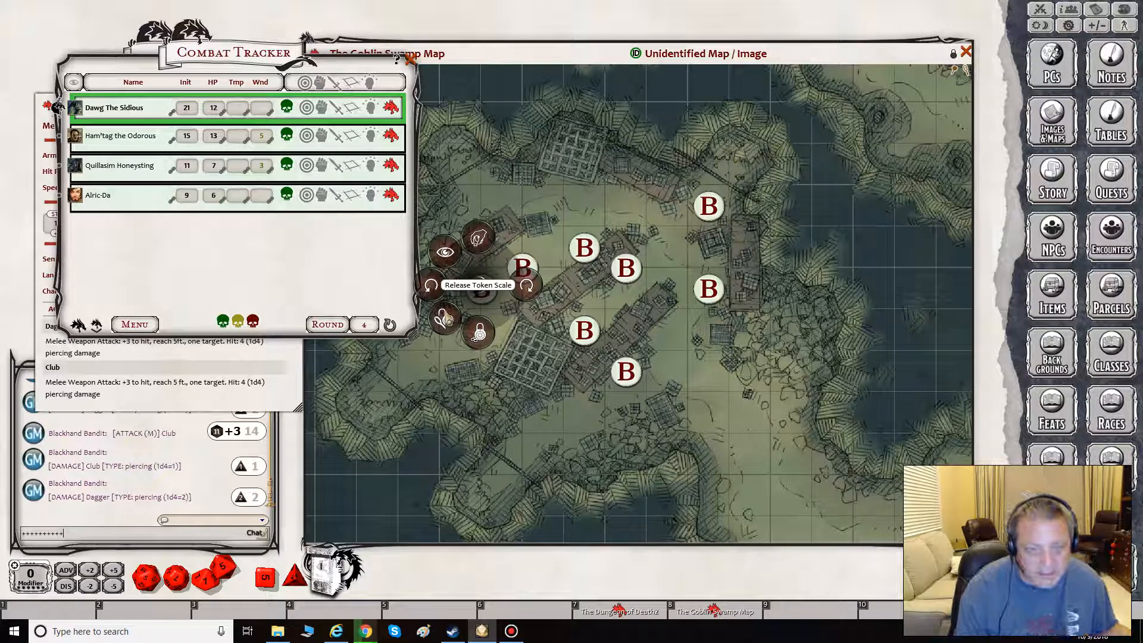
{"action": "left_click", "coordinate": [548, 270]}
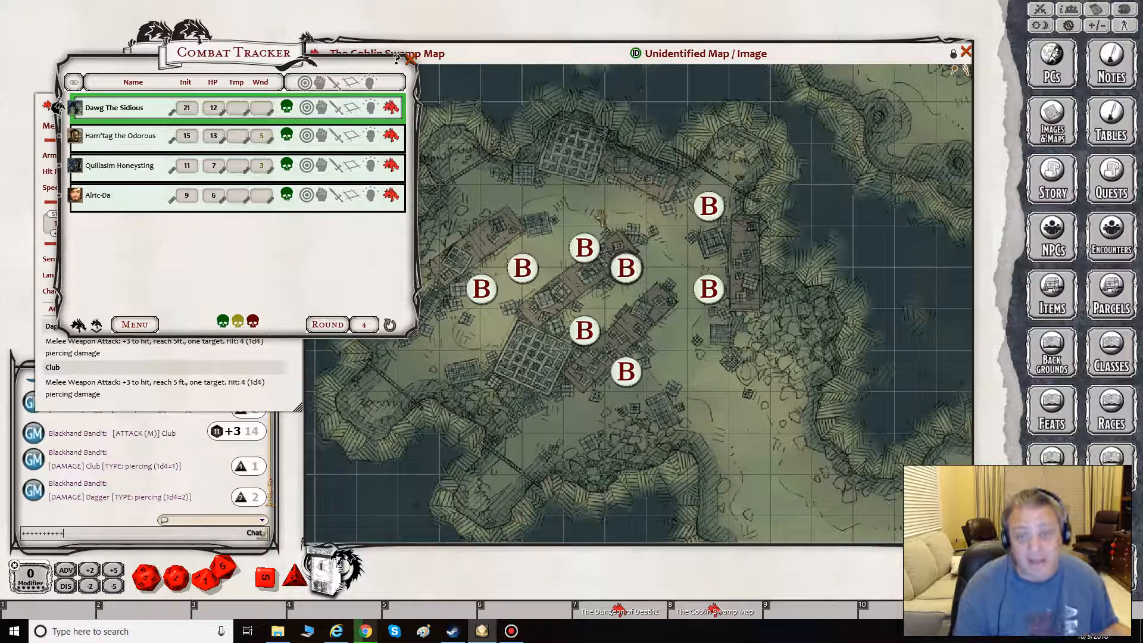
{"action": "mouse_move", "coordinate": [622, 268]}
{"action": "left_mouse_down"}
{"action": "mouse_move", "coordinate": [620, 206]}
{"action": "mouse_move", "coordinate": [636, 284]}
{"action": "mouse_move", "coordinate": [627, 277]}
{"action": "mouse_move", "coordinate": [626, 289]}
{"action": "left_mouse_up"}
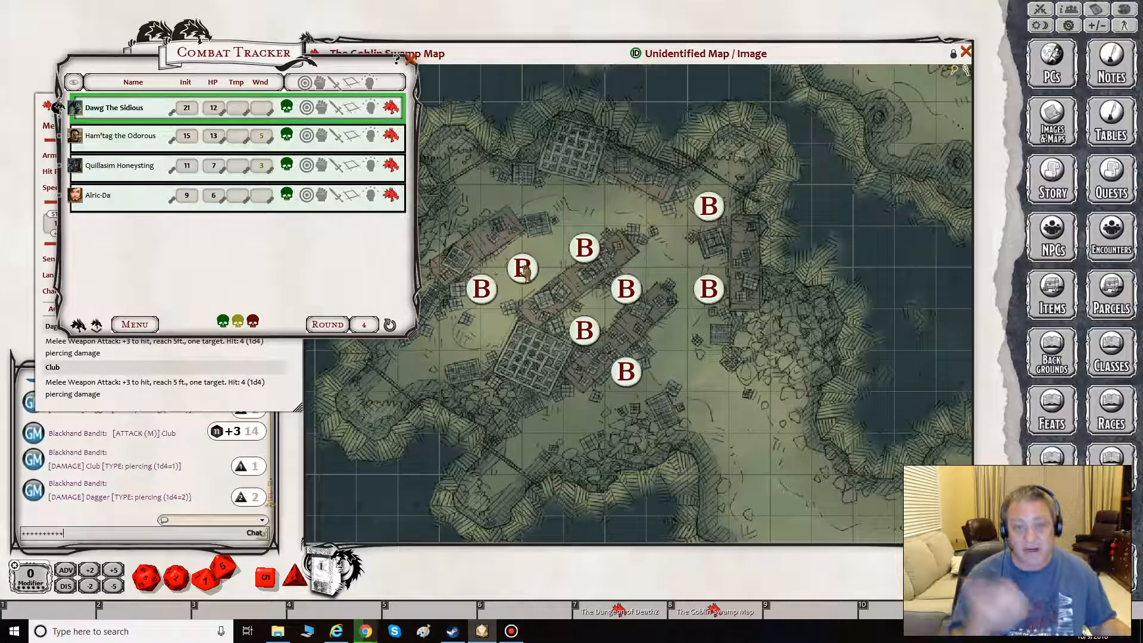
{"action": "left_click", "coordinate": [411, 58]}
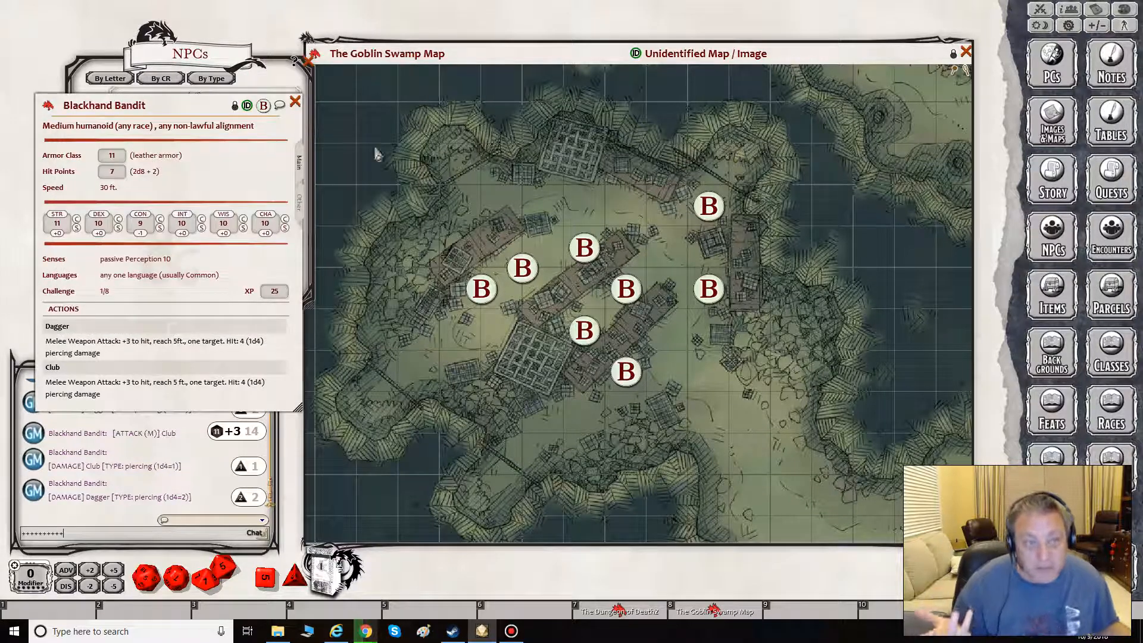
{"action": "left_click", "coordinate": [295, 103]}
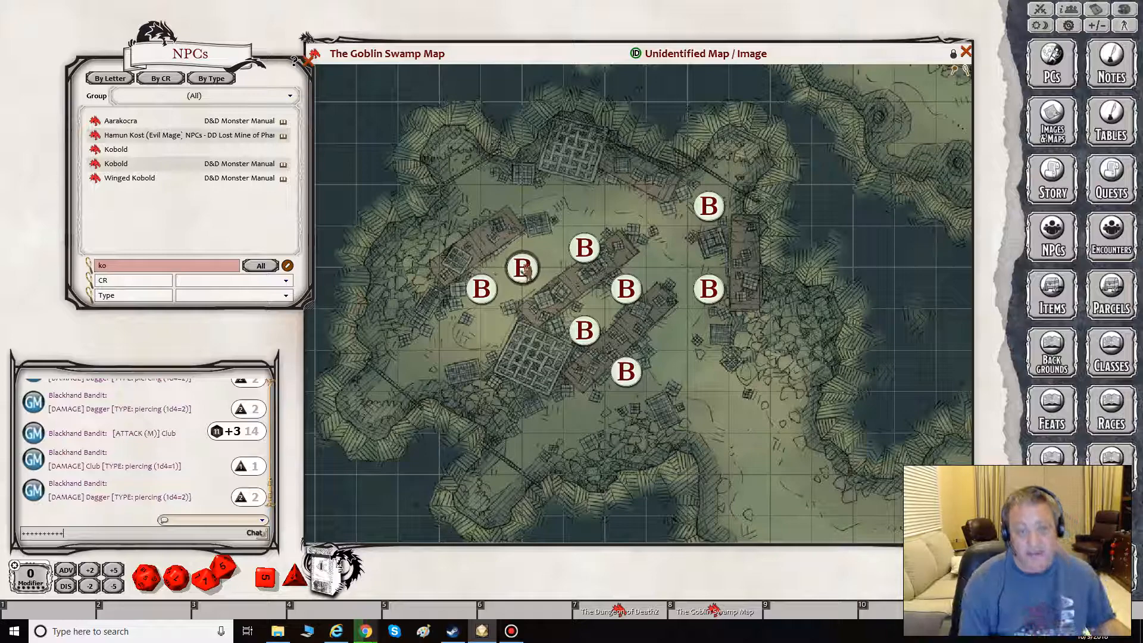
{"action": "left_click_drag", "start_coordinate": [524, 269], "coordinate": [546, 275]}
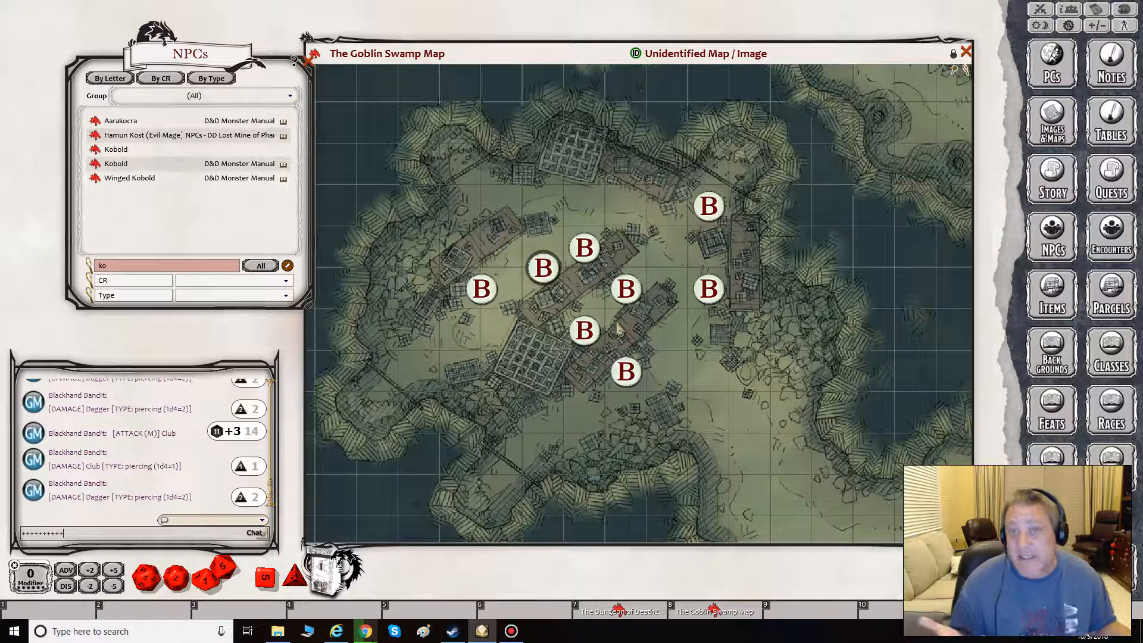
- Delete the three Blackhand Bandit tokens between the upper-left table and the long middle table
{"action": "right_click", "coordinate": [536, 268]}
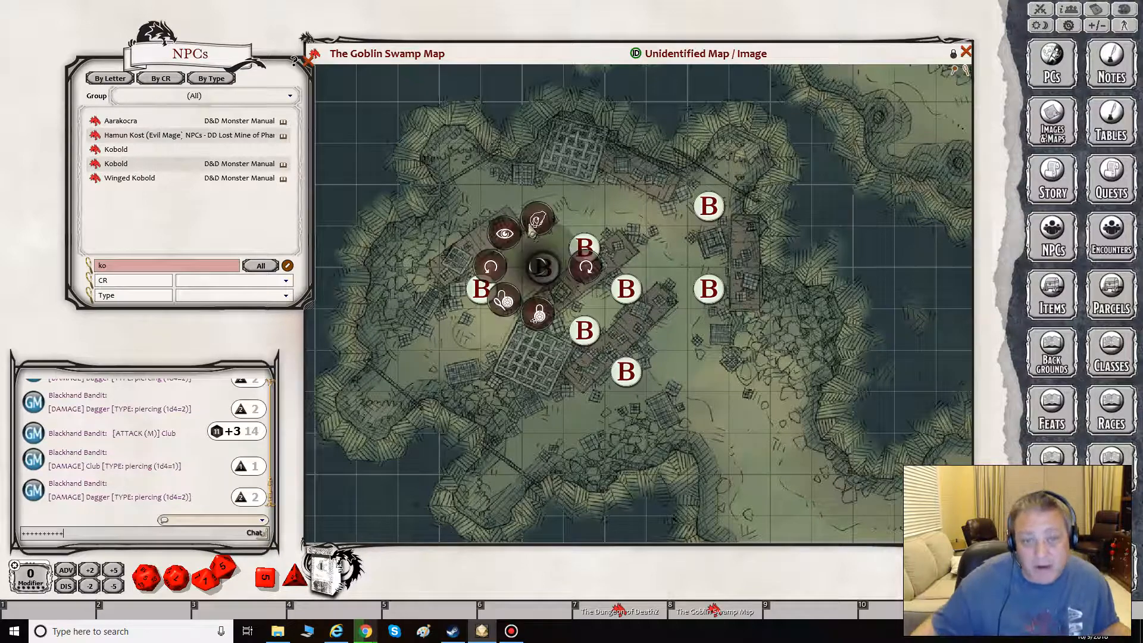
{"action": "left_click", "coordinate": [537, 219]}
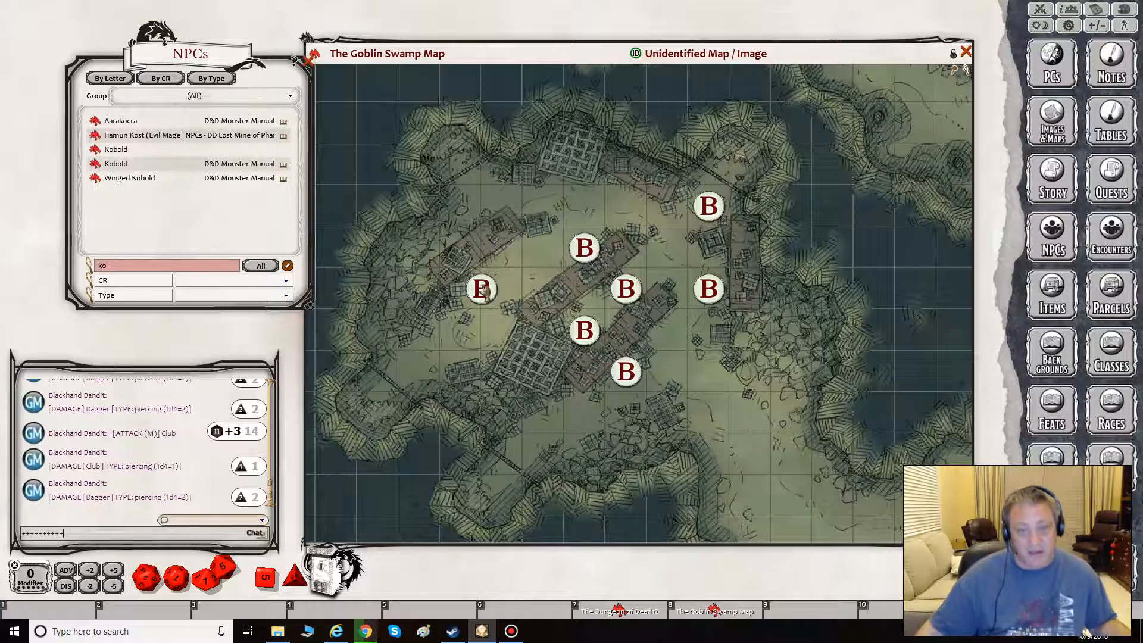
{"action": "right_click", "coordinate": [481, 288]}
{"action": "left_click", "coordinate": [458, 257]}
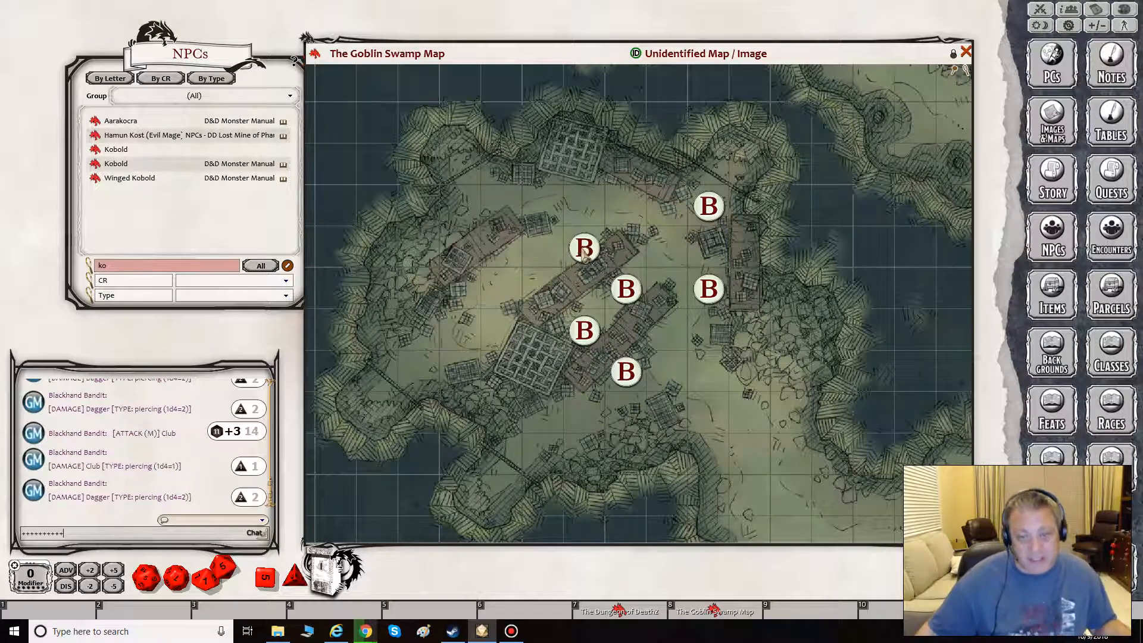
{"action": "right_click", "coordinate": [583, 247]}
{"action": "left_click", "coordinate": [582, 201]}
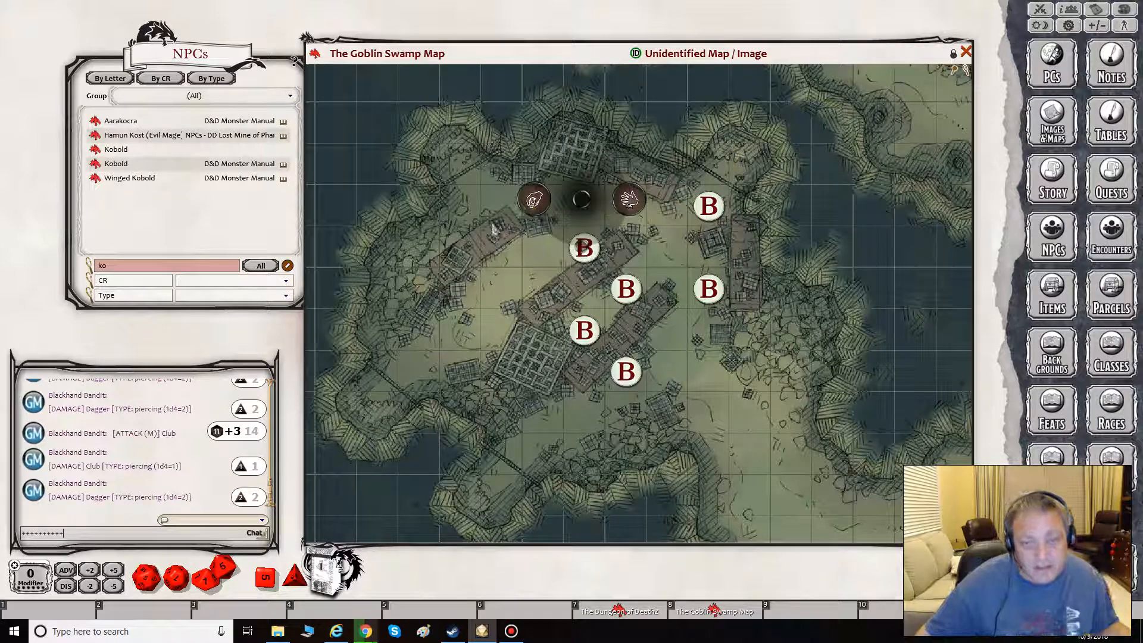
{"action": "left_click", "coordinate": [630, 199]}
- Delete the two Blackhand Bandit tokens beside the upright table on the east side of the map
{"action": "right_click", "coordinate": [709, 206]}
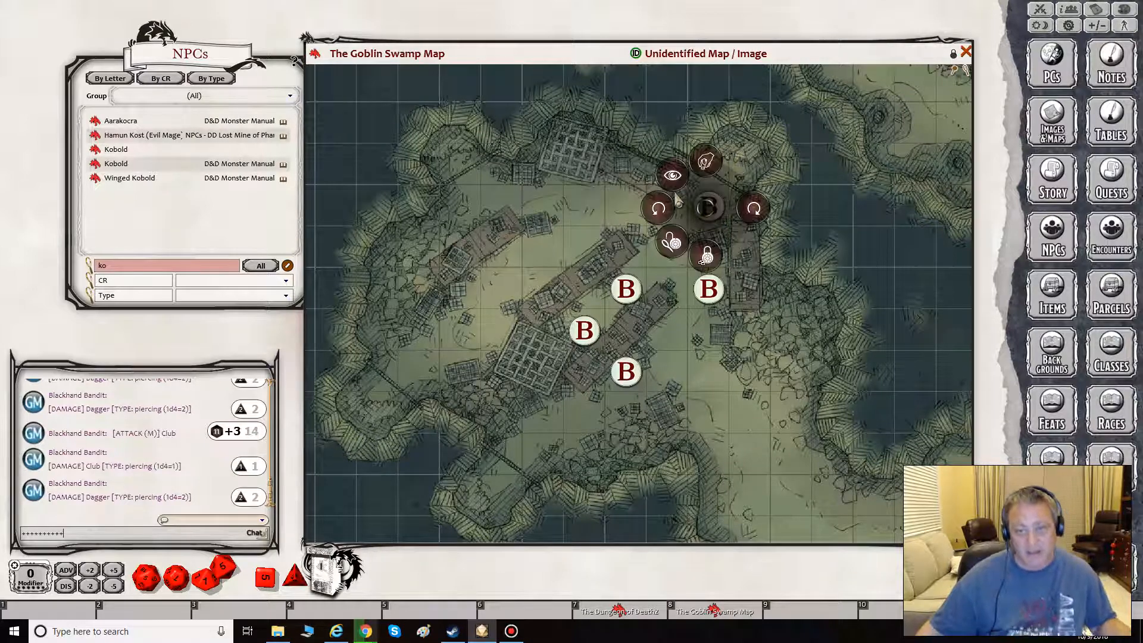
{"action": "left_click", "coordinate": [706, 161]}
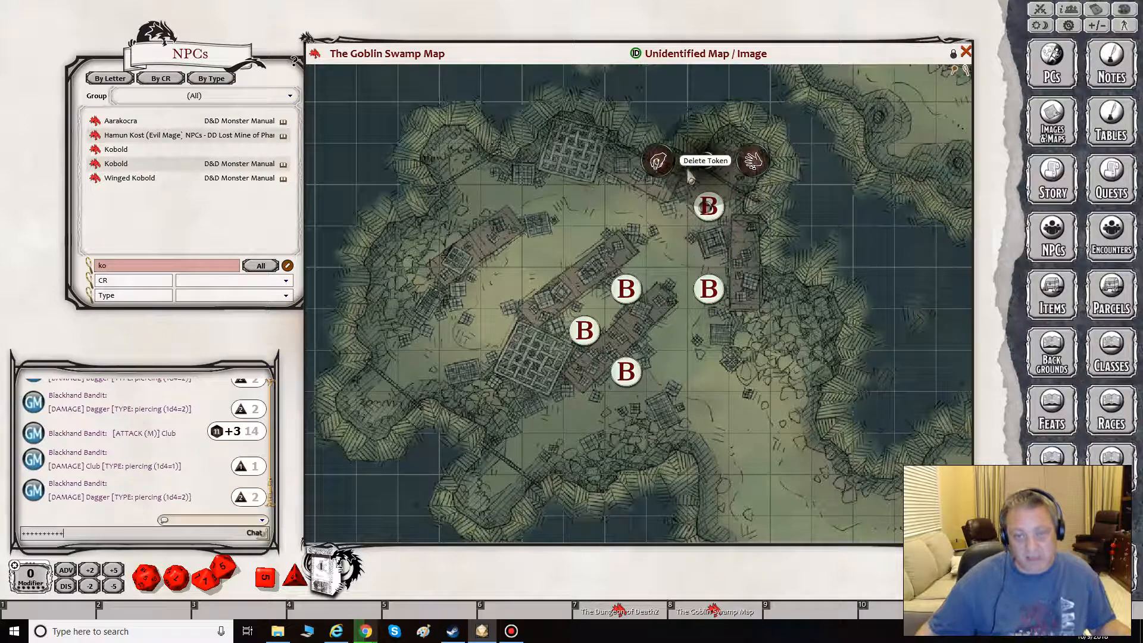
{"action": "left_click", "coordinate": [753, 160]}
{"action": "right_click", "coordinate": [708, 288]}
{"action": "left_click", "coordinate": [707, 241]}
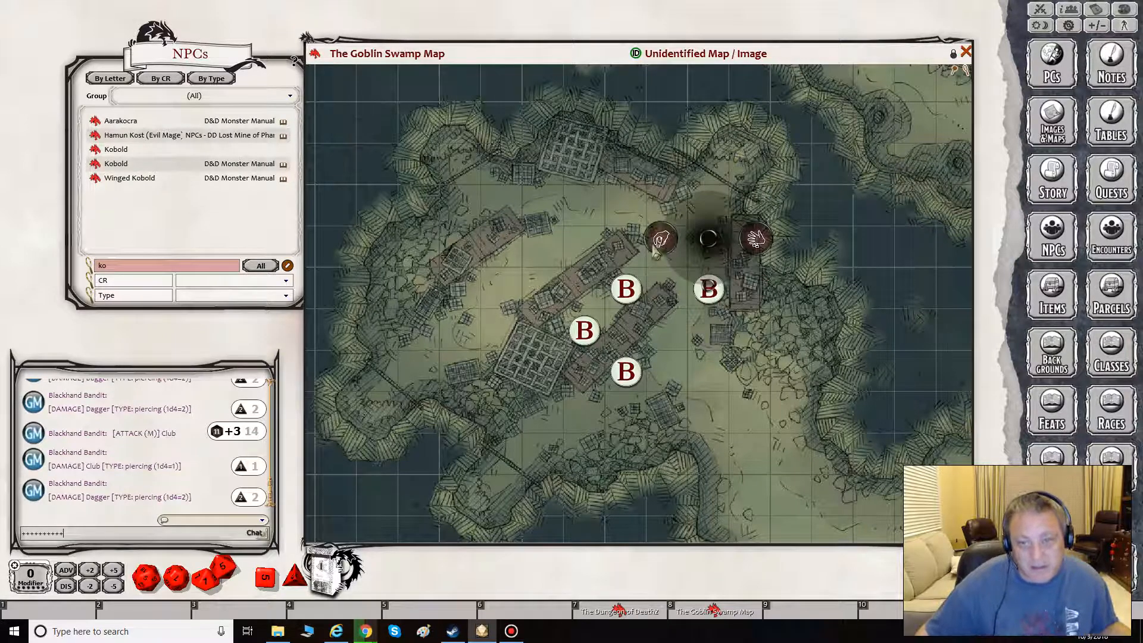
{"action": "left_click", "coordinate": [755, 240]}
- Delete the two Blackhand Bandit tokens between the long middle table and the table southeast of it
{"action": "right_click", "coordinate": [625, 289]}
{"action": "left_click", "coordinate": [623, 241]}
{"action": "left_click", "coordinate": [668, 239]}
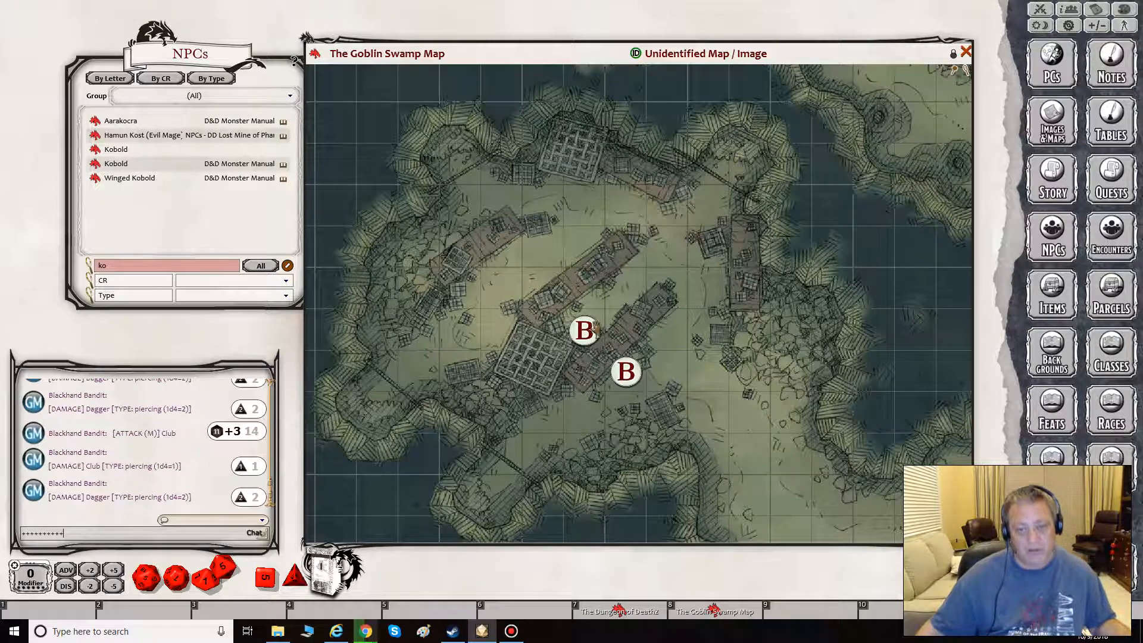
{"action": "right_click", "coordinate": [584, 330]}
{"action": "left_click", "coordinate": [588, 279]}
{"action": "left_click", "coordinate": [638, 277]}
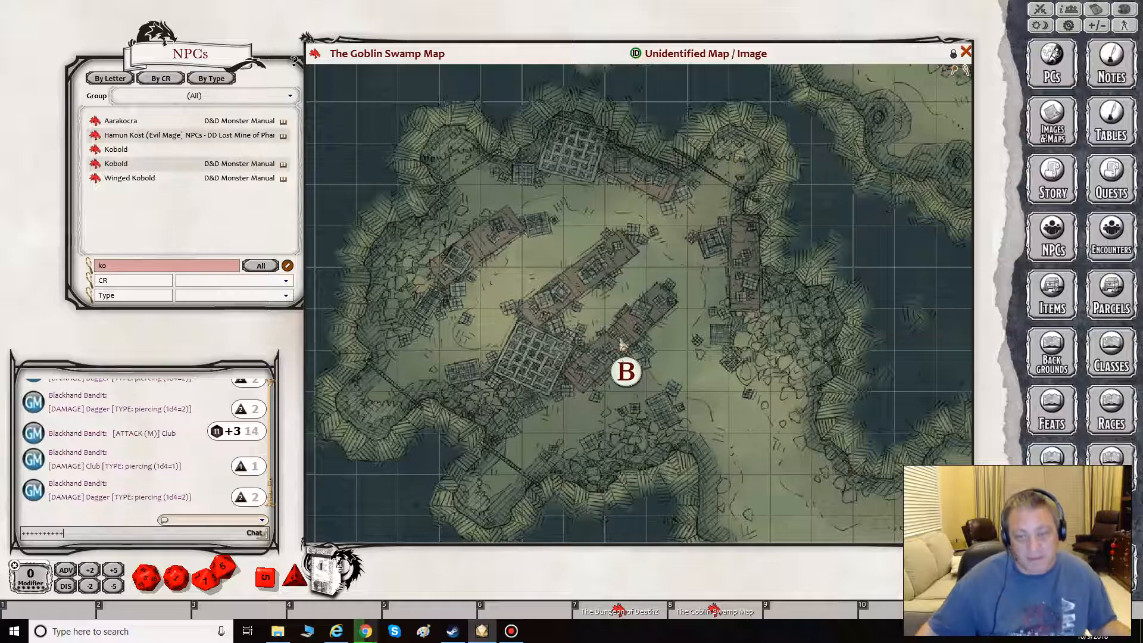
{"action": "right_click", "coordinate": [626, 371]}
{"action": "left_click", "coordinate": [579, 288]}
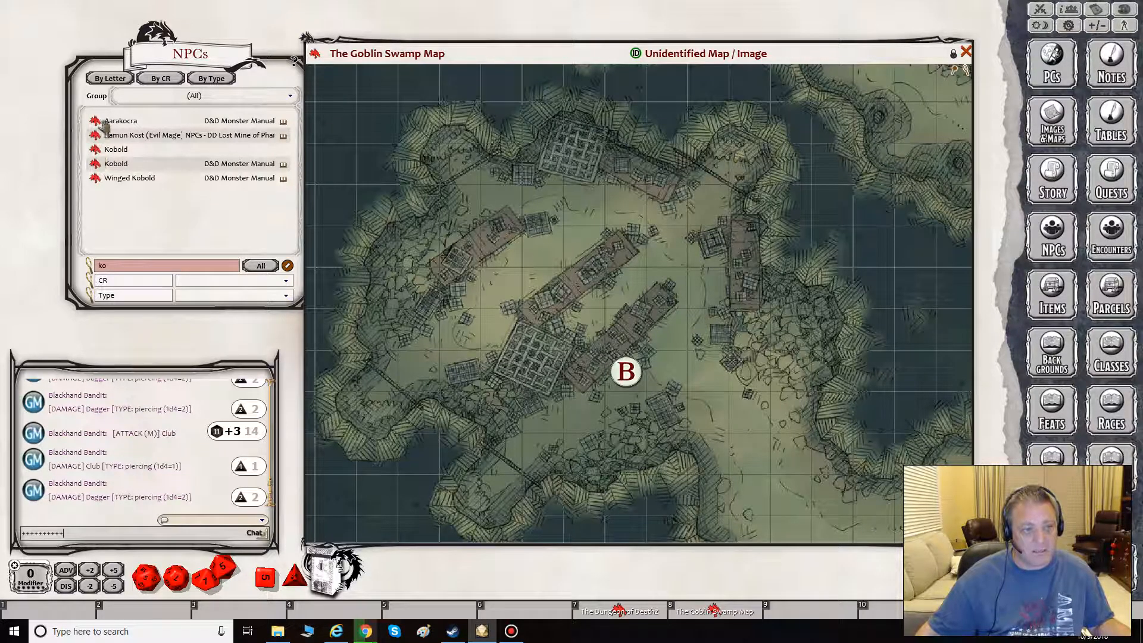
- Filter the NPCs list by the name "bandit"
{"action": "left_click", "coordinate": [111, 269]}
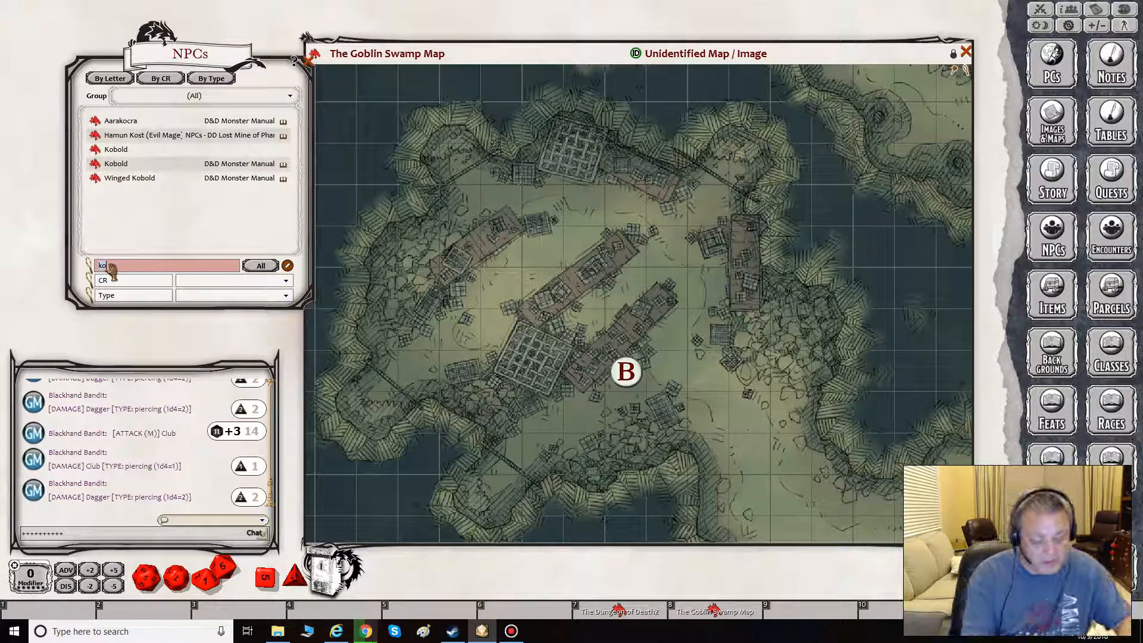
{"action": "key", "text": "BackSpace"}
{"action": "key", "text": "BackSpace"}
{"action": "type", "text": "bandit"}
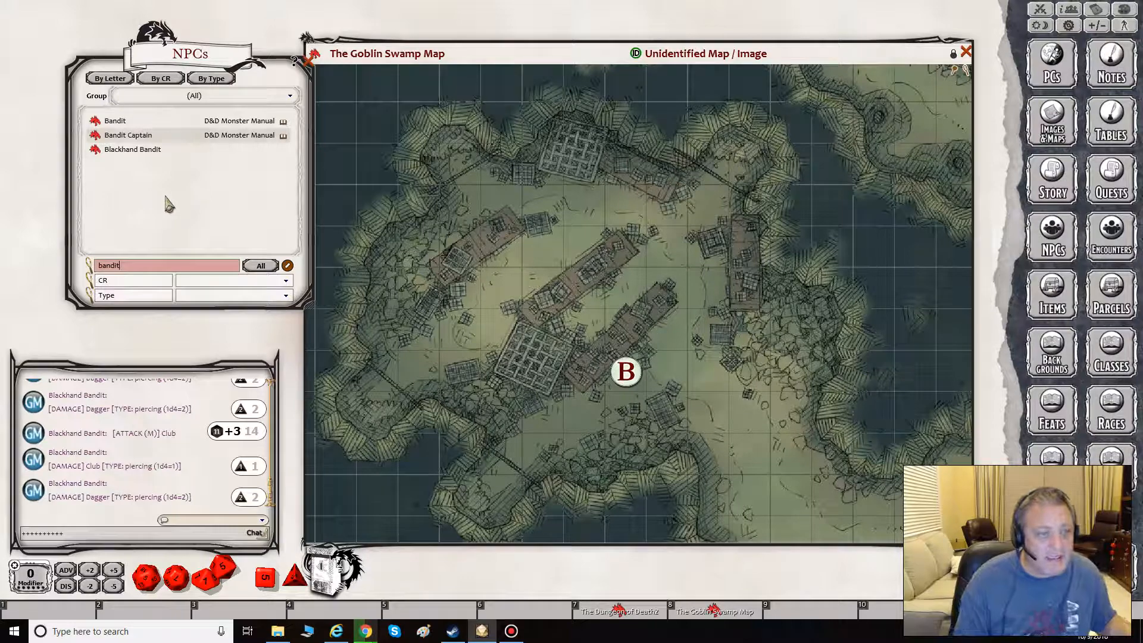
- Place three Blackhand Bandit tokens from its sheet near the upper-left table, the middle table's upper end and the large grate, closing the sheet
{"action": "left_click", "coordinate": [97, 156]}
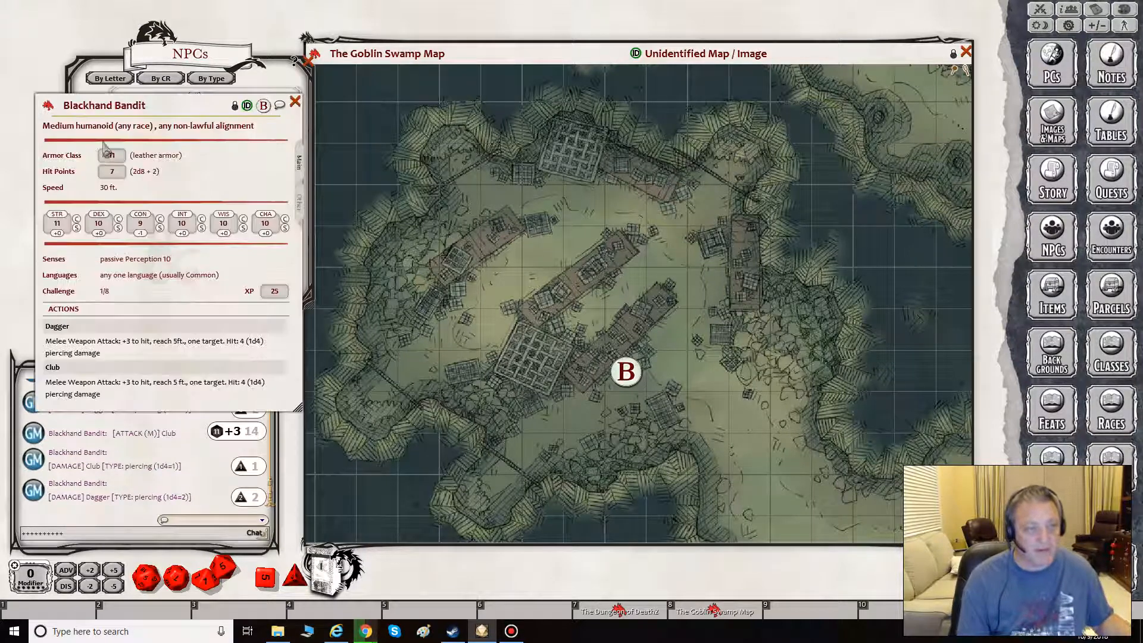
{"action": "left_click_drag", "start_coordinate": [263, 105], "coordinate": [497, 215]}
{"action": "left_click_drag", "start_coordinate": [547, 254], "coordinate": [544, 251]}
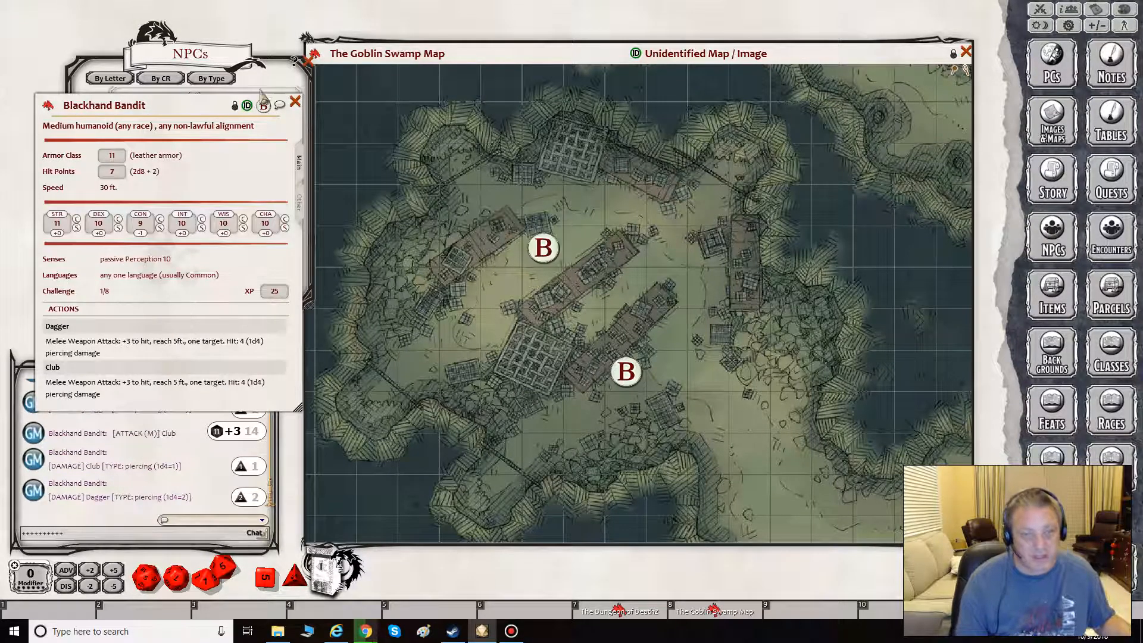
{"action": "left_click_drag", "start_coordinate": [263, 105], "coordinate": [625, 248]}
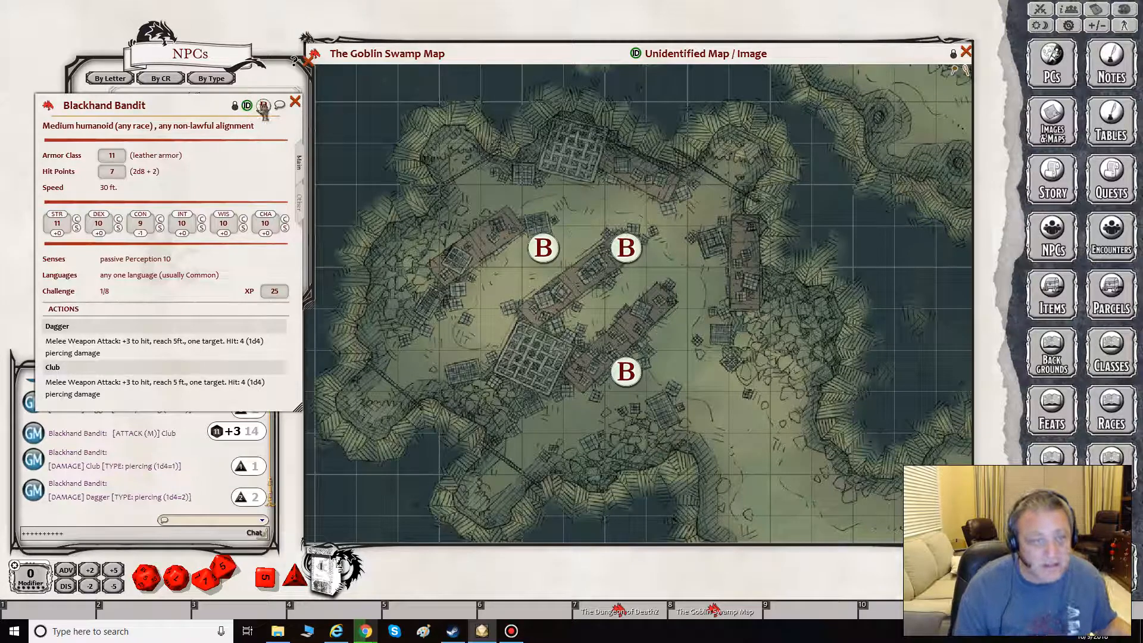
{"action": "left_click_drag", "start_coordinate": [263, 106], "coordinate": [503, 332]}
{"action": "left_click", "coordinate": [296, 103]}
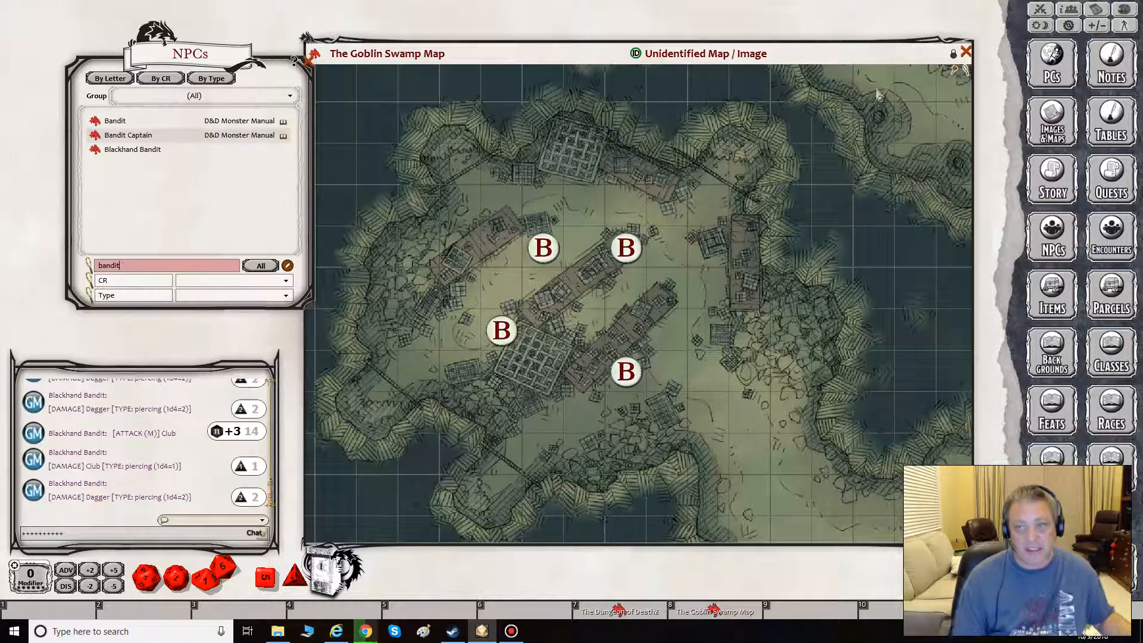
- Unlock the Goblin Swamp Map, select all four tokens with Selection Mode, and delete only the token beside the upper-left table
{"action": "left_click", "coordinate": [953, 54]}
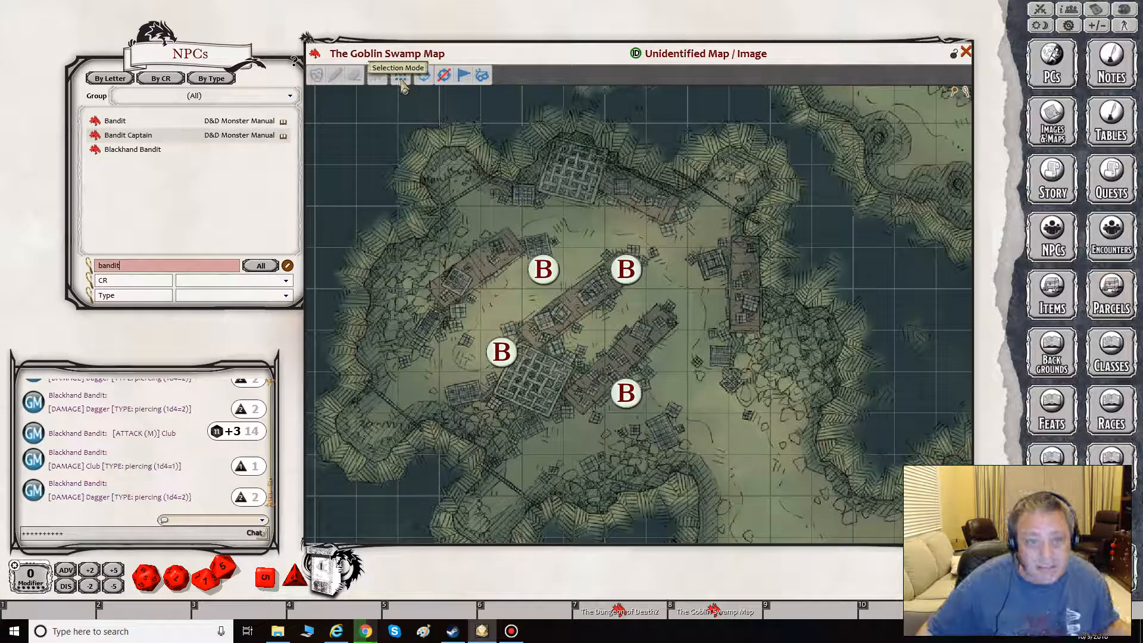
{"action": "left_click_drag", "start_coordinate": [439, 198], "coordinate": [746, 462]}
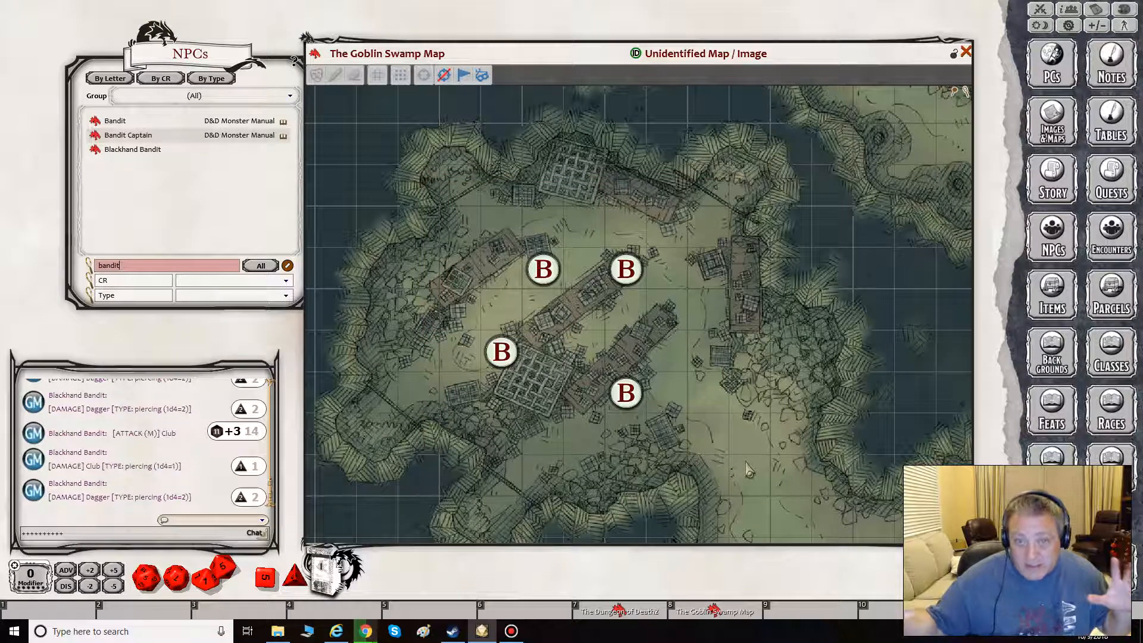
{"action": "right_click", "coordinate": [546, 271]}
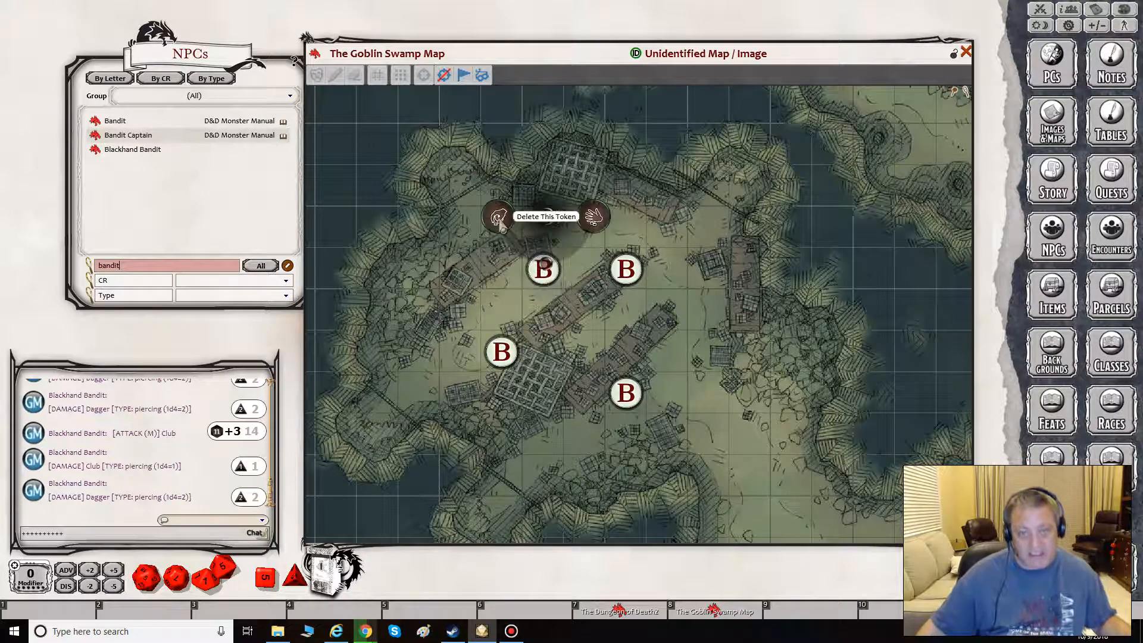
{"action": "left_click", "coordinate": [499, 220]}
- Delete all remaining selected Blackhand Bandit tokens at once and move the NPCs list farther from the map
{"action": "right_click", "coordinate": [625, 268]}
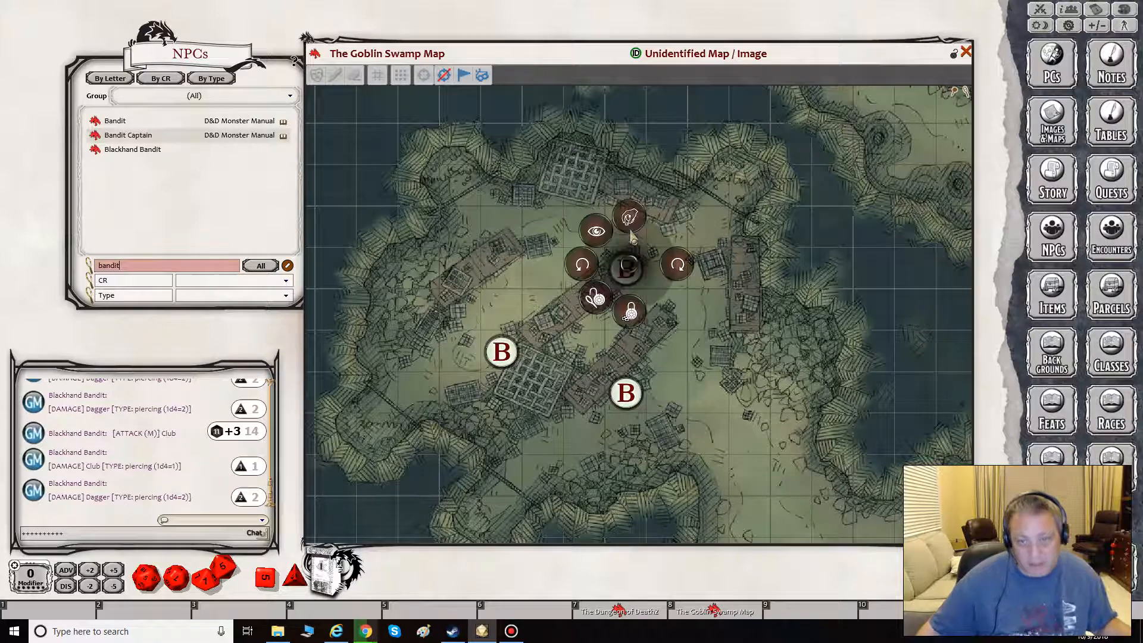
{"action": "left_click", "coordinate": [626, 315]}
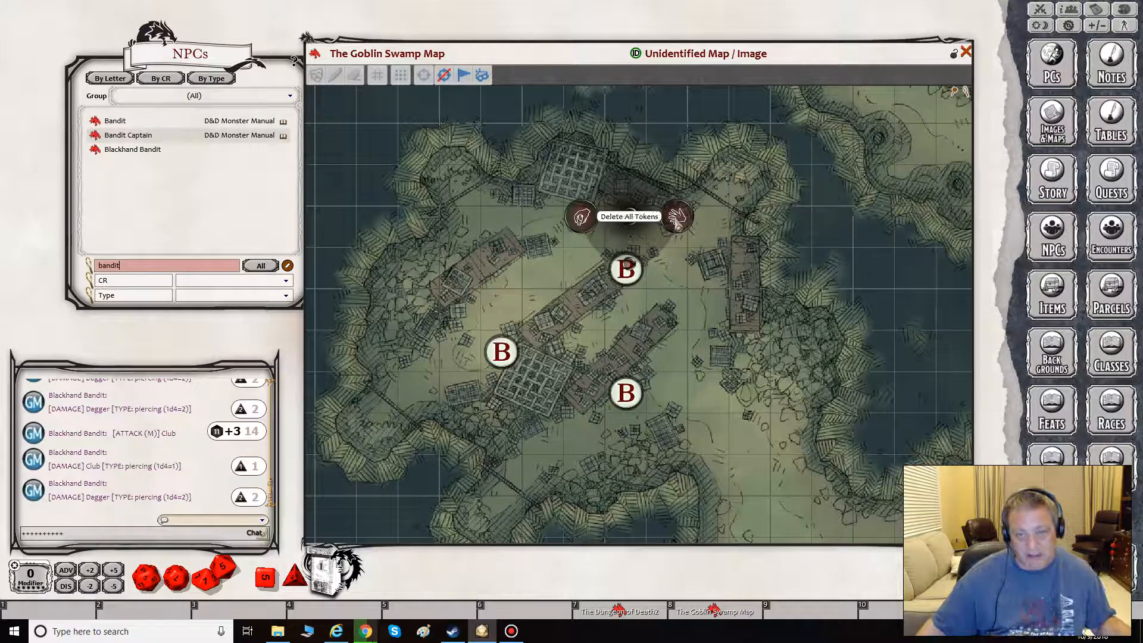
{"action": "left_click", "coordinate": [677, 218]}
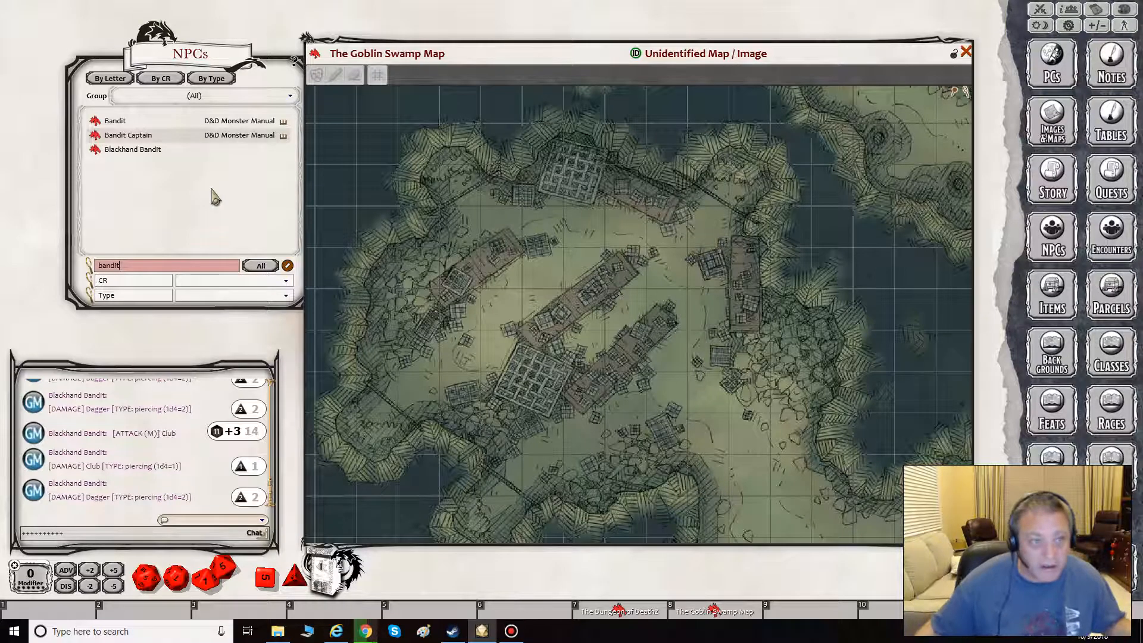
{"action": "left_click", "coordinate": [238, 67]}
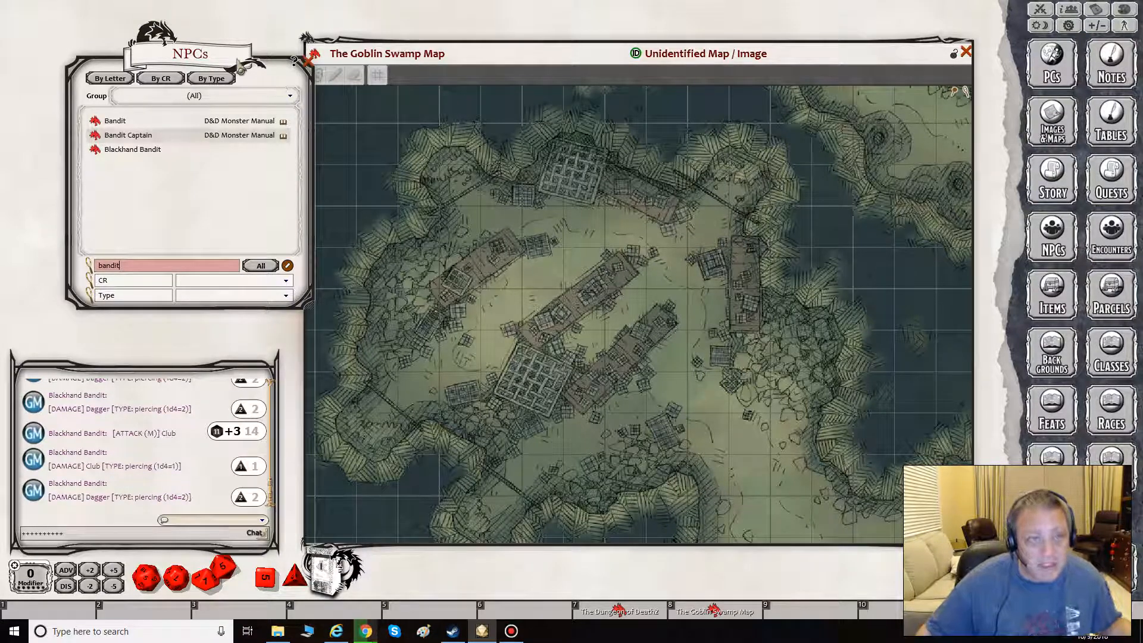
{"action": "left_click_drag", "start_coordinate": [238, 67], "coordinate": [198, 58]}
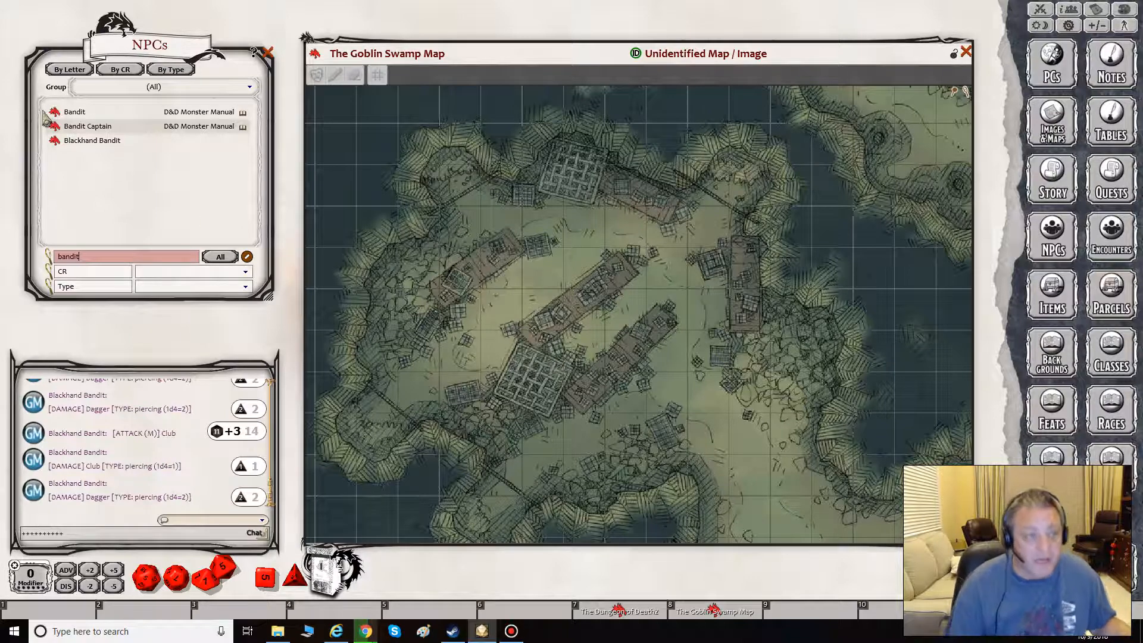
- Open the Blackhand Bandit sheet, move it over the map, and bring up the token library
{"action": "left_click", "coordinate": [91, 141]}
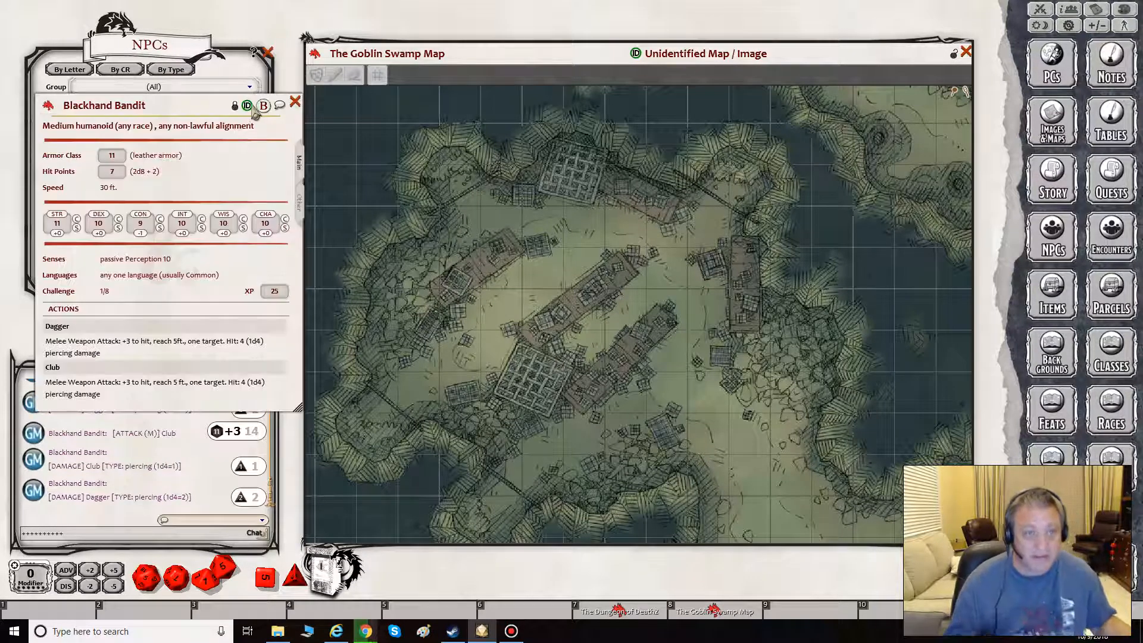
{"action": "left_click_drag", "start_coordinate": [208, 116], "coordinate": [479, 134]}
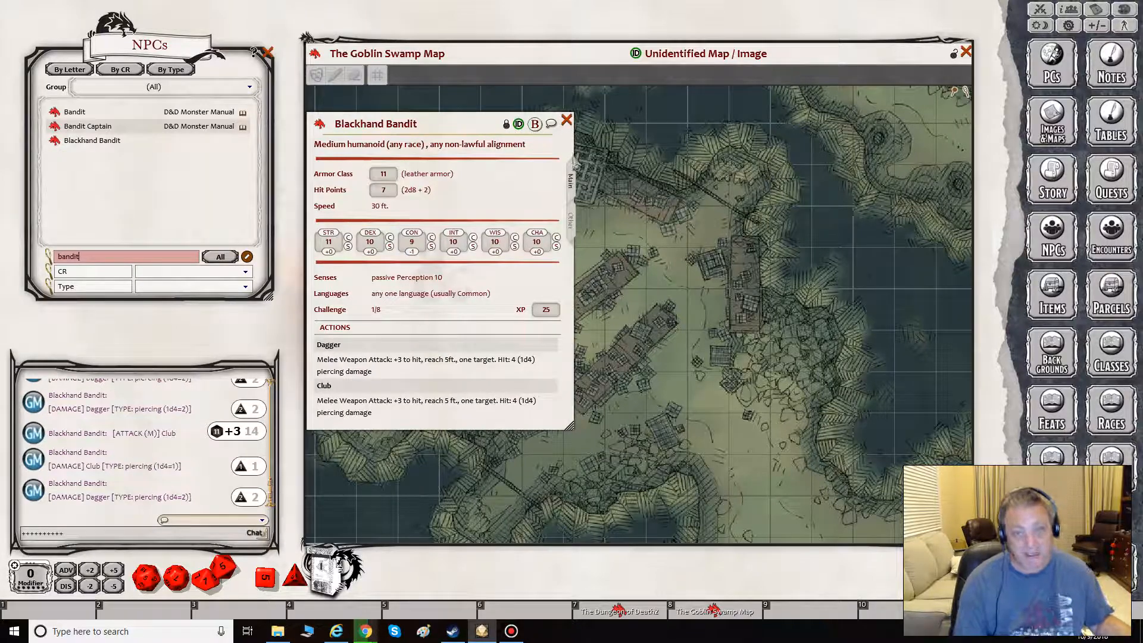
{"action": "left_click", "coordinate": [323, 571]}
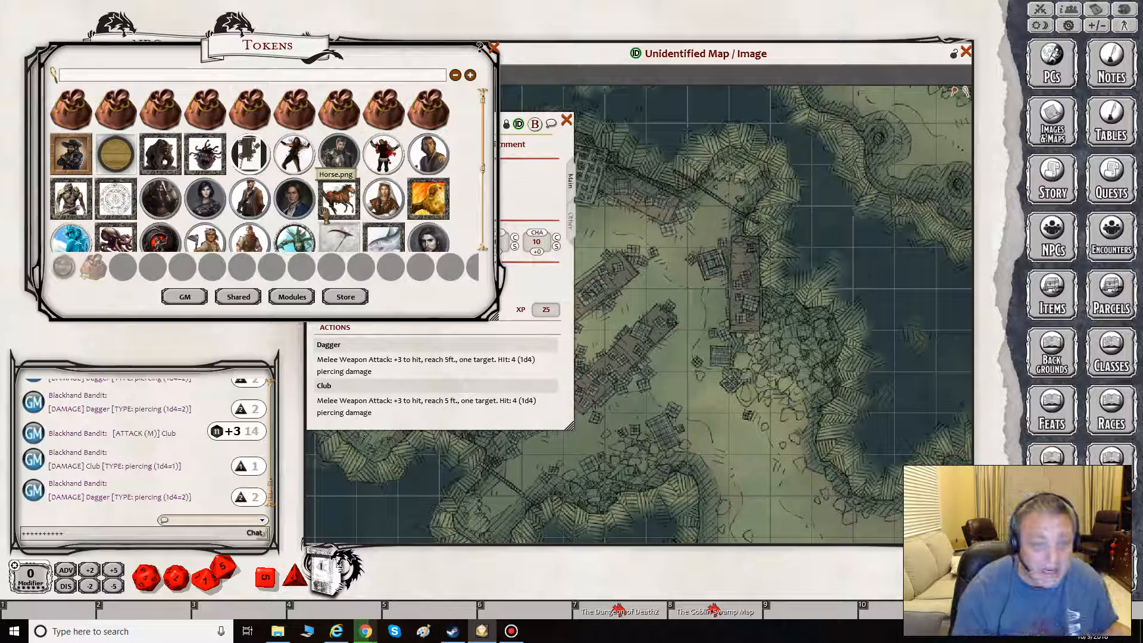
- Check the Sword Coast Adventurer's Guide token bag, return to the top level, and find the B tokens in the bag of lettered monster tokens
{"action": "scroll", "coordinate": [327, 216], "scroll_direction": "down", "scroll_amount": 2}
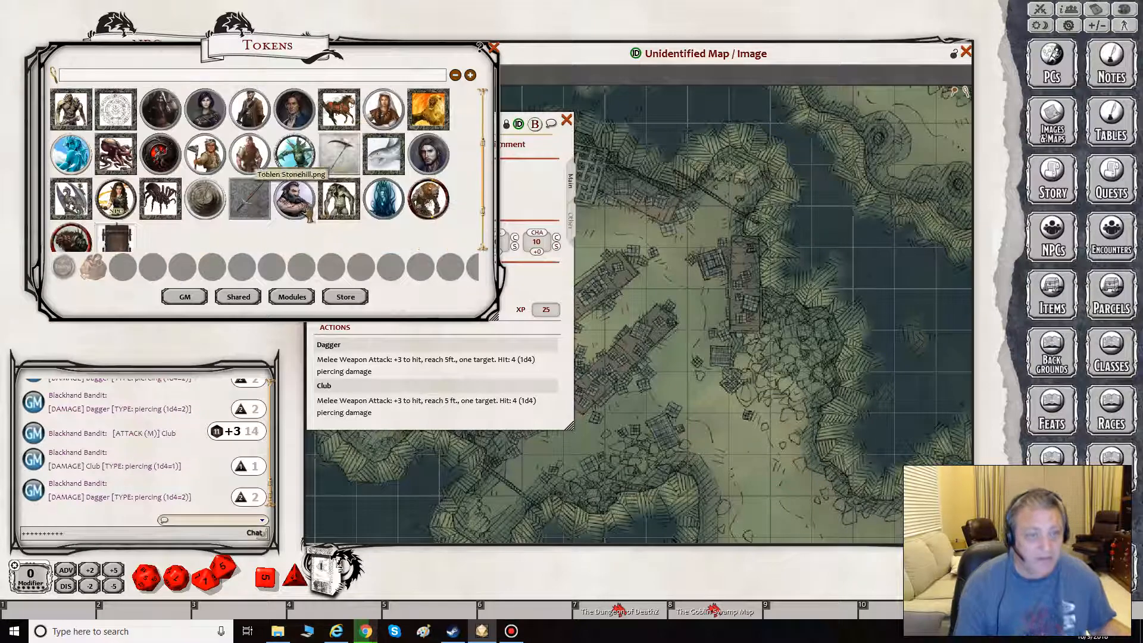
{"action": "scroll", "coordinate": [179, 137], "scroll_direction": "up", "scroll_amount": 2}
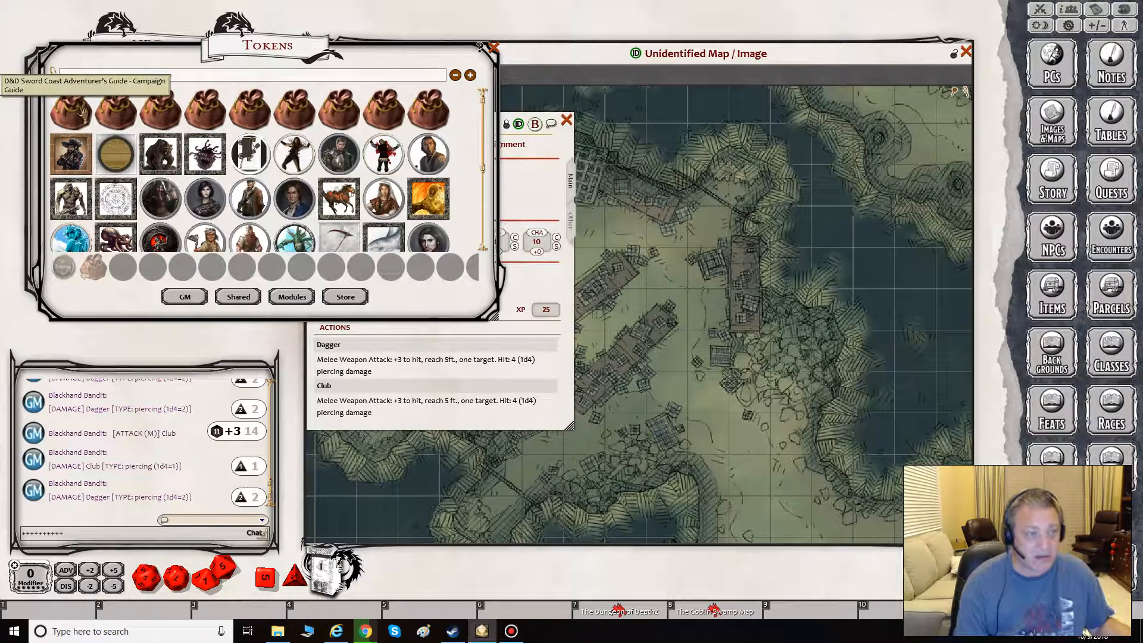
{"action": "left_click", "coordinate": [72, 111]}
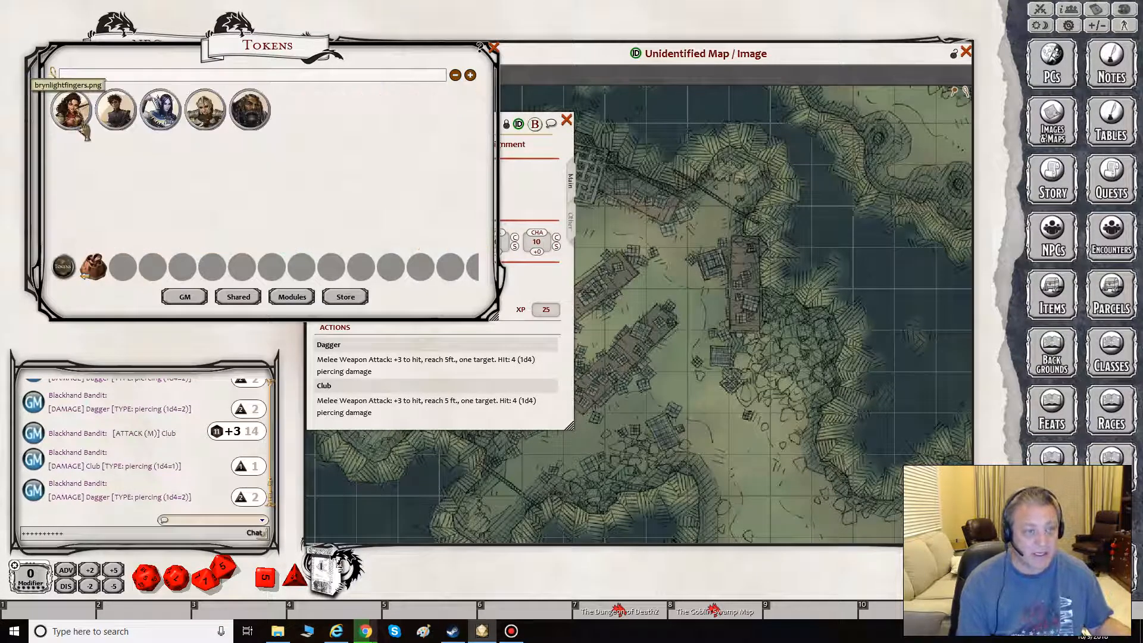
{"action": "left_click", "coordinate": [63, 266]}
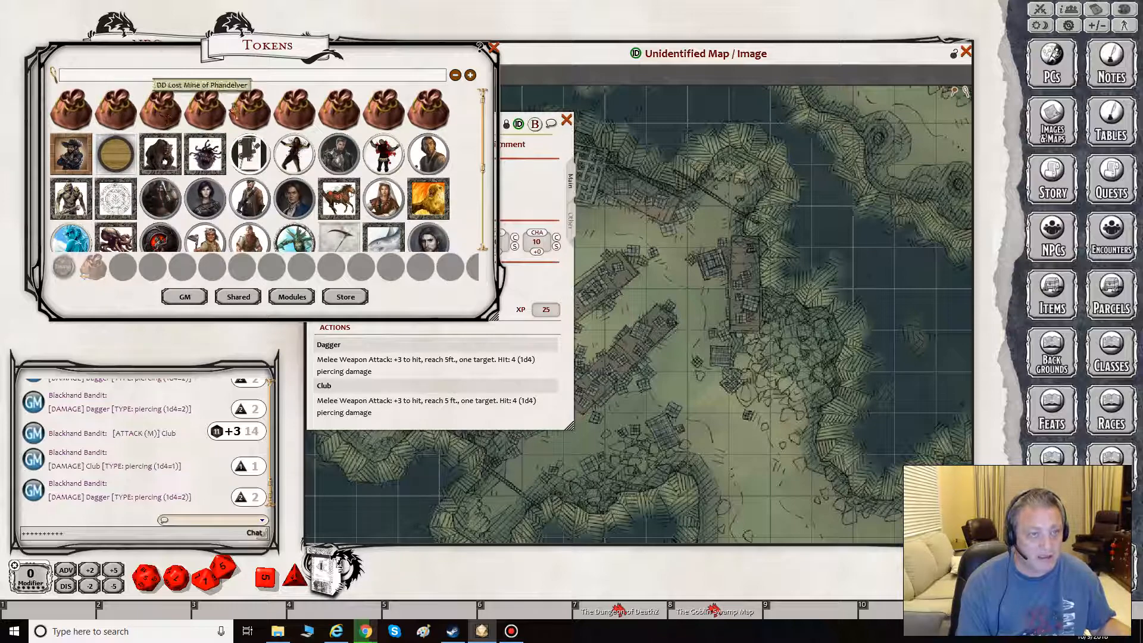
{"action": "left_click", "coordinate": [249, 108]}
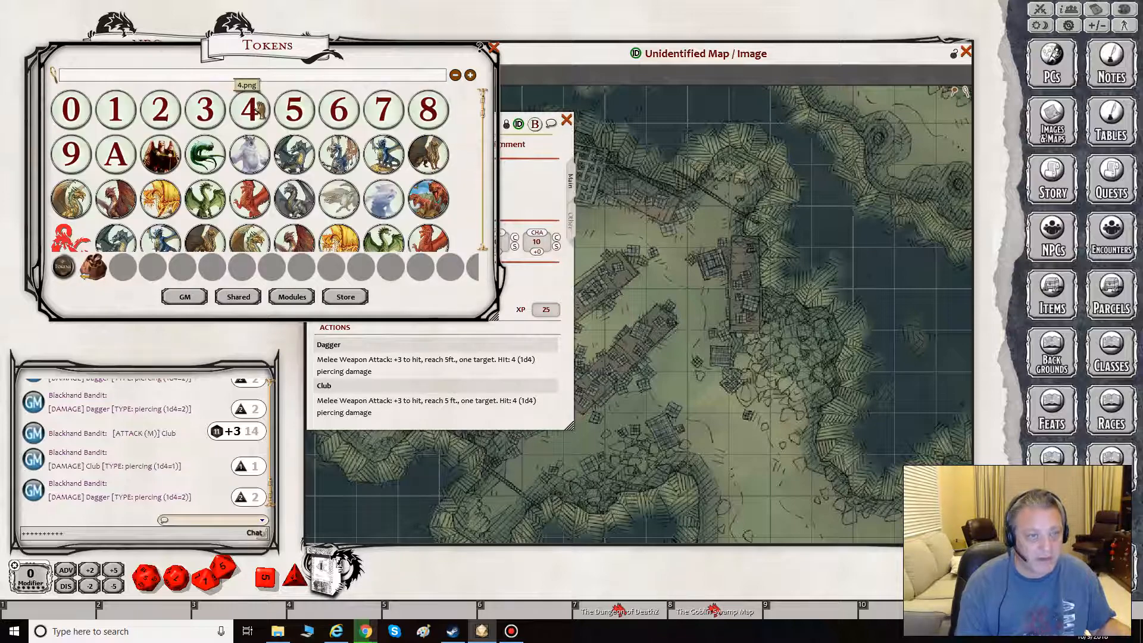
{"action": "scroll", "coordinate": [268, 155], "scroll_direction": "down", "scroll_amount": 3}
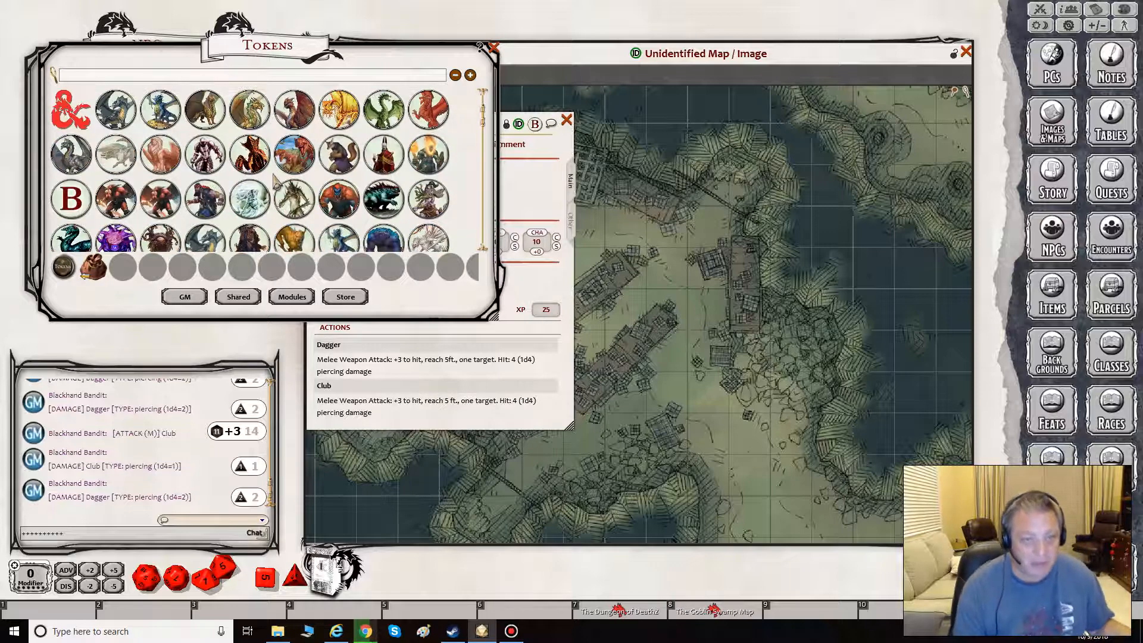
{"action": "scroll", "coordinate": [275, 179], "scroll_direction": "down", "scroll_amount": 1}
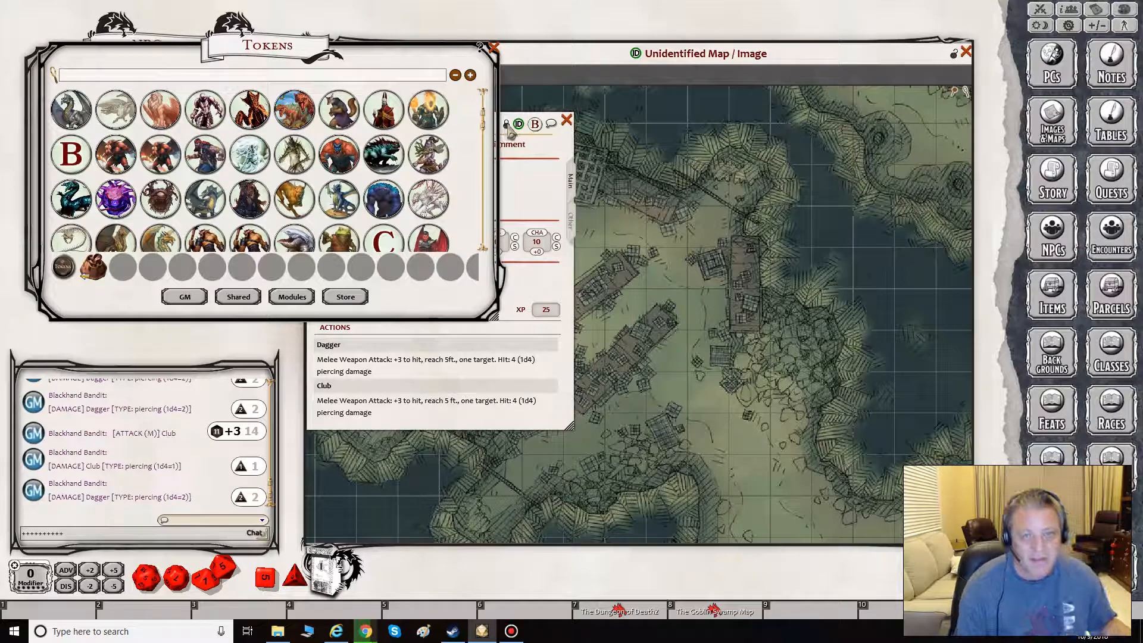
- Unlock the Blackhand Bandit sheet, replace its letter token with the bandit image from the B tokens, and close both the sheet and the token library
{"action": "left_click", "coordinate": [528, 143]}
{"action": "left_click_drag", "start_coordinate": [527, 144], "coordinate": [707, 154]}
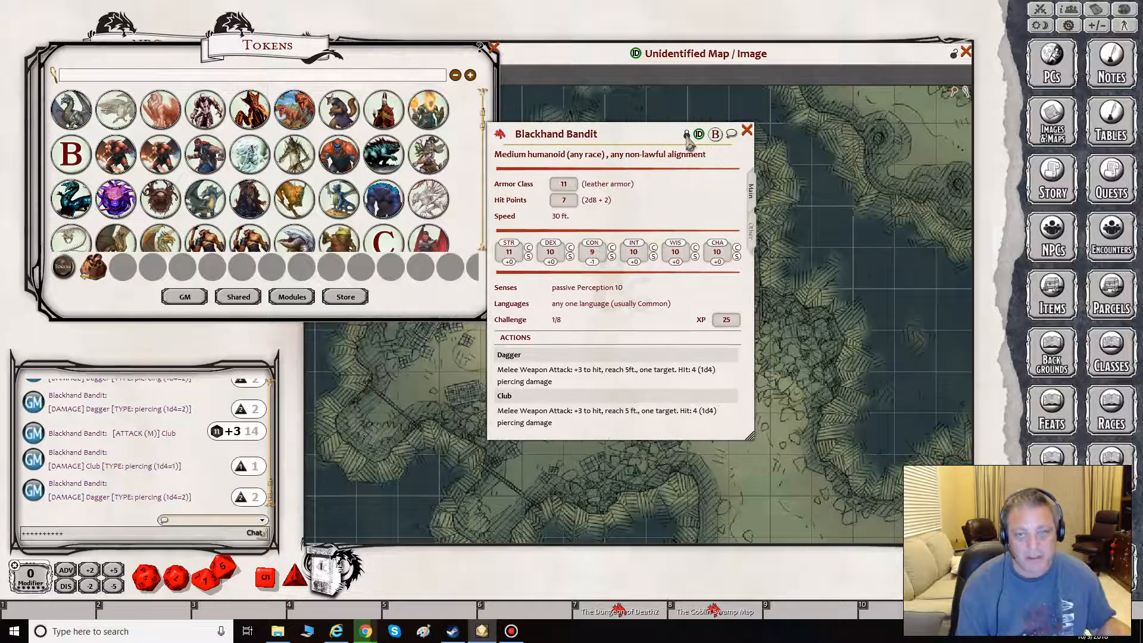
{"action": "left_click", "coordinate": [687, 134]}
{"action": "left_click_drag", "start_coordinate": [202, 156], "coordinate": [715, 134]}
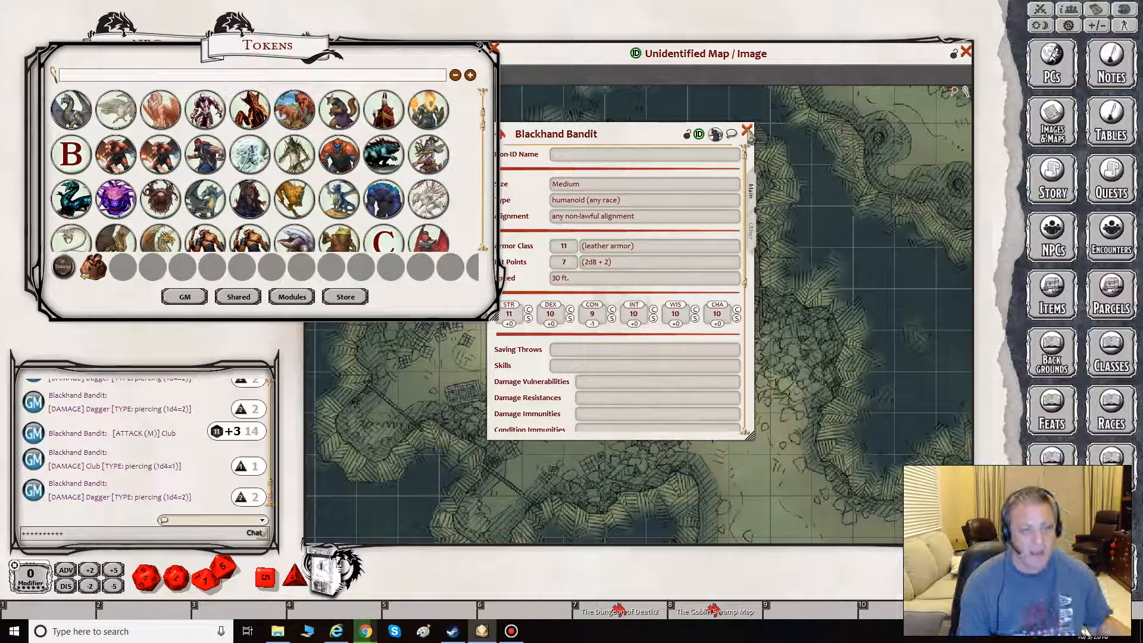
{"action": "left_click", "coordinate": [747, 131]}
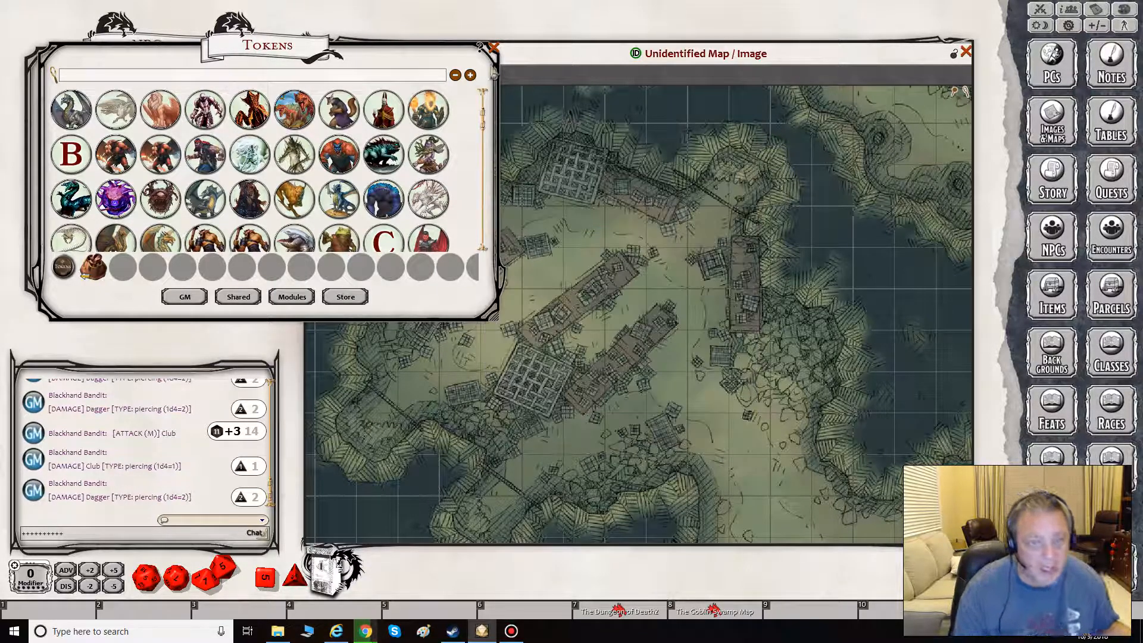
{"action": "left_click", "coordinate": [493, 48]}
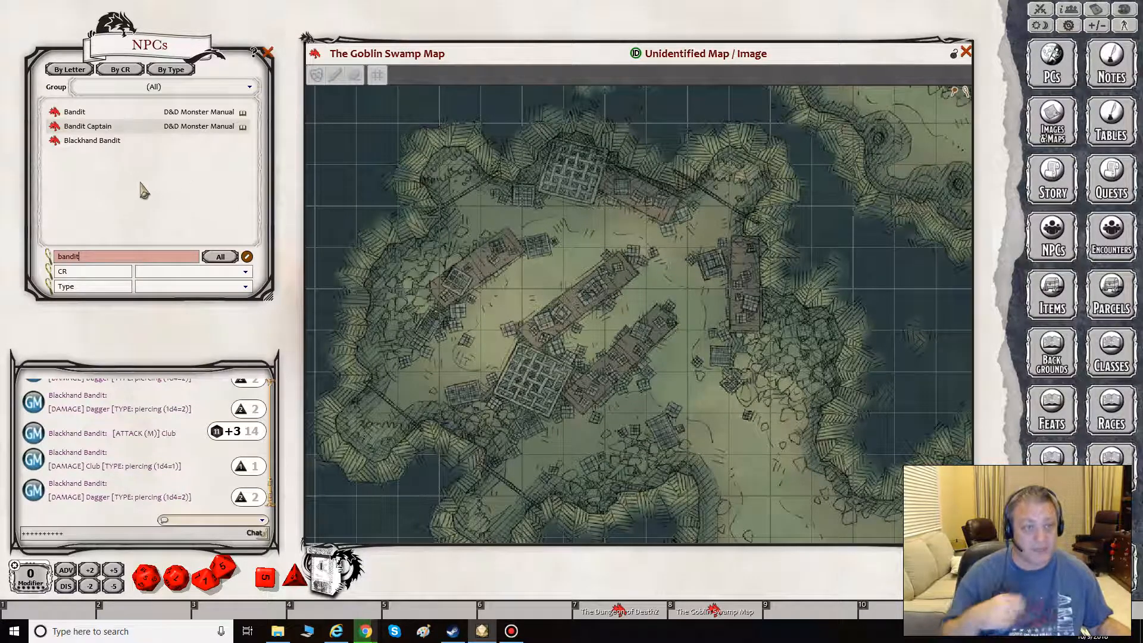
- Duplicate the Monster Manual Bandit Captain within the NPCs list and filter the list by "bandit"
{"action": "left_click_drag", "start_coordinate": [54, 141], "coordinate": [150, 225]}
{"action": "left_click", "coordinate": [150, 256]}
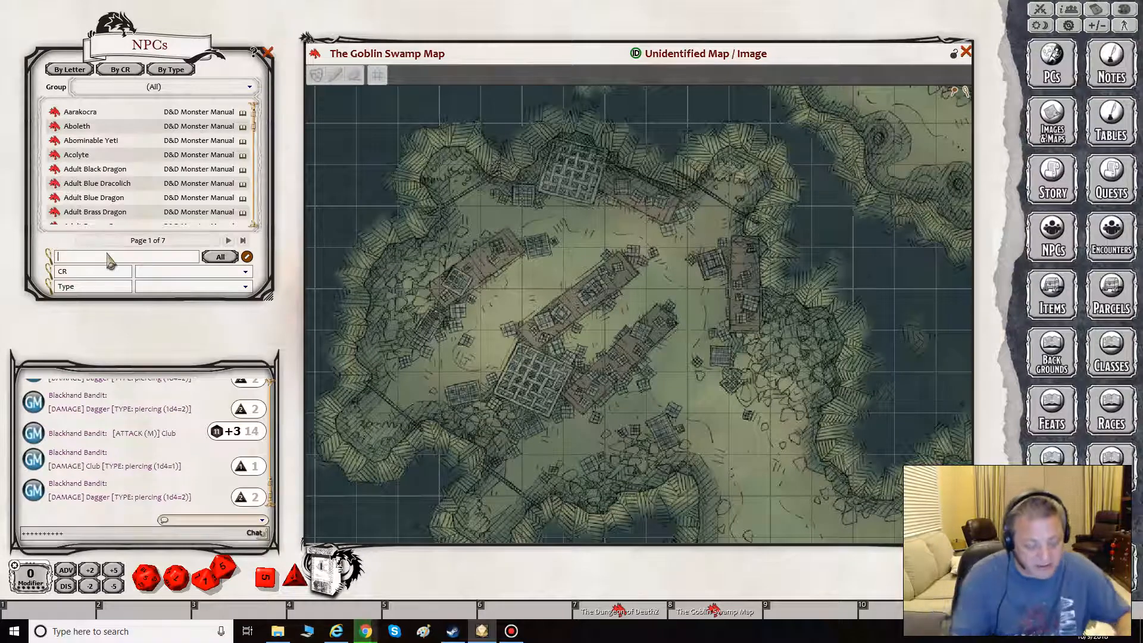
{"action": "type", "text": "bandits"}
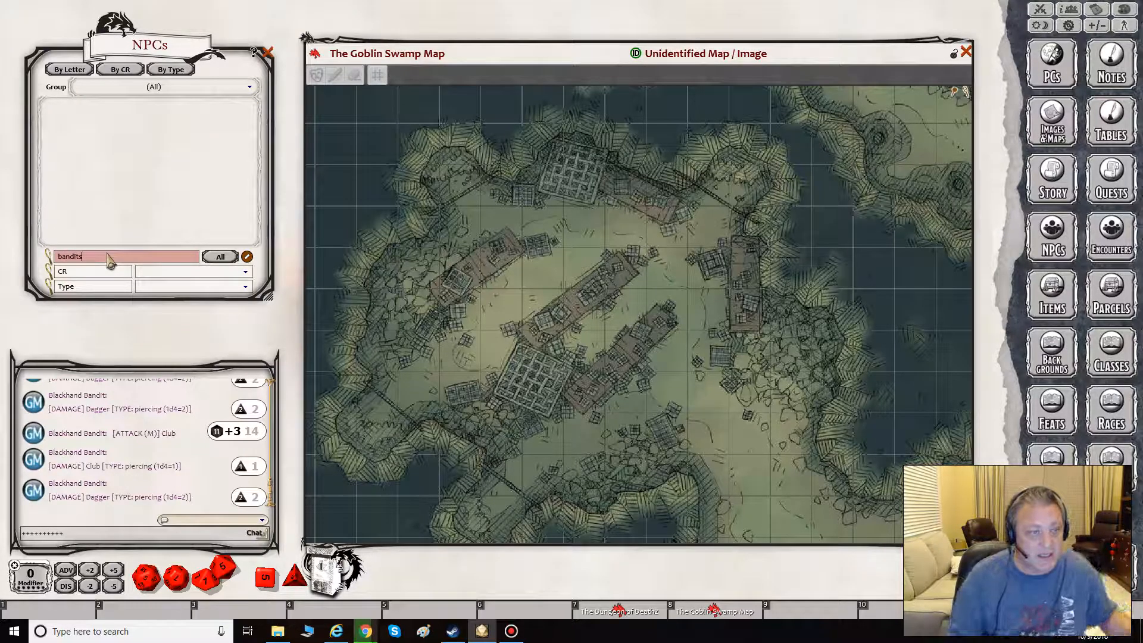
{"action": "key", "text": "BackSpace"}
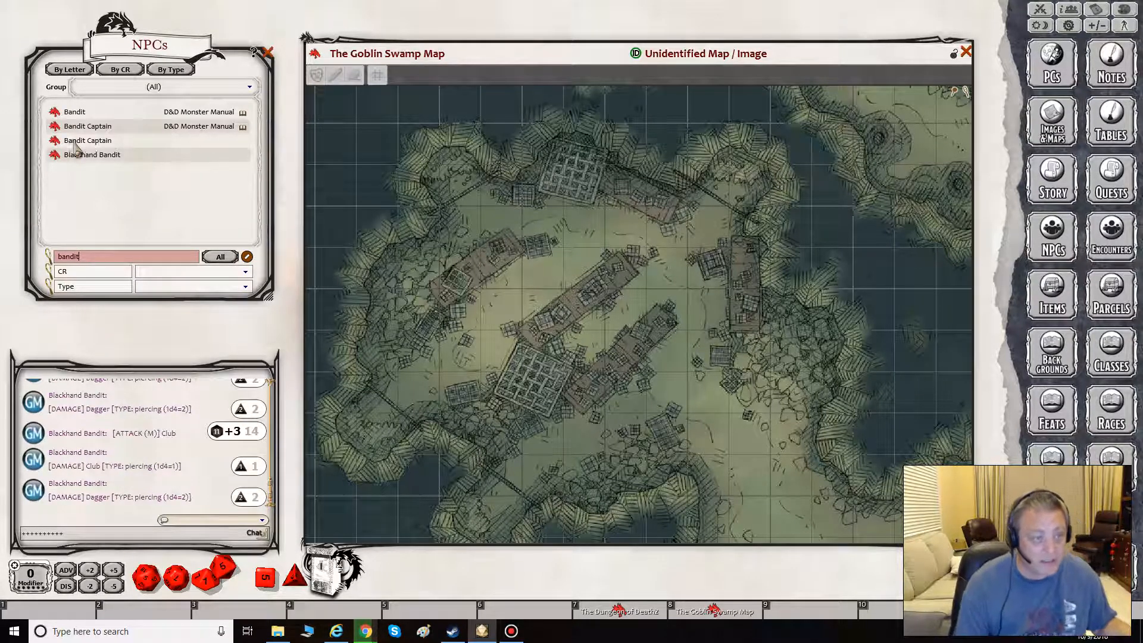
- Unlock the copied Bandit Captain's sheet, assign it a different character token from the token library, and close both windows
{"action": "left_click", "coordinate": [55, 141]}
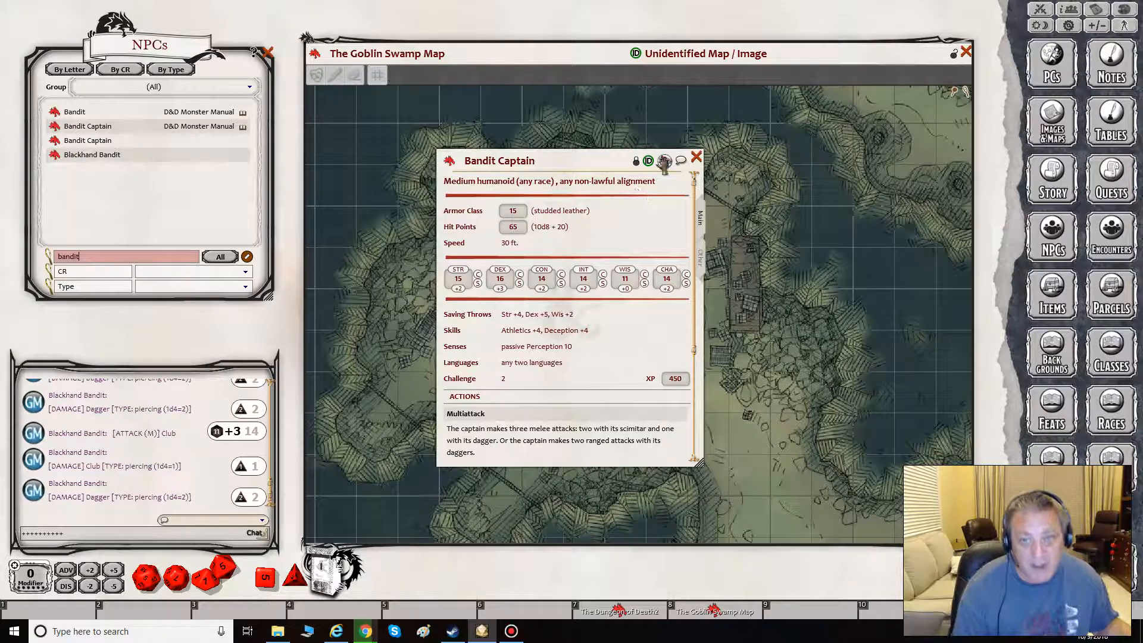
{"action": "left_click", "coordinate": [636, 161]}
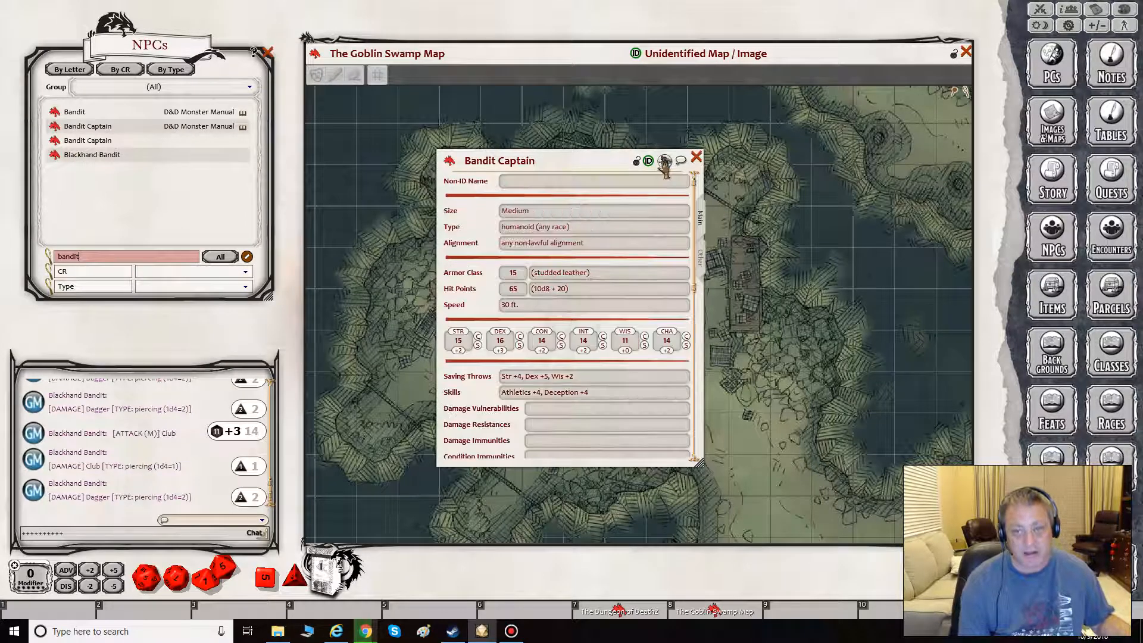
{"action": "left_click", "coordinate": [664, 161]}
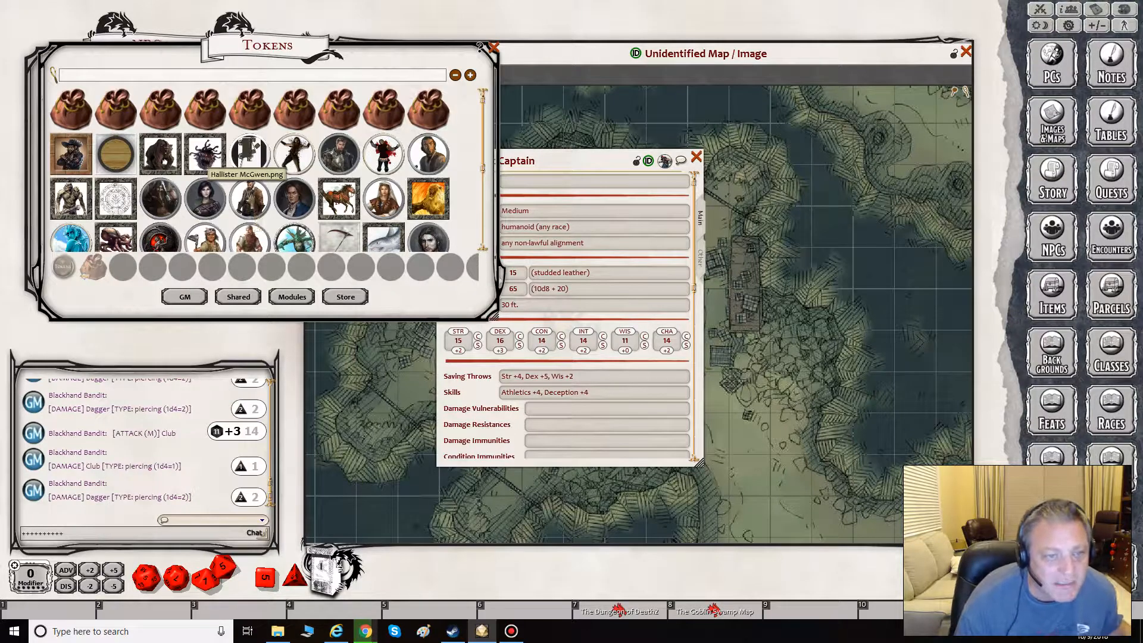
{"action": "left_click_drag", "start_coordinate": [206, 156], "coordinate": [664, 161]}
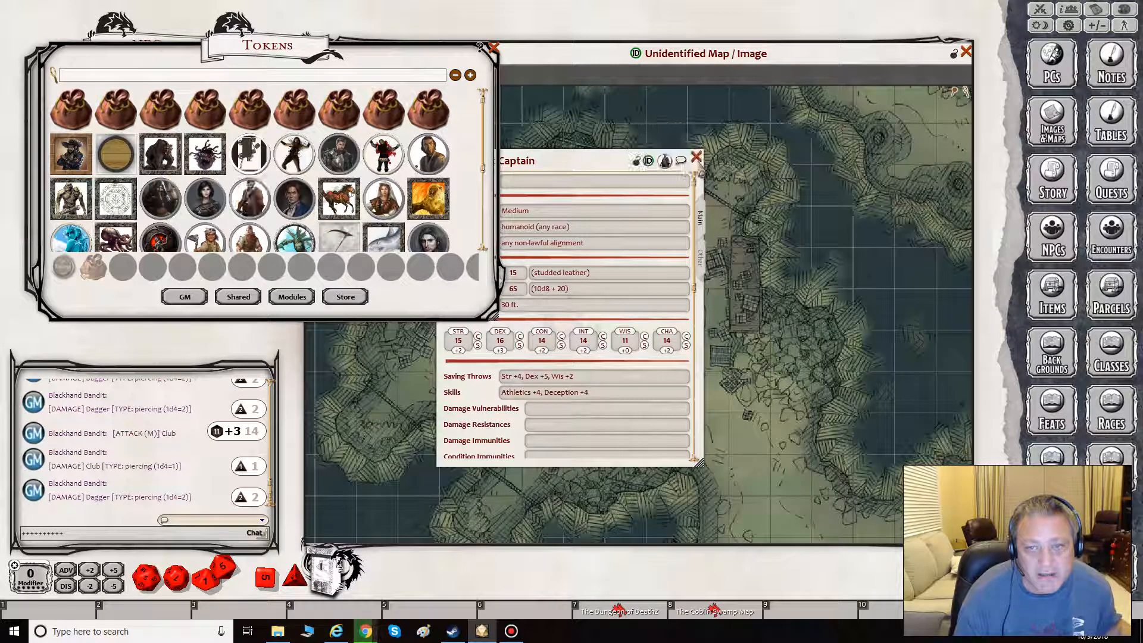
{"action": "left_click", "coordinate": [696, 157]}
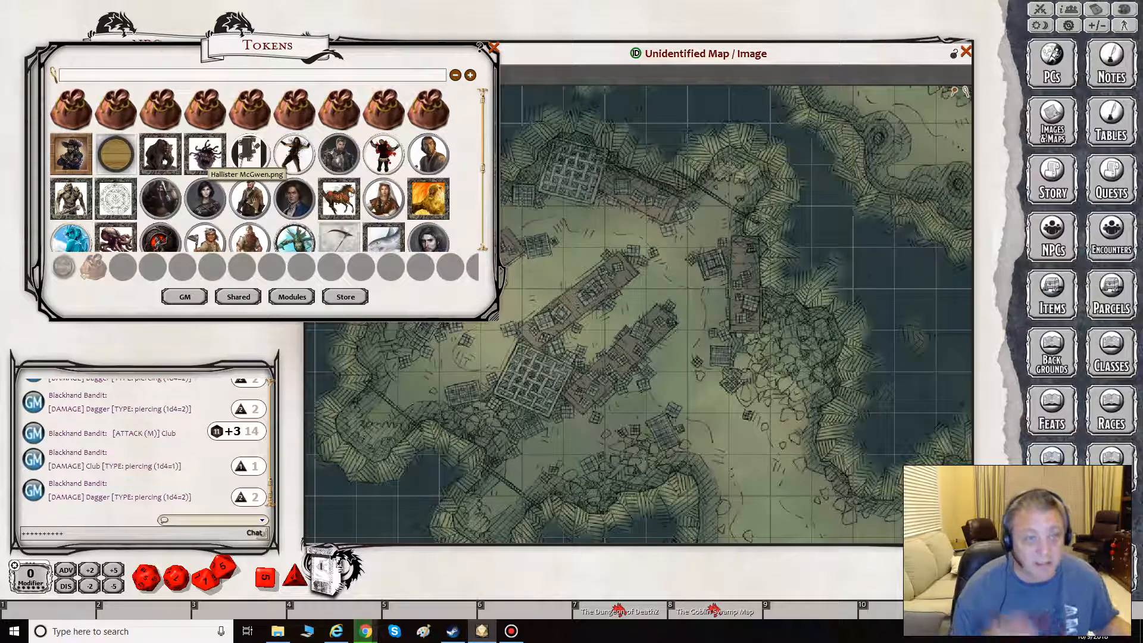
{"action": "left_click", "coordinate": [493, 47]}
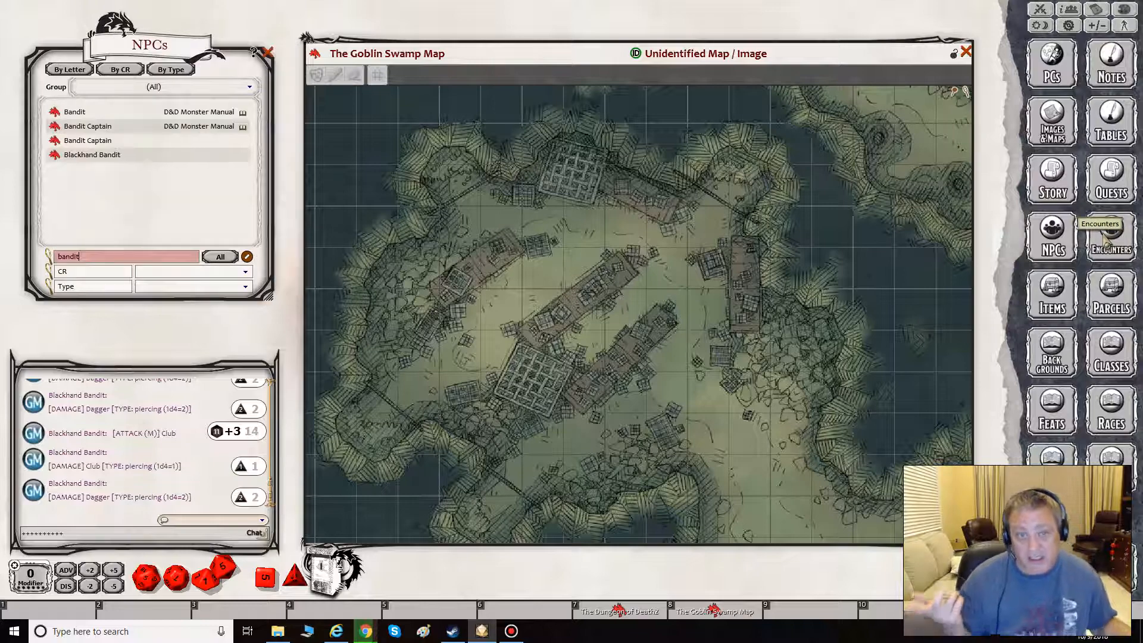
- Close the NPCs list and open the Encounters list beside the Goblin Swamp Map
{"action": "left_click_drag", "start_coordinate": [181, 59], "coordinate": [335, 138]}
{"action": "left_click", "coordinate": [420, 132]}
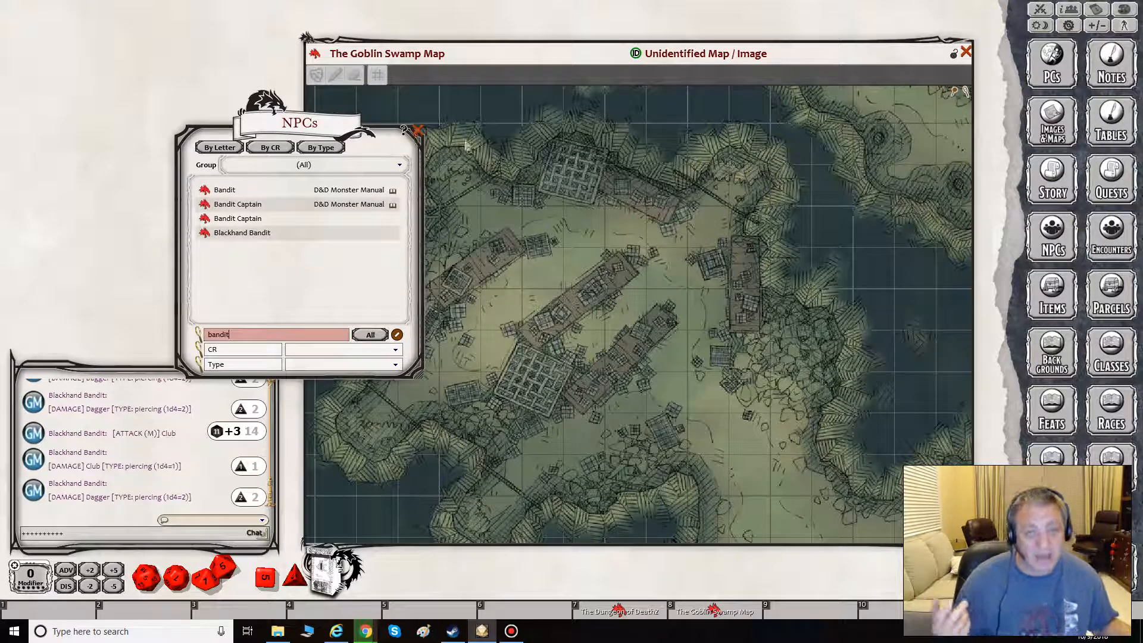
{"action": "left_click", "coordinate": [1108, 235]}
{"action": "left_click_drag", "start_coordinate": [206, 54], "coordinate": [178, 61]}
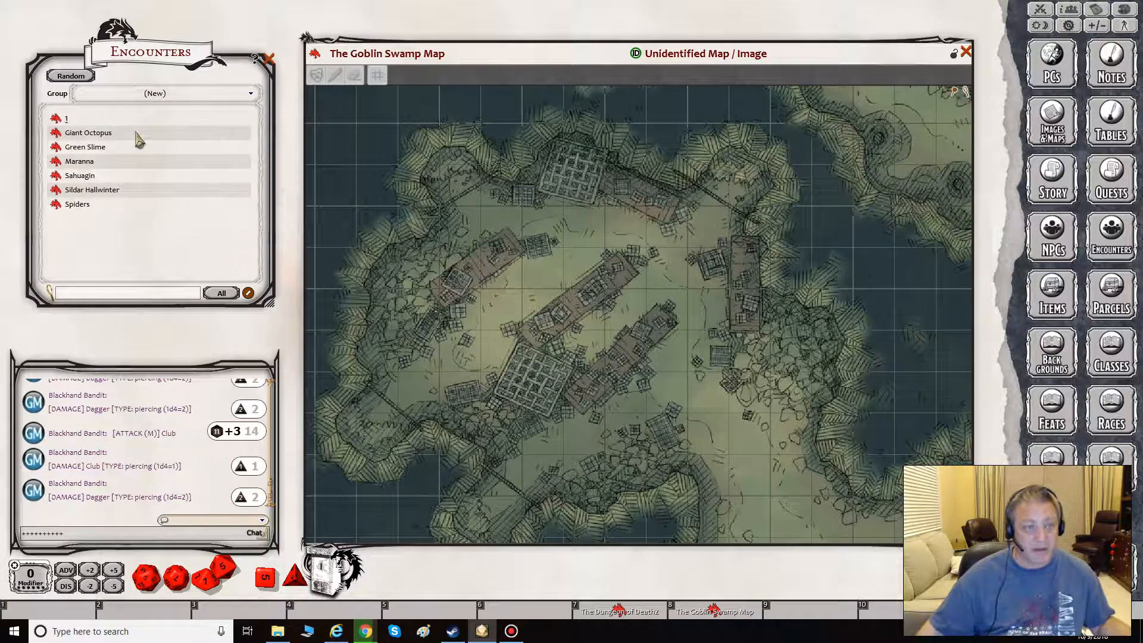
- Examine the encounters in the LMoP - Part 2 and (All) groups, and return the list to the (New) group
{"action": "left_click", "coordinate": [172, 95]}
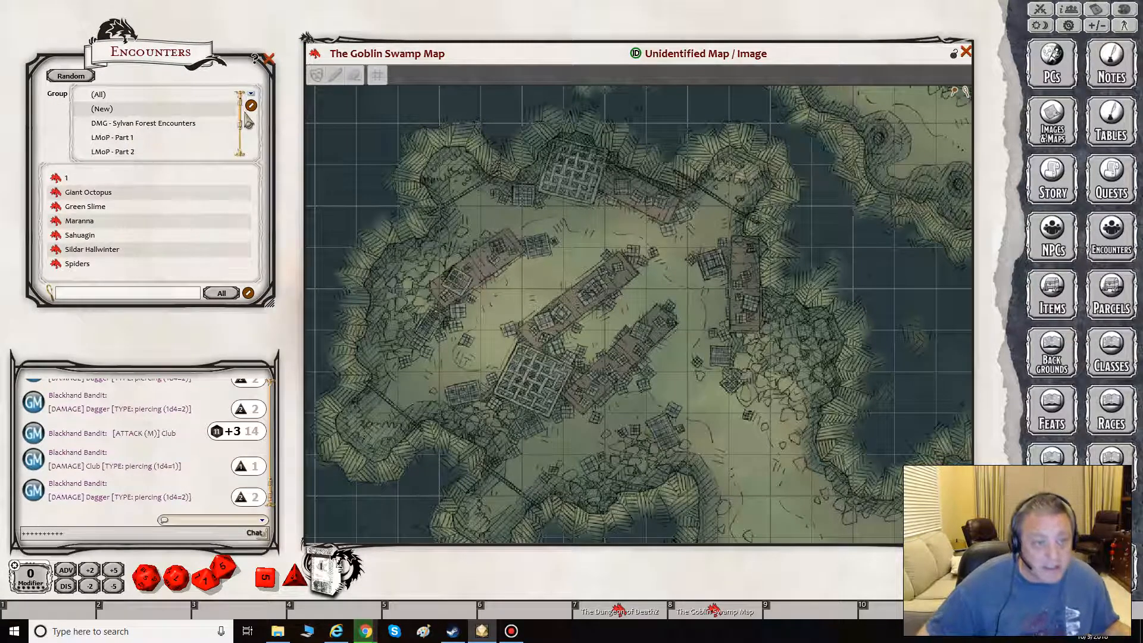
{"action": "scroll", "coordinate": [241, 120], "scroll_direction": "down", "scroll_amount": 1}
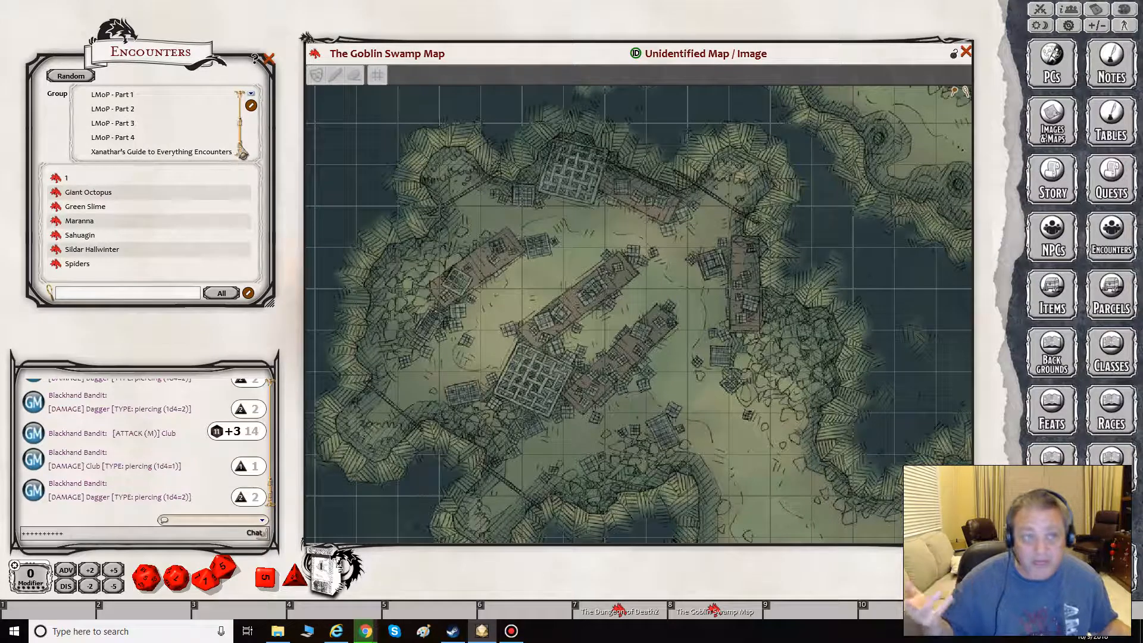
{"action": "left_click", "coordinate": [104, 108]}
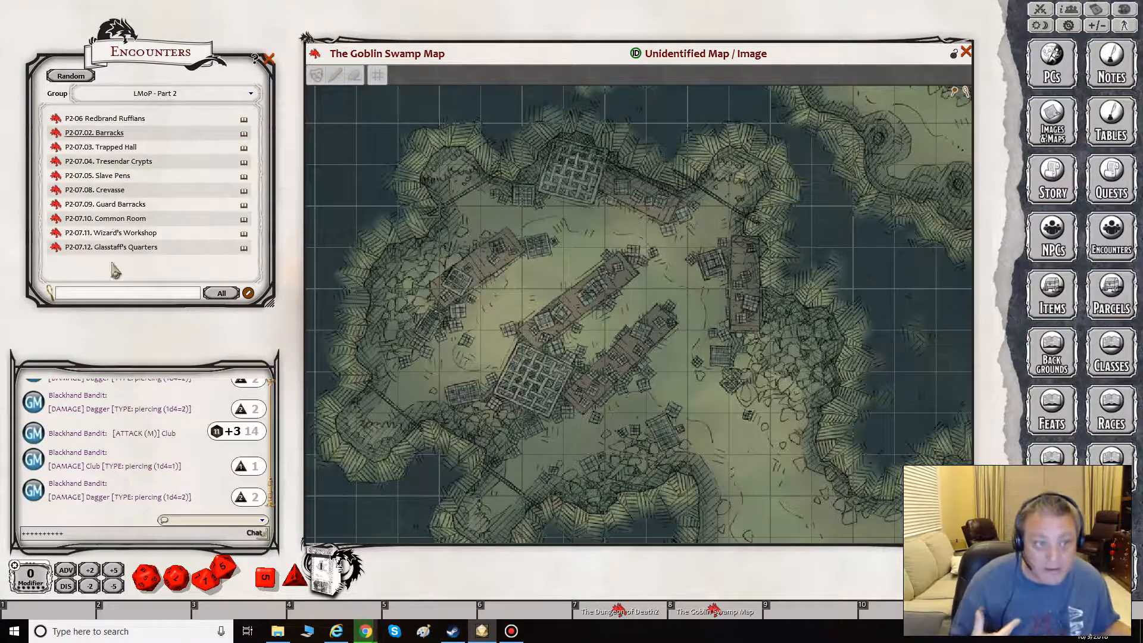
{"action": "left_click", "coordinate": [253, 95]}
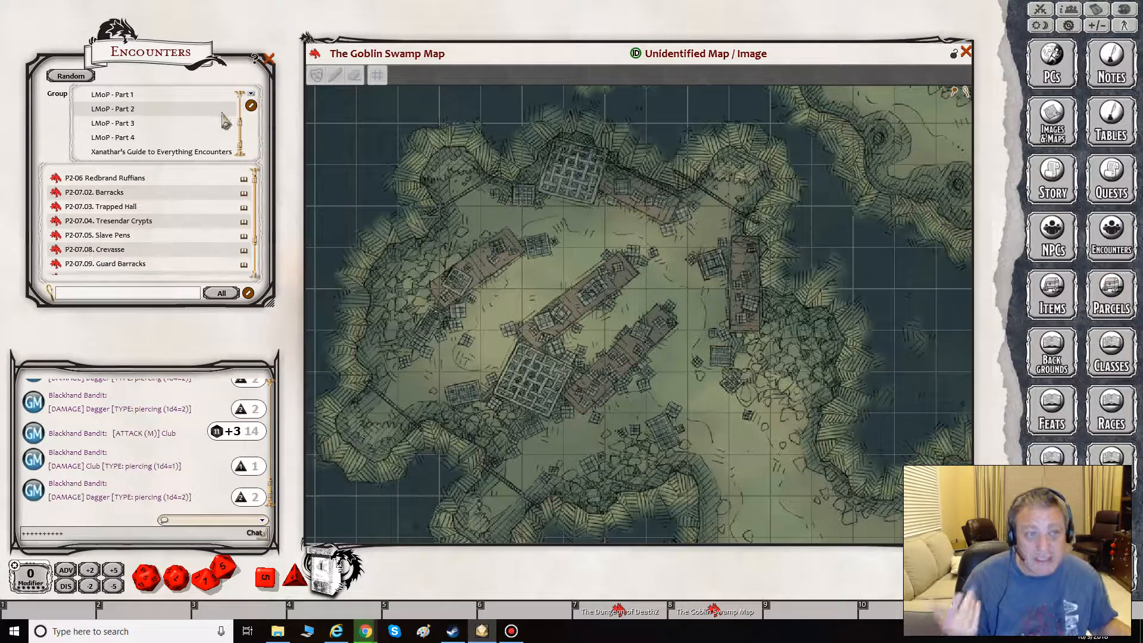
{"action": "scroll", "coordinate": [245, 133], "scroll_direction": "up", "scroll_amount": 2}
{"action": "left_click", "coordinate": [193, 95]}
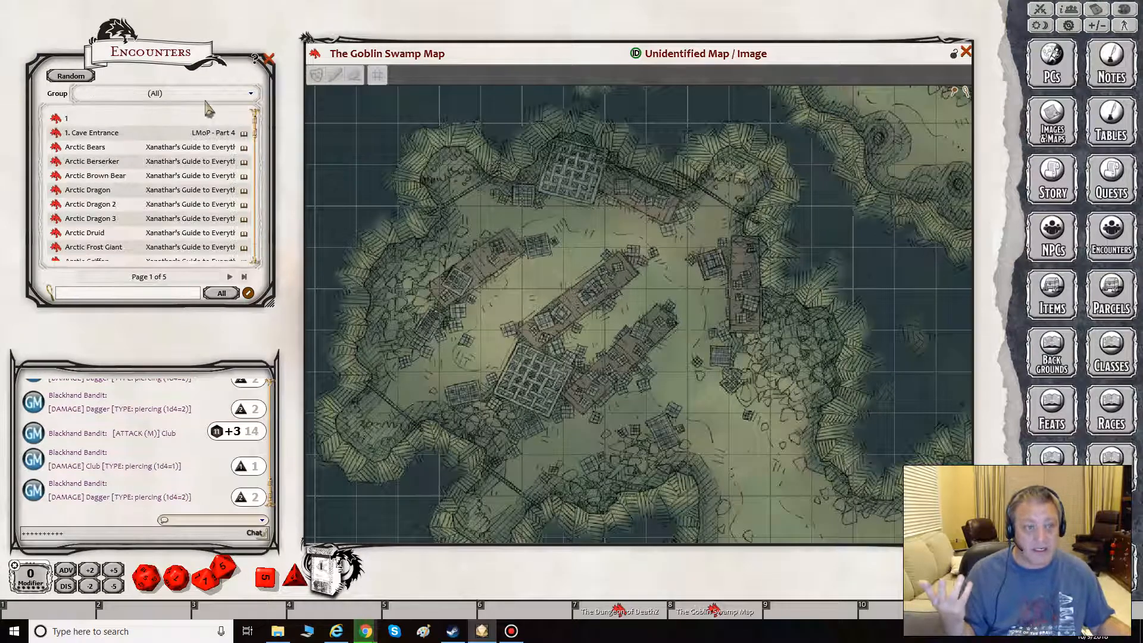
{"action": "left_click", "coordinate": [208, 98]}
{"action": "left_click", "coordinate": [104, 110]}
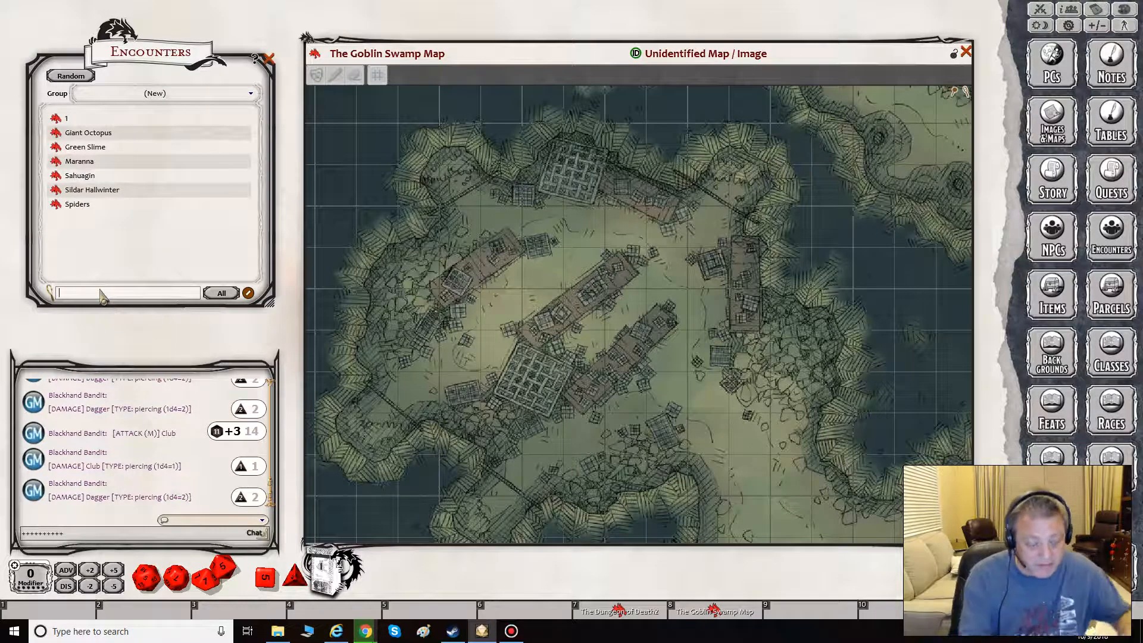
{"action": "type", "text": "Ban"}
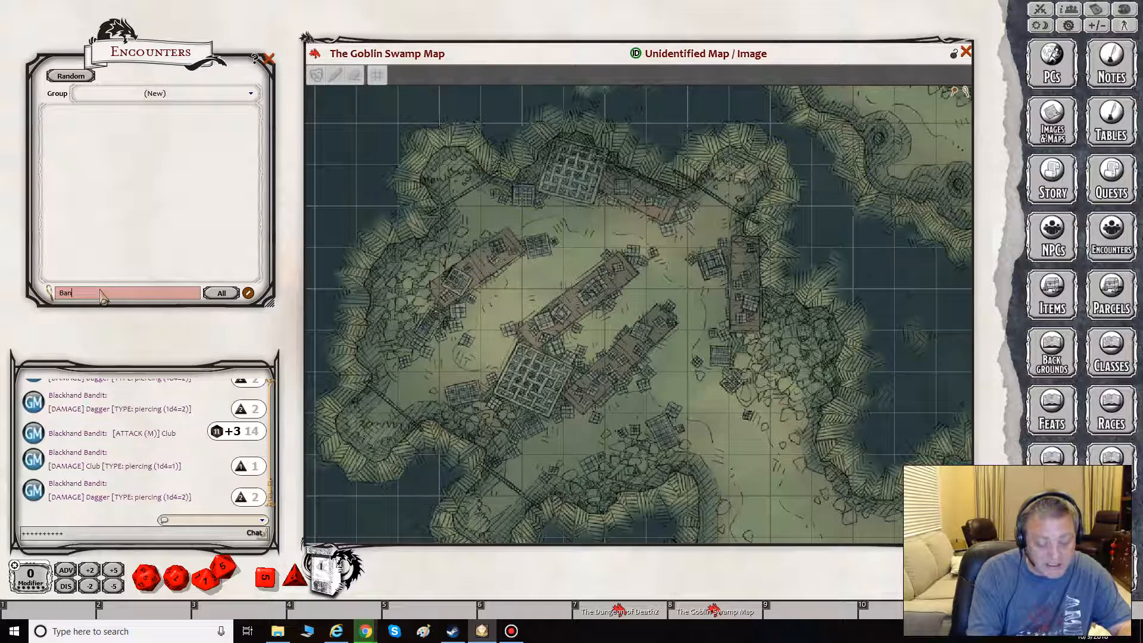
{"action": "type", "text": "dit"}
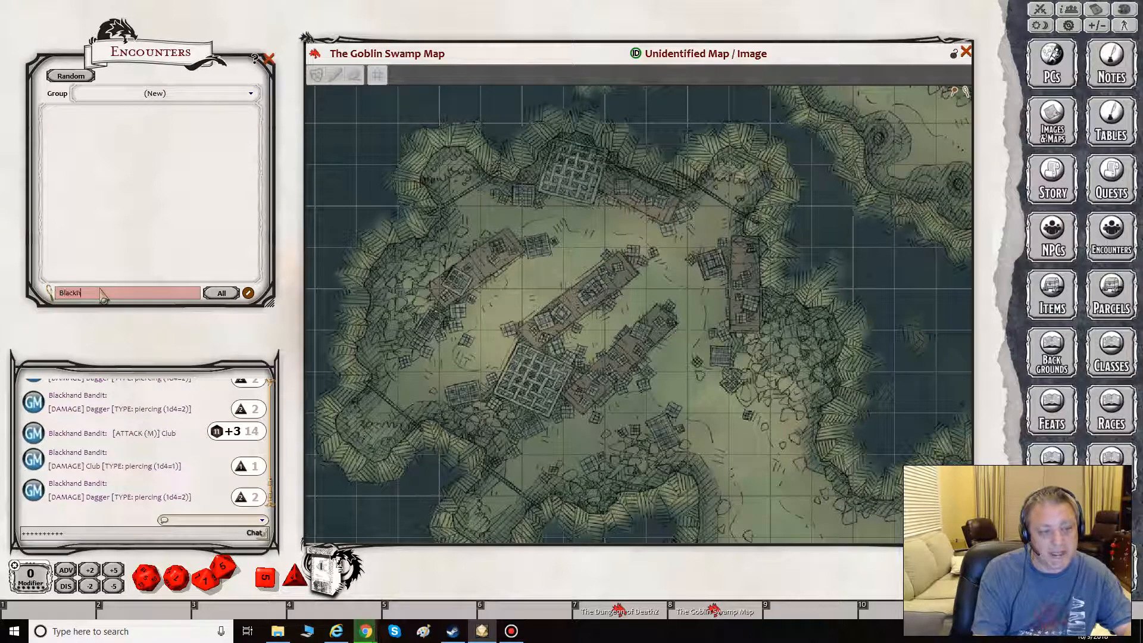
{"action": "type", "text": "Bandit Fishing Camp"}
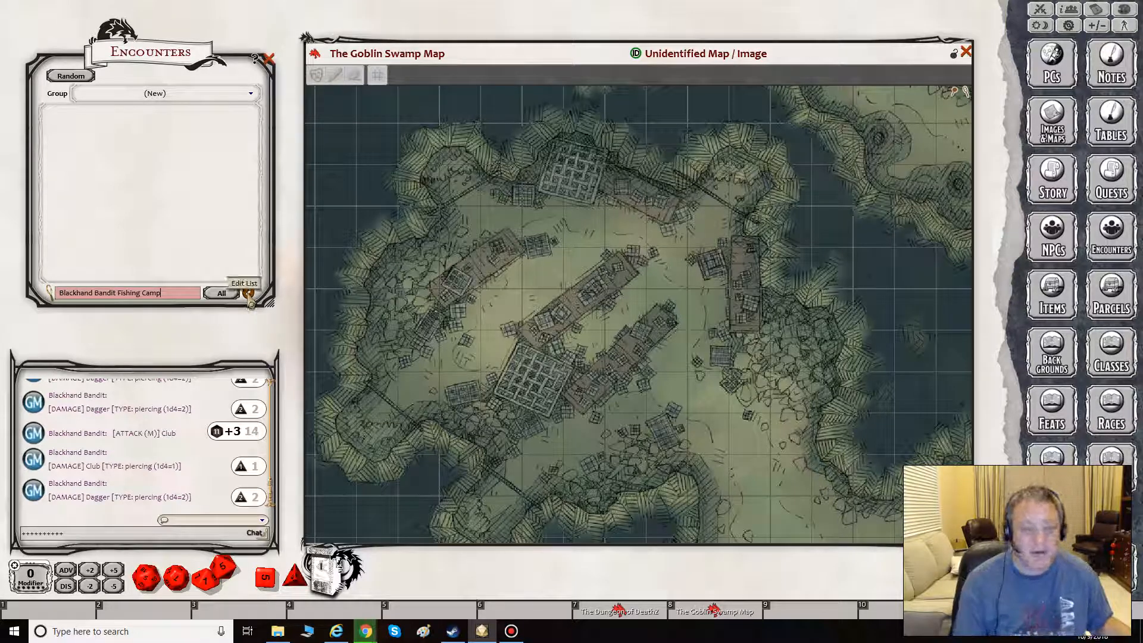
- Create a new encounter in the (New) group, name it "Blackhand Bandit Fishing Camp", and lock its record
{"action": "left_click", "coordinate": [248, 297]}
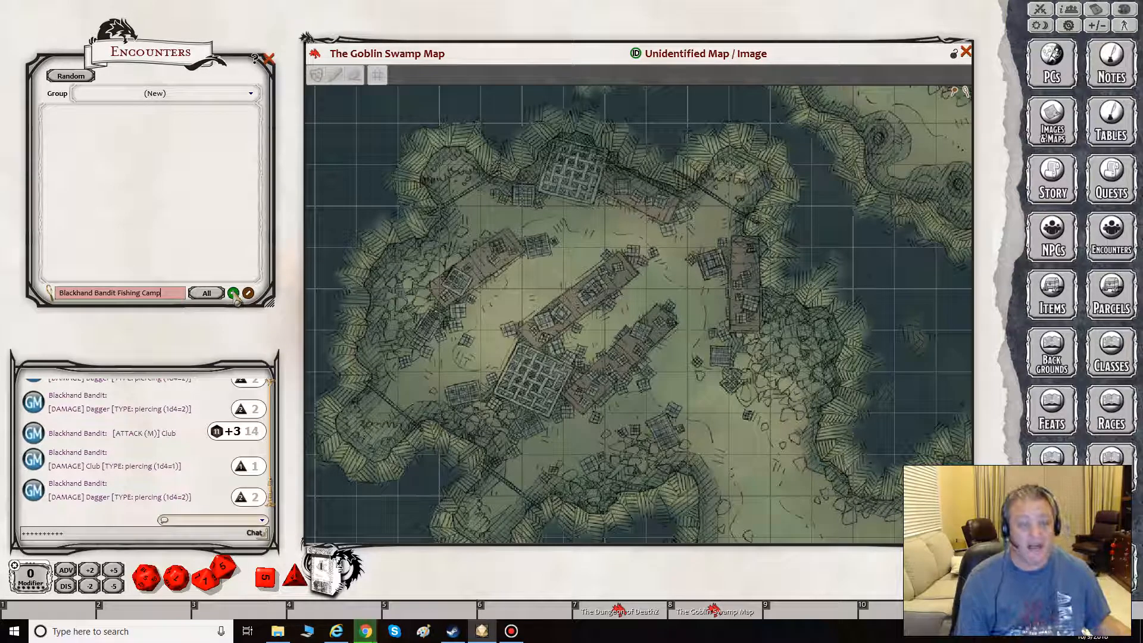
{"action": "left_click", "coordinate": [233, 294]}
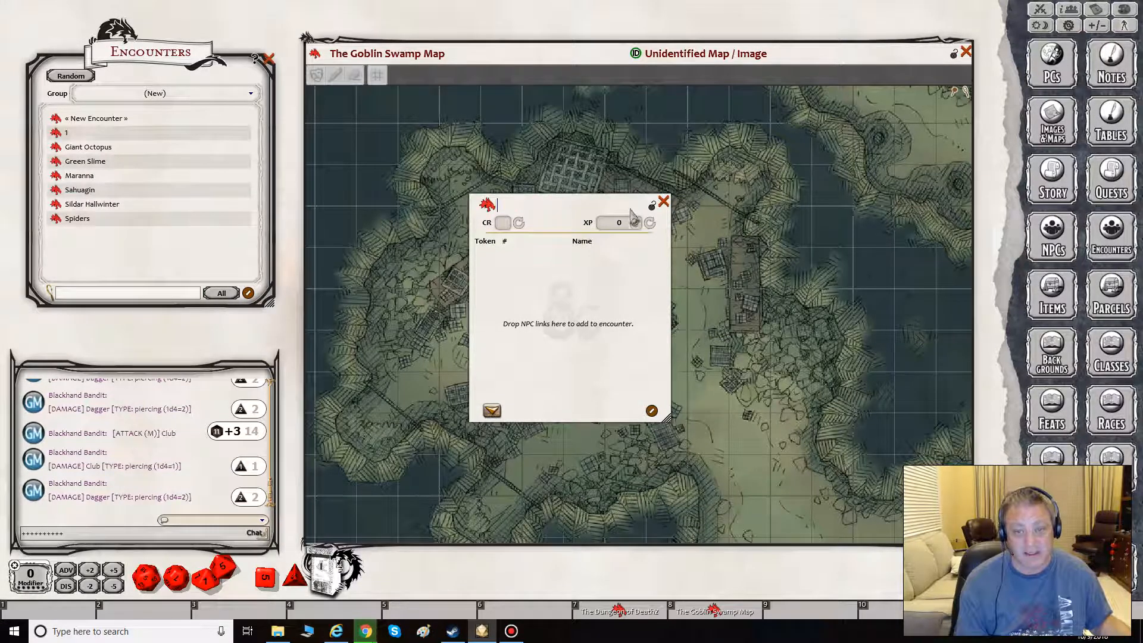
{"action": "left_click_drag", "start_coordinate": [576, 215], "coordinate": [176, 269]}
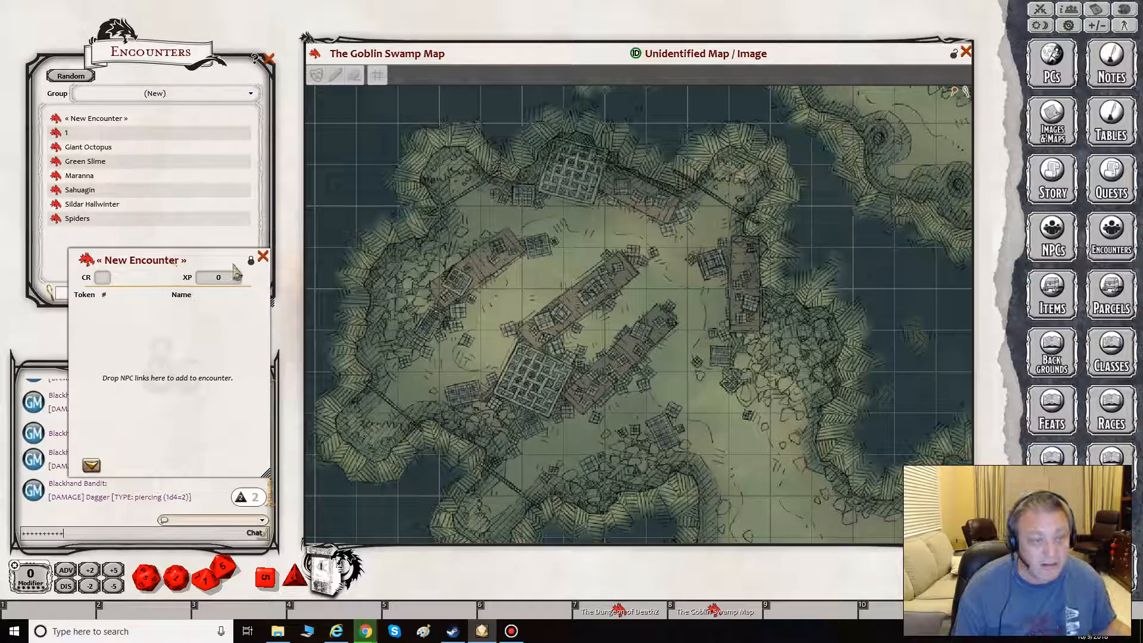
{"action": "left_click", "coordinate": [251, 261]}
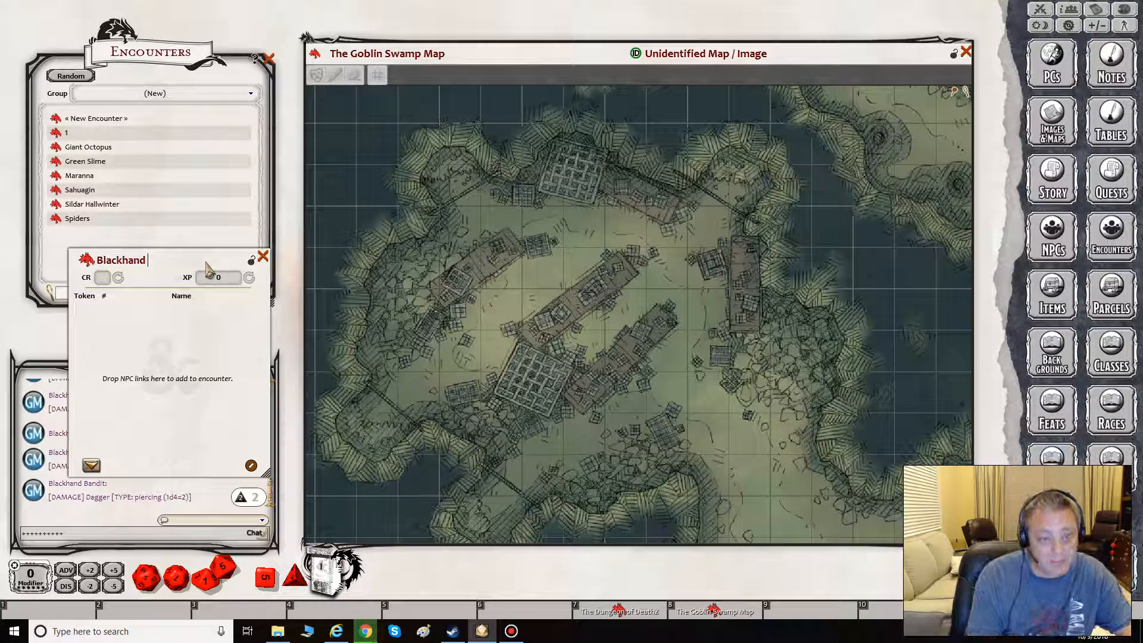
{"action": "type", "text": "Bandit Fishi"}
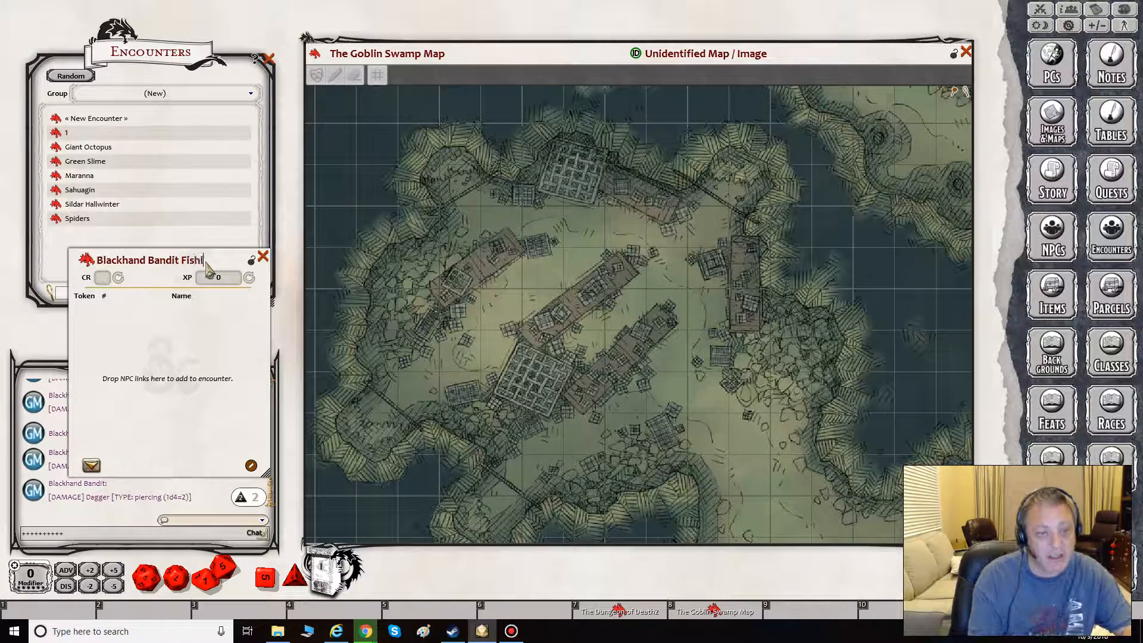
{"action": "type", "text": "ng Camp"}
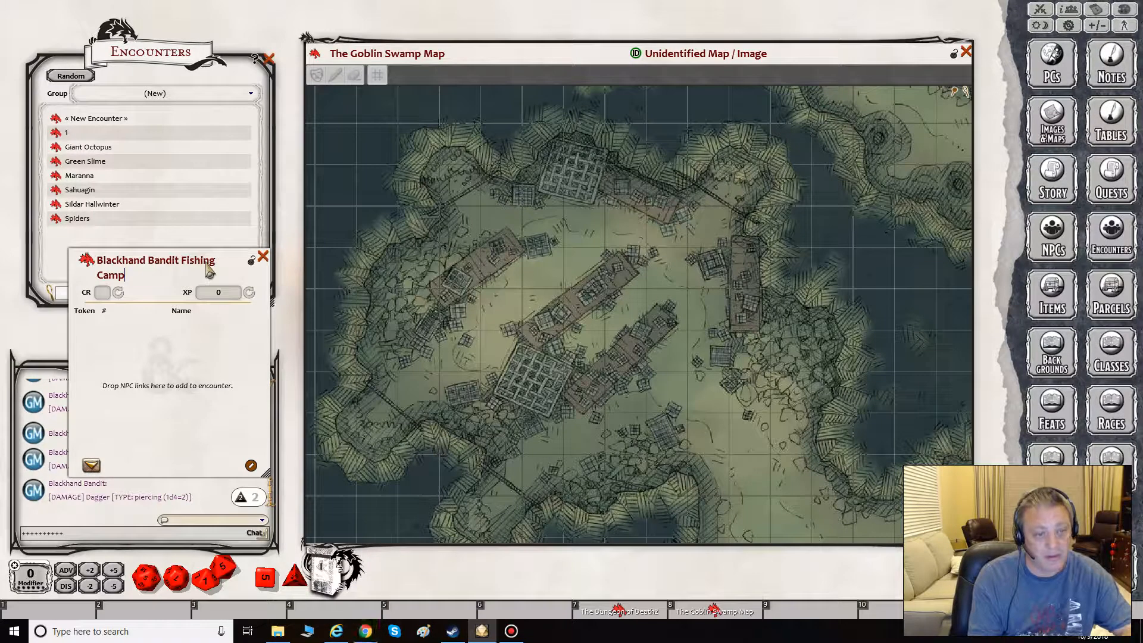
{"action": "left_click", "coordinate": [237, 261]}
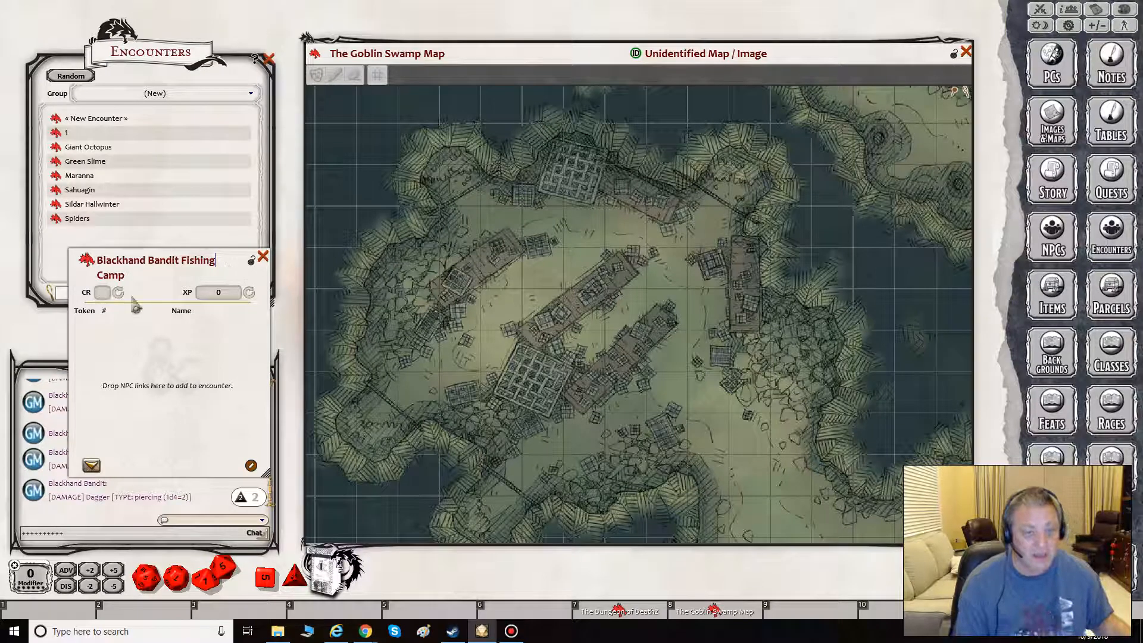
{"action": "left_click", "coordinate": [253, 270]}
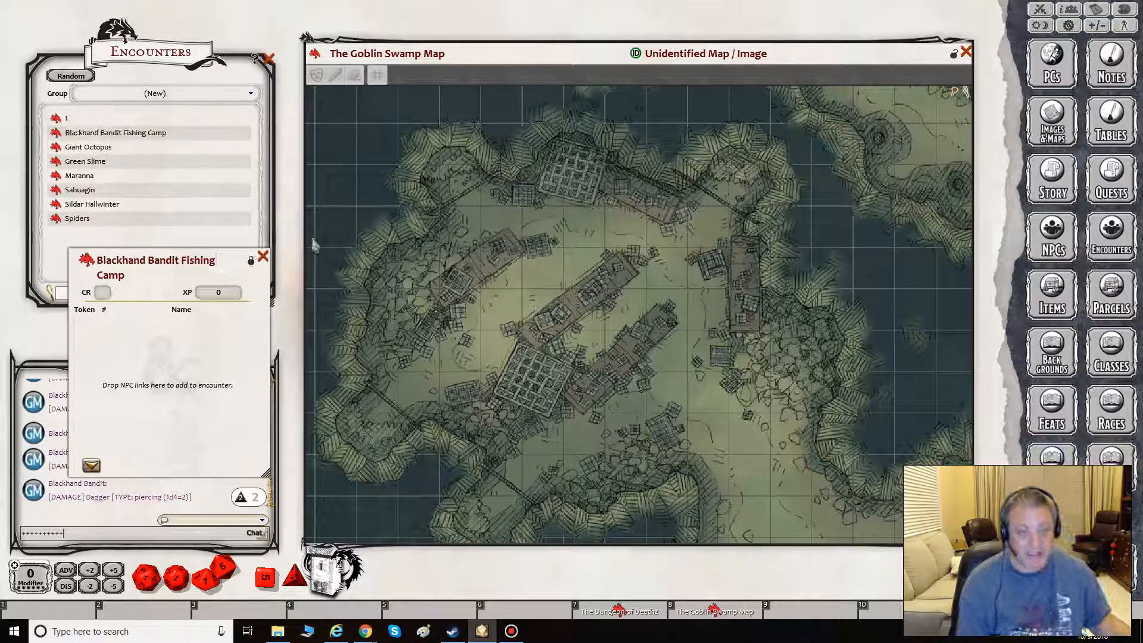
- Move the Blackhand Bandit Fishing Camp window over the map's eastern side, and reopen the encounter unlocked for editing
{"action": "left_click_drag", "start_coordinate": [249, 268], "coordinate": [582, 148]}
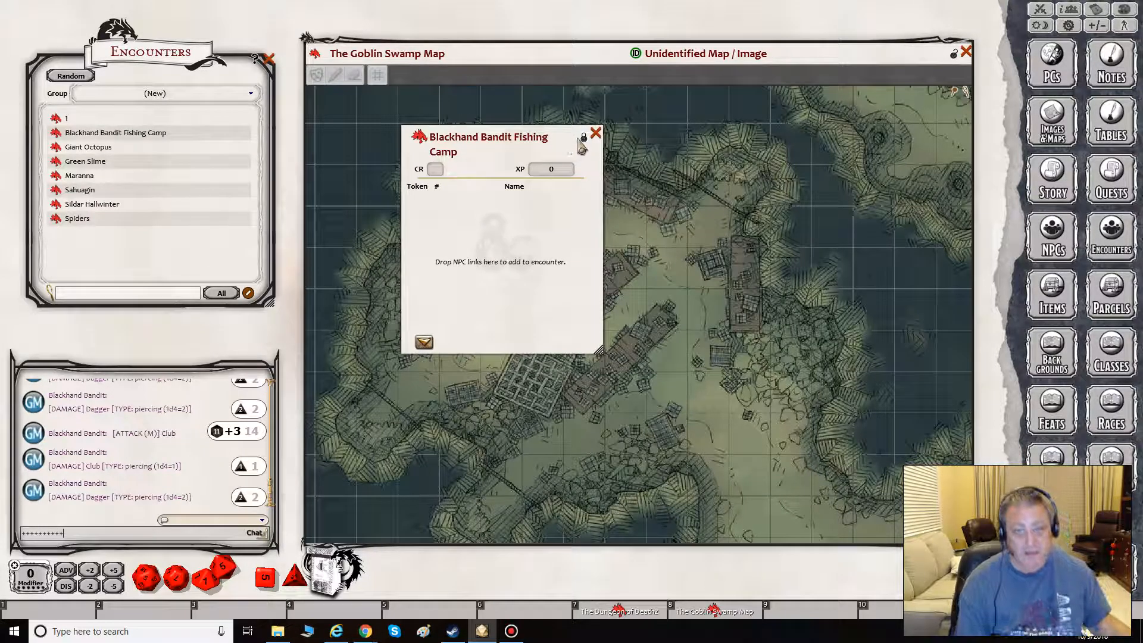
{"action": "mouse_move", "coordinate": [506, 204]}
{"action": "left_mouse_down"}
{"action": "mouse_move", "coordinate": [615, 246]}
{"action": "mouse_move", "coordinate": [704, 247]}
{"action": "left_mouse_up"}
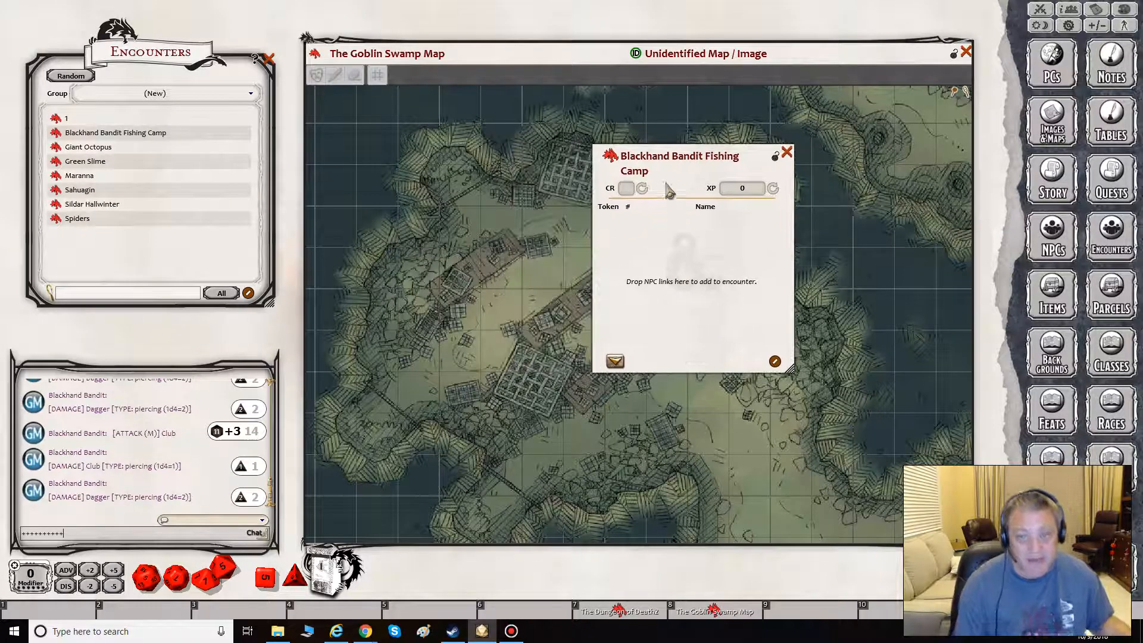
{"action": "left_click_drag", "start_coordinate": [674, 162], "coordinate": [797, 198]}
{"action": "left_click", "coordinate": [753, 169]}
{"action": "left_click", "coordinate": [783, 181]}
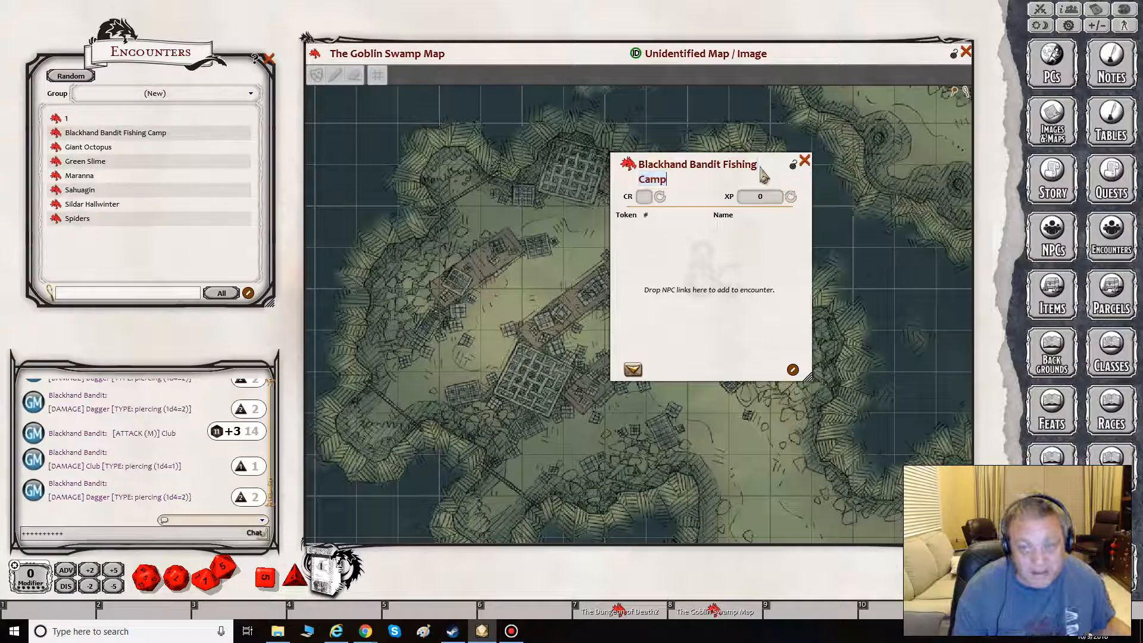
{"action": "left_click", "coordinate": [793, 164]}
{"action": "left_click_drag", "start_coordinate": [803, 172], "coordinate": [911, 205]}
{"action": "left_click", "coordinate": [913, 195]}
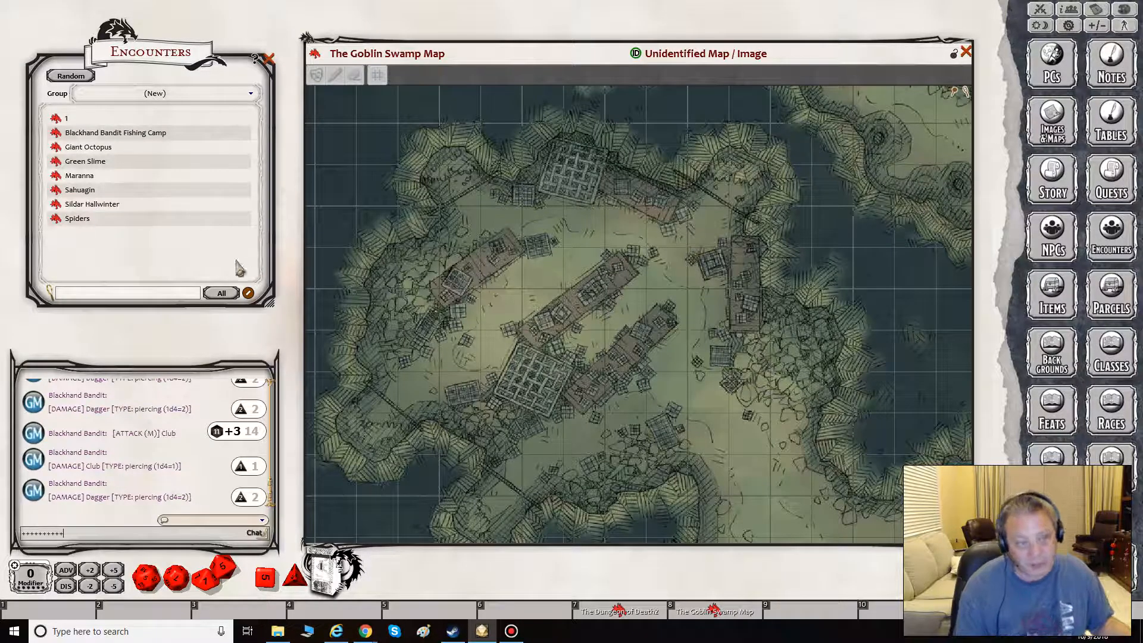
{"action": "left_click", "coordinate": [102, 133]}
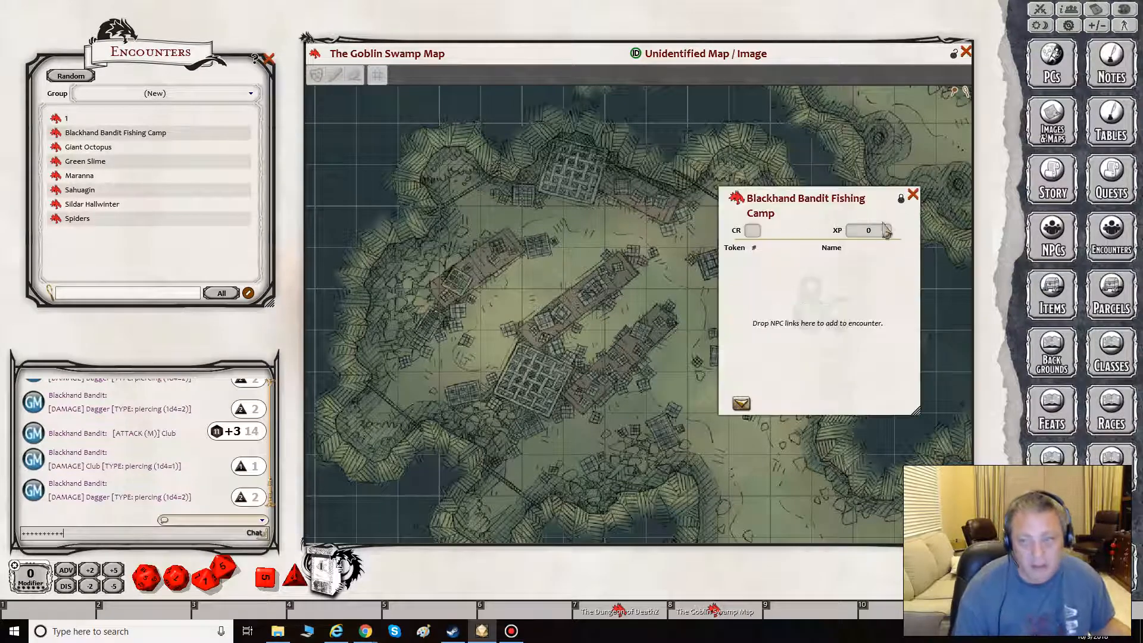
{"action": "left_click", "coordinate": [901, 200]}
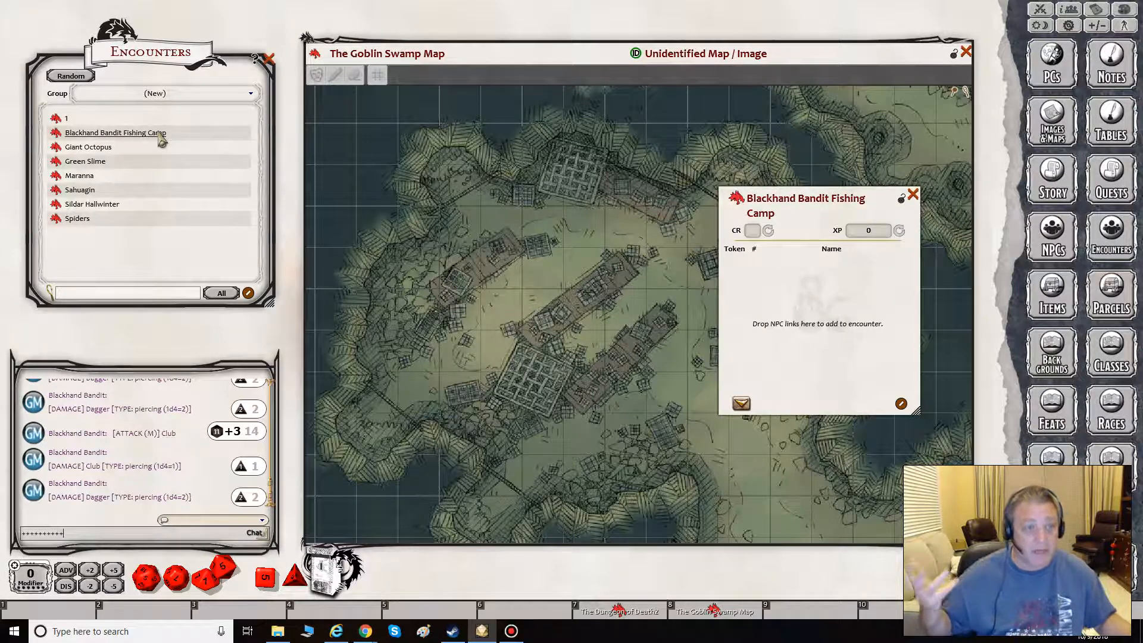
- Bring up the NPCs list filtered by "bandit" and add one Bandit Captain to the Blackhand Bandit Fishing Camp encounter
{"action": "left_click", "coordinate": [1050, 244]}
{"action": "left_click_drag", "start_coordinate": [236, 113], "coordinate": [82, 50]}
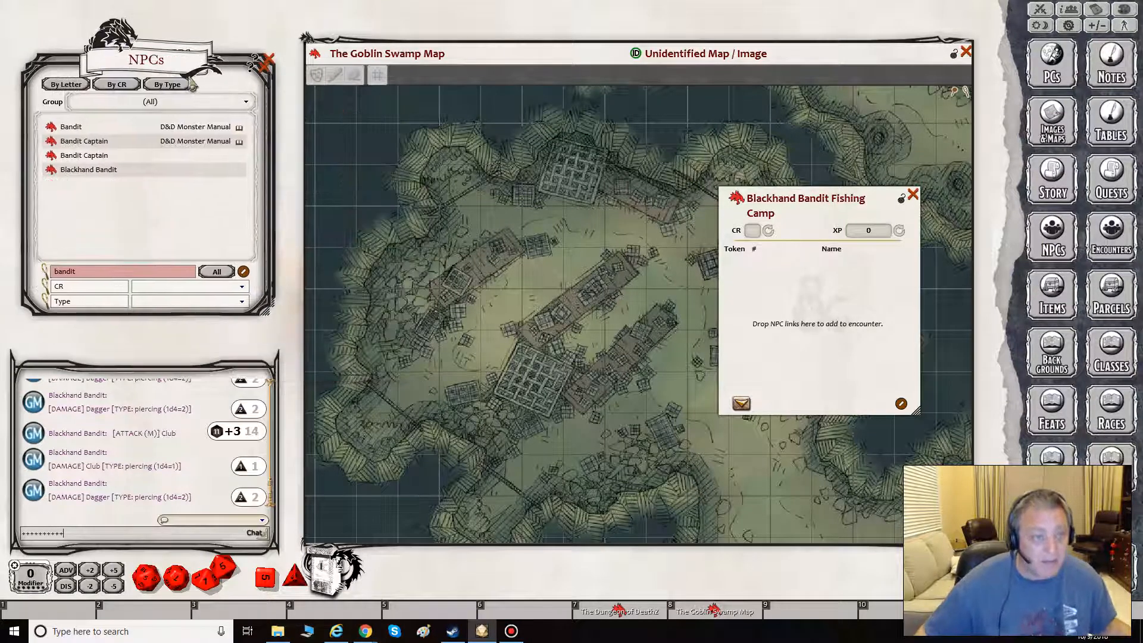
{"action": "left_click_drag", "start_coordinate": [52, 170], "coordinate": [750, 279]}
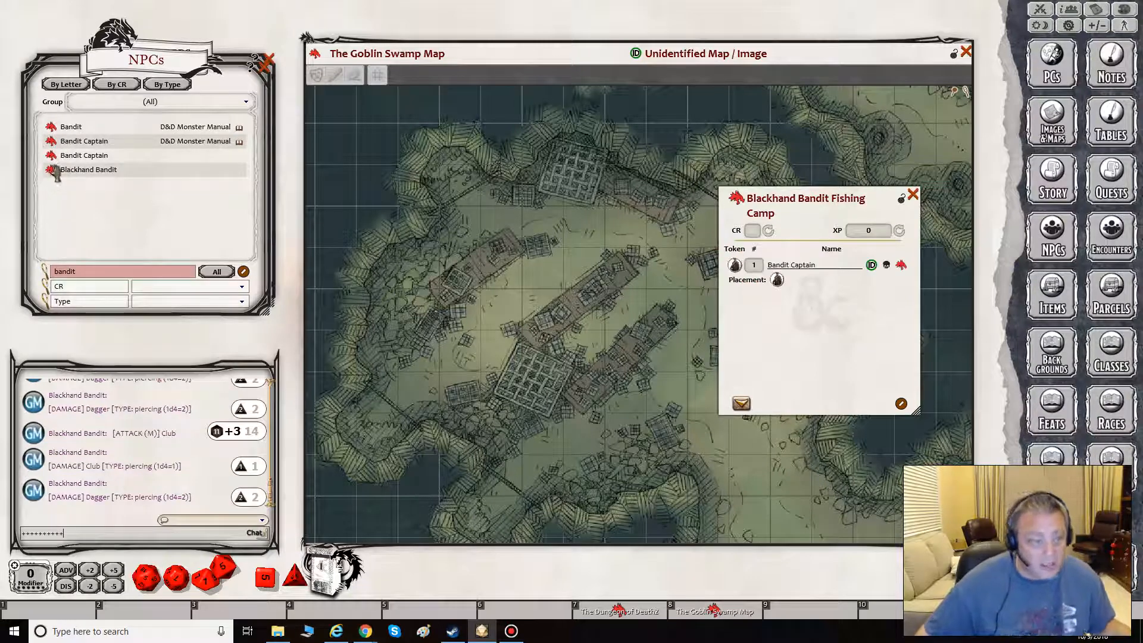
- Add eight separate Blackhand Bandit entries, each with a count of 1, below the Bandit Captain in the encounter
{"action": "left_click_drag", "start_coordinate": [52, 170], "coordinate": [705, 324]}
{"action": "left_click_drag", "start_coordinate": [217, 210], "coordinate": [771, 339]}
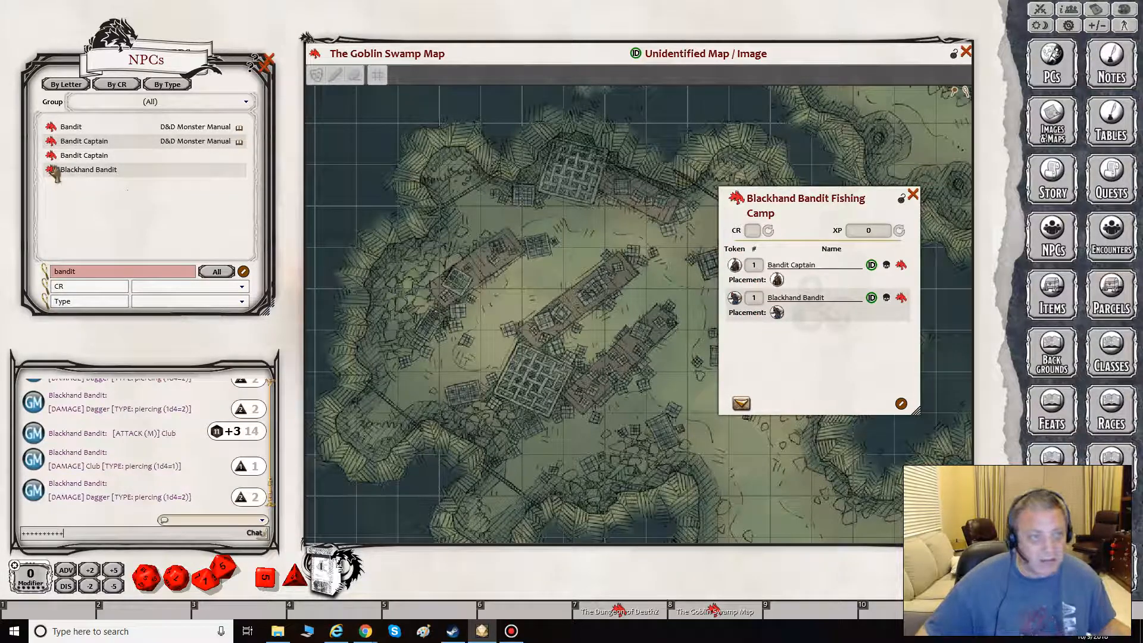
{"action": "left_click_drag", "start_coordinate": [52, 170], "coordinate": [748, 360]}
{"action": "left_click_drag", "start_coordinate": [52, 170], "coordinate": [791, 381]}
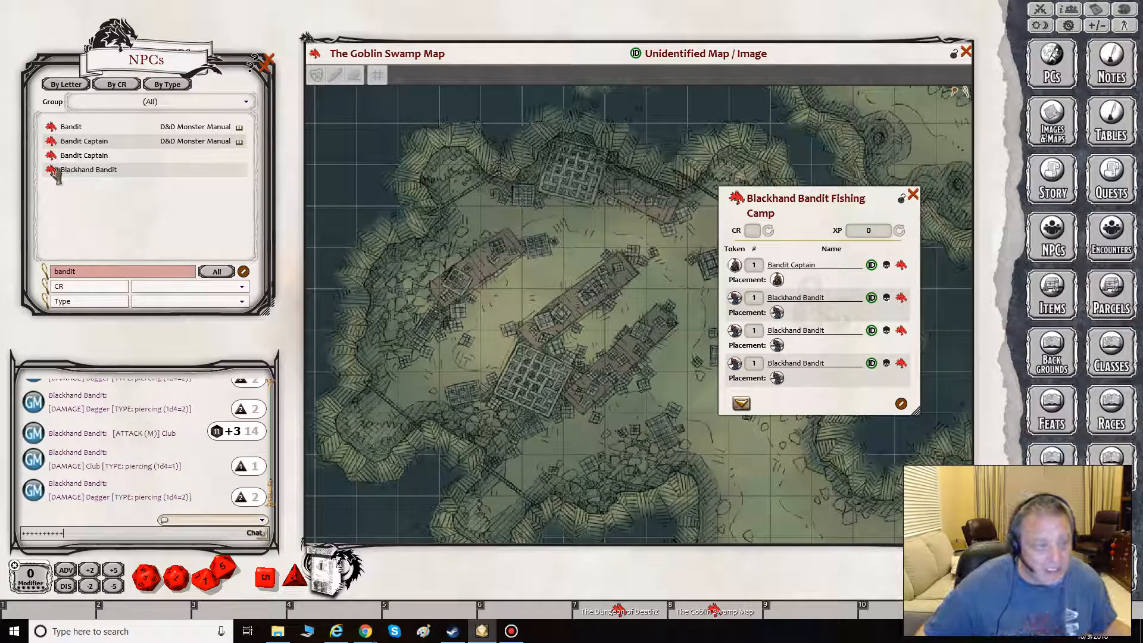
{"action": "left_click_drag", "start_coordinate": [52, 170], "coordinate": [768, 369]}
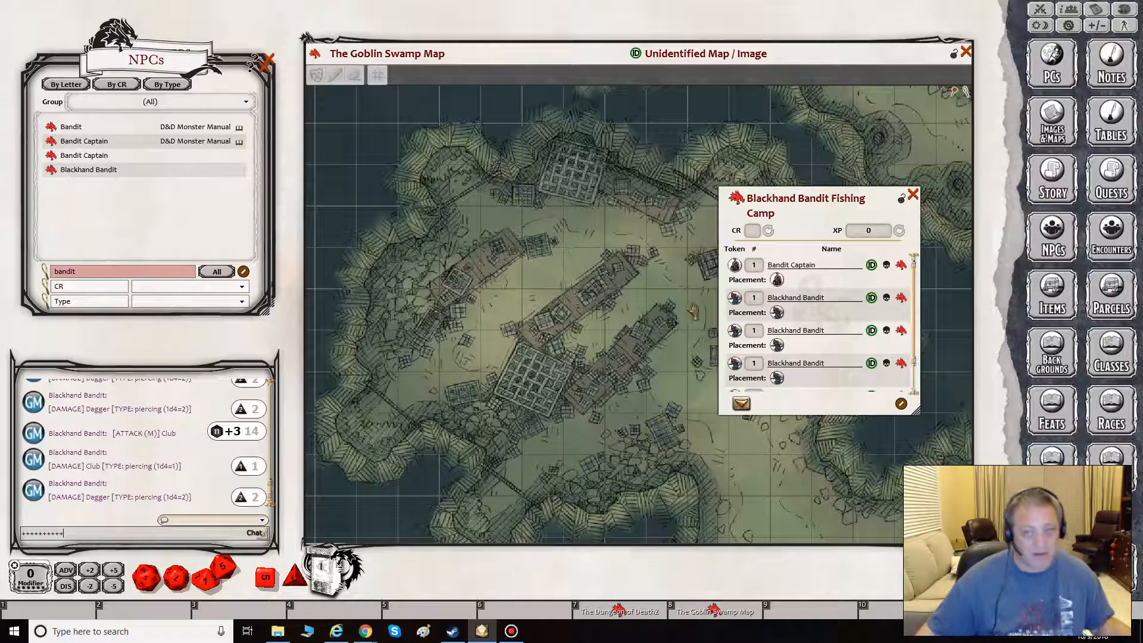
{"action": "left_click_drag", "start_coordinate": [51, 170], "coordinate": [809, 343]}
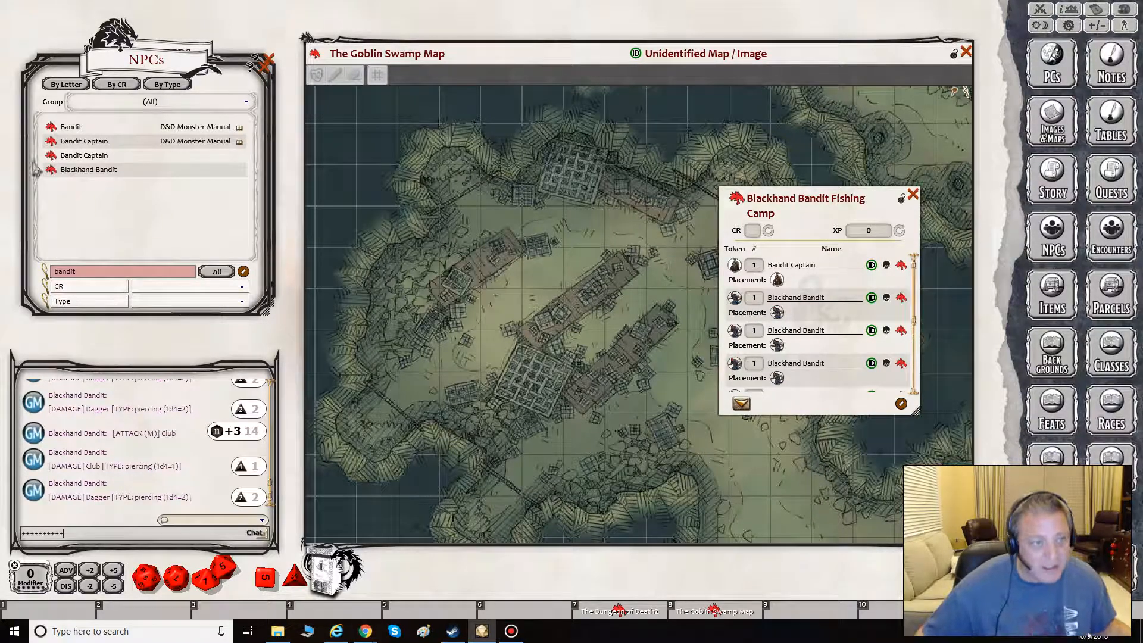
{"action": "left_click_drag", "start_coordinate": [51, 172], "coordinate": [801, 338]}
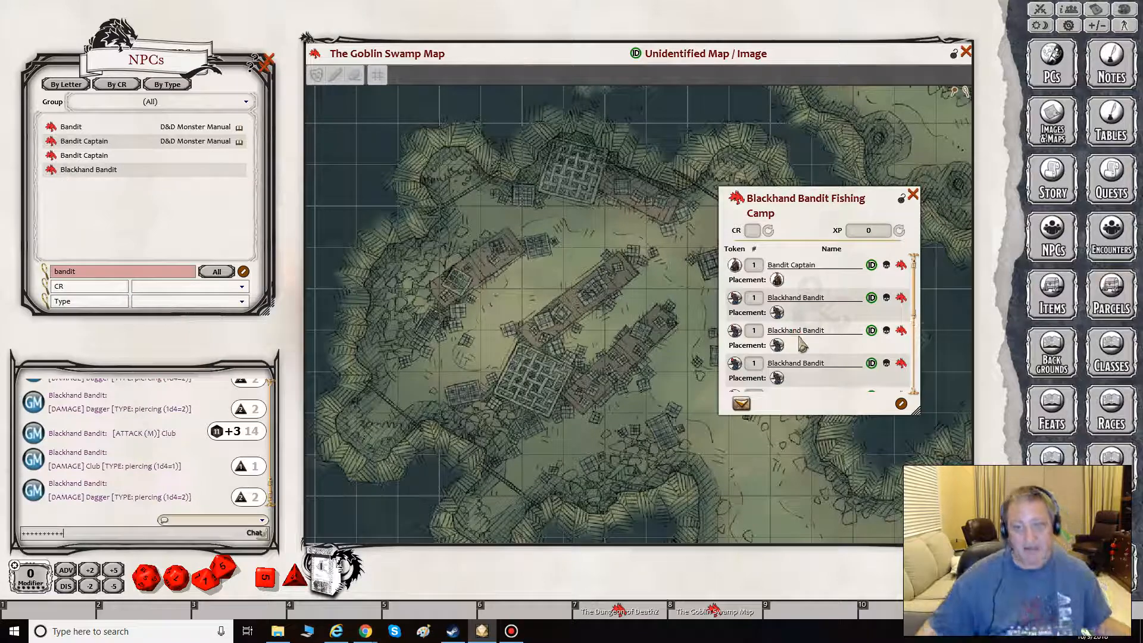
- Lock the Blackhand Bandit Fishing Camp encounter and move its window off the Goblin Swamp Map, over the NPCs list
{"action": "left_click_drag", "start_coordinate": [837, 199], "coordinate": [851, 199]}
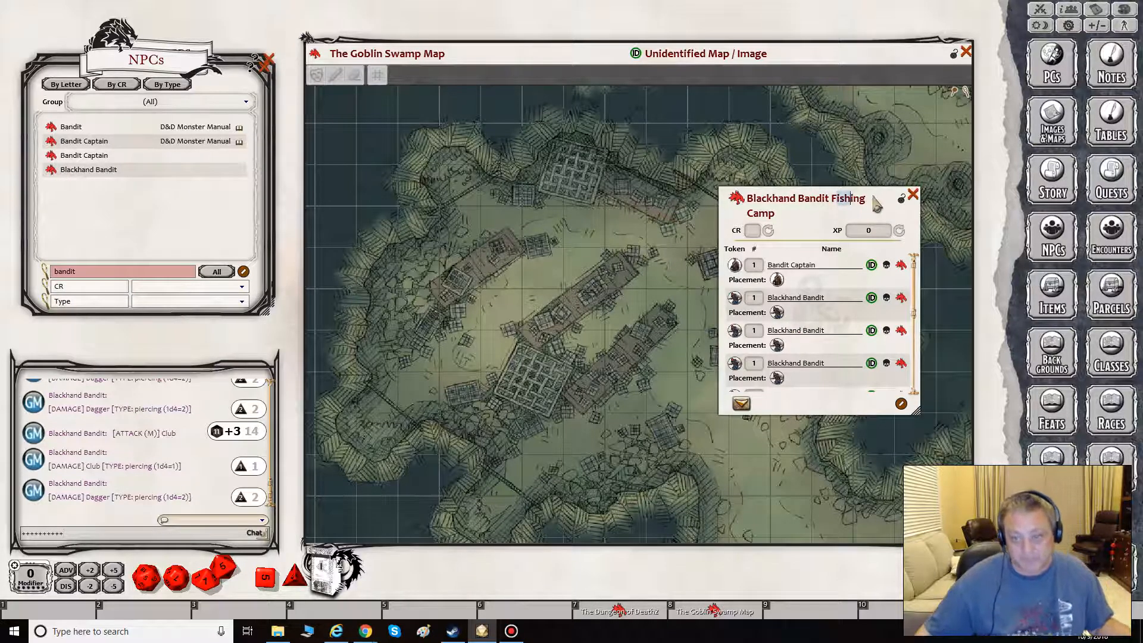
{"action": "left_click", "coordinate": [880, 199]}
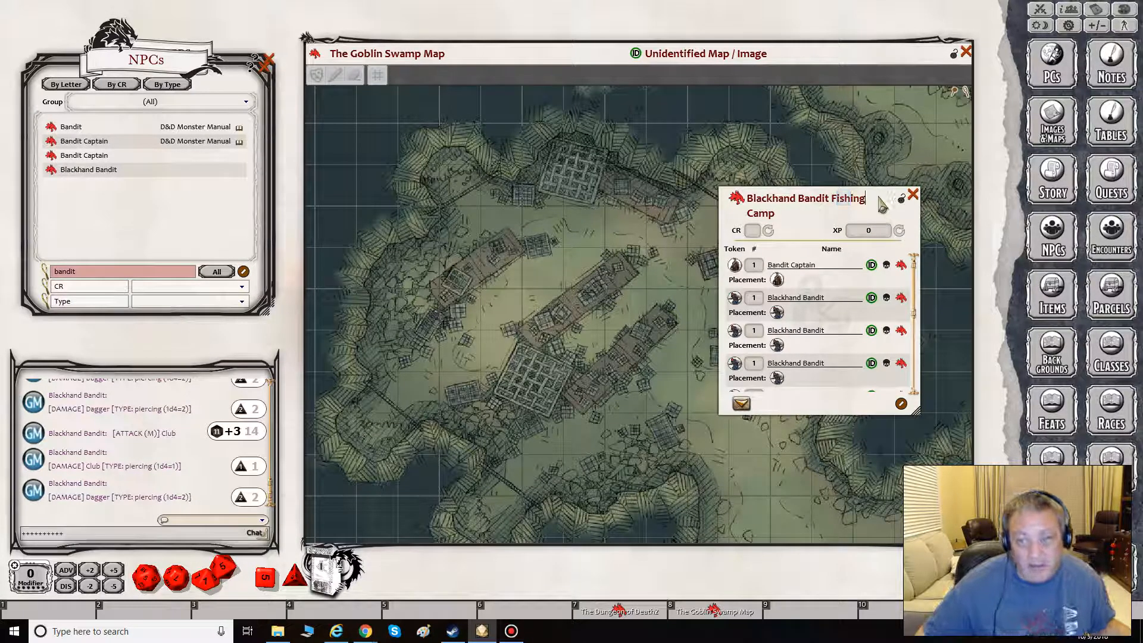
{"action": "left_click", "coordinate": [902, 201]}
{"action": "left_click_drag", "start_coordinate": [792, 214], "coordinate": [115, 134]}
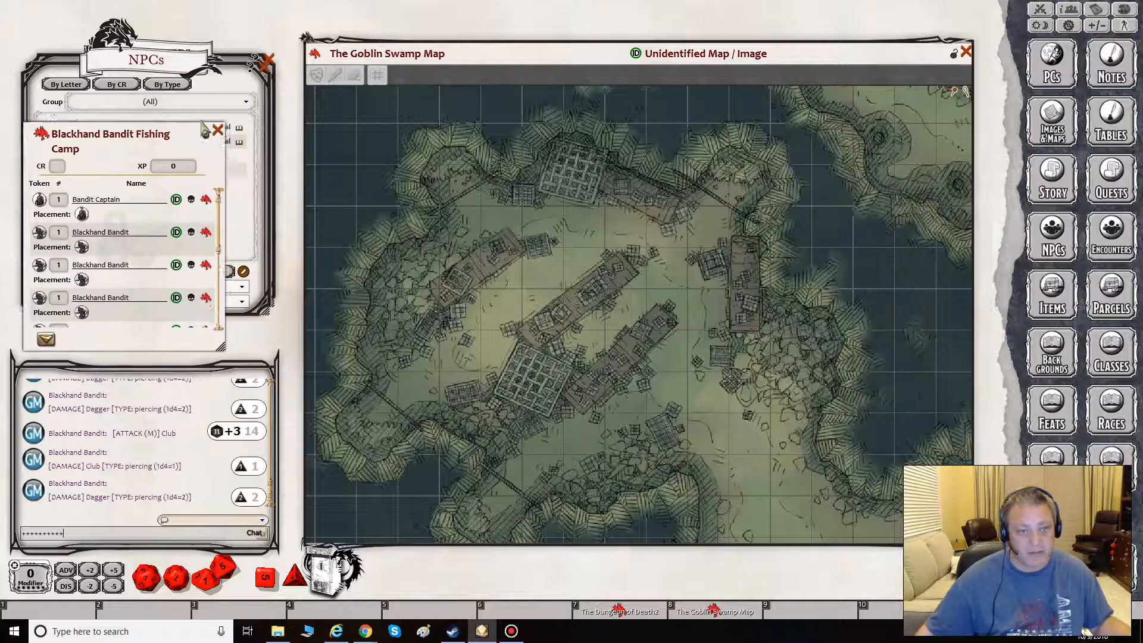
{"action": "left_click_drag", "start_coordinate": [204, 119], "coordinate": [249, 115]}
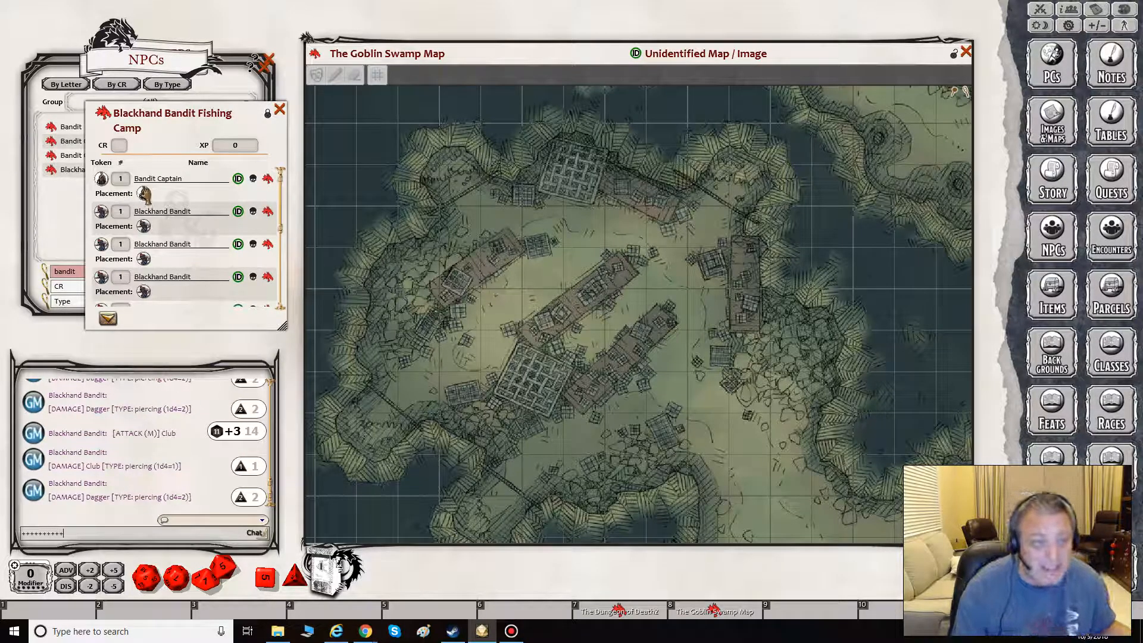
- Place the Bandit Captain's token in the map's northwest alcove and three Blackhand Bandits around the western and northern docks
{"action": "left_click_drag", "start_coordinate": [144, 195], "coordinate": [461, 187]}
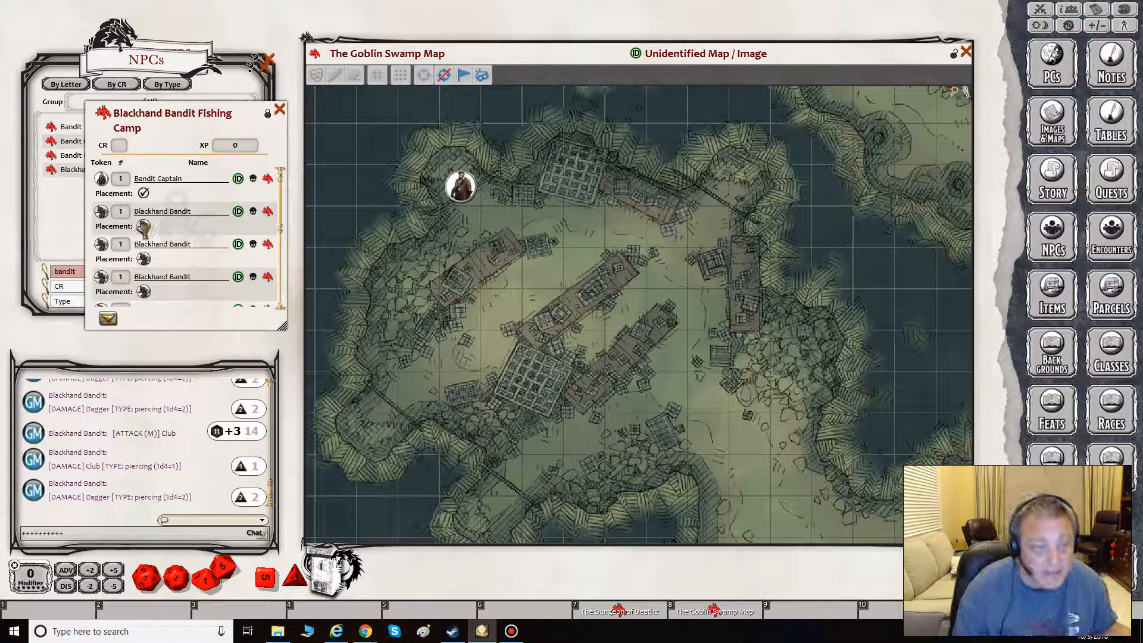
{"action": "left_click_drag", "start_coordinate": [144, 226], "coordinate": [481, 309]}
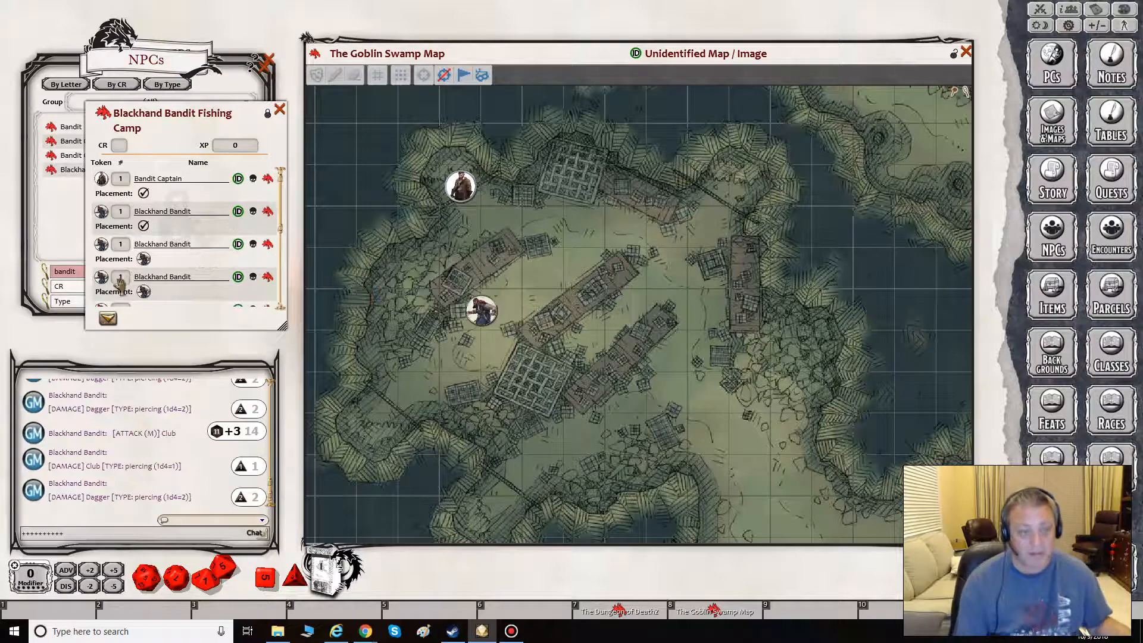
{"action": "left_click_drag", "start_coordinate": [144, 262], "coordinate": [584, 228]}
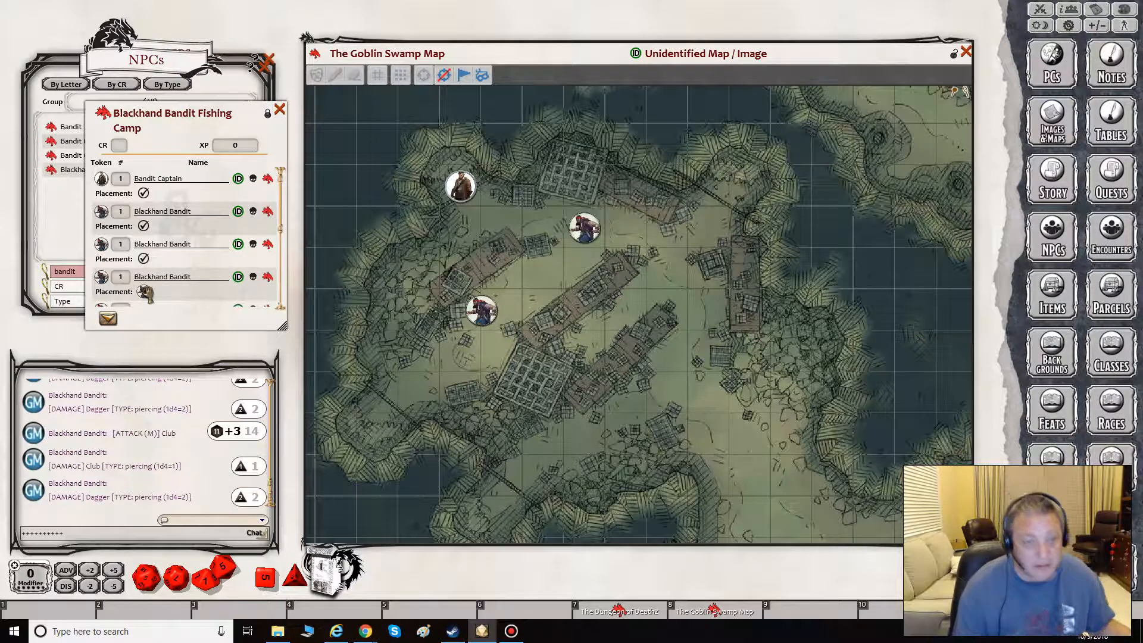
{"action": "left_click_drag", "start_coordinate": [144, 291], "coordinate": [460, 249]}
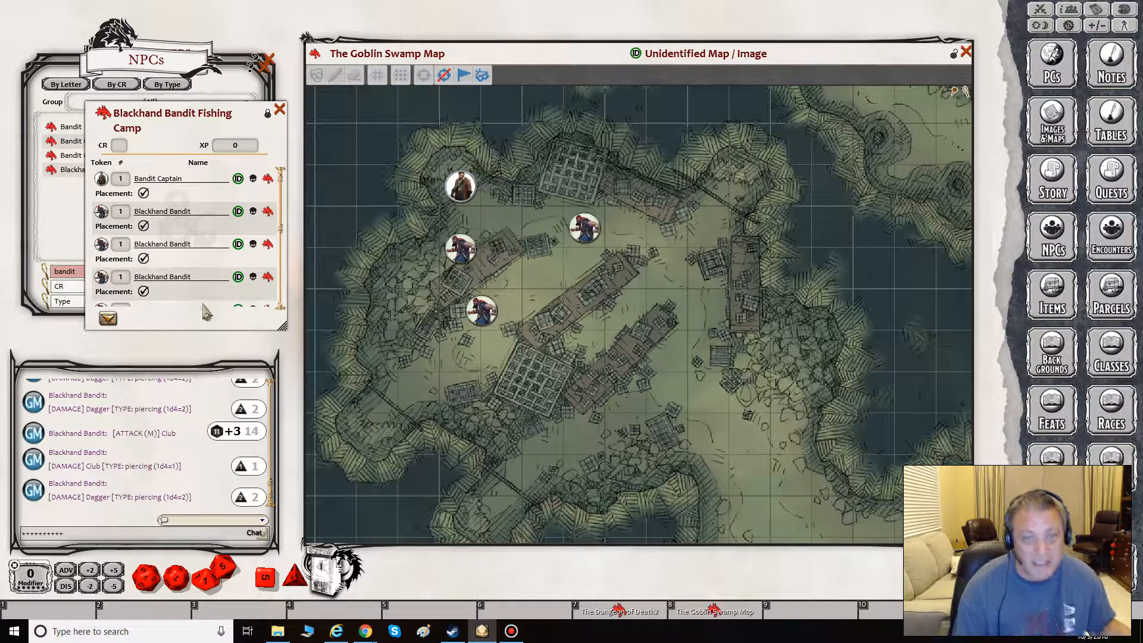
- Place the remaining five Blackhand Bandit tokens on the map, three around the central docks and two beside the eastern dock
{"action": "scroll", "coordinate": [143, 296], "scroll_direction": "down", "scroll_amount": 1}
{"action": "left_click_drag", "start_coordinate": [143, 271], "coordinate": [626, 310]}
{"action": "left_click_drag", "start_coordinate": [143, 303], "coordinate": [709, 269]}
{"action": "scroll", "coordinate": [176, 274], "scroll_direction": "down", "scroll_amount": 1}
{"action": "left_click_drag", "start_coordinate": [143, 300], "coordinate": [709, 228]}
{"action": "scroll", "coordinate": [138, 287], "scroll_direction": "up", "scroll_amount": 1}
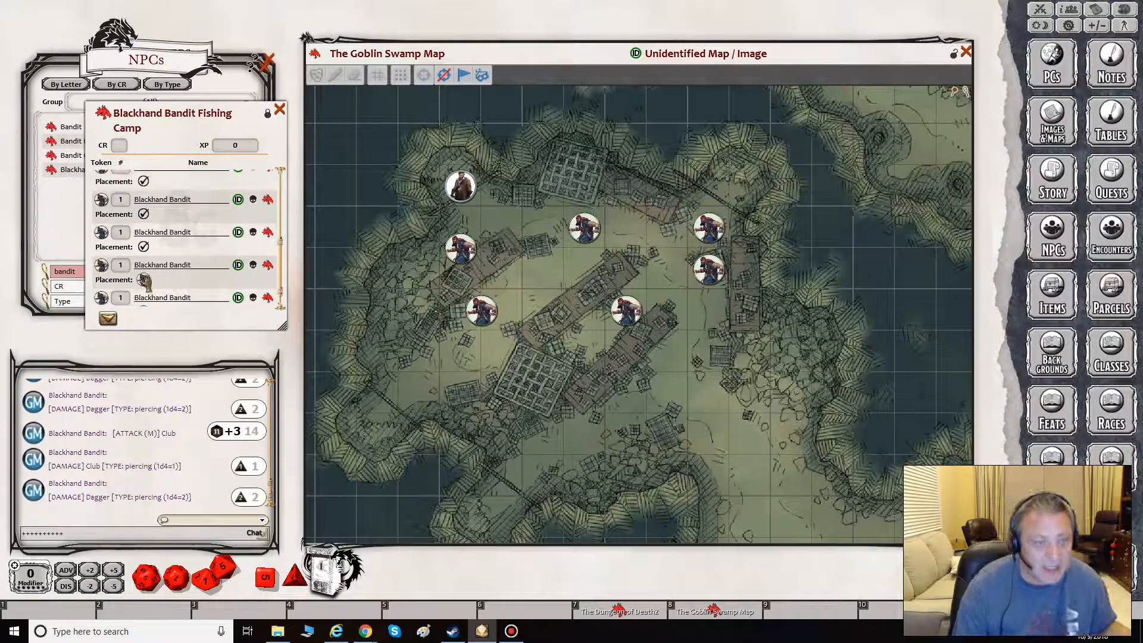
{"action": "left_click_drag", "start_coordinate": [145, 281], "coordinate": [564, 271]}
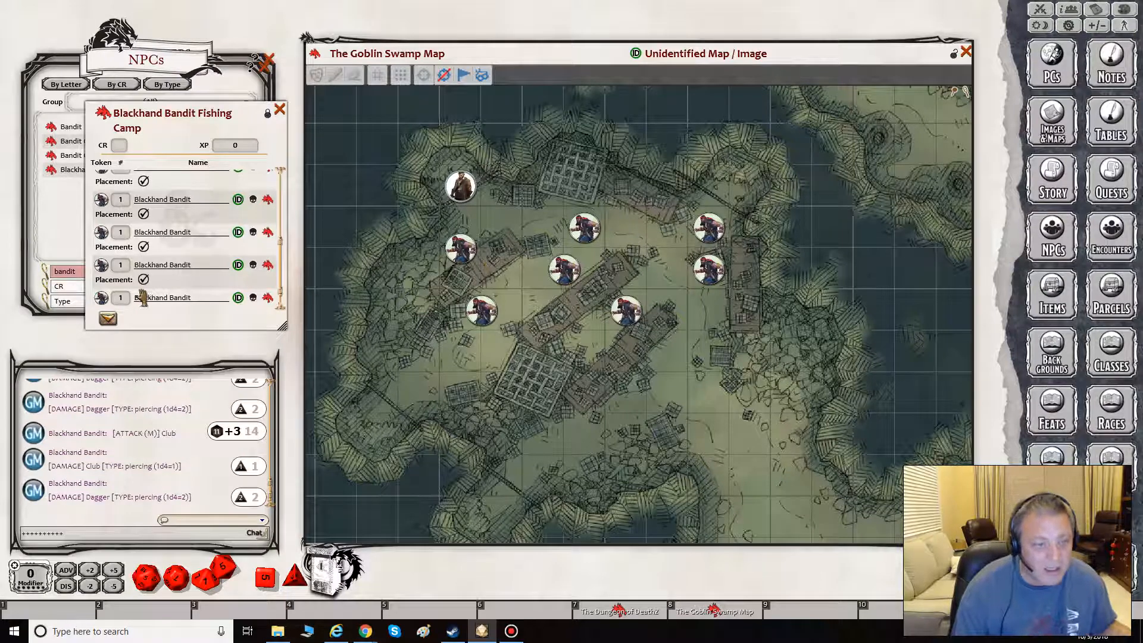
{"action": "scroll", "coordinate": [143, 298], "scroll_direction": "down", "scroll_amount": 1}
{"action": "left_click_drag", "start_coordinate": [144, 298], "coordinate": [602, 351]}
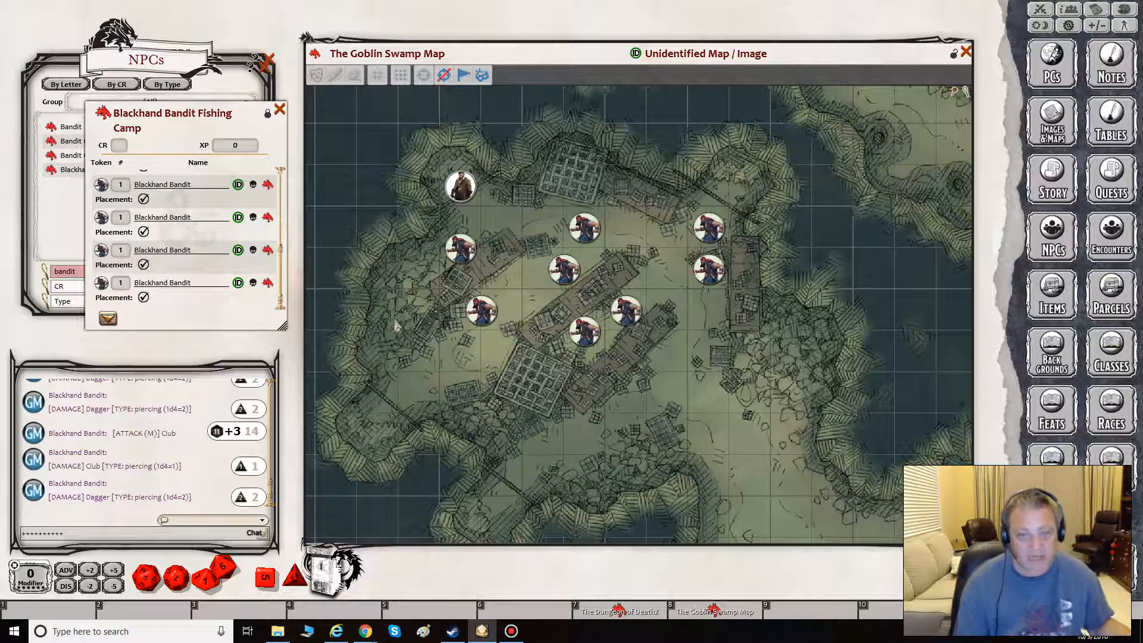
- Spread out the Bandit Captain and two Blackhand Bandit tokens, moving the captain by the northern dock and the bandits around the western side
{"action": "left_click_drag", "start_coordinate": [459, 320], "coordinate": [438, 348]}
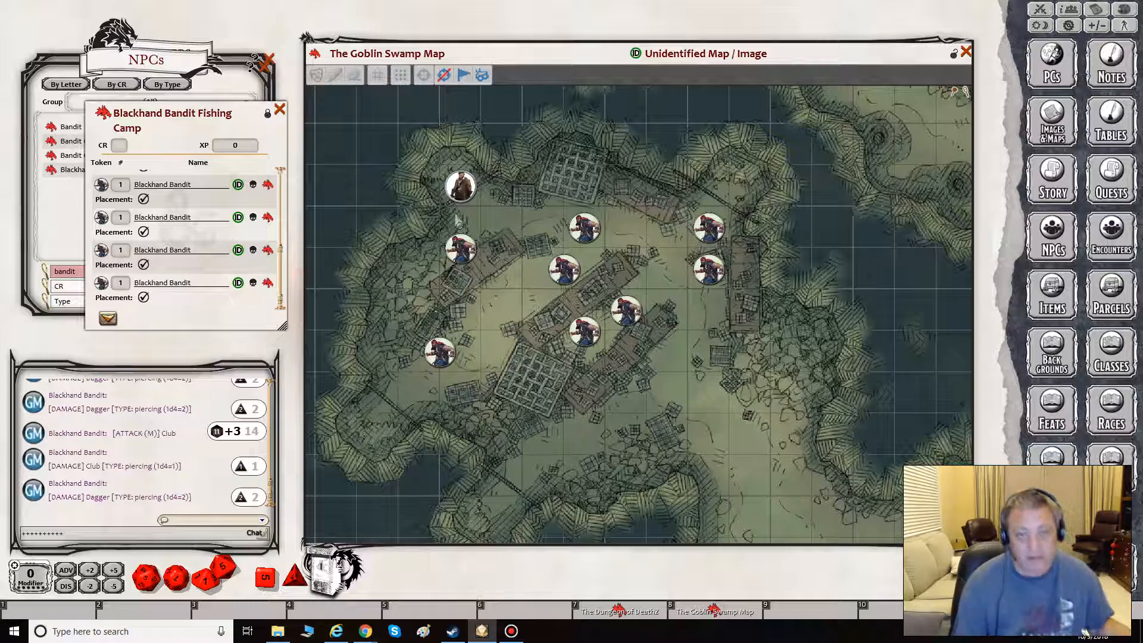
{"action": "left_click_drag", "start_coordinate": [470, 190], "coordinate": [626, 228]}
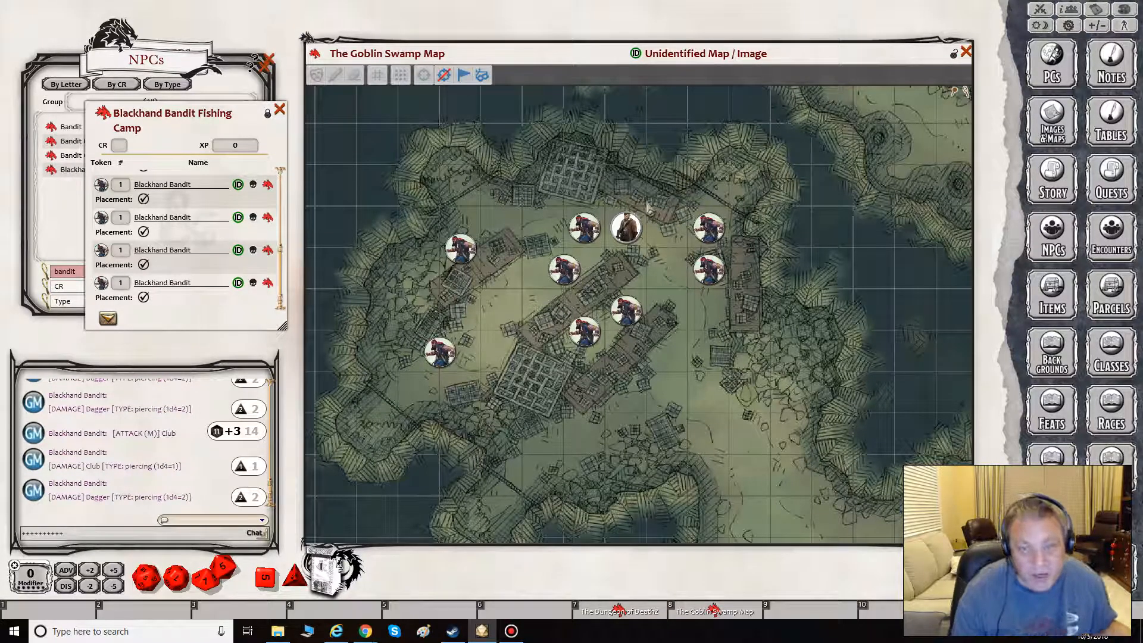
{"action": "left_click_drag", "start_coordinate": [584, 227], "coordinate": [502, 290]}
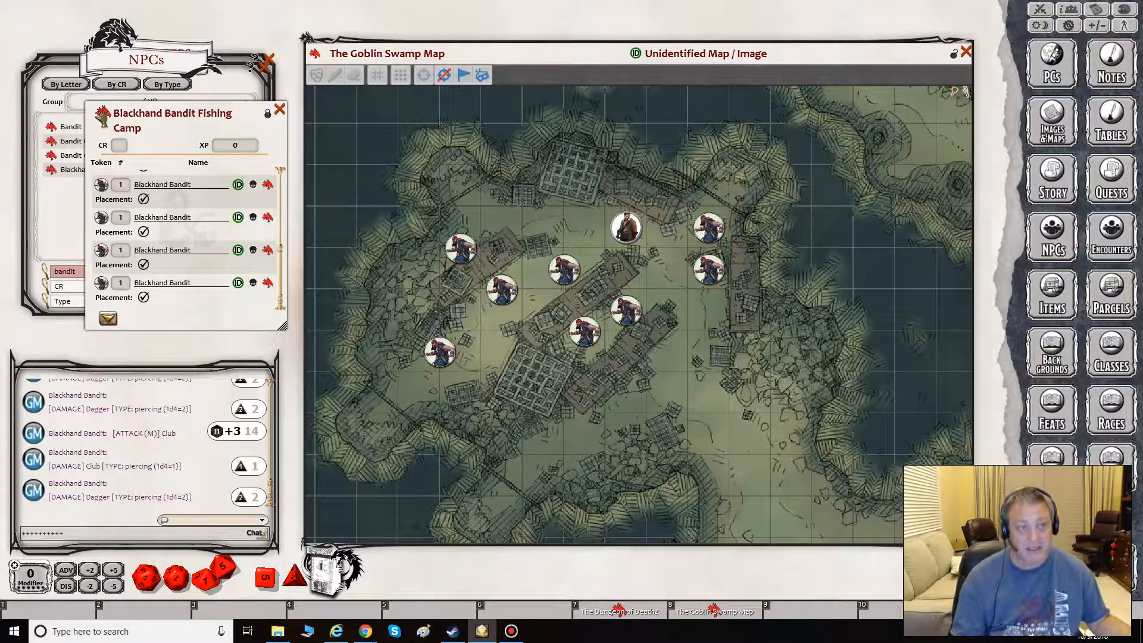
- Pin the Blackhand Bandit Fishing Camp encounter to the map's central dock and close the encounter window
{"action": "left_click_drag", "start_coordinate": [103, 116], "coordinate": [588, 290]}
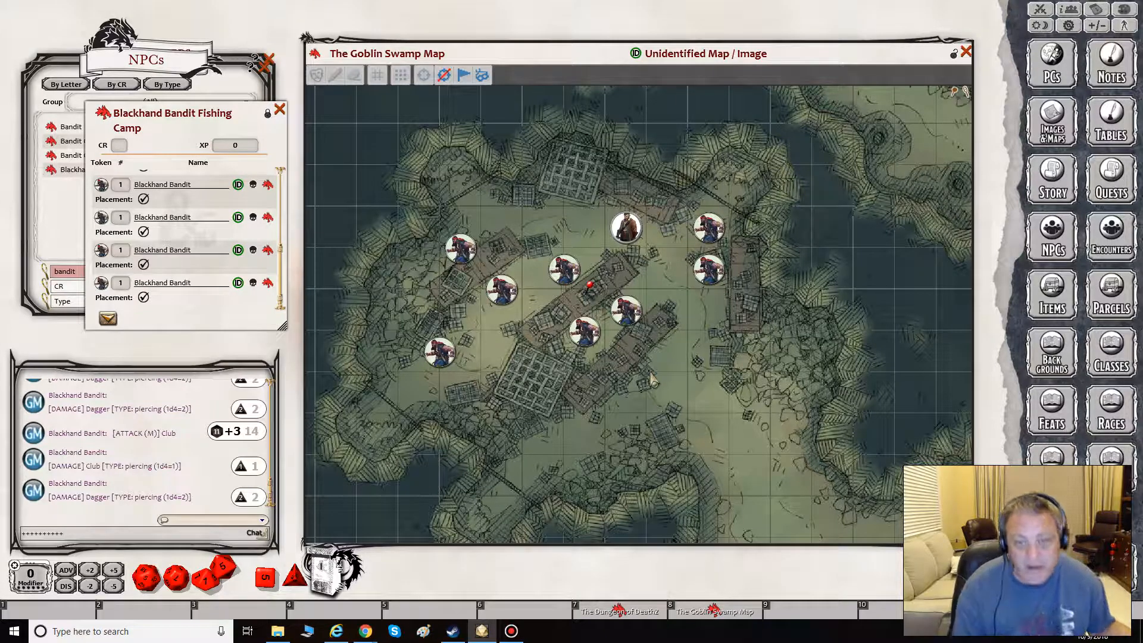
{"action": "left_click", "coordinate": [279, 110]}
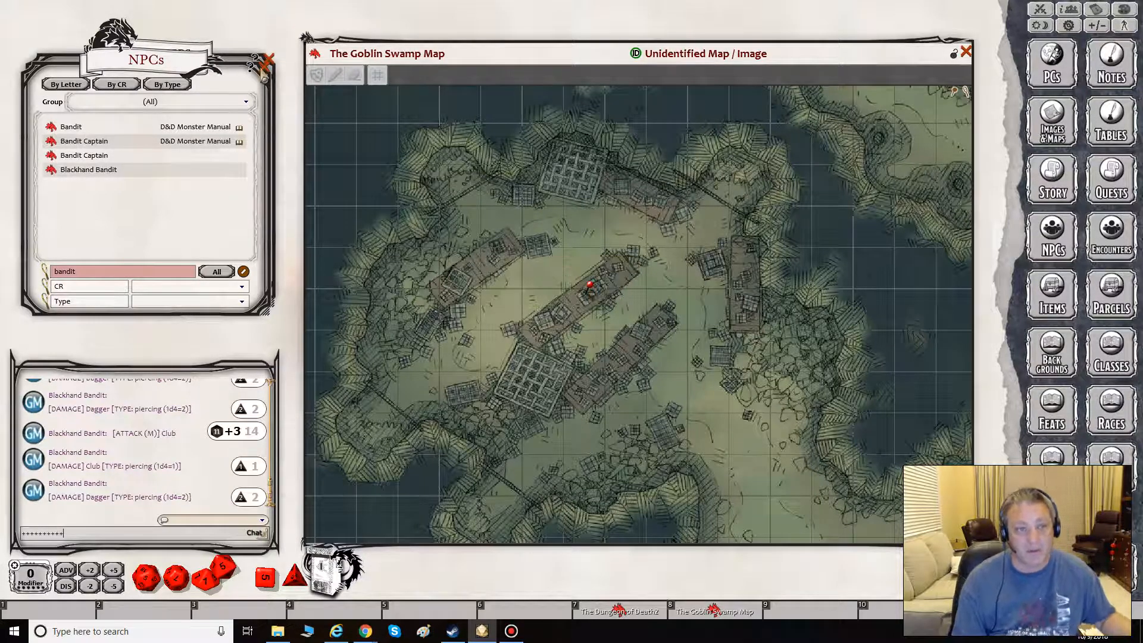
- Close the NPCs list and open the Combat Tracker, moving it farther off the Goblin Swamp Map
{"action": "left_click", "coordinate": [265, 62]}
{"action": "left_click", "coordinate": [270, 56]}
{"action": "left_click", "coordinate": [1041, 11]}
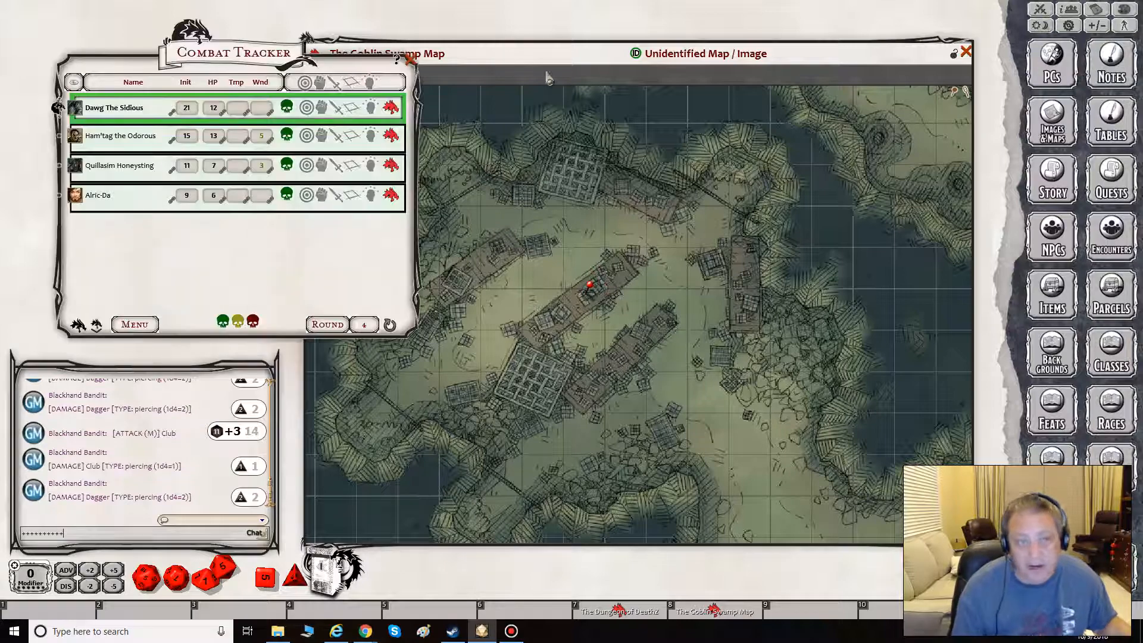
{"action": "left_click_drag", "start_coordinate": [227, 52], "coordinate": [175, 41]}
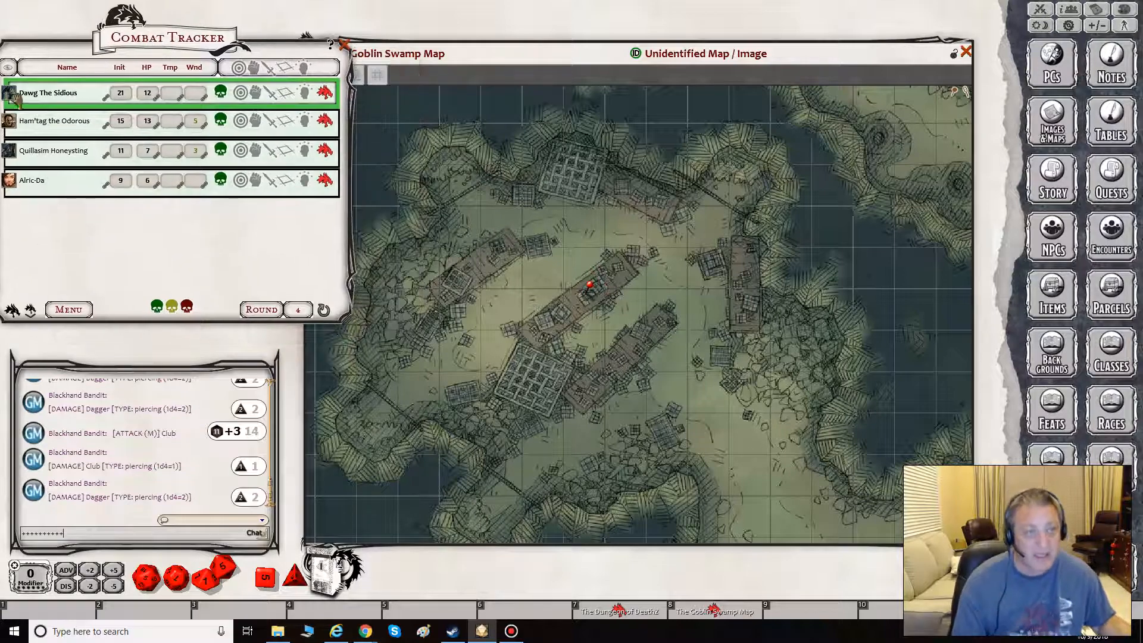
- Place the party characters' tokens from the Combat Tracker in the southeast area of the Goblin Swamp Map
{"action": "left_click_drag", "start_coordinate": [10, 94], "coordinate": [913, 515]}
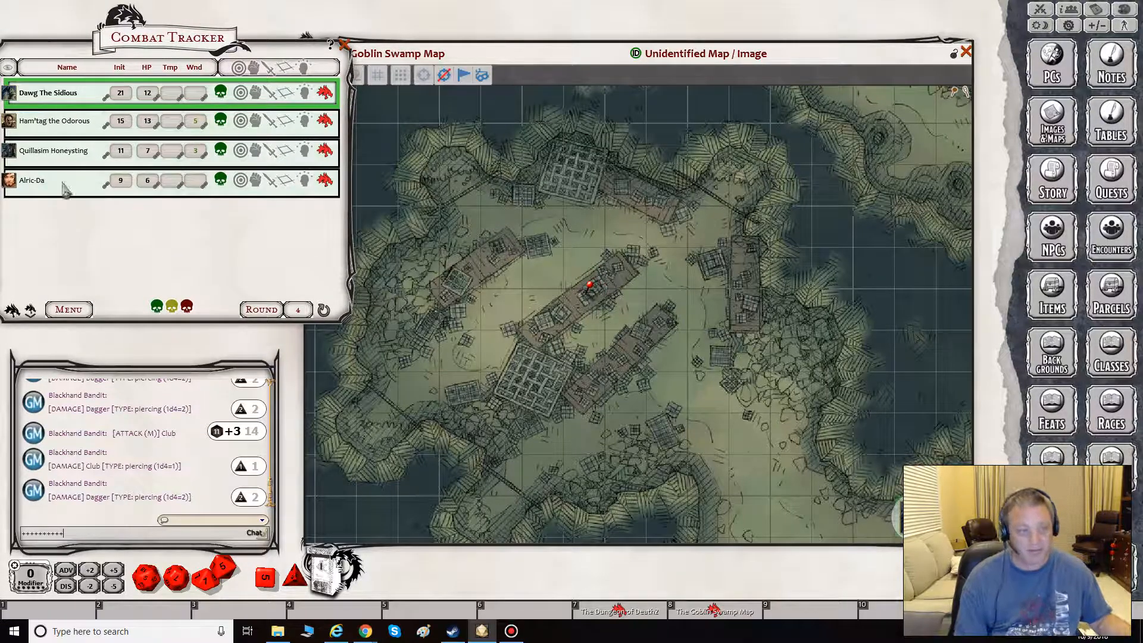
{"action": "left_click_drag", "start_coordinate": [11, 122], "coordinate": [953, 460]}
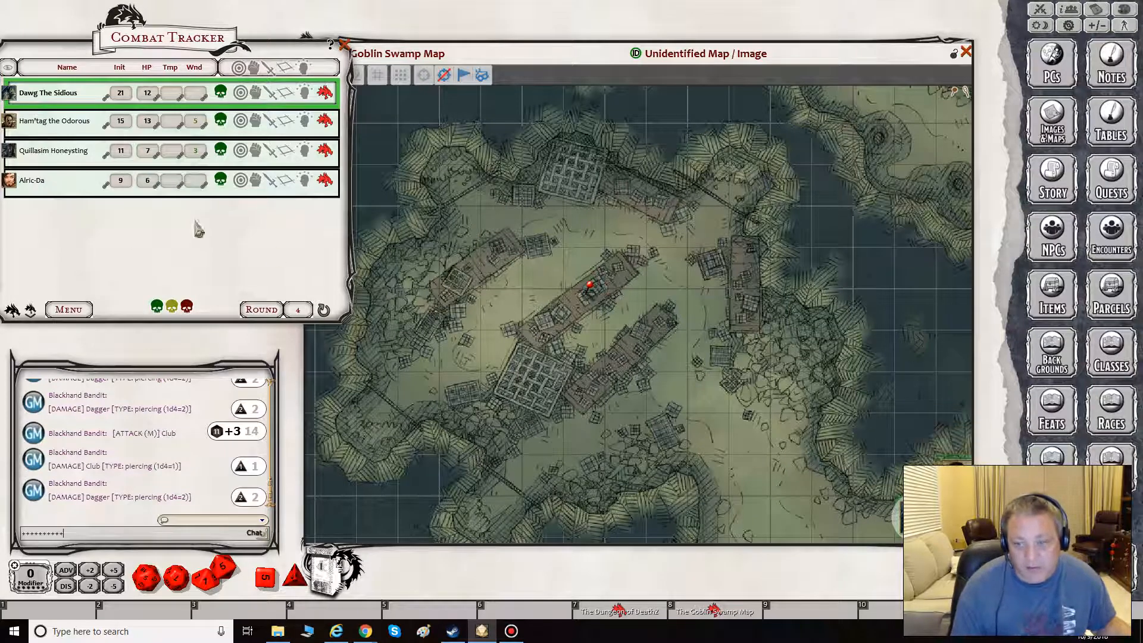
{"action": "left_click_drag", "start_coordinate": [316, 230], "coordinate": [830, 494]}
{"action": "right_click", "coordinate": [829, 494]}
{"action": "left_click", "coordinate": [798, 522]}
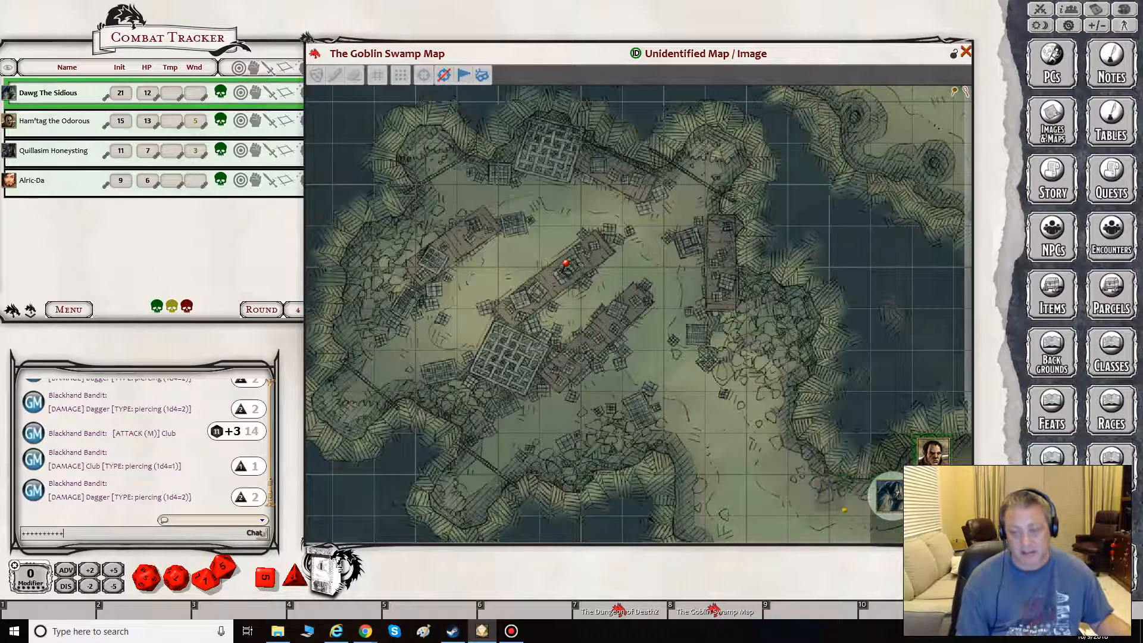
{"action": "mouse_move", "coordinate": [9, 180]}
{"action": "left_mouse_down"}
{"action": "mouse_move", "coordinate": [924, 542]}
{"action": "mouse_move", "coordinate": [932, 498]}
{"action": "mouse_move", "coordinate": [954, 499]}
{"action": "left_mouse_up"}
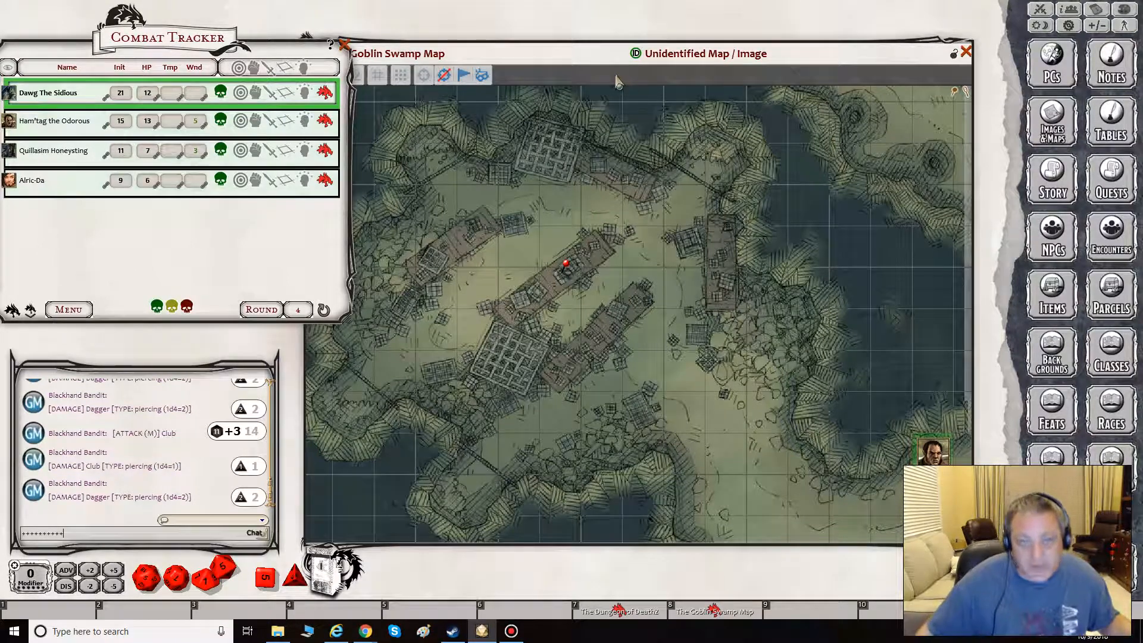
- Open the Blackhand Bandit Fishing Camp encounter from its map pin, add it to the Combat Tracker, and close its window
{"action": "left_click_drag", "start_coordinate": [617, 79], "coordinate": [641, 66]}
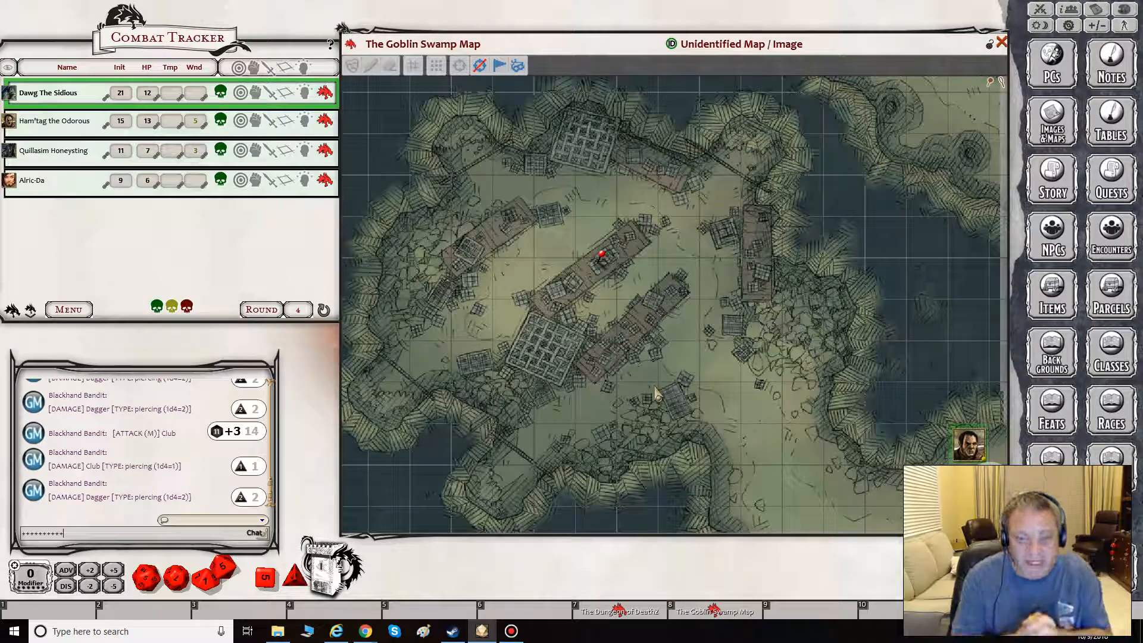
{"action": "double_click", "coordinate": [602, 256]}
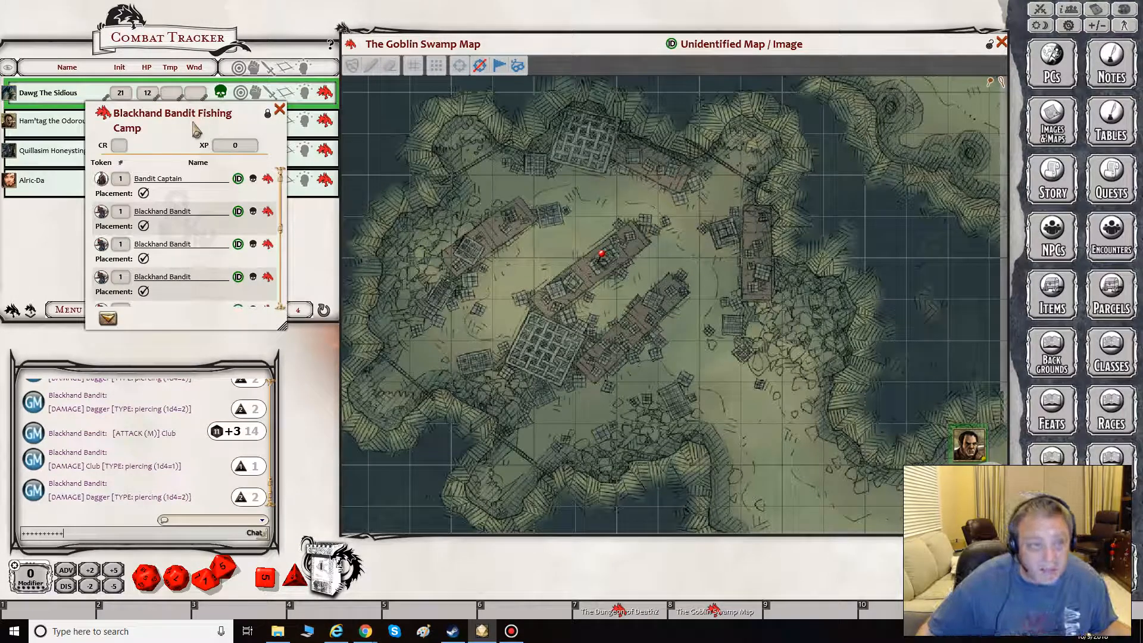
{"action": "left_click_drag", "start_coordinate": [197, 130], "coordinate": [371, 198]}
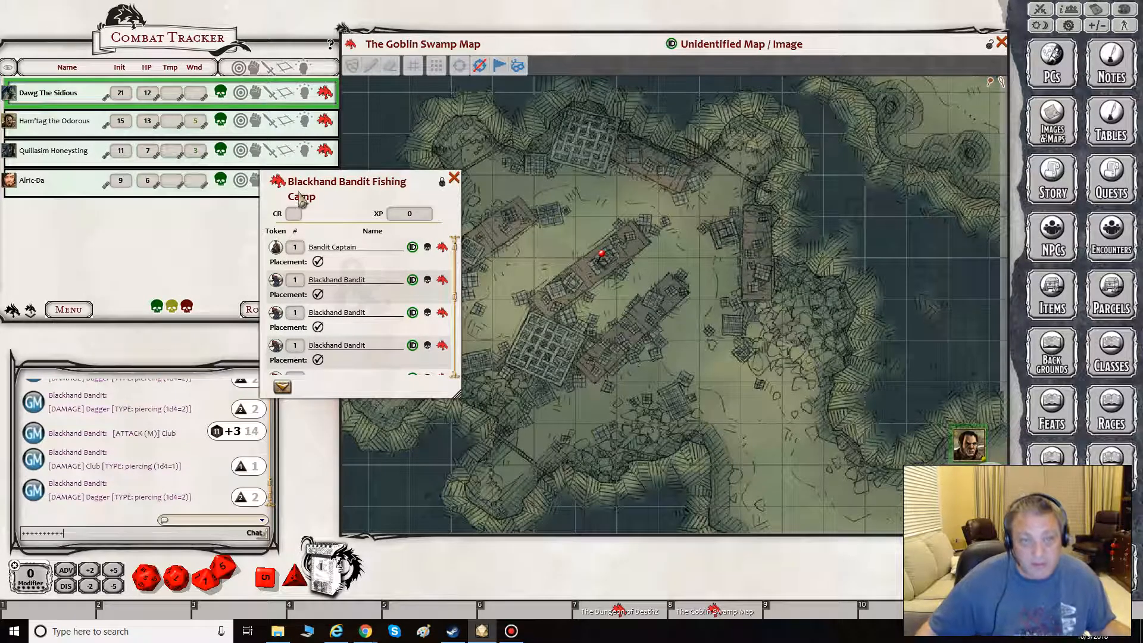
{"action": "left_click", "coordinate": [283, 388]}
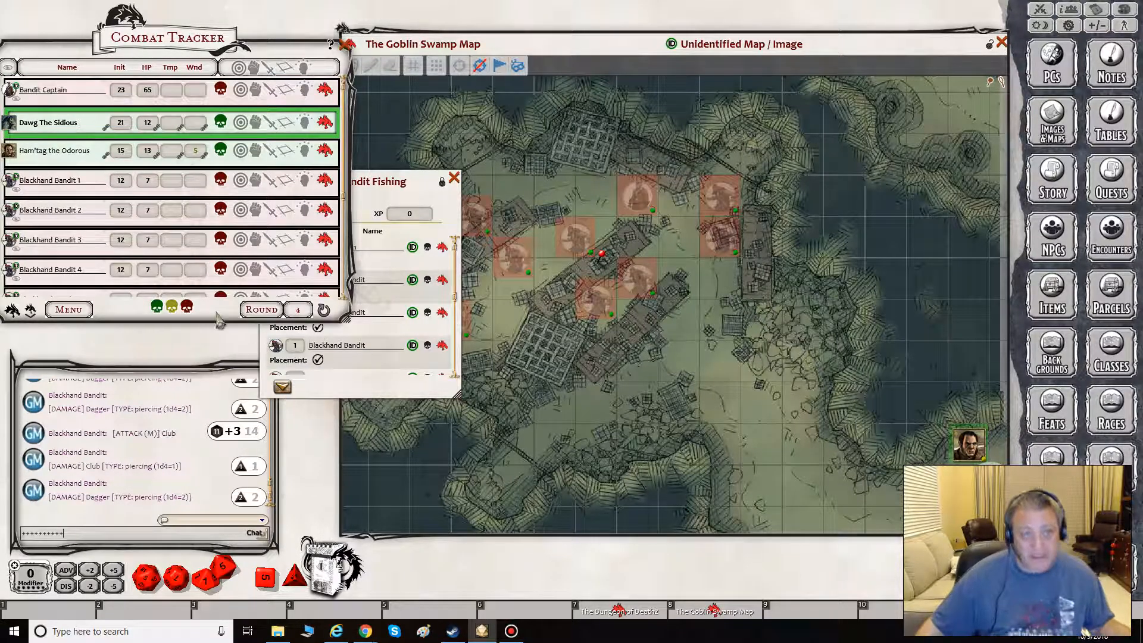
{"action": "left_click_drag", "start_coordinate": [344, 160], "coordinate": [345, 247]}
{"action": "left_click_drag", "start_coordinate": [346, 207], "coordinate": [349, 94]}
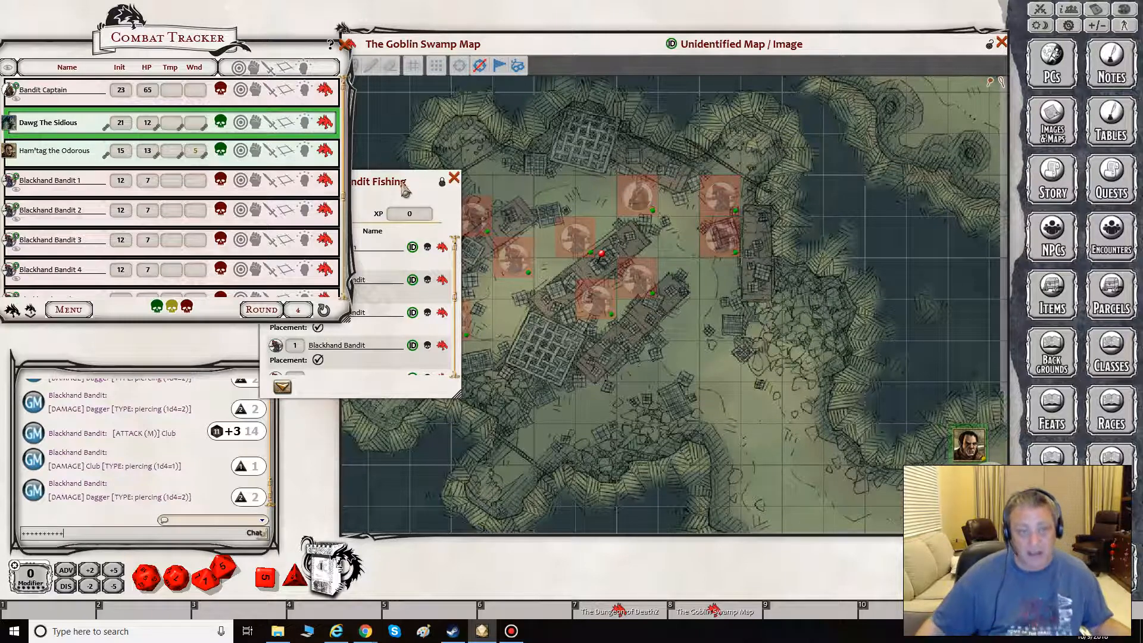
{"action": "left_click_drag", "start_coordinate": [417, 187], "coordinate": [274, 265]}
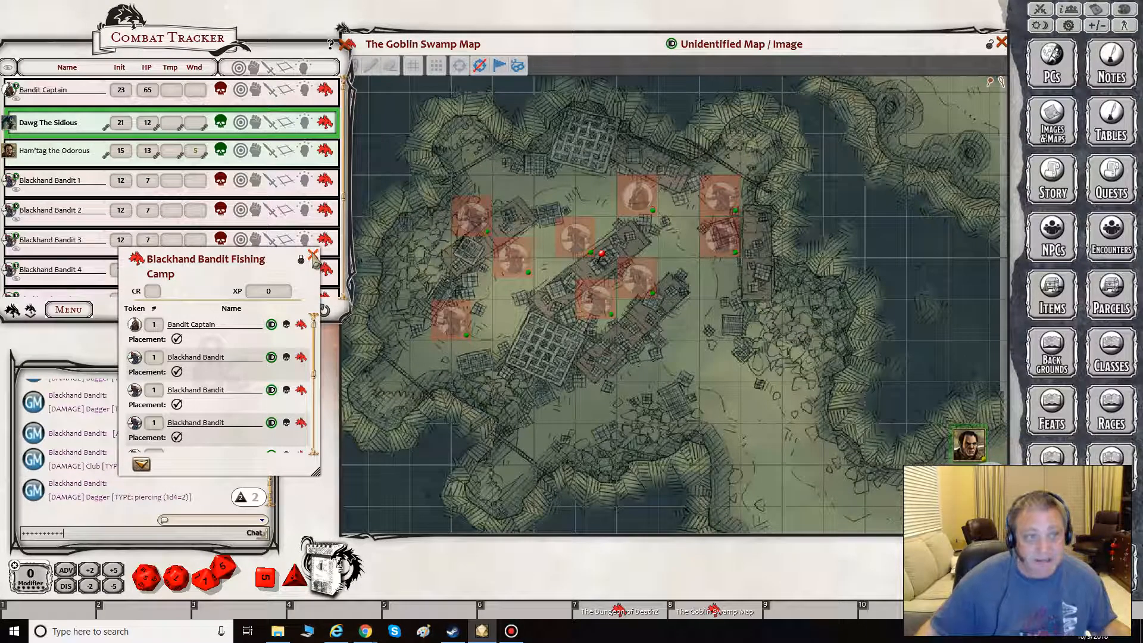
{"action": "left_click", "coordinate": [313, 256]}
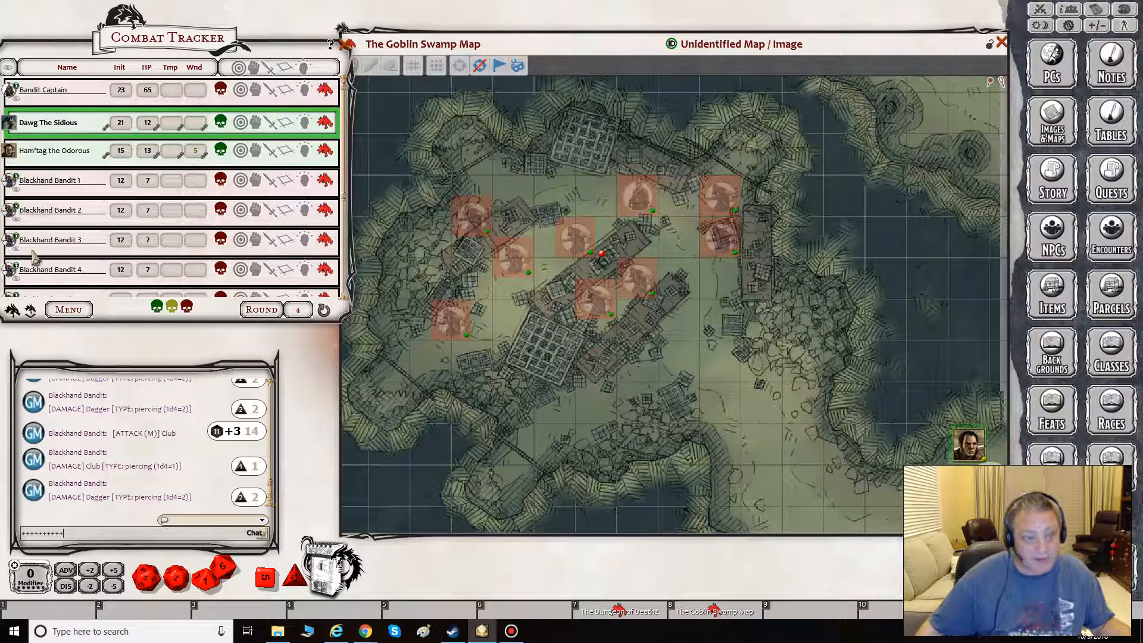
- Make two Blackhand Bandits between the central docks visible to players through the Combat Tracker
{"action": "scroll", "coordinate": [27, 262], "scroll_direction": "down", "scroll_amount": 1}
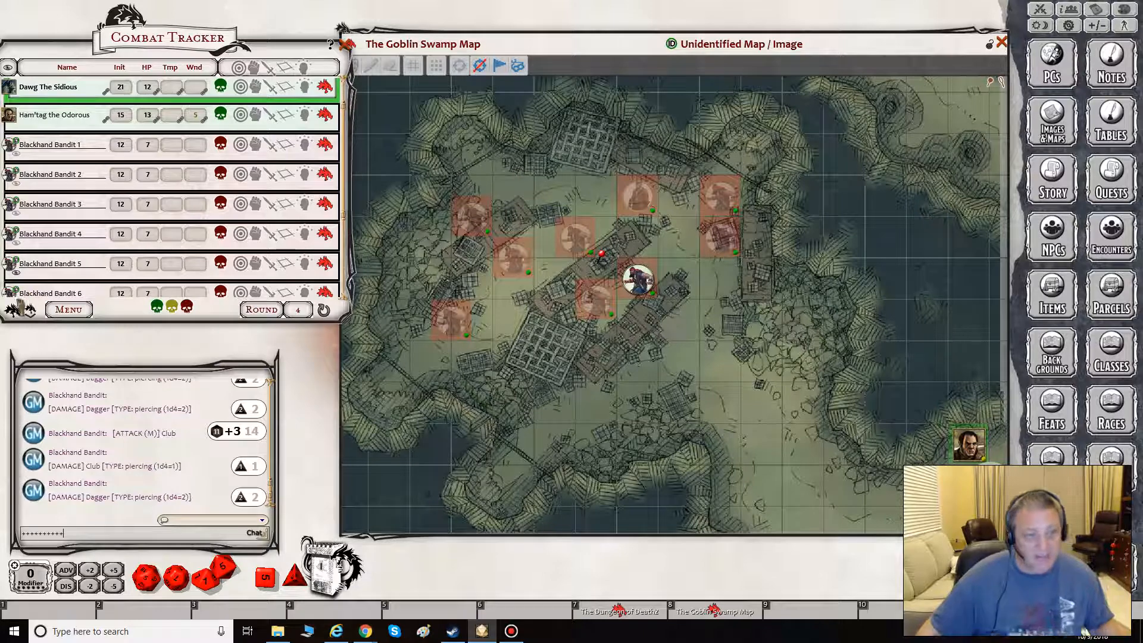
{"action": "scroll", "coordinate": [25, 283], "scroll_direction": "down", "scroll_amount": 1}
{"action": "scroll", "coordinate": [25, 274], "scroll_direction": "down", "scroll_amount": 1}
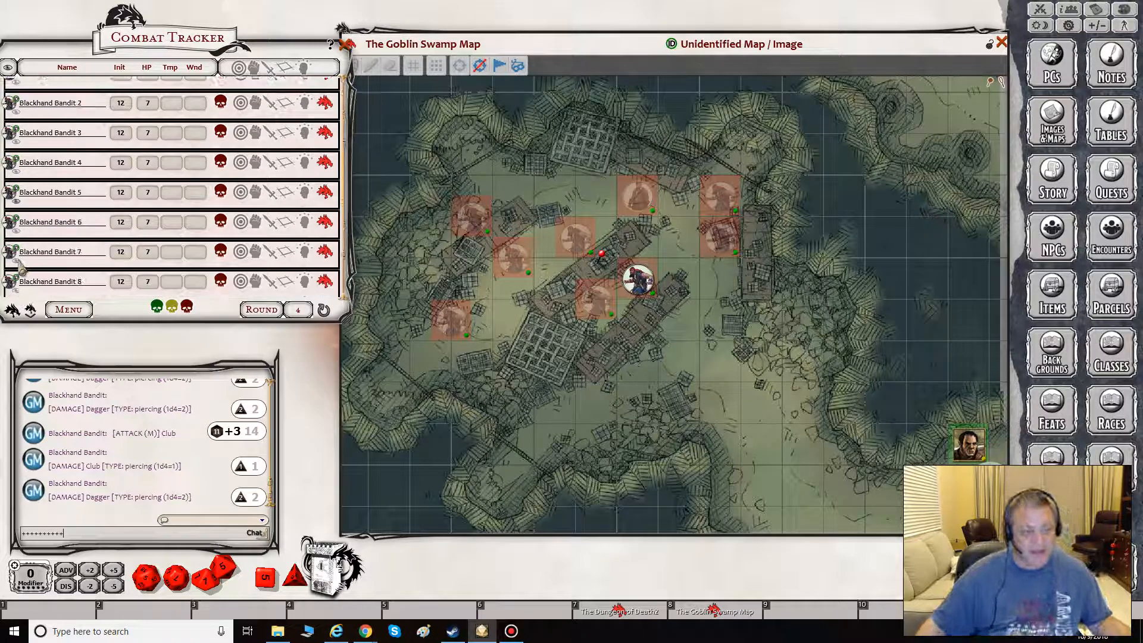
{"action": "left_click", "coordinate": [18, 261]}
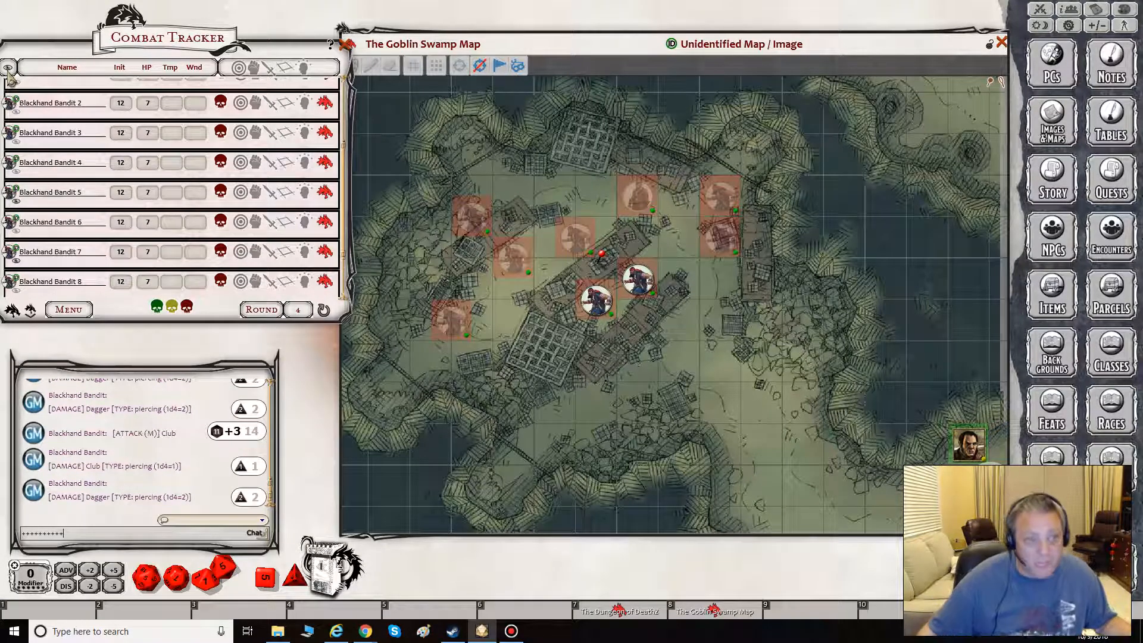
{"action": "left_click_drag", "start_coordinate": [12, 75], "coordinate": [47, 77]}
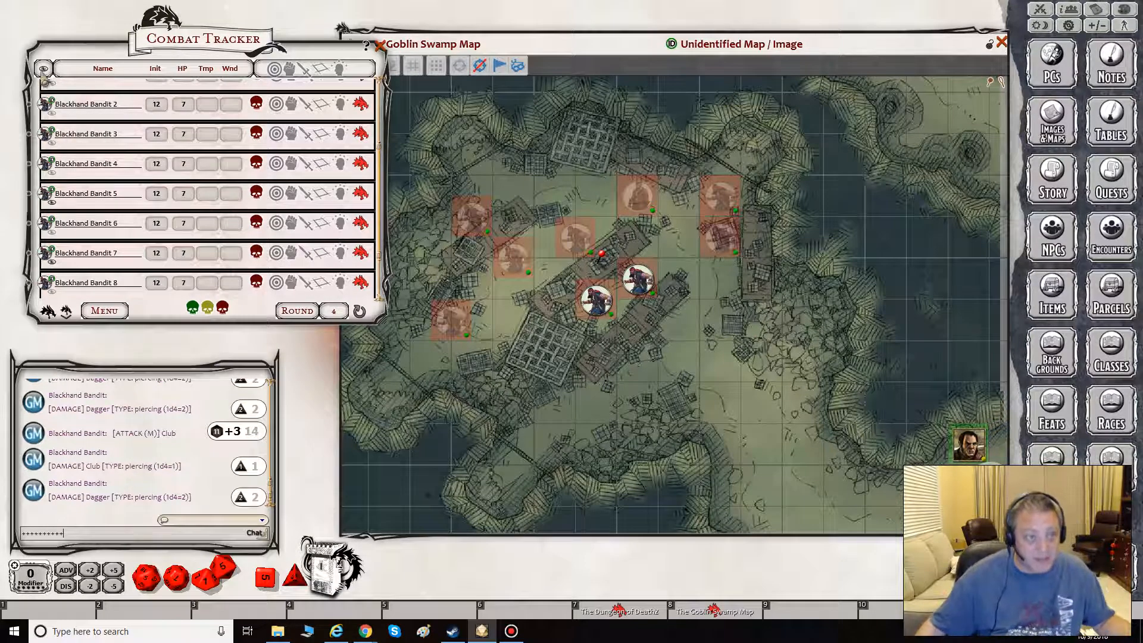
{"action": "scroll", "coordinate": [68, 113], "scroll_direction": "up", "scroll_amount": 1}
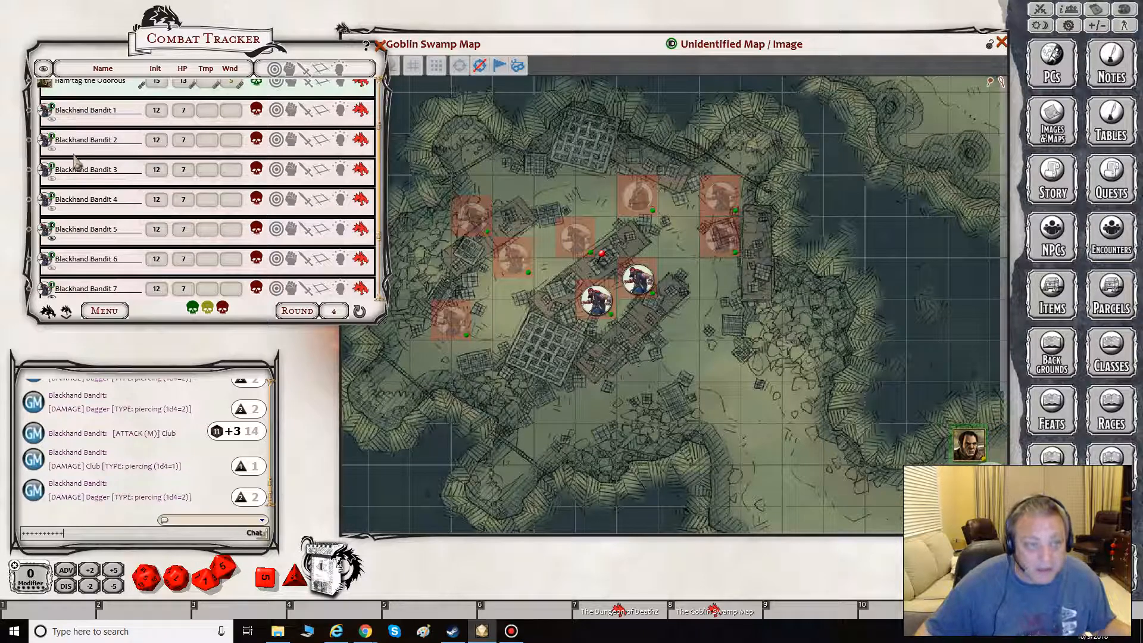
{"action": "scroll", "coordinate": [78, 164], "scroll_direction": "up", "scroll_amount": 1}
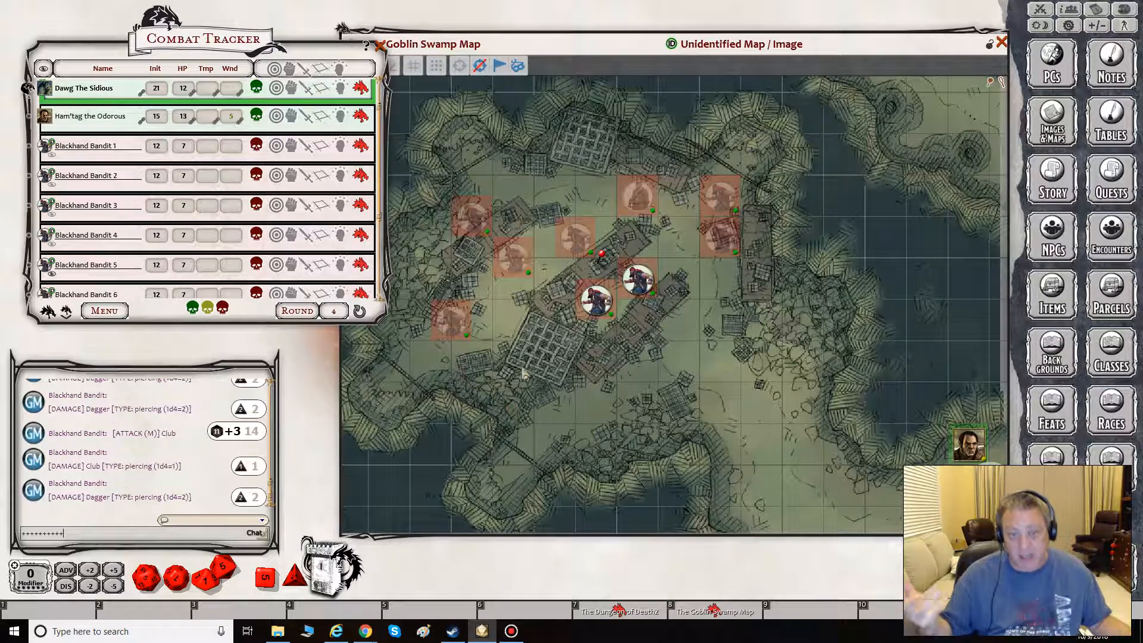
- Select the bandit tokens on the Goblin Swamp Map and clear all tokens from it
{"action": "right_click", "coordinate": [593, 302]}
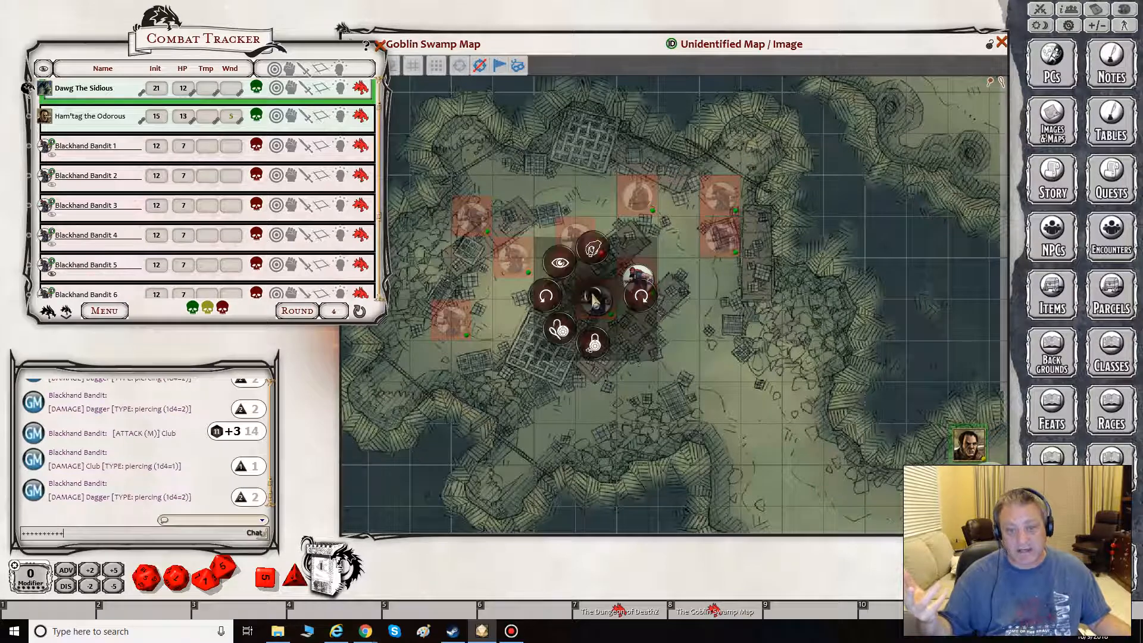
{"action": "left_click", "coordinate": [435, 67]}
{"action": "left_click_drag", "start_coordinate": [404, 117], "coordinate": [775, 387]}
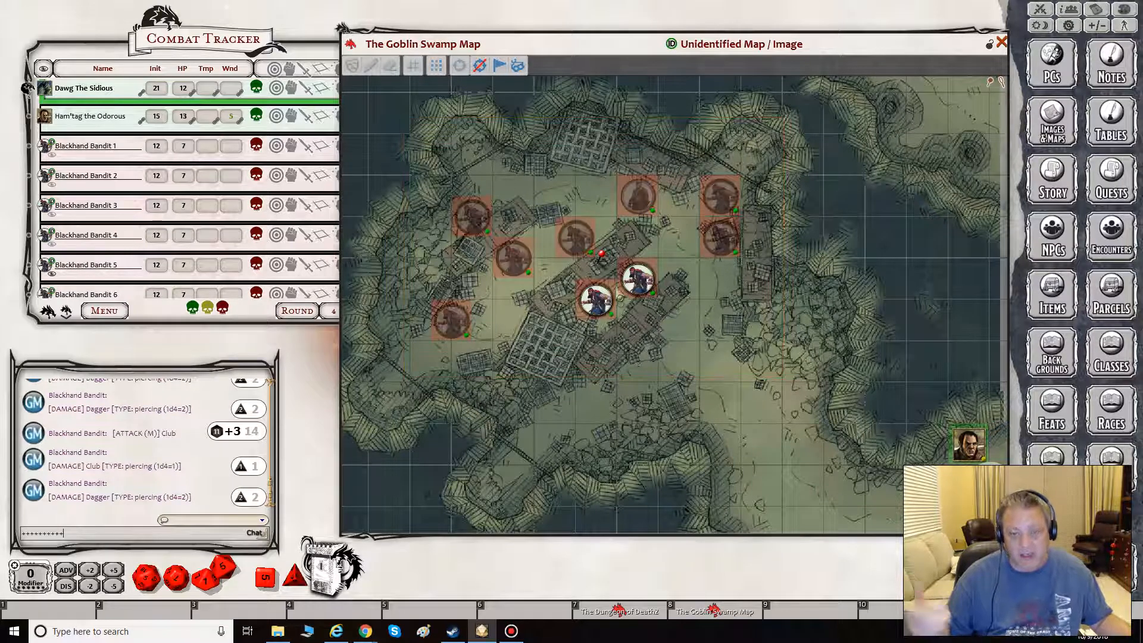
{"action": "right_click", "coordinate": [637, 278]}
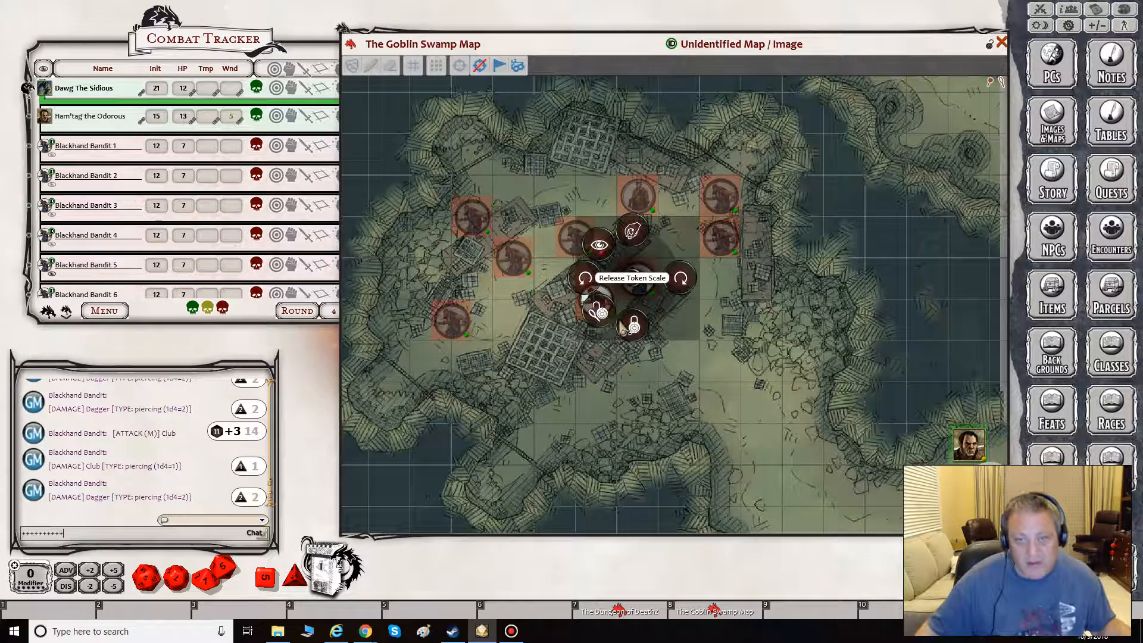
{"action": "left_click", "coordinate": [632, 232]}
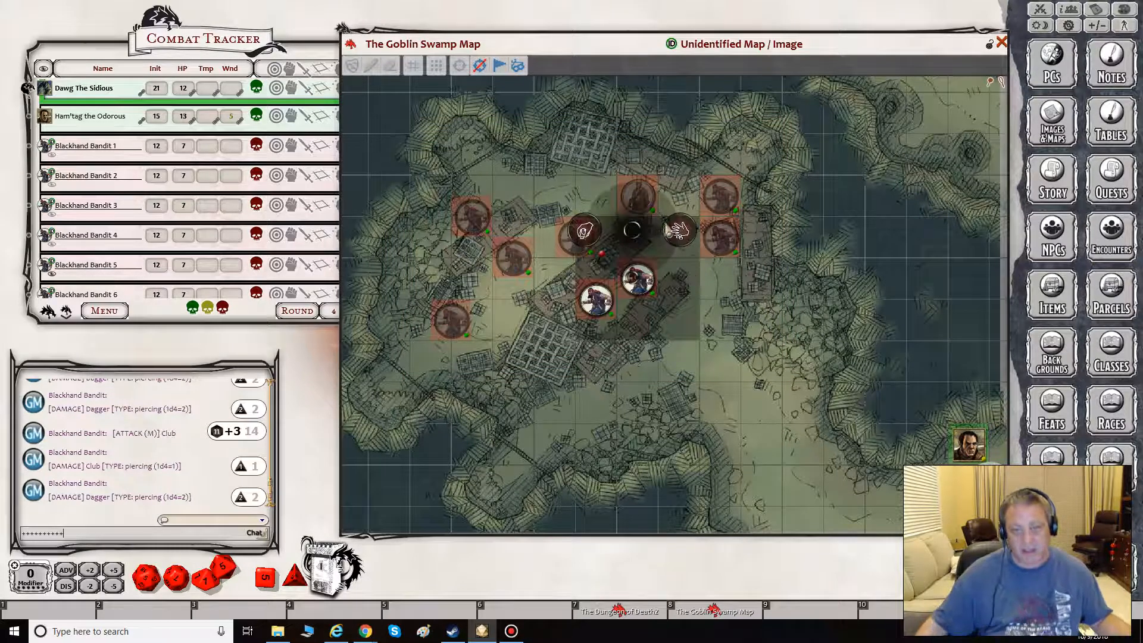
{"action": "left_click", "coordinate": [680, 232]}
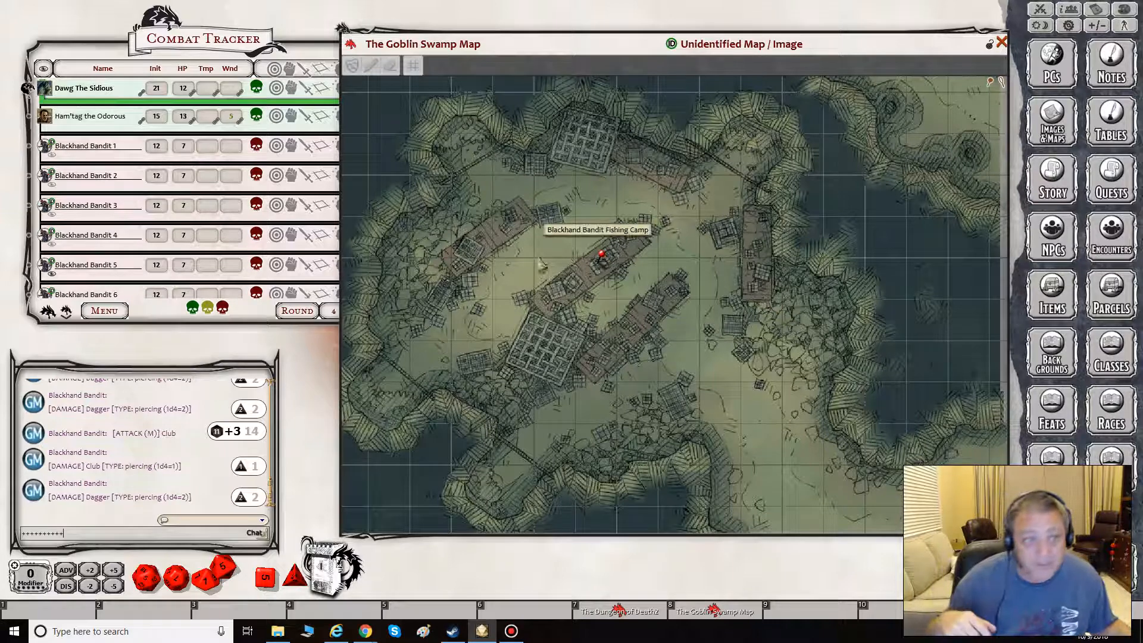
- Delete the Bandit Captain and all Blackhand Bandits from the Combat Tracker, keeping the party characters
{"action": "left_click", "coordinate": [105, 319]}
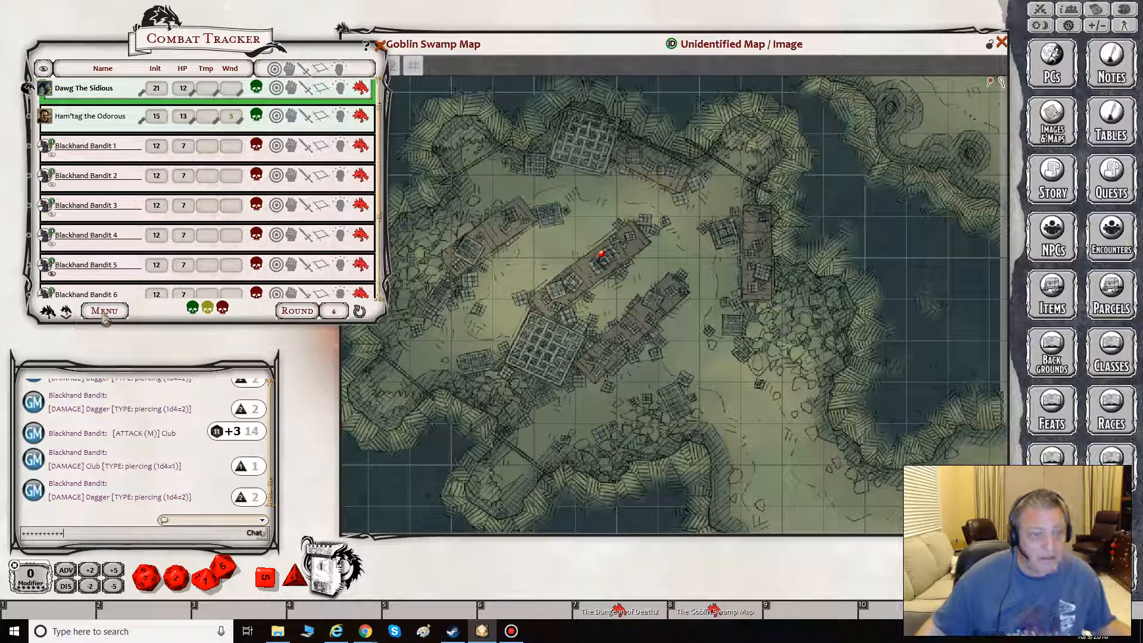
{"action": "right_click", "coordinate": [104, 320]}
{"action": "left_click", "coordinate": [155, 310]}
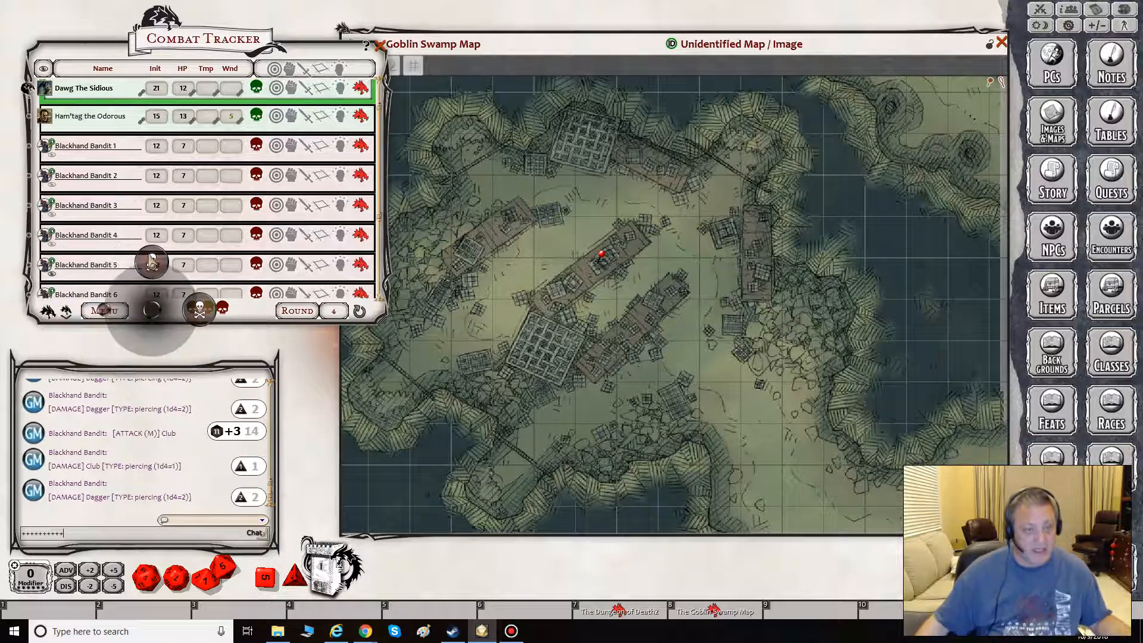
{"action": "left_click", "coordinate": [200, 308]}
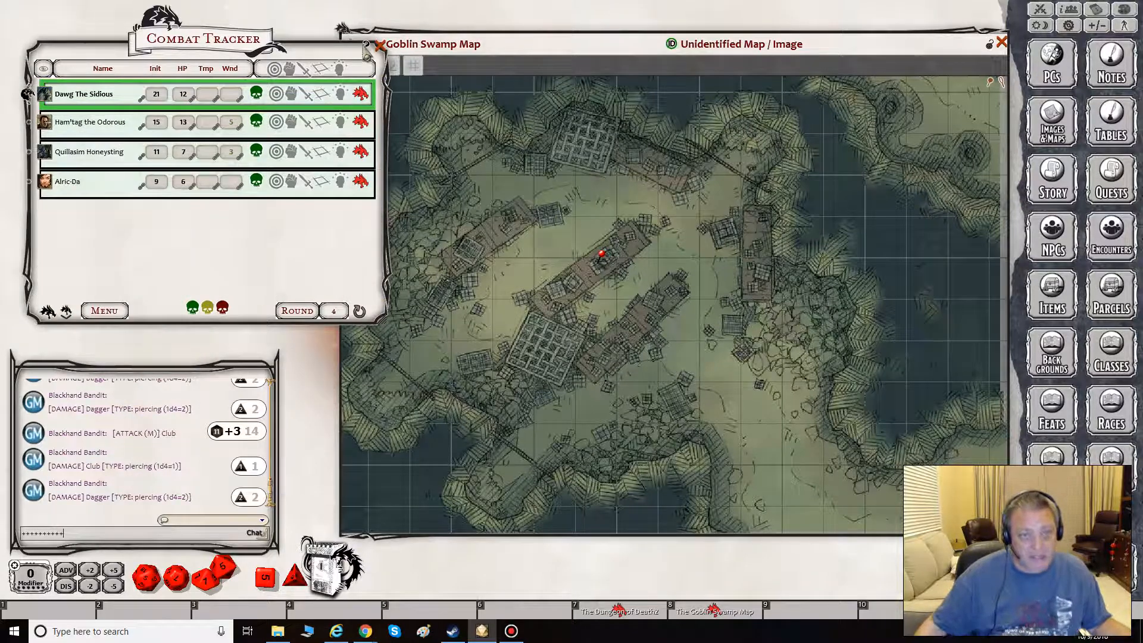
- Place party character tokens from the Combat Tracker onto the Goblin Swamp Map's southeast area, rearranging the map and tracker windows to fit
{"action": "left_click_drag", "start_coordinate": [44, 95], "coordinate": [974, 467]}
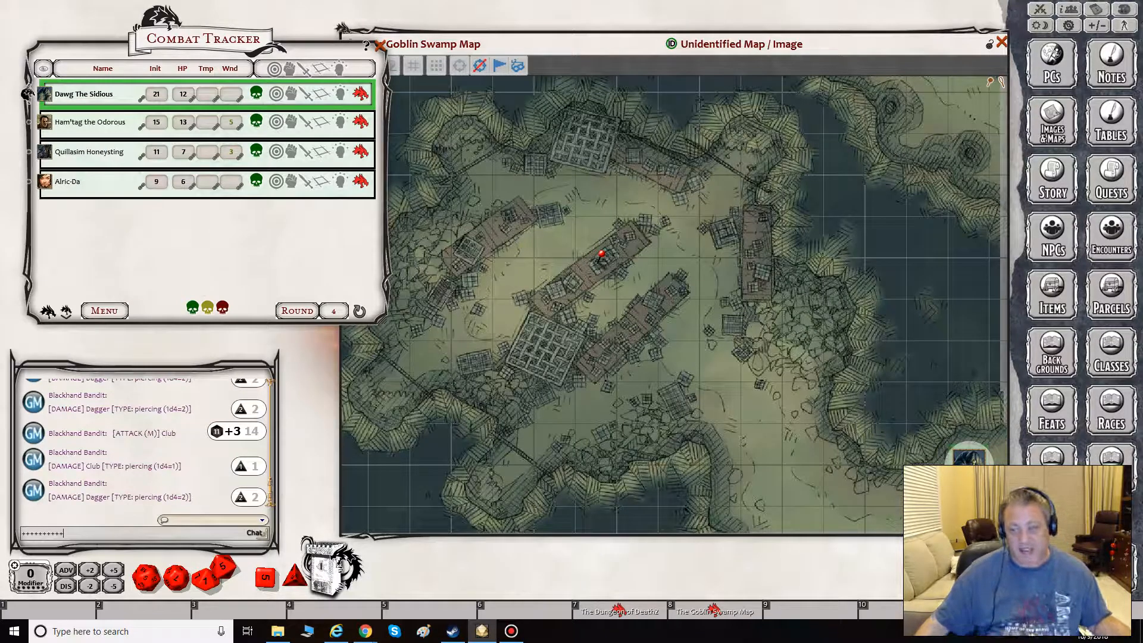
{"action": "left_click_drag", "start_coordinate": [1007, 534], "coordinate": [1038, 566]}
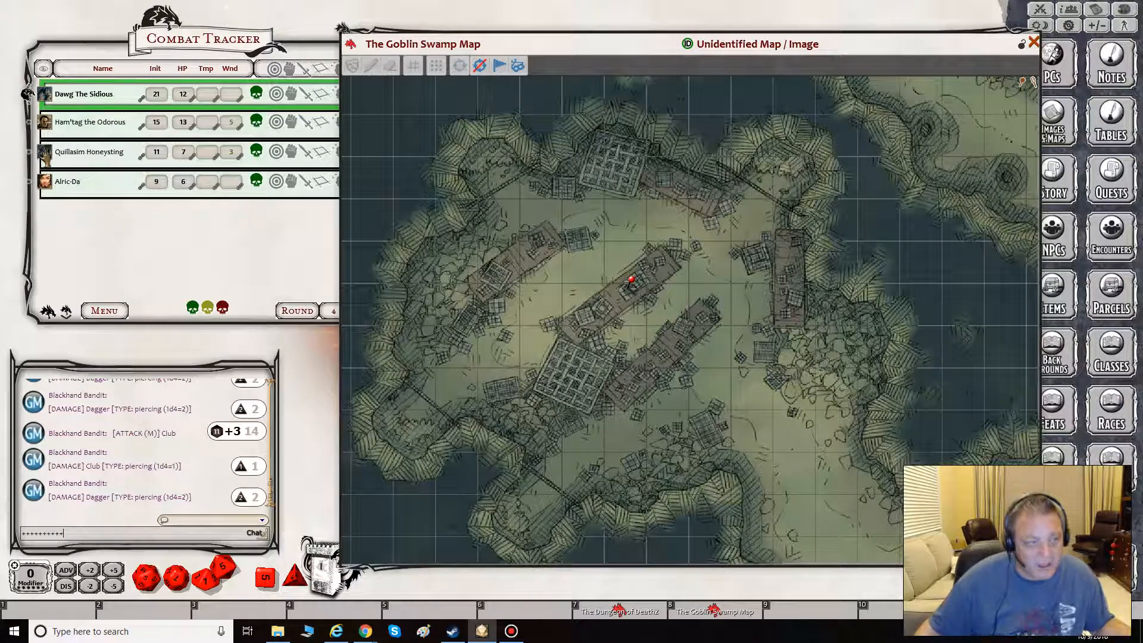
{"action": "left_click_drag", "start_coordinate": [44, 152], "coordinate": [791, 475]}
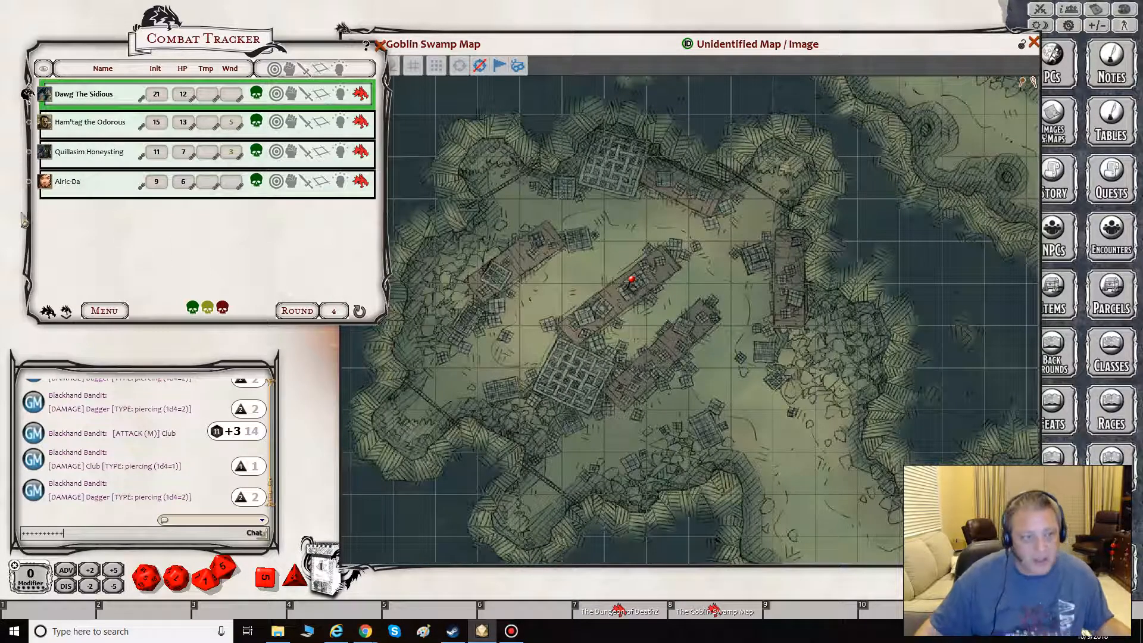
{"action": "left_click_drag", "start_coordinate": [45, 183], "coordinate": [864, 538]}
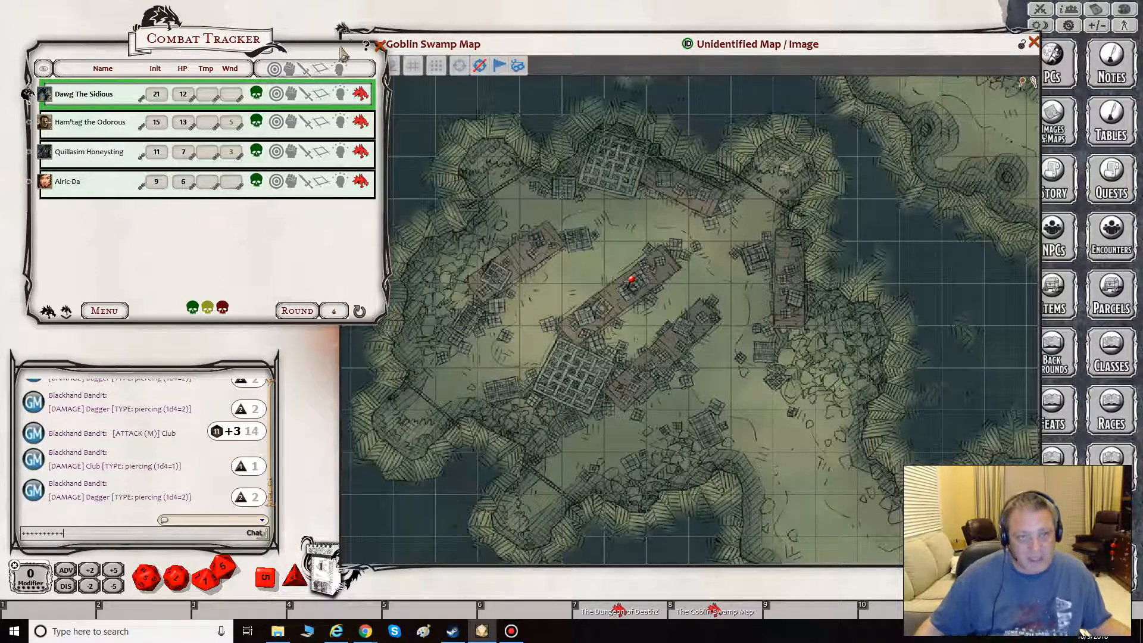
{"action": "left_click_drag", "start_coordinate": [343, 54], "coordinate": [305, 41]}
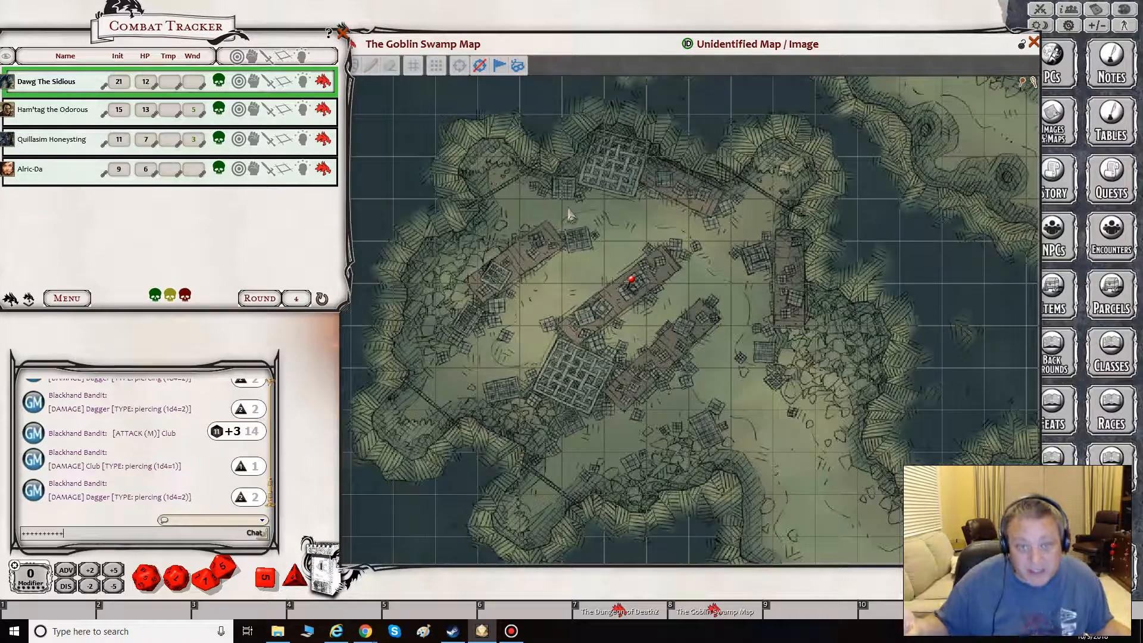
- Add the Blackhand Bandit Fishing Camp encounter to the Combat Tracker from its map pin and close the encounter window
{"action": "mouse_move", "coordinate": [632, 285]}
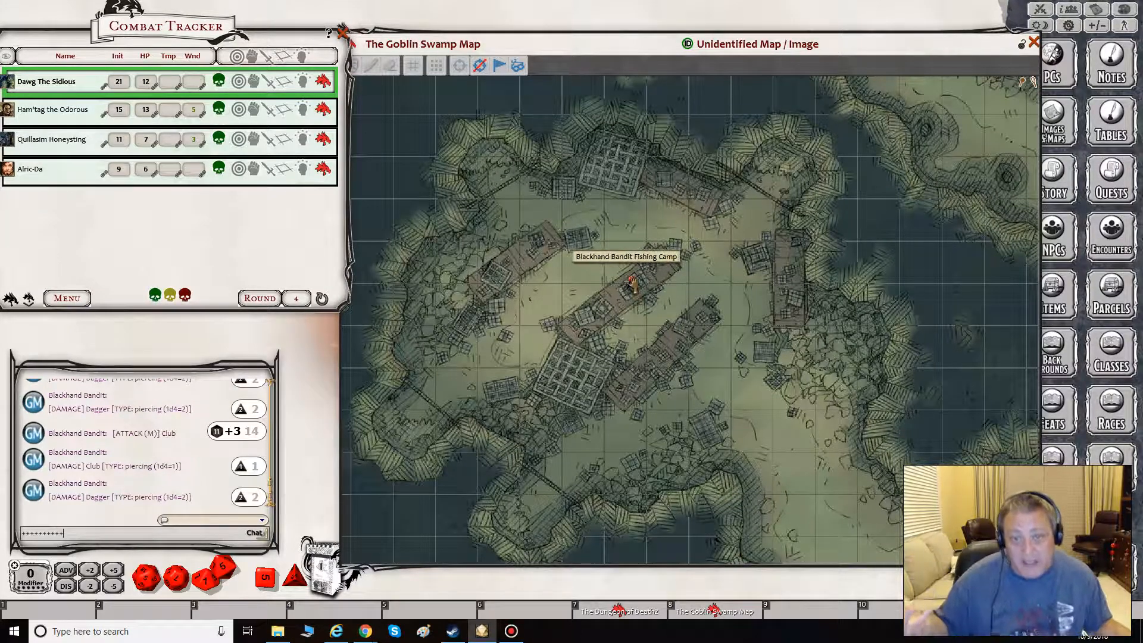
{"action": "double_click", "coordinate": [631, 285]}
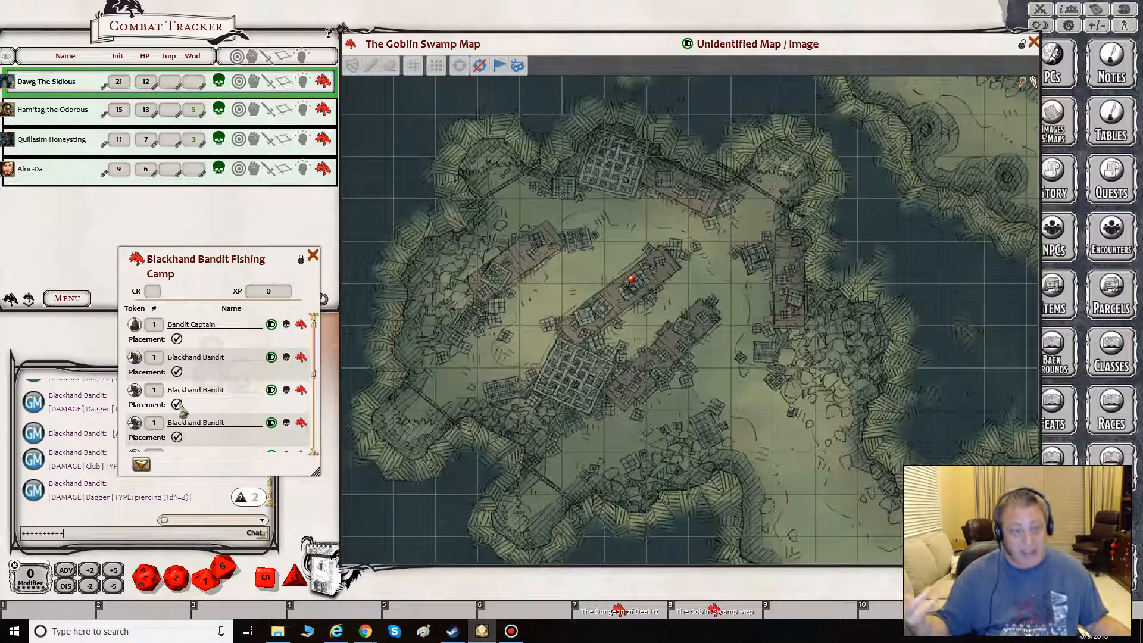
{"action": "left_click", "coordinate": [144, 469]}
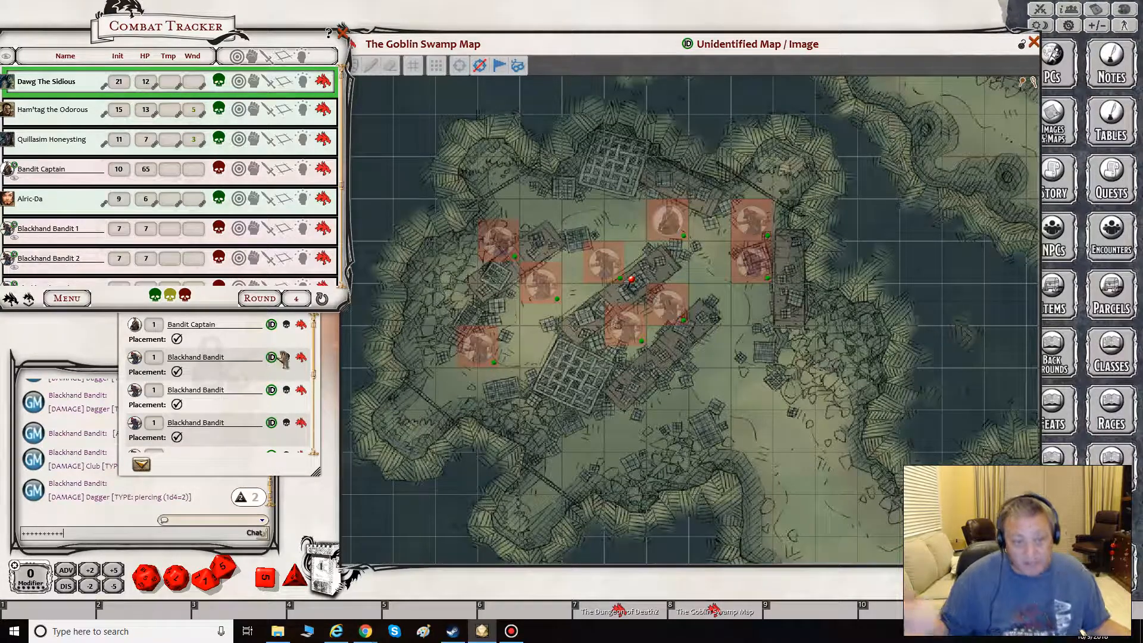
{"action": "left_click", "coordinate": [232, 460]}
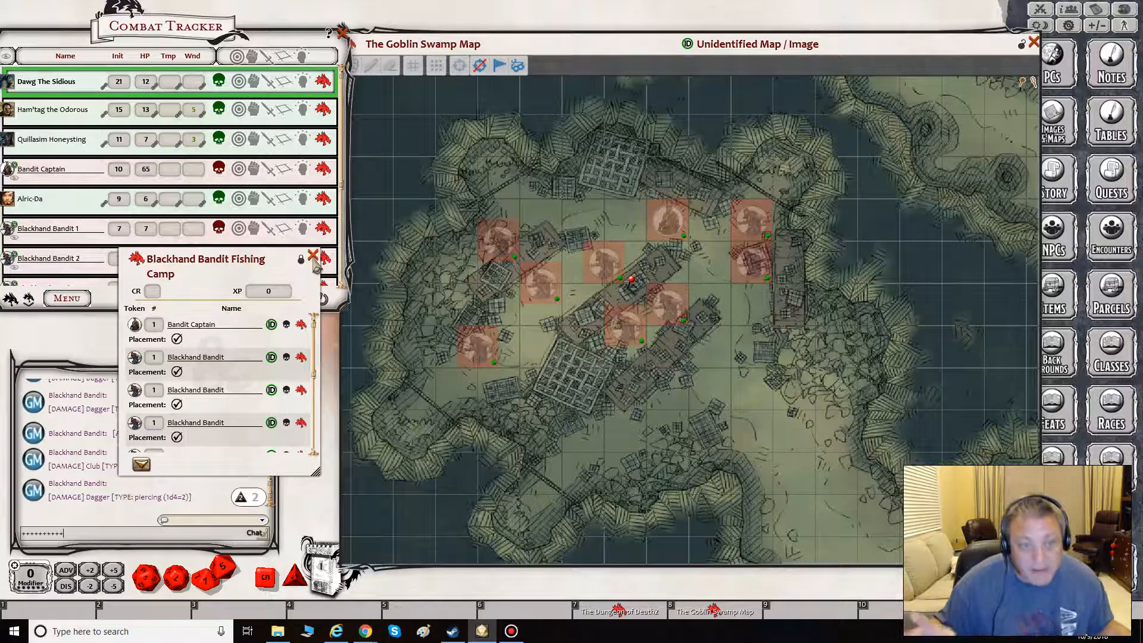
{"action": "left_click", "coordinate": [313, 256]}
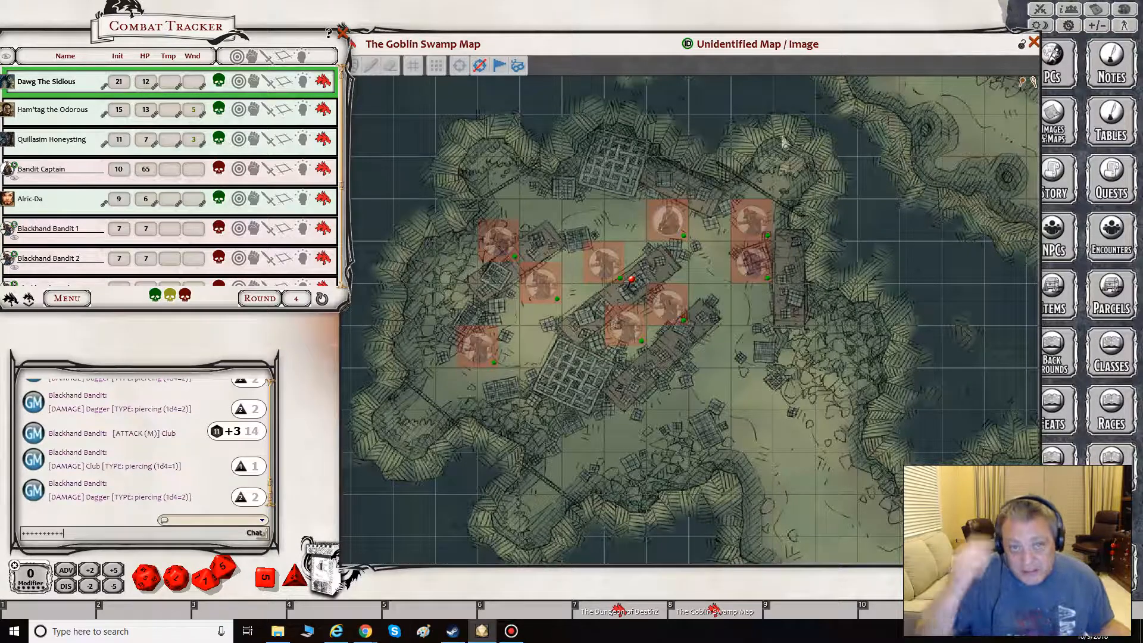
- Turn on list editing for the Encounters list and close it
{"action": "left_click", "coordinate": [1110, 241]}
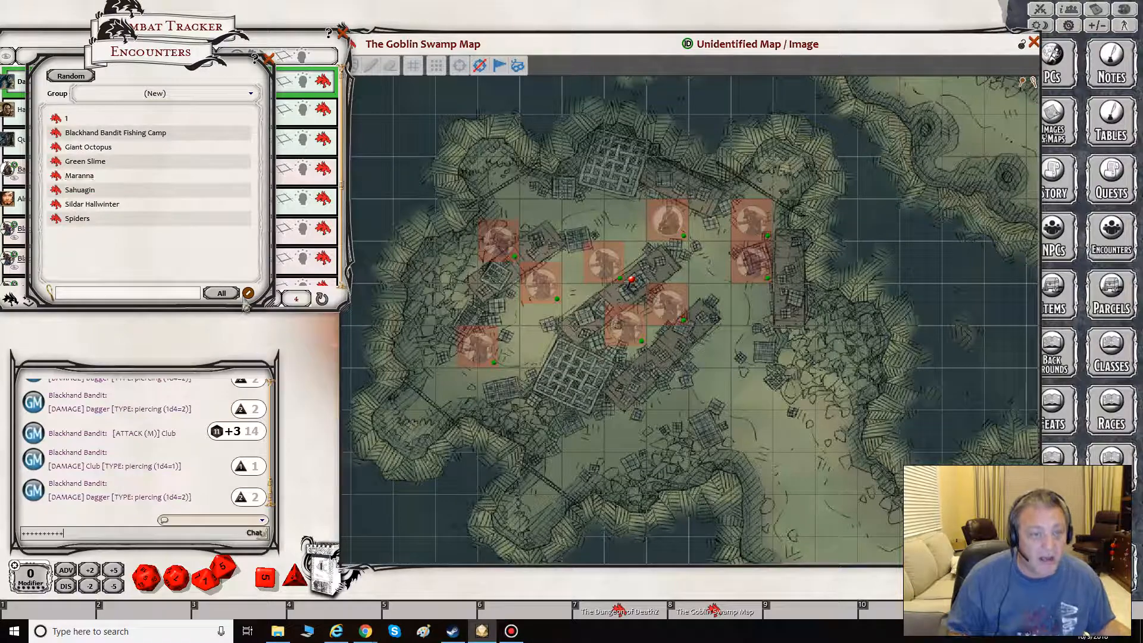
{"action": "left_click", "coordinate": [248, 294]}
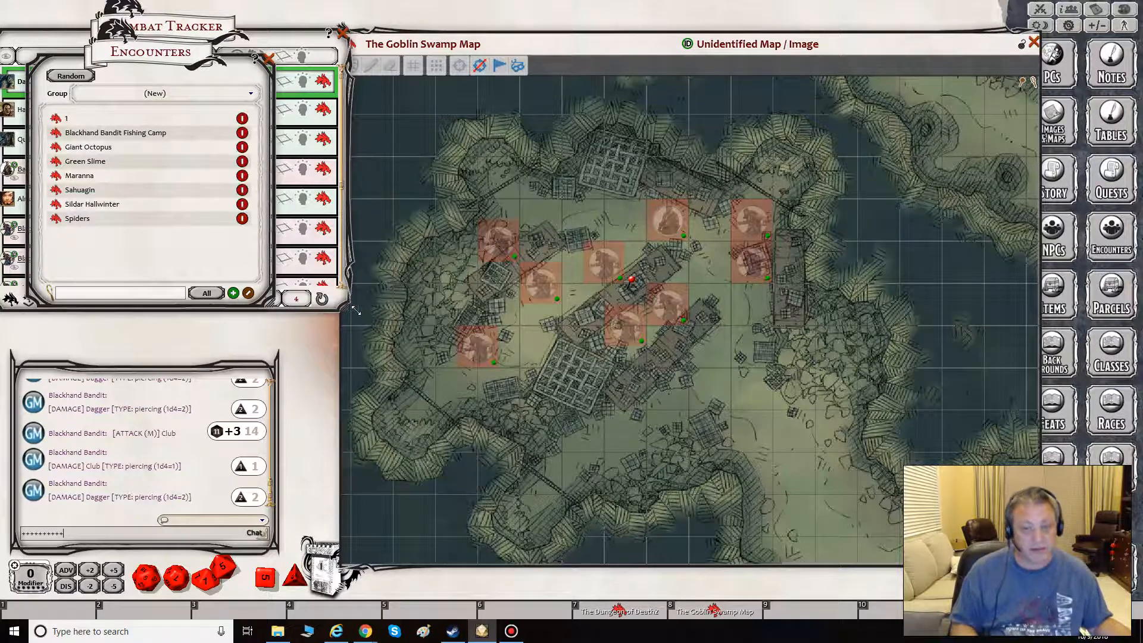
{"action": "left_click", "coordinate": [269, 58]}
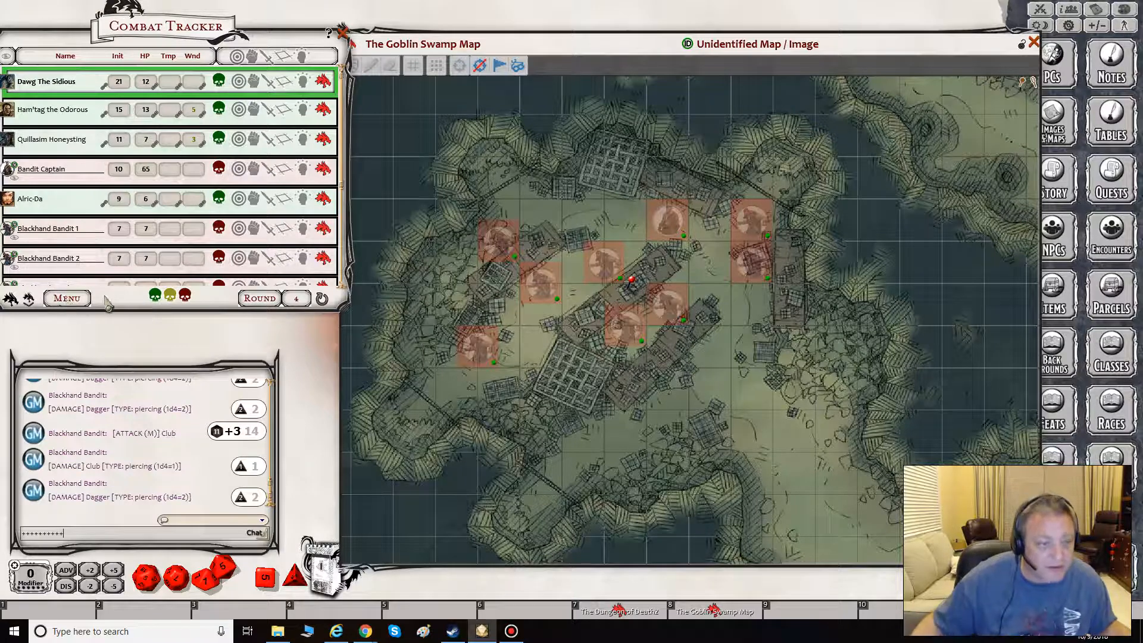
- Delete all non-friendly combatants from the Combat Tracker and delete the encounter's link pin from the Goblin Swamp Map
{"action": "right_click", "coordinate": [104, 296]}
{"action": "left_click", "coordinate": [152, 298]}
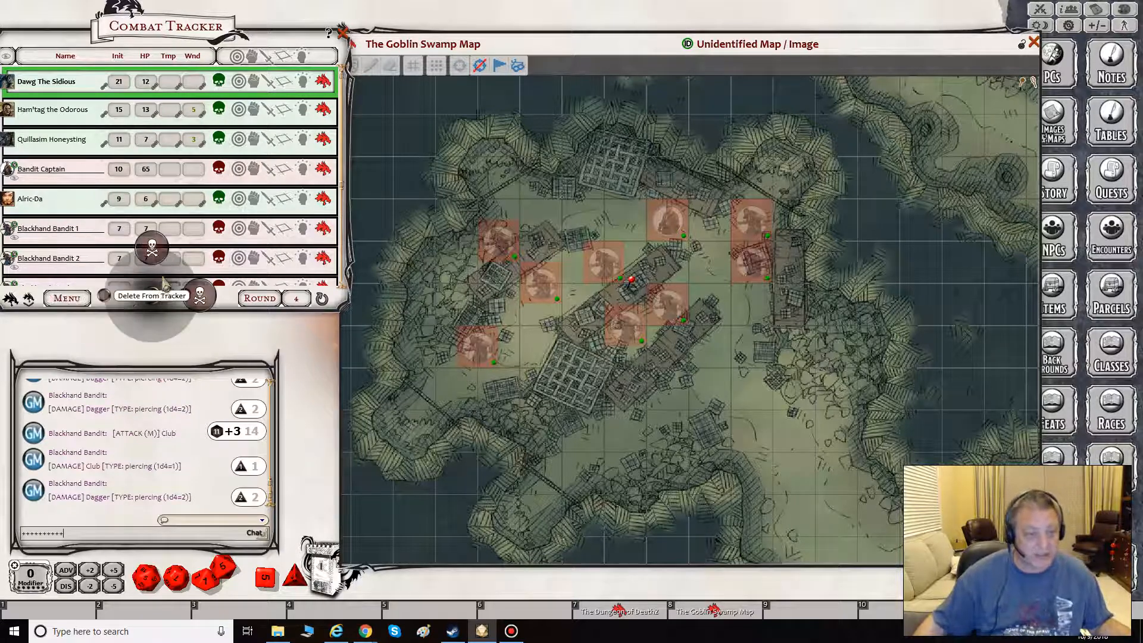
{"action": "left_click", "coordinate": [153, 249]}
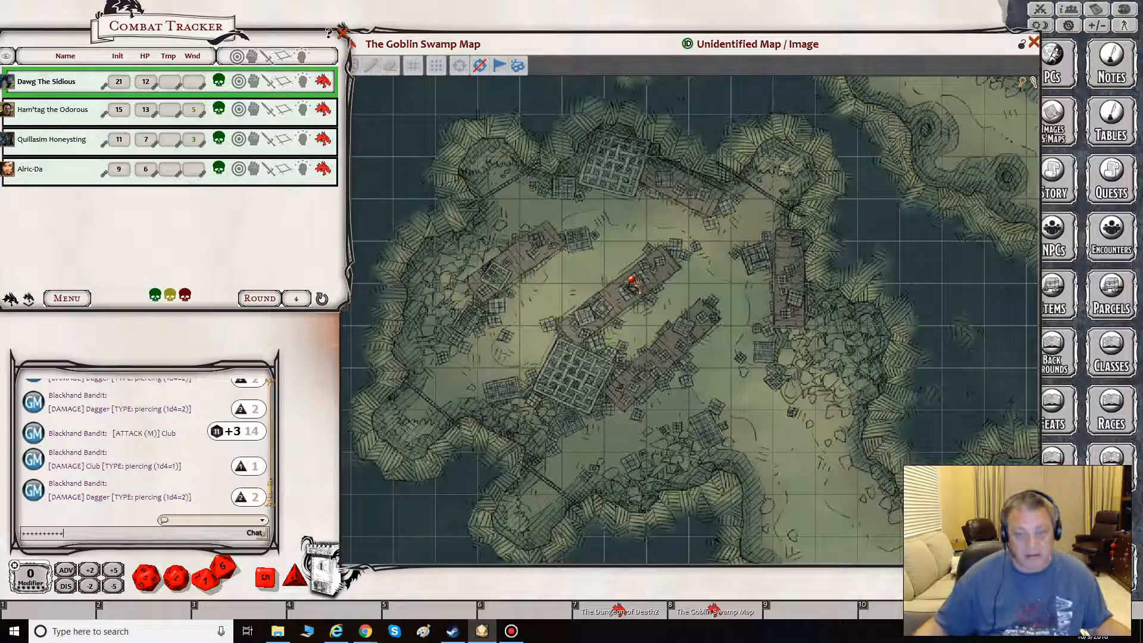
{"action": "right_click", "coordinate": [630, 281]}
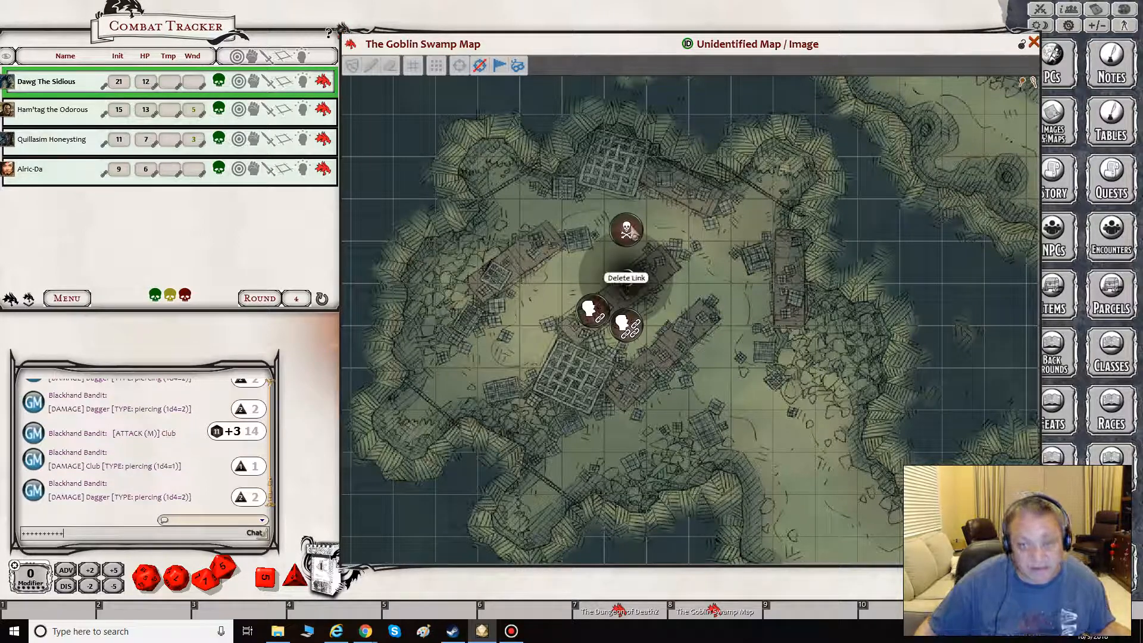
{"action": "left_click", "coordinate": [633, 234]}
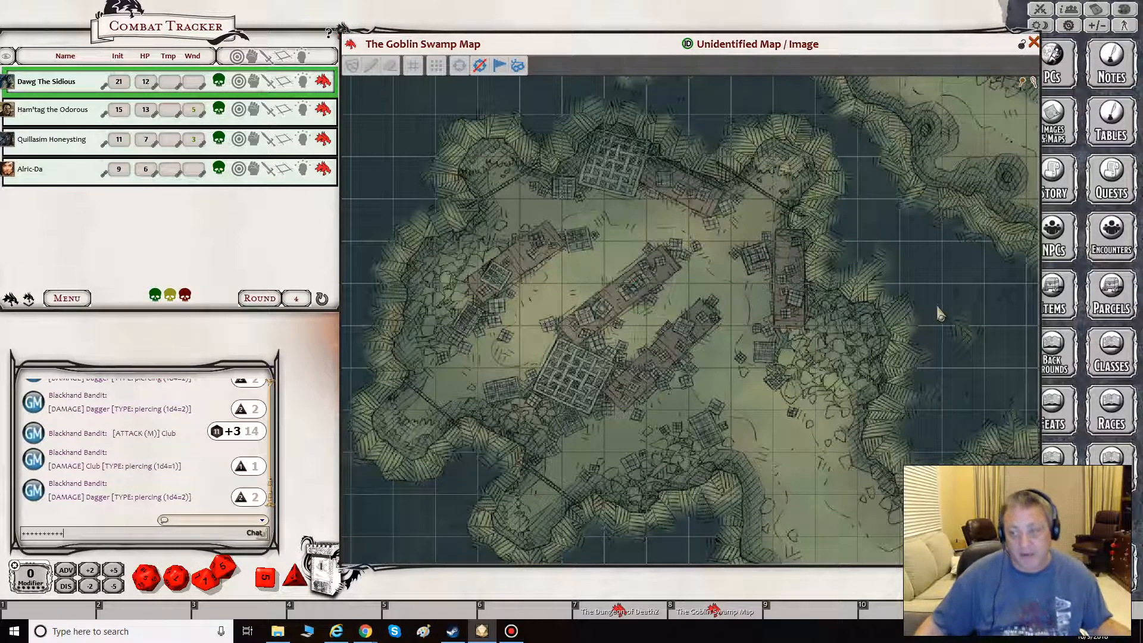
- Create a new encounter named Bandit Camp By The Sea and close the Encounters list
{"action": "left_click", "coordinate": [1111, 238]}
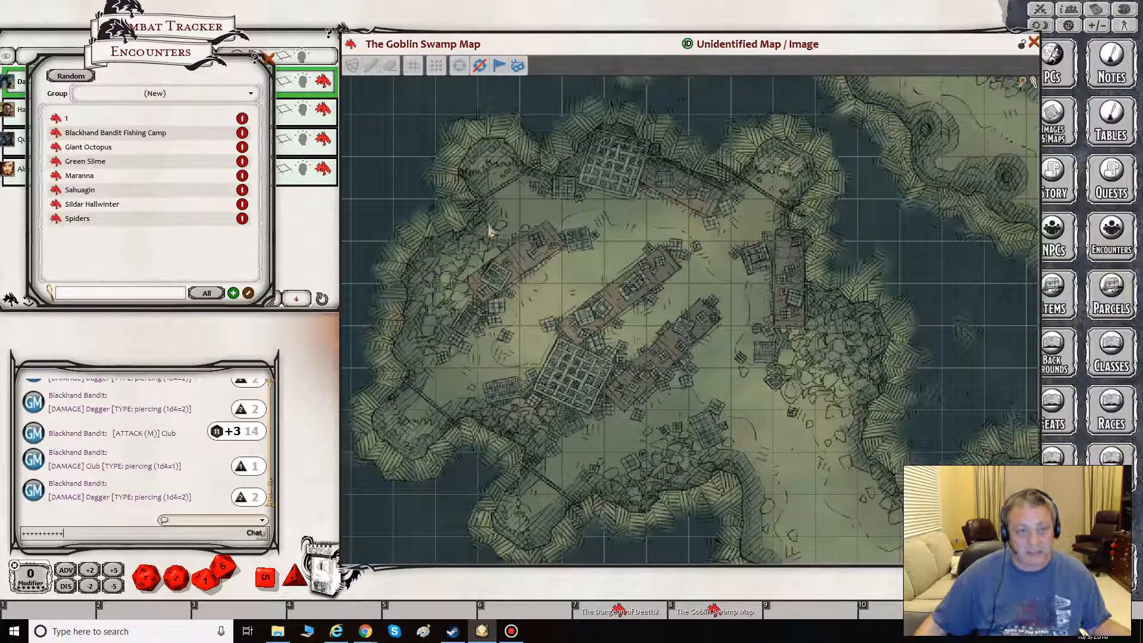
{"action": "left_click", "coordinate": [234, 293]}
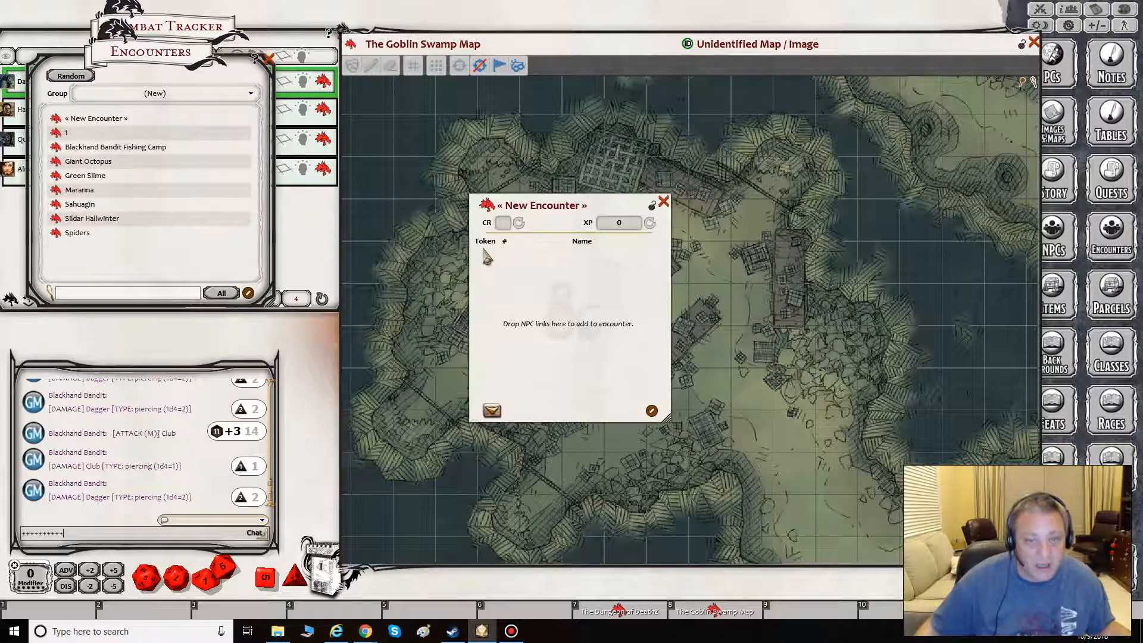
{"action": "left_click", "coordinate": [536, 208]}
{"action": "type", "text": "Ba"}
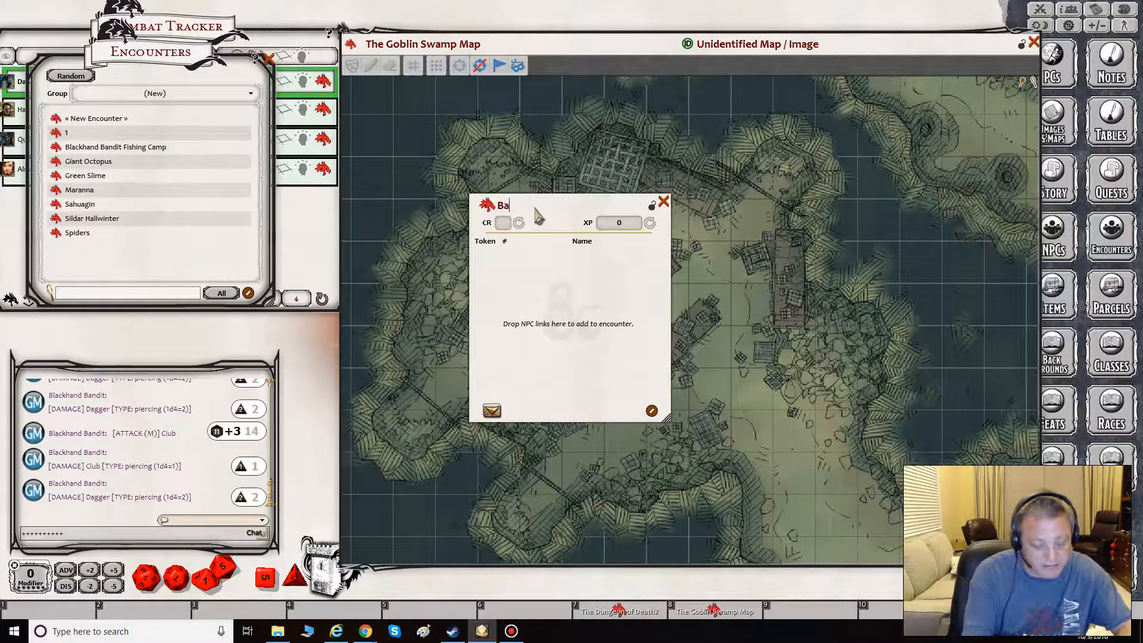
{"action": "type", "text": "ndit Camp"}
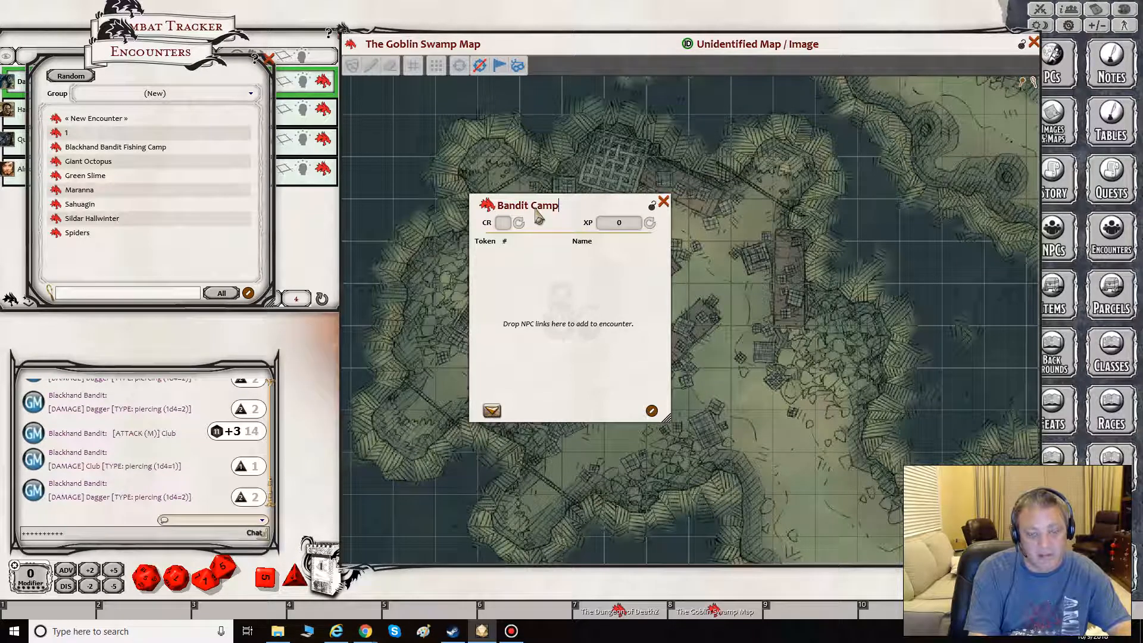
{"action": "type", "text": " By The Sea"}
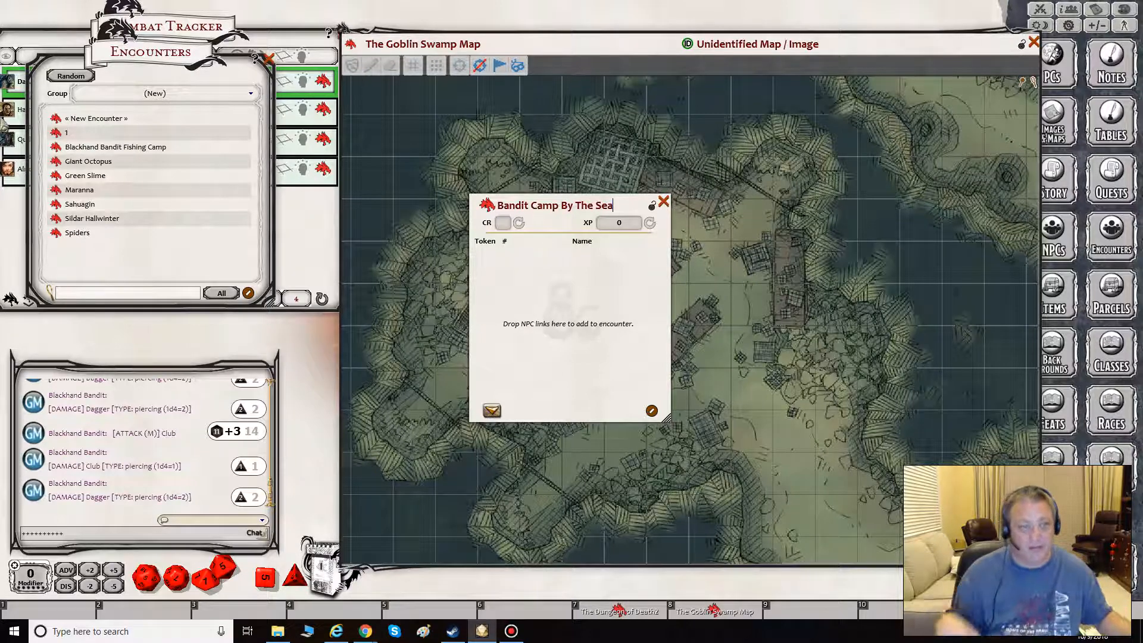
{"action": "left_click", "coordinate": [269, 59]}
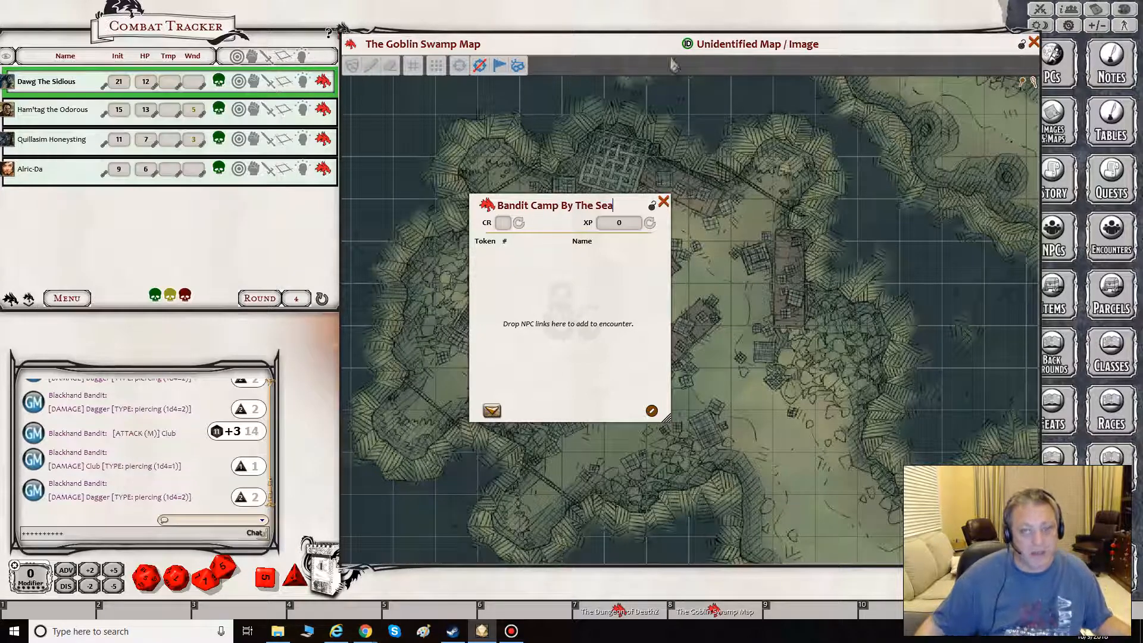
- Close the Combat Tracker and the Goblin Swamp Map, and open the NPC list beside the new encounter
{"action": "left_click", "coordinate": [663, 202]}
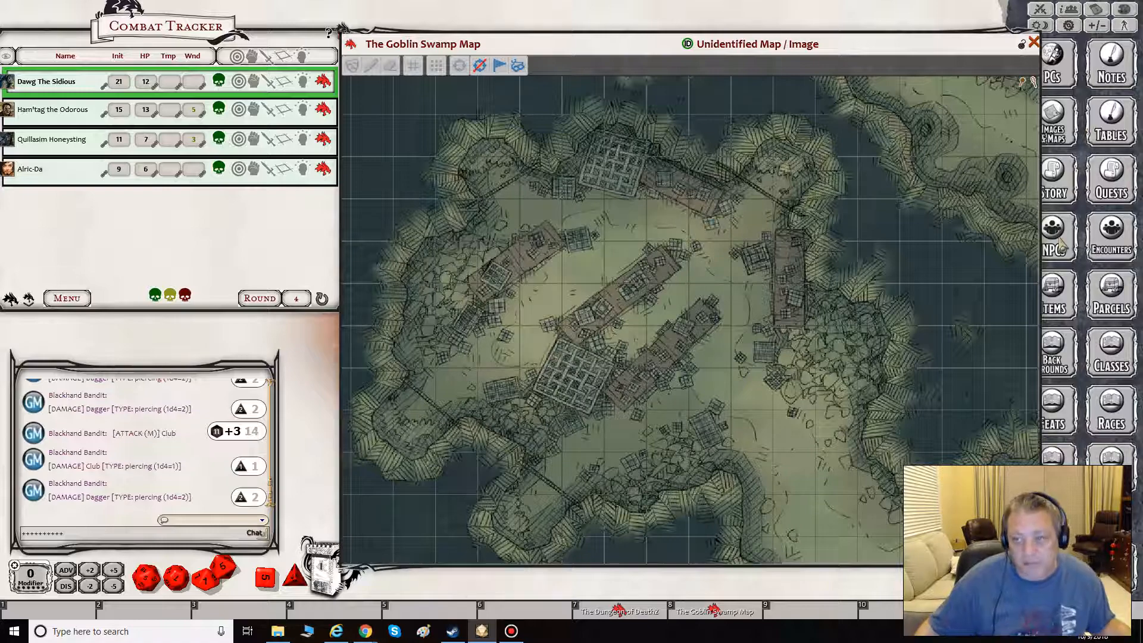
{"action": "left_click", "coordinate": [308, 39]}
{"action": "left_click", "coordinate": [339, 34]}
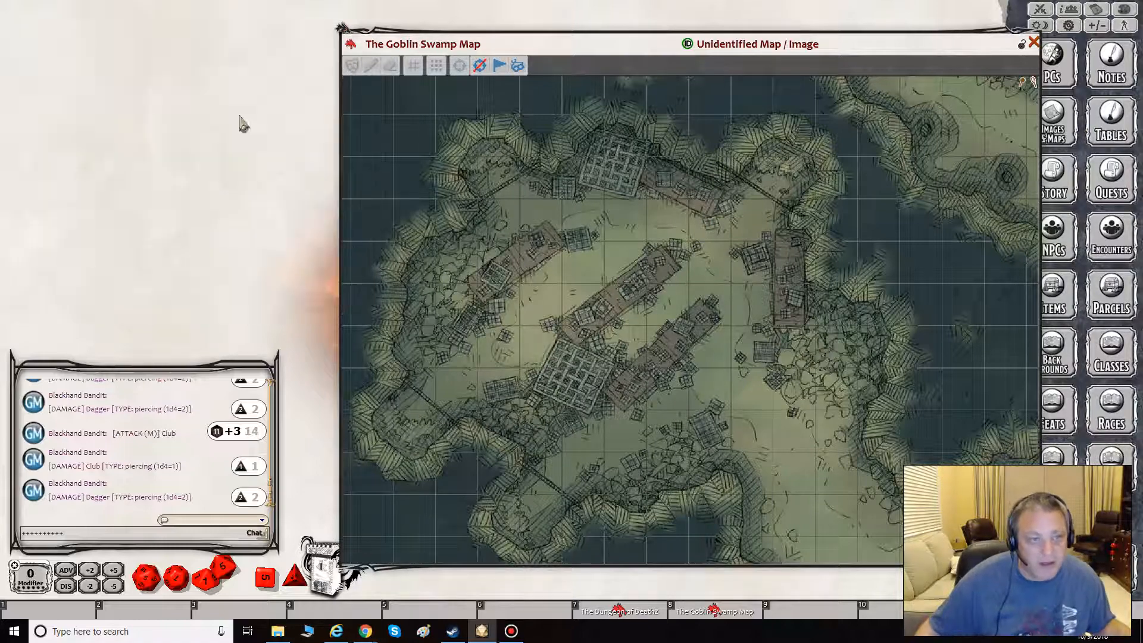
{"action": "left_click", "coordinate": [1057, 244]}
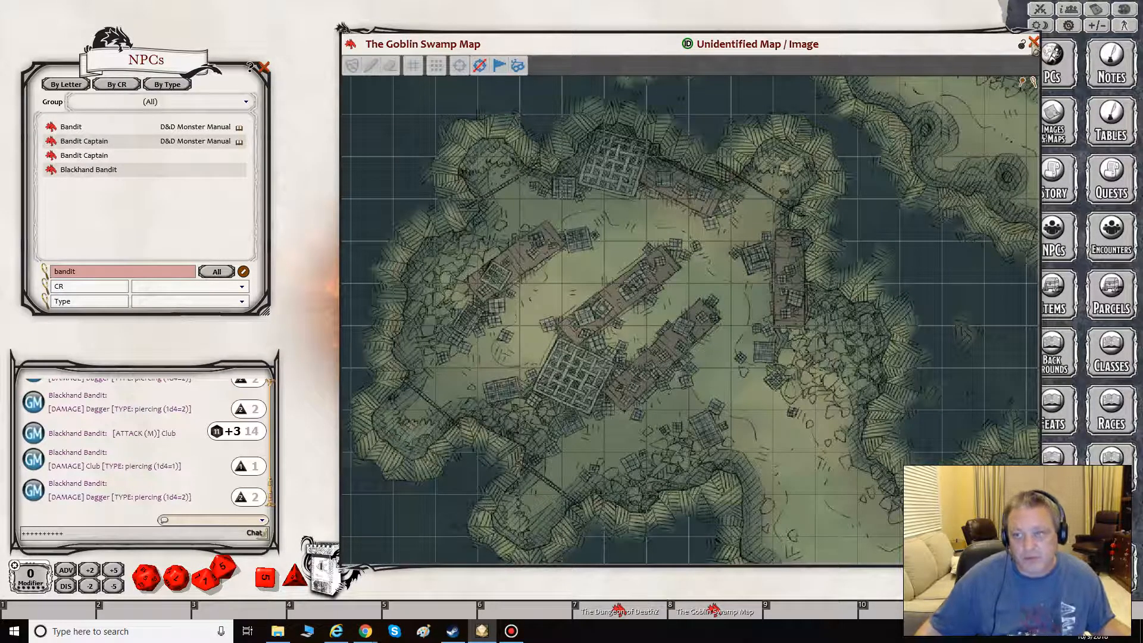
{"action": "left_click", "coordinate": [1035, 43]}
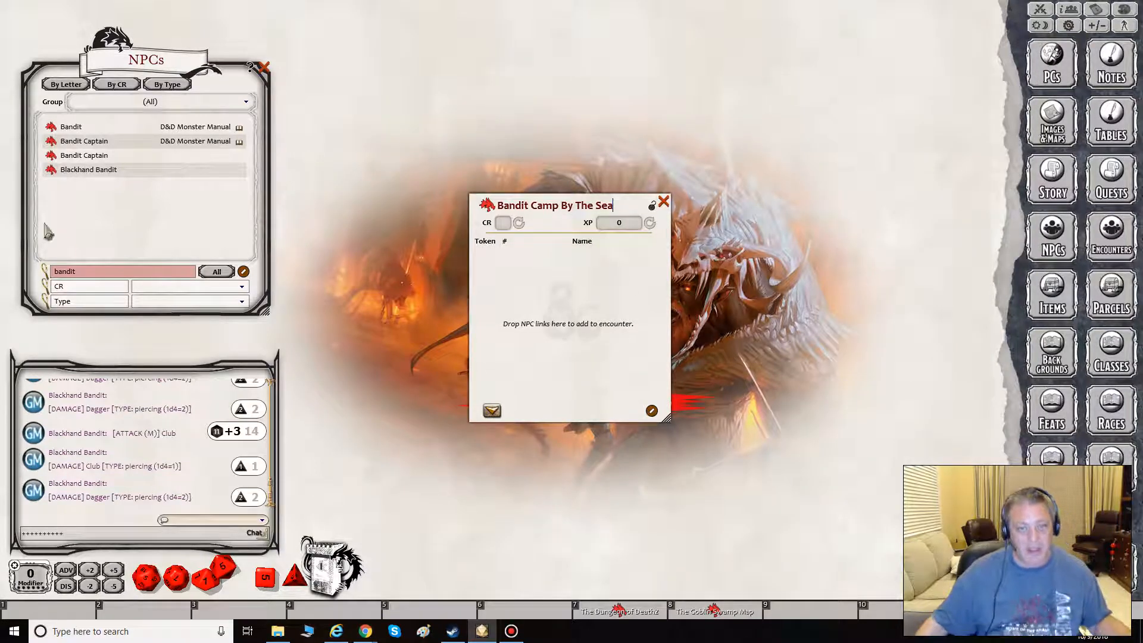
- Try using the D&D Monster Manual Bandit in the encounter, checking its stat sheet, and remove that entry
{"action": "left_click_drag", "start_coordinate": [213, 204], "coordinate": [500, 288]}
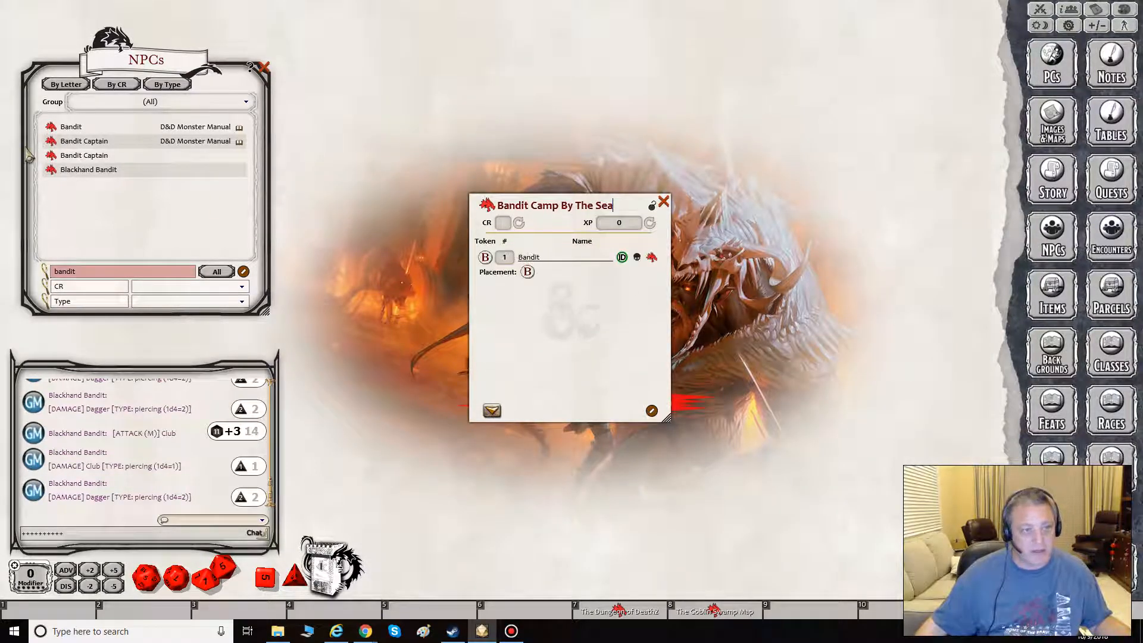
{"action": "left_click", "coordinate": [51, 127]}
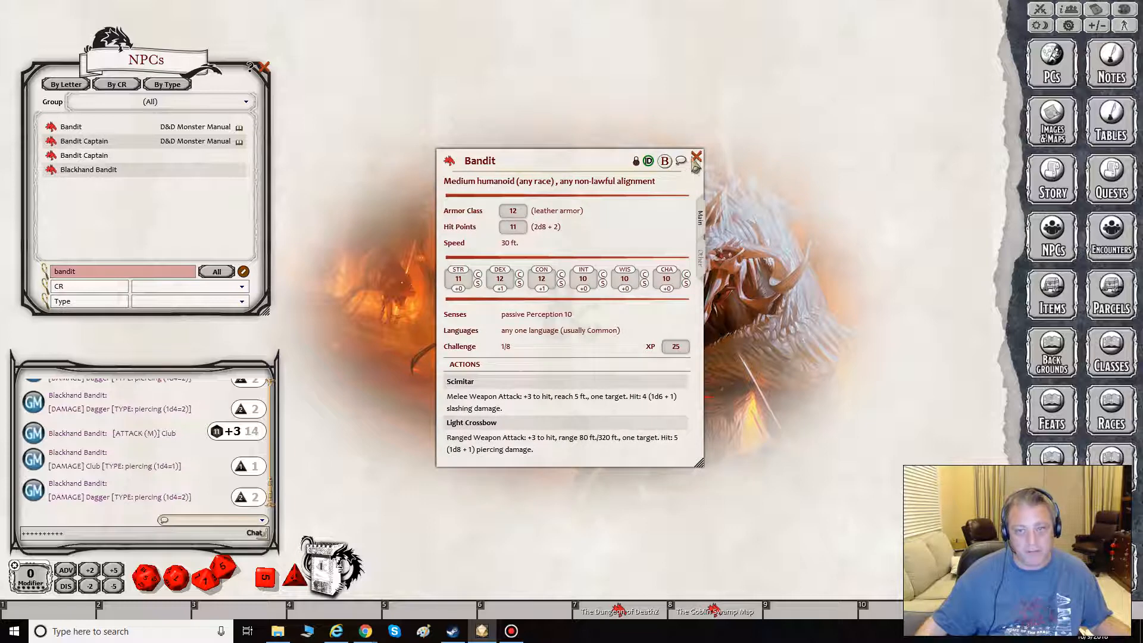
{"action": "left_click", "coordinate": [695, 159]}
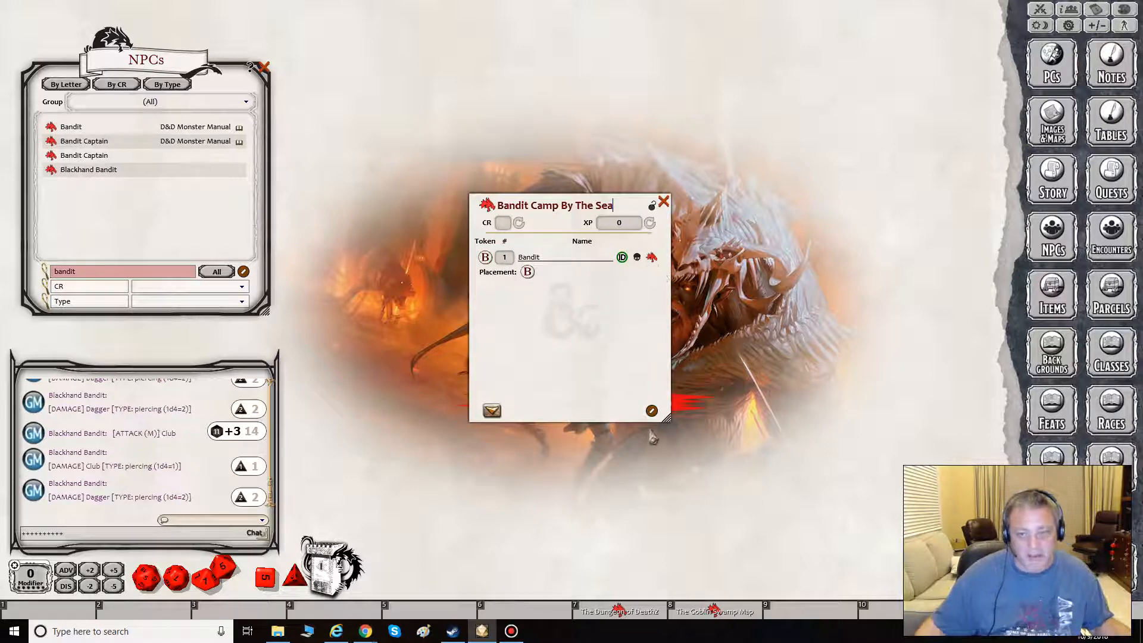
{"action": "left_click", "coordinate": [652, 410]}
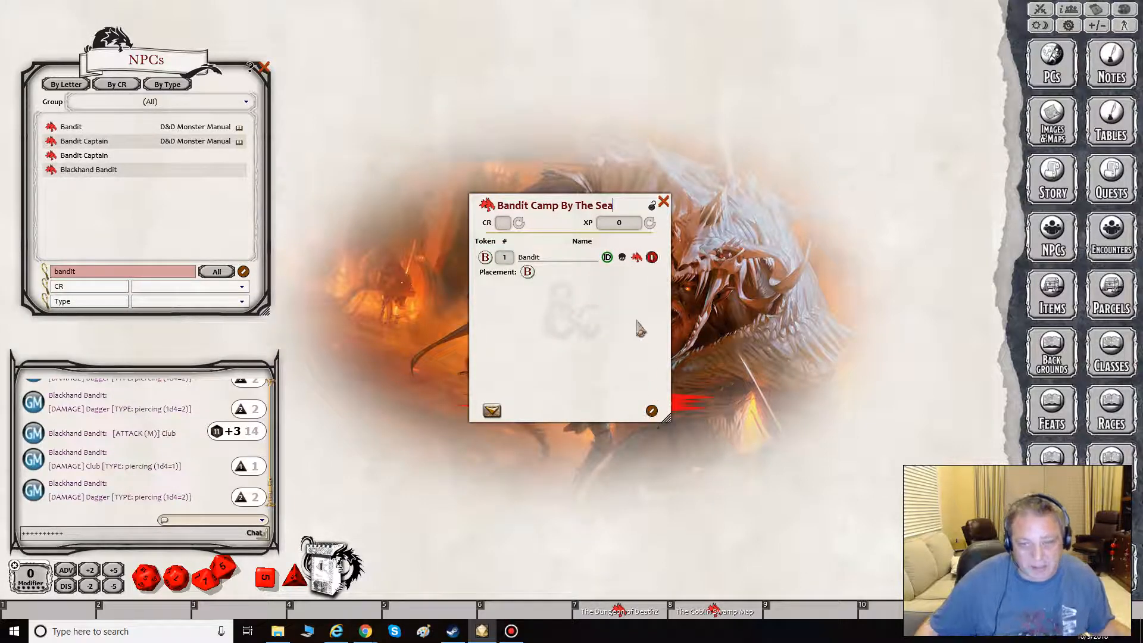
{"action": "left_click", "coordinate": [652, 257]}
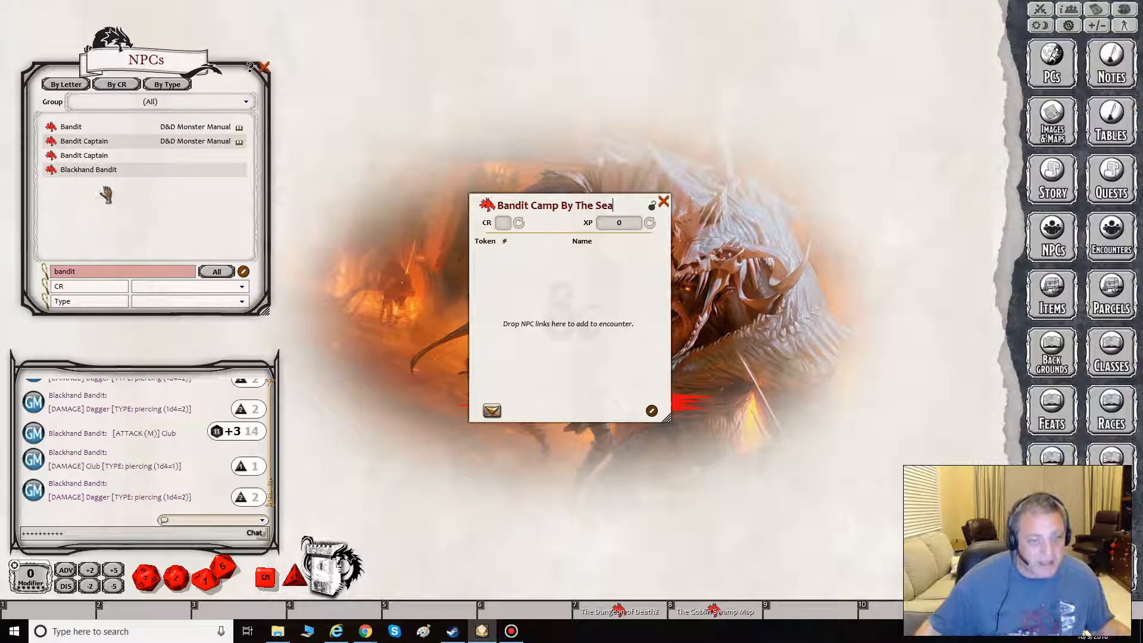
- Add three separate Blackhand Bandit entries to Bandit Camp By The Sea, lock the encounter, and reopen the Goblin Swamp Map
{"action": "left_click_drag", "start_coordinate": [90, 170], "coordinate": [530, 275]}
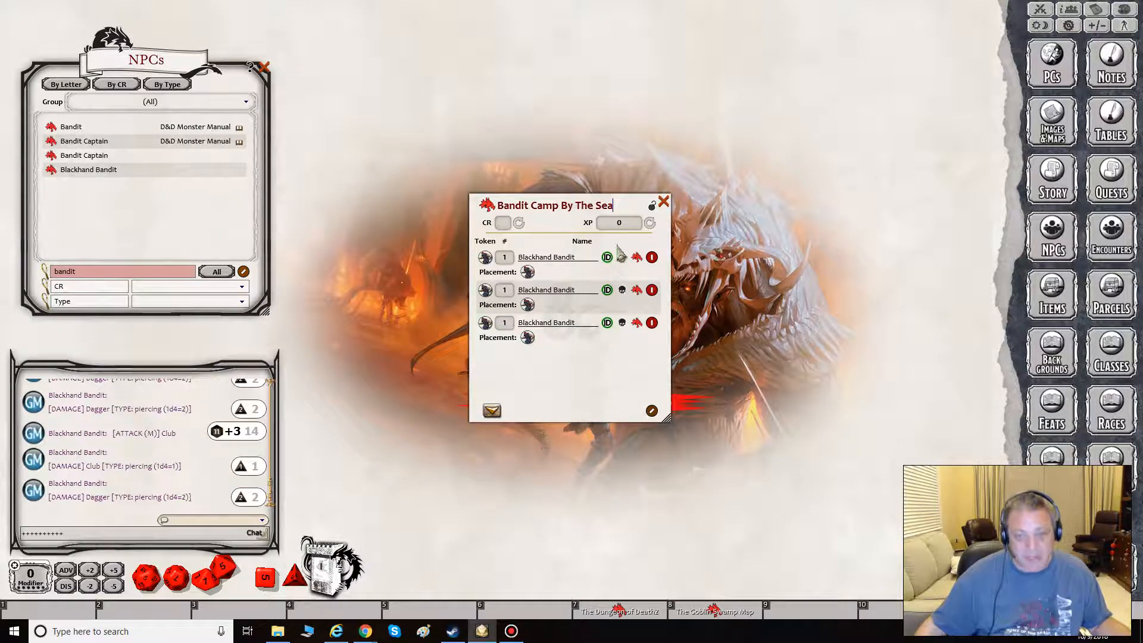
{"action": "left_click", "coordinate": [652, 206]}
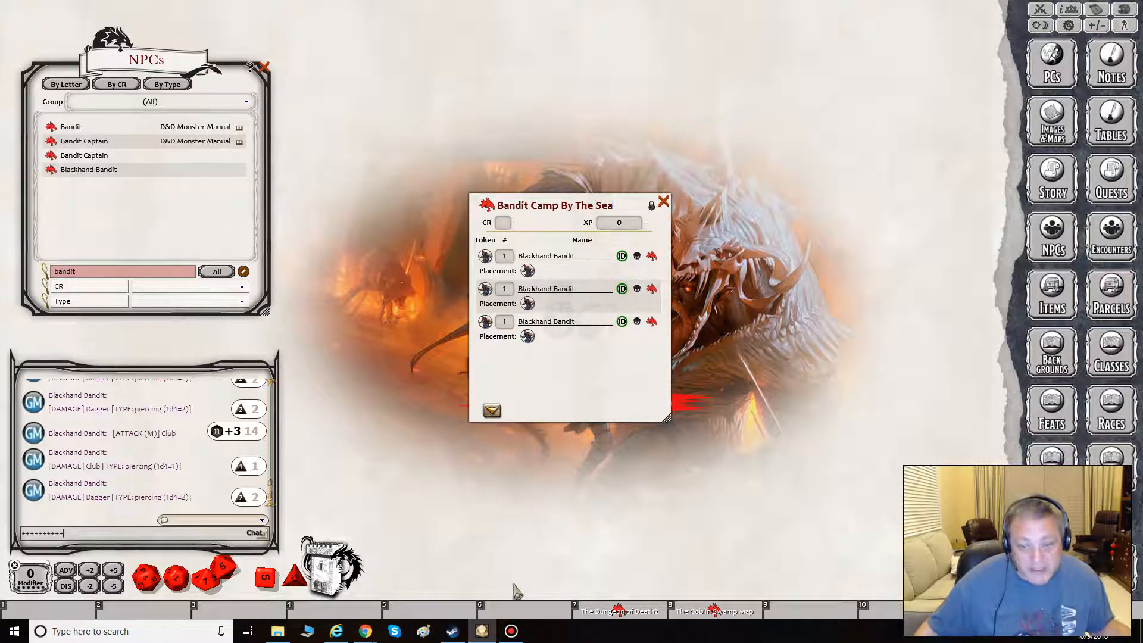
{"action": "left_click", "coordinate": [714, 610]}
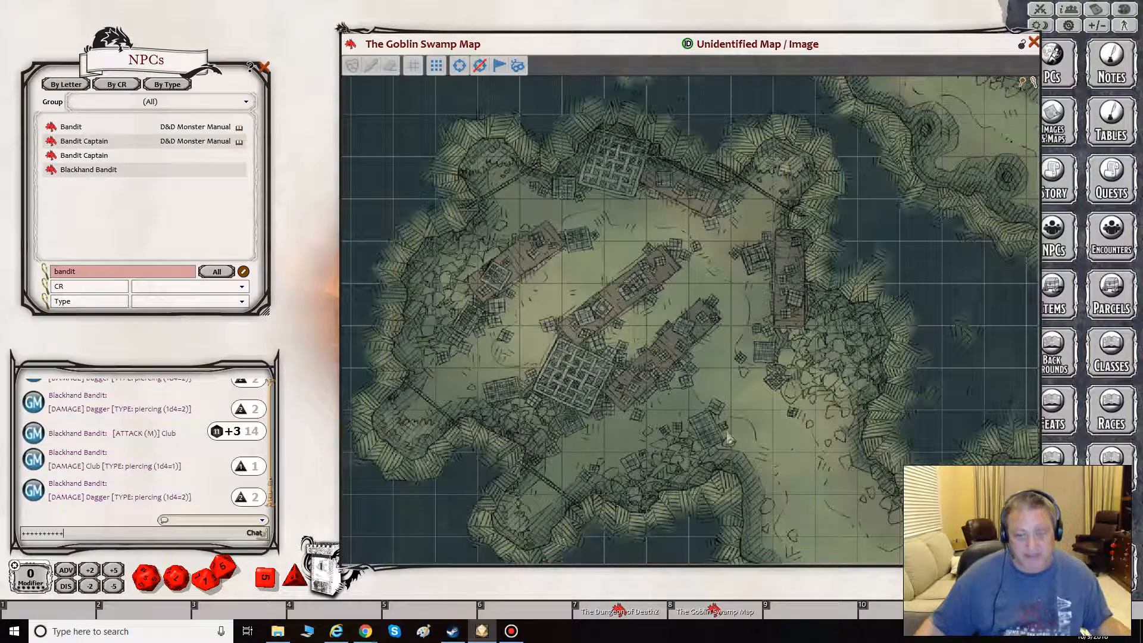
- Pin the Bandit Camp By The Sea encounter onto the central wreckage of the Goblin Swamp Map, and close the encounter and NPC list
{"action": "left_click_drag", "start_coordinate": [844, 66], "coordinate": [795, 260]}
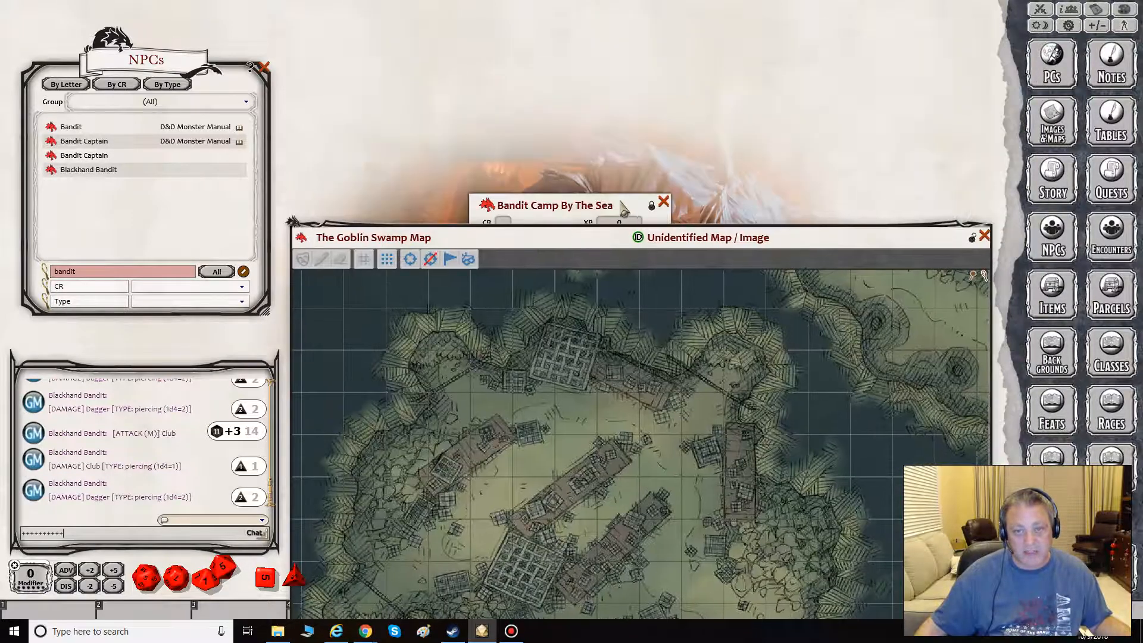
{"action": "left_click_drag", "start_coordinate": [622, 209], "coordinate": [219, 203]}
{"action": "left_click_drag", "start_coordinate": [664, 263], "coordinate": [654, 69]}
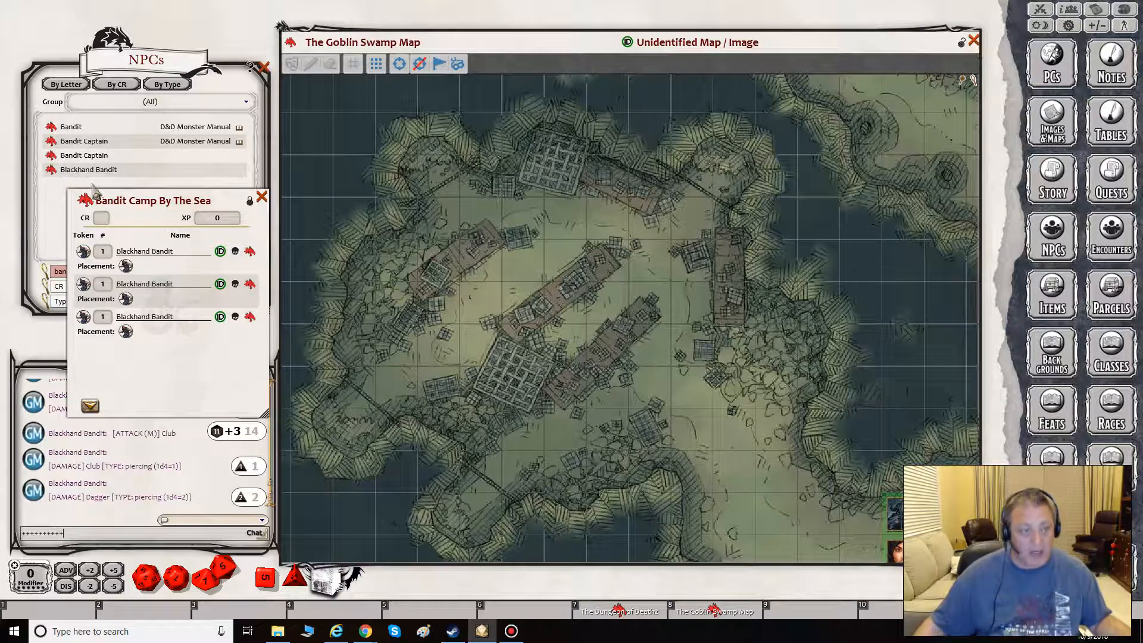
{"action": "left_click_drag", "start_coordinate": [85, 200], "coordinate": [580, 269]}
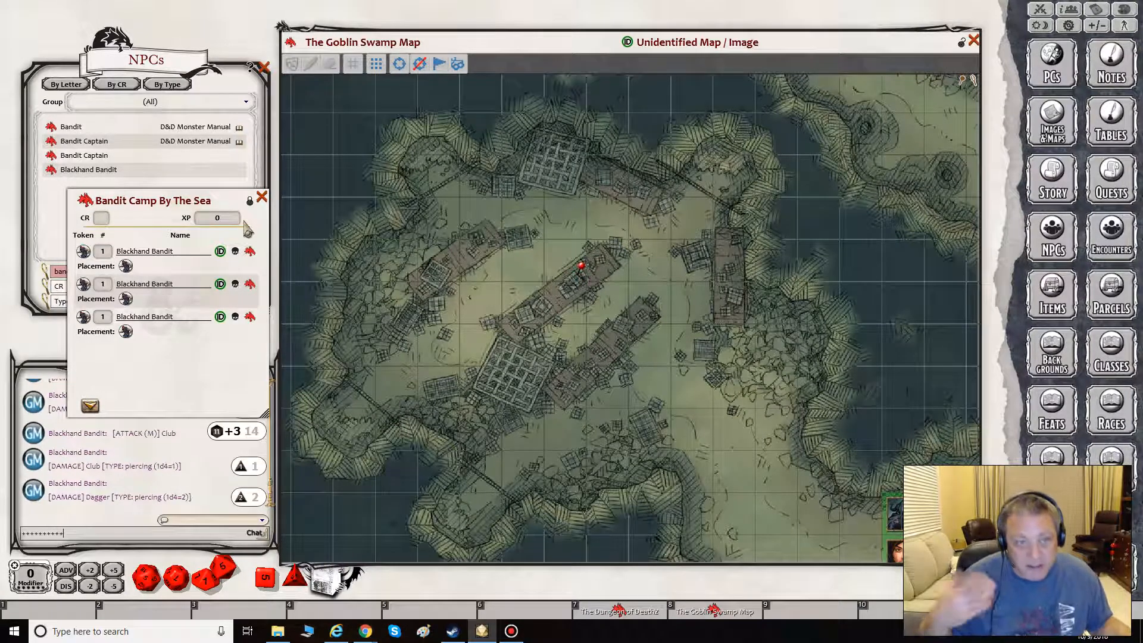
{"action": "left_click", "coordinate": [262, 197]}
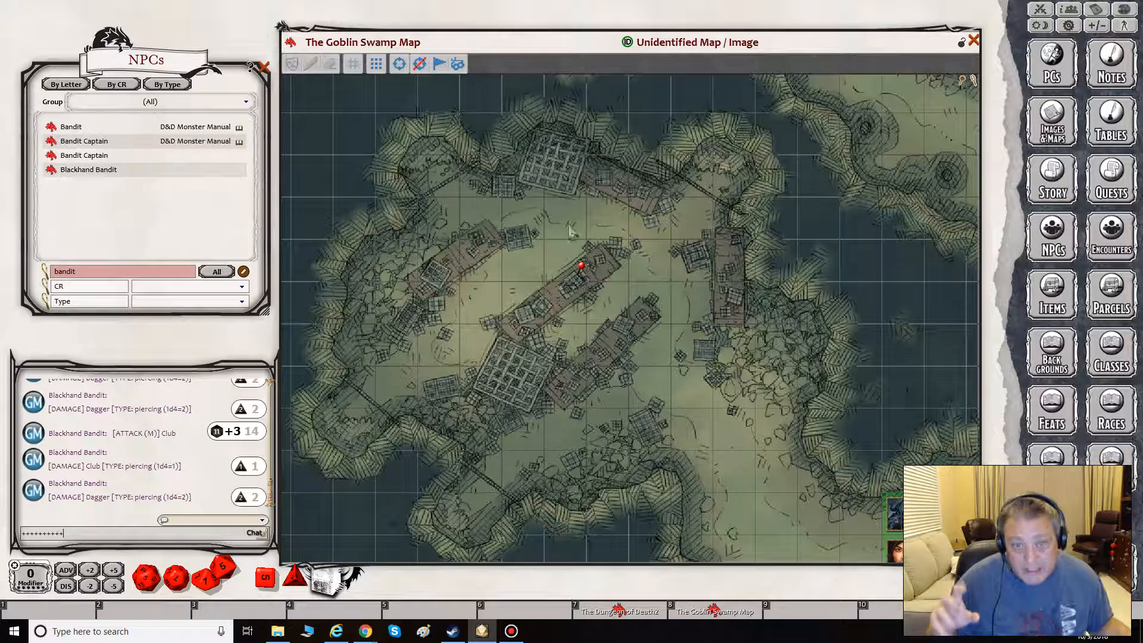
{"action": "left_click", "coordinate": [263, 69]}
- Open the Combat Tracker and add the Blackhand Bandits to it from the encounter pinned on the map
{"action": "left_click", "coordinate": [1038, 22]}
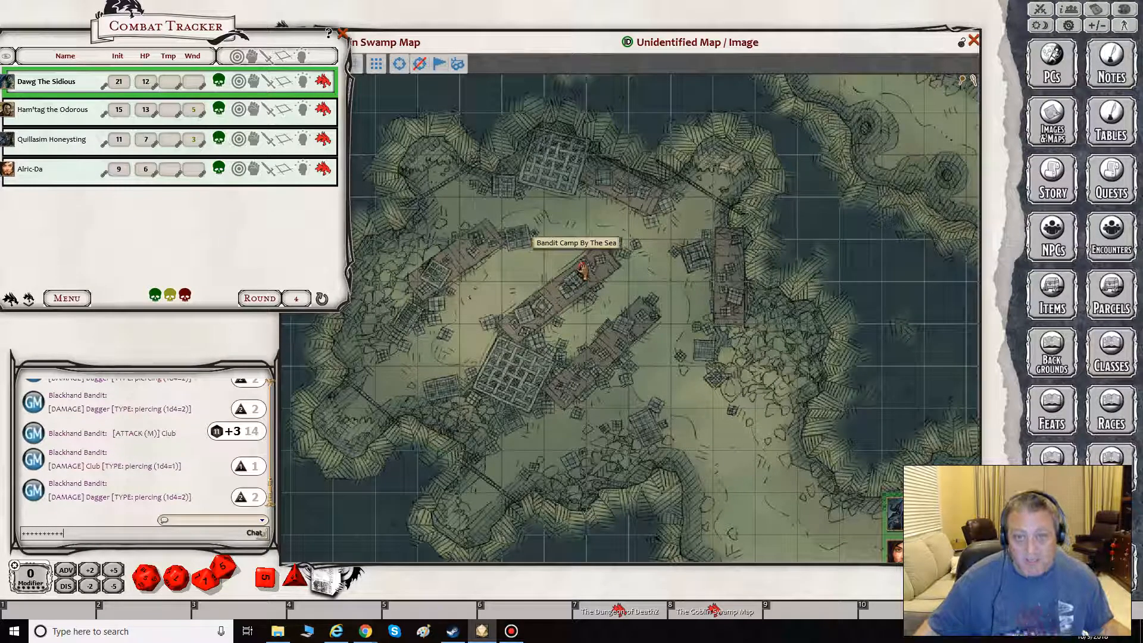
{"action": "double_click", "coordinate": [581, 266]}
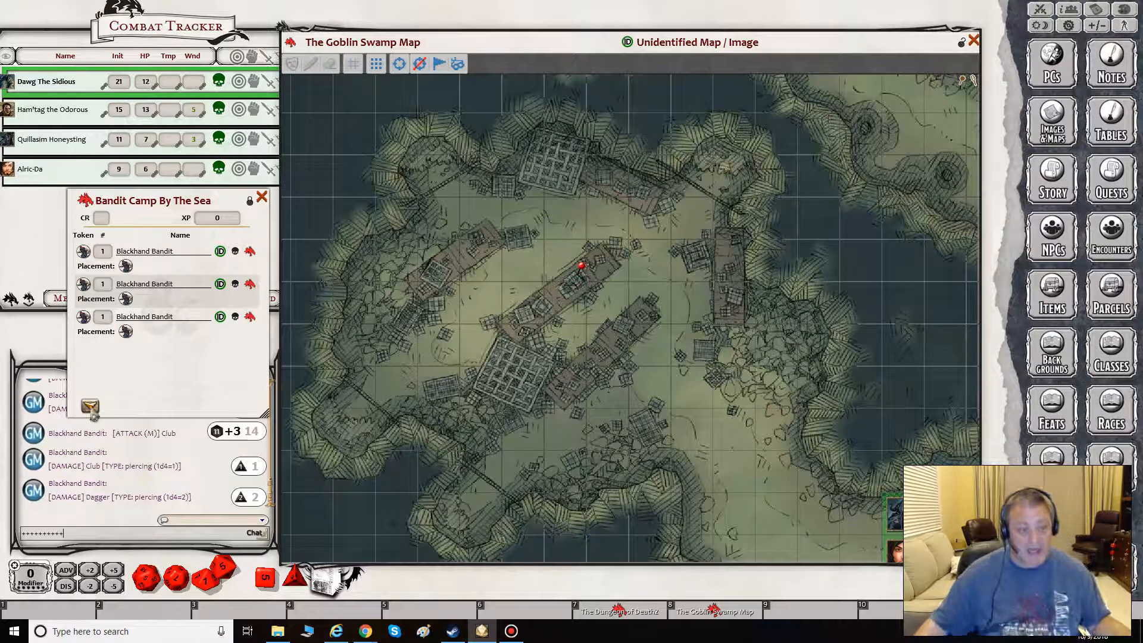
{"action": "left_click", "coordinate": [90, 405]}
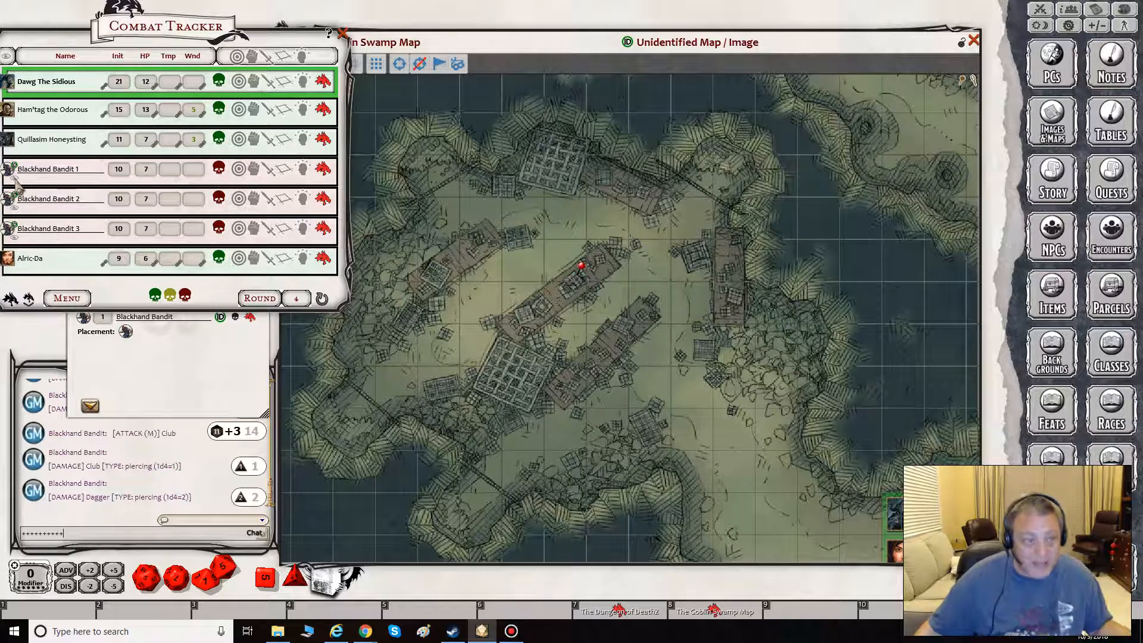
- Place the tokens of Blackhand Bandit 1, 2 and 3 from the Combat Tracker on the map, spread around the encounter pin
{"action": "left_click_drag", "start_coordinate": [9, 172], "coordinate": [524, 262]}
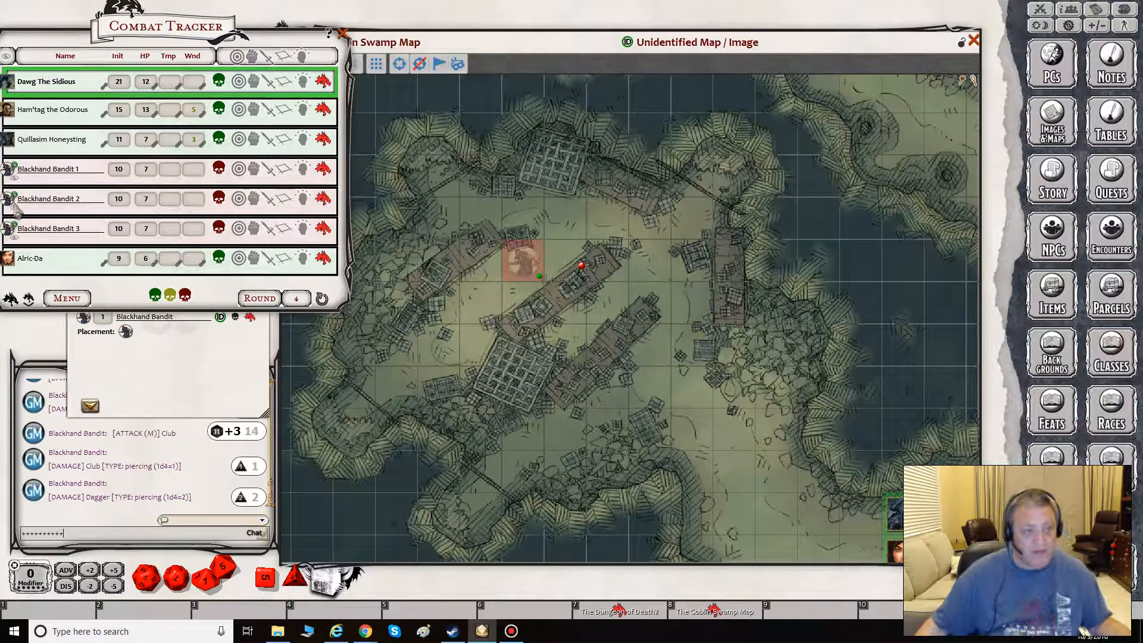
{"action": "left_click_drag", "start_coordinate": [16, 209], "coordinate": [608, 303]}
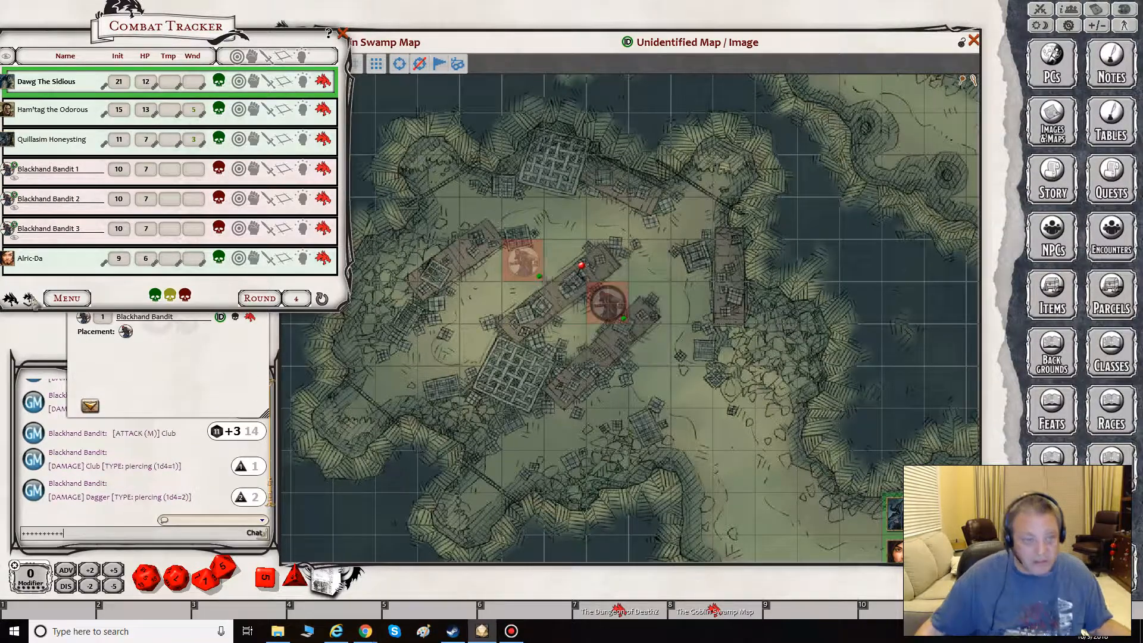
{"action": "left_click_drag", "start_coordinate": [10, 235], "coordinate": [543, 344]}
{"action": "left_click_drag", "start_coordinate": [608, 302], "coordinate": [690, 260]}
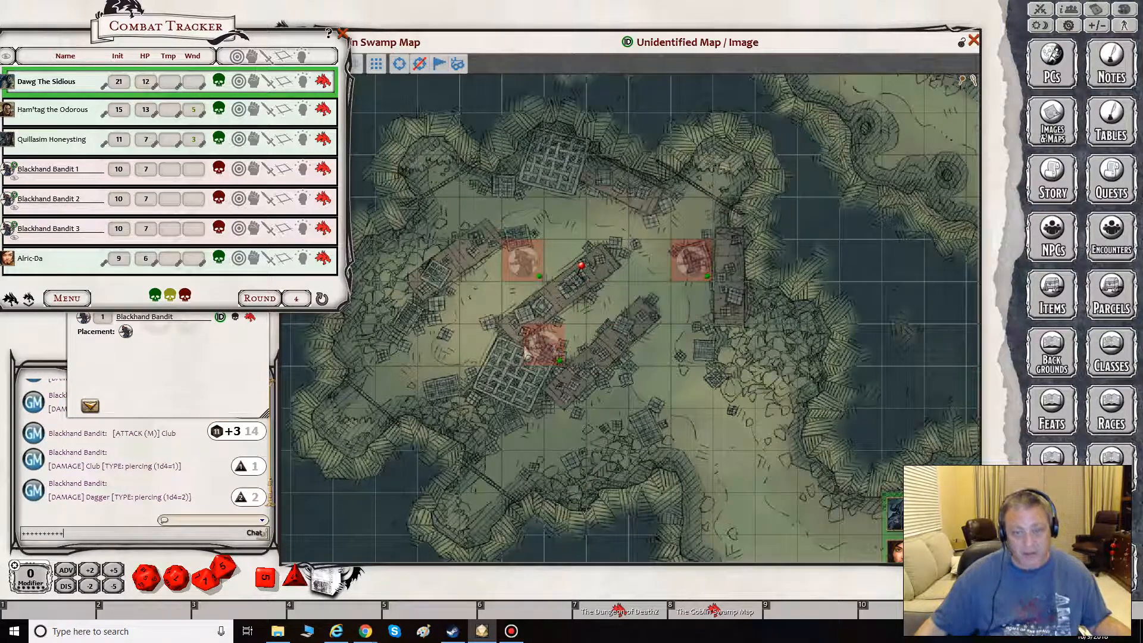
{"action": "left_click_drag", "start_coordinate": [527, 352], "coordinate": [593, 309]}
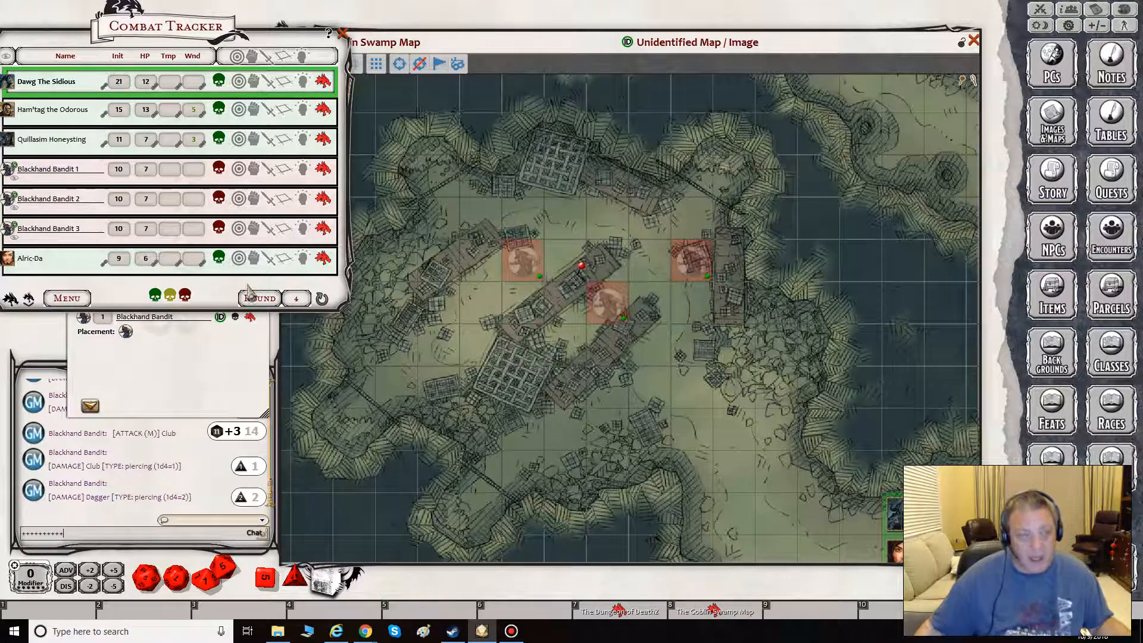
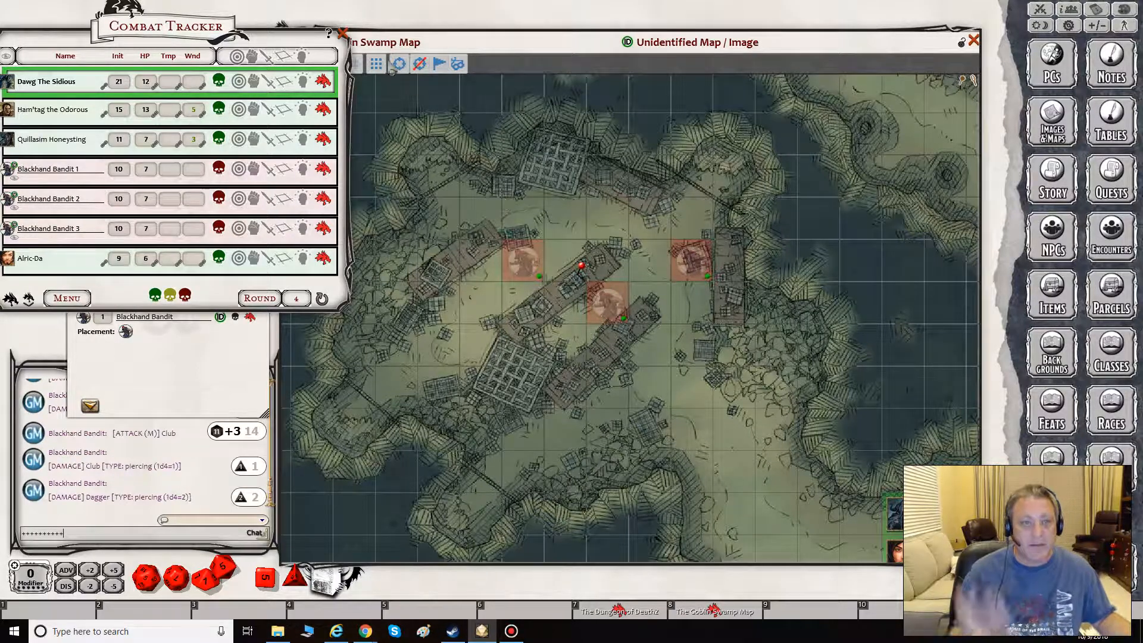
- Close the Combat Tracker and the Bandit Camp By The Sea encounter, and open the NPC list
{"action": "left_click", "coordinate": [343, 33]}
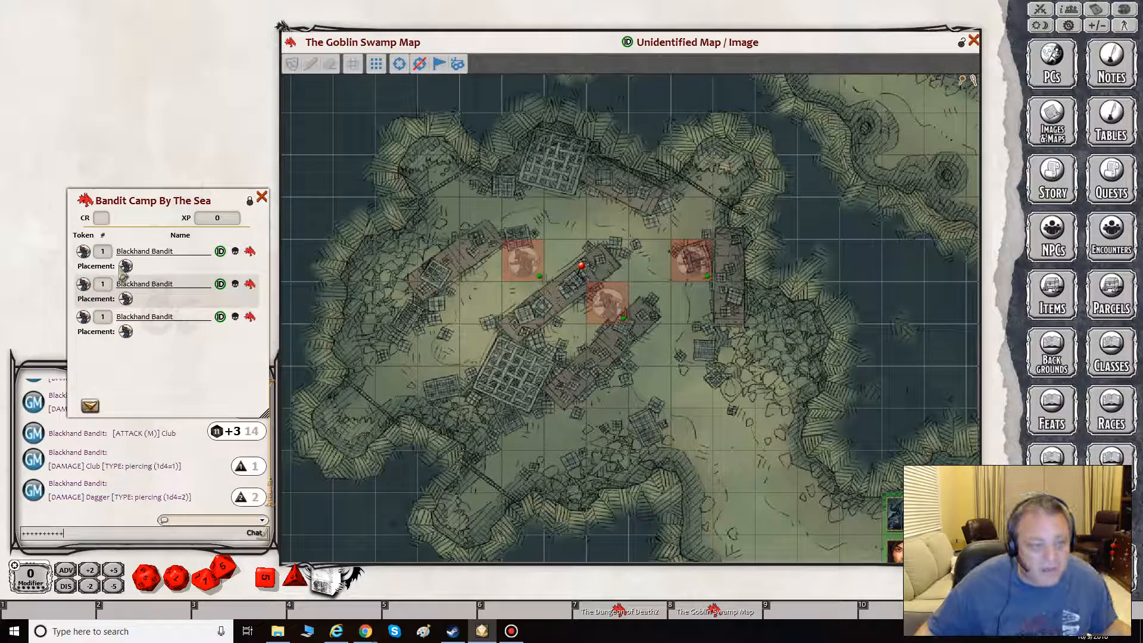
{"action": "left_click", "coordinate": [262, 199]}
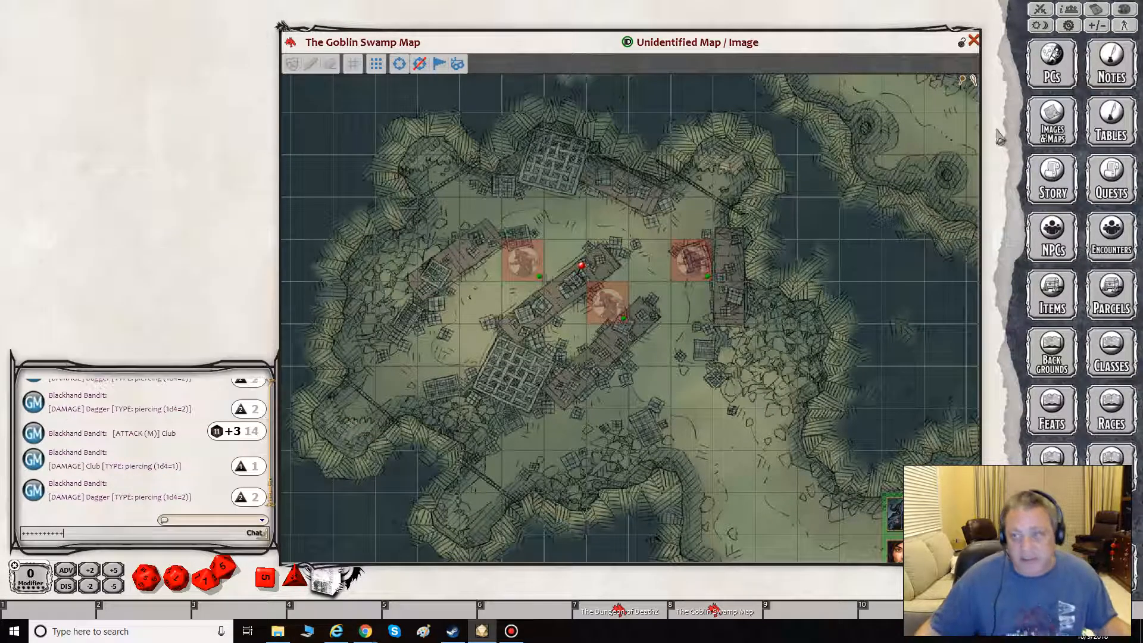
{"action": "left_click", "coordinate": [1053, 239]}
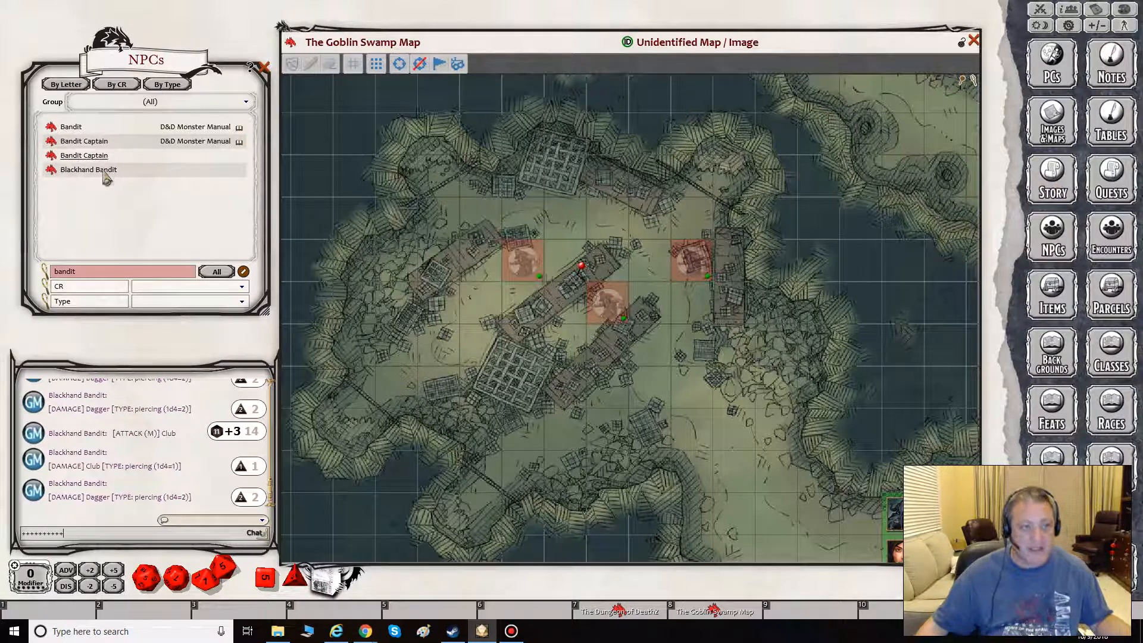
- Create two more copies of the custom Bandit Captain record in the NPC list, filtering the list again by "bandit"
{"action": "left_click_drag", "start_coordinate": [110, 171], "coordinate": [112, 231]}
{"action": "left_click", "coordinate": [90, 272]}
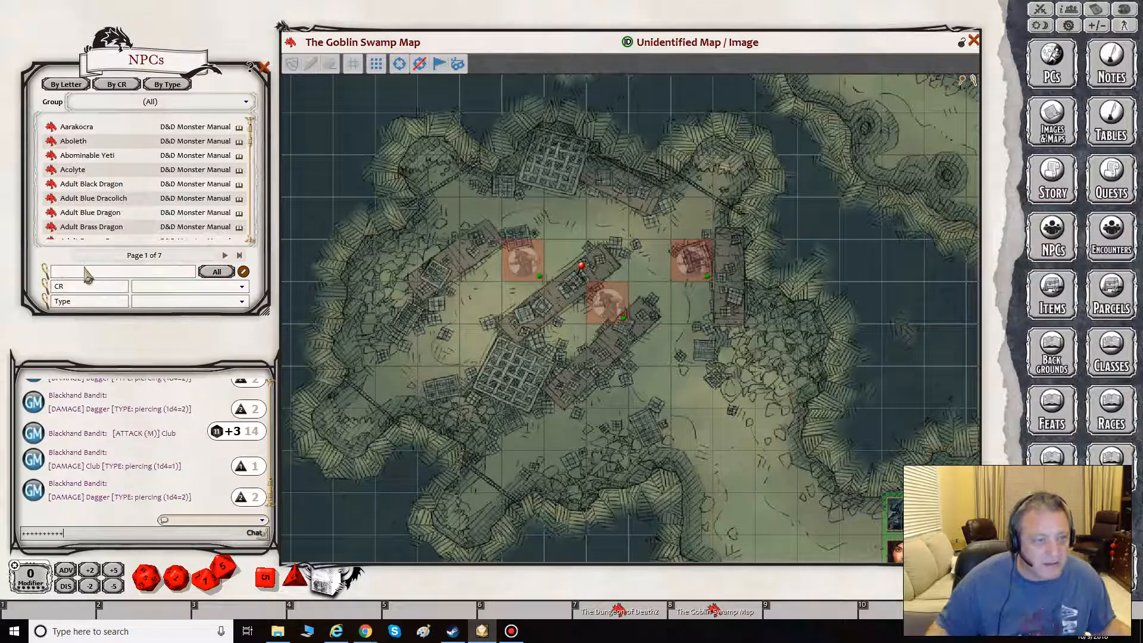
{"action": "type", "text": "bandit"}
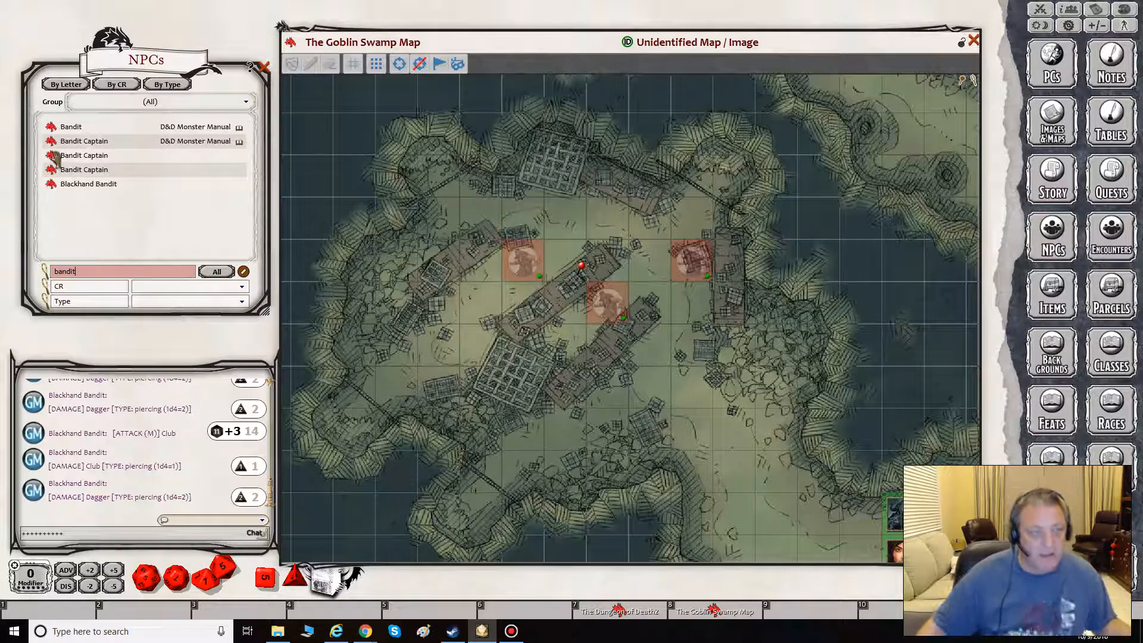
{"action": "left_click_drag", "start_coordinate": [52, 156], "coordinate": [459, 205]}
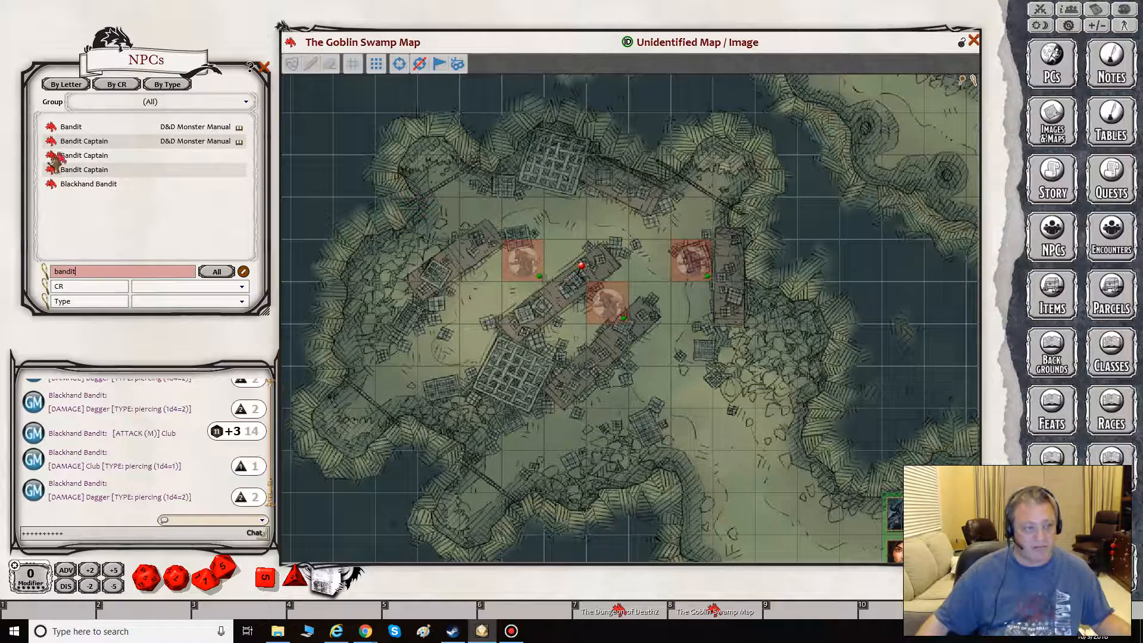
{"action": "key", "text": "BackSpace"}
{"action": "key", "text": "BackSpace"}
{"action": "key", "text": "BackSpace"}
{"action": "key", "text": "BackSpace"}
{"action": "key", "text": "BackSpace"}
{"action": "key", "text": "BackSpace"}
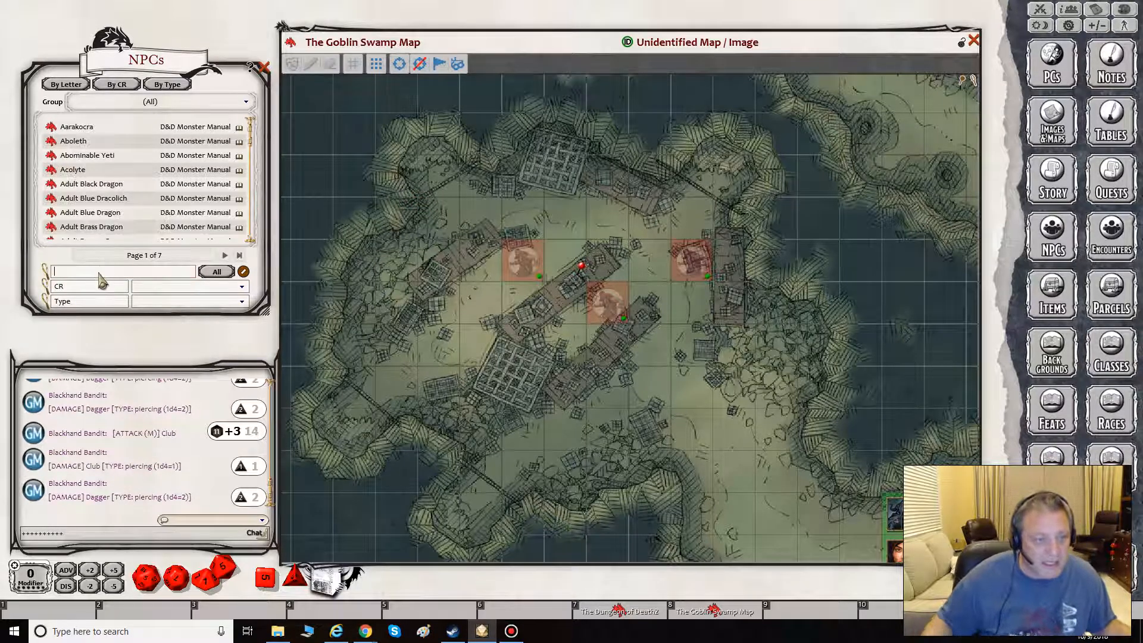
{"action": "type", "text": "bandit"}
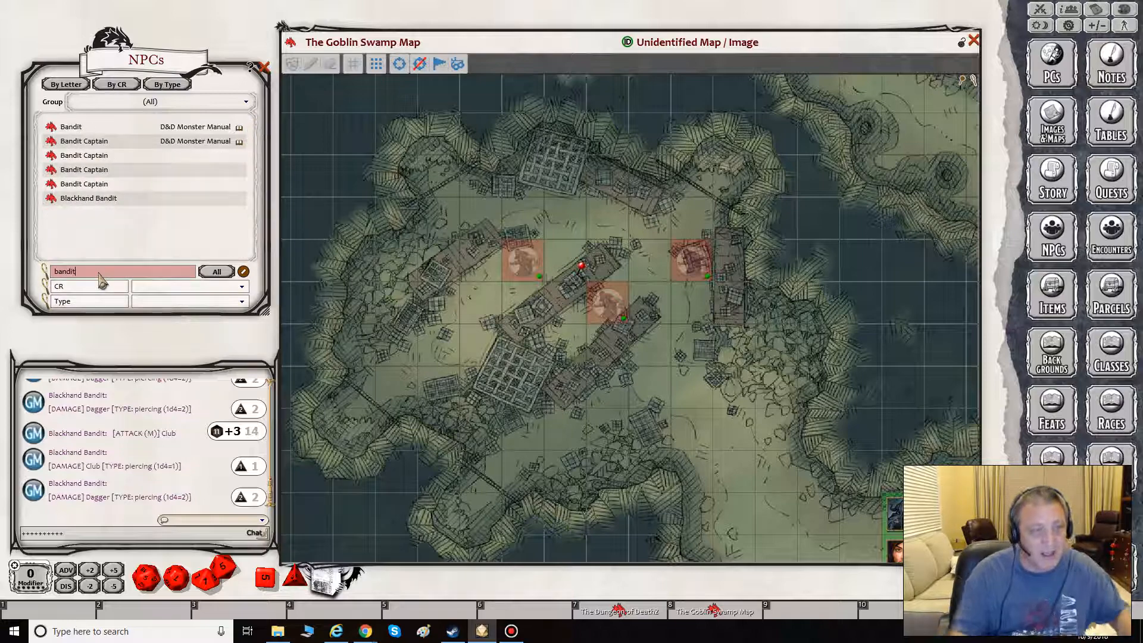
- Lock the first custom Bandit Captain record, place its token on the map north of the encounter pin, and close the record
{"action": "left_click", "coordinate": [52, 155]}
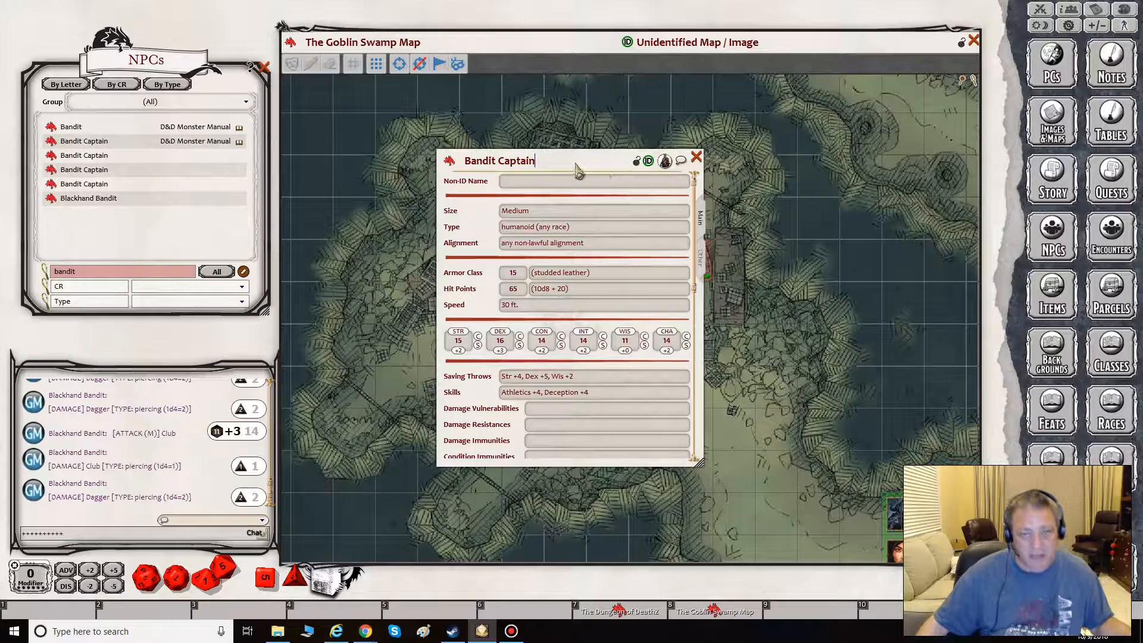
{"action": "left_click", "coordinate": [634, 161]}
{"action": "left_click_drag", "start_coordinate": [661, 177], "coordinate": [569, 218]}
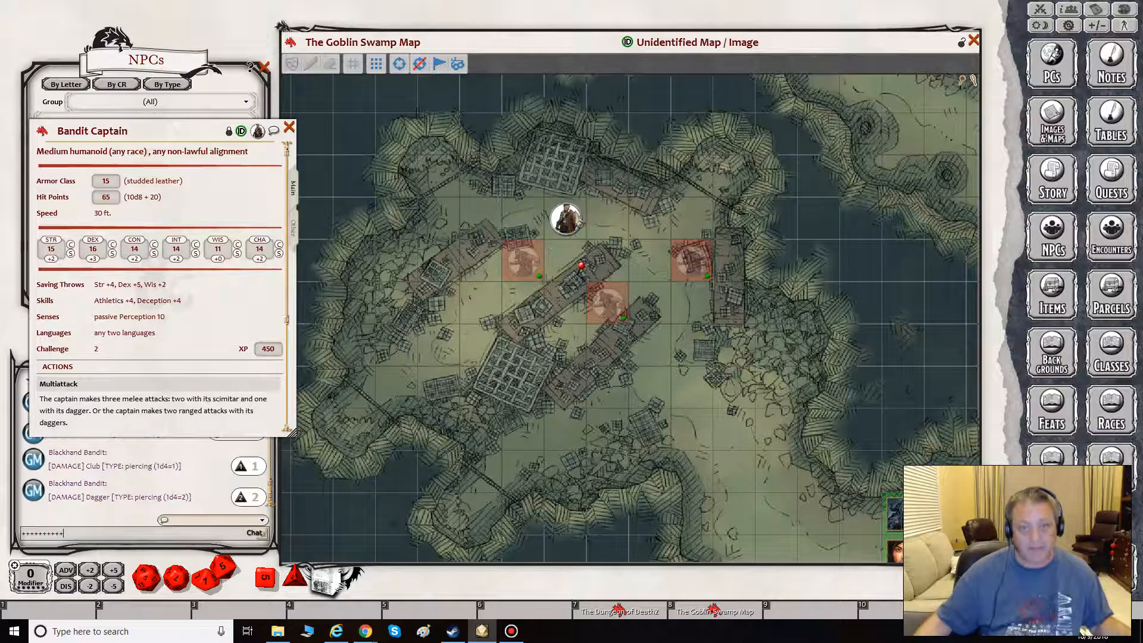
{"action": "left_click", "coordinate": [289, 128]}
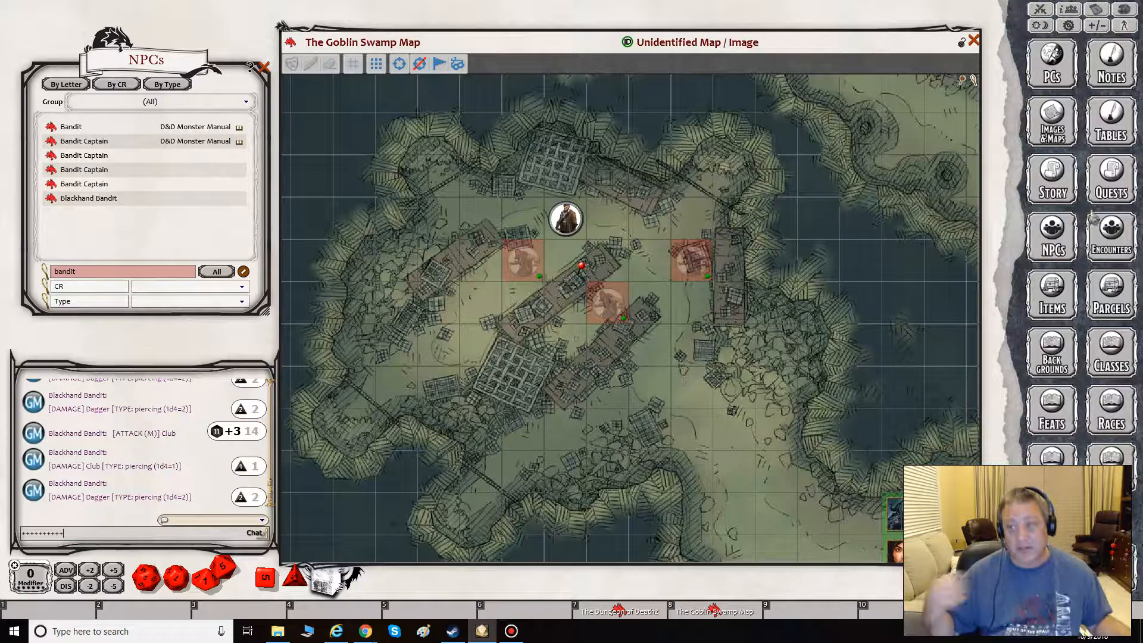
- Open the Bandit Camp By The Sea encounter and the first custom Bandit Captain record side by side
{"action": "left_click", "coordinate": [1108, 237]}
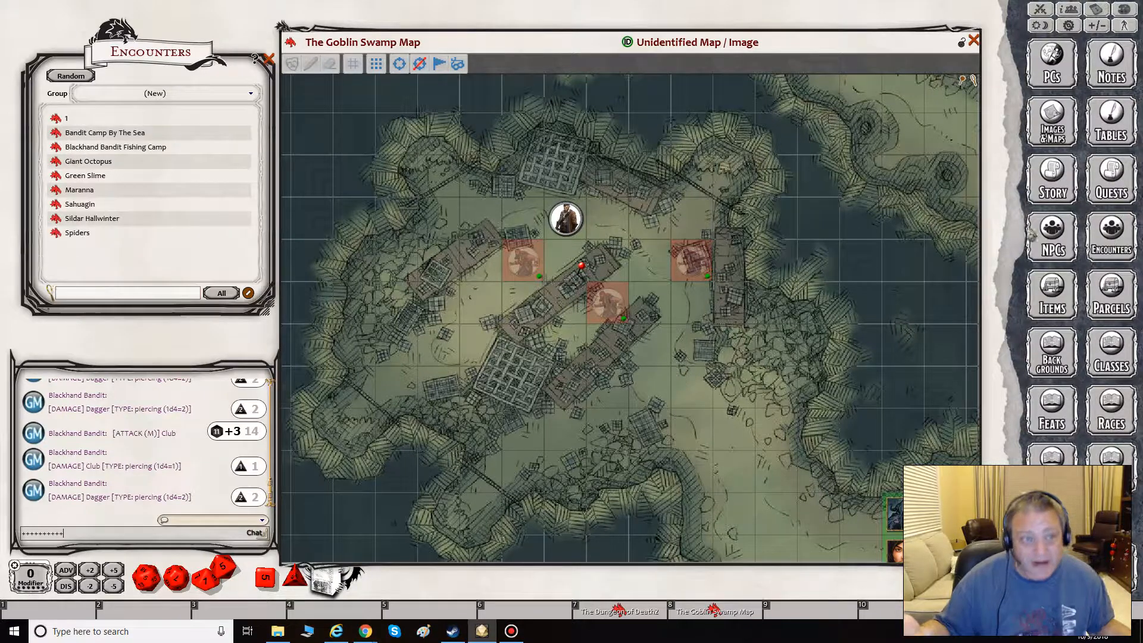
{"action": "left_click", "coordinate": [84, 133]}
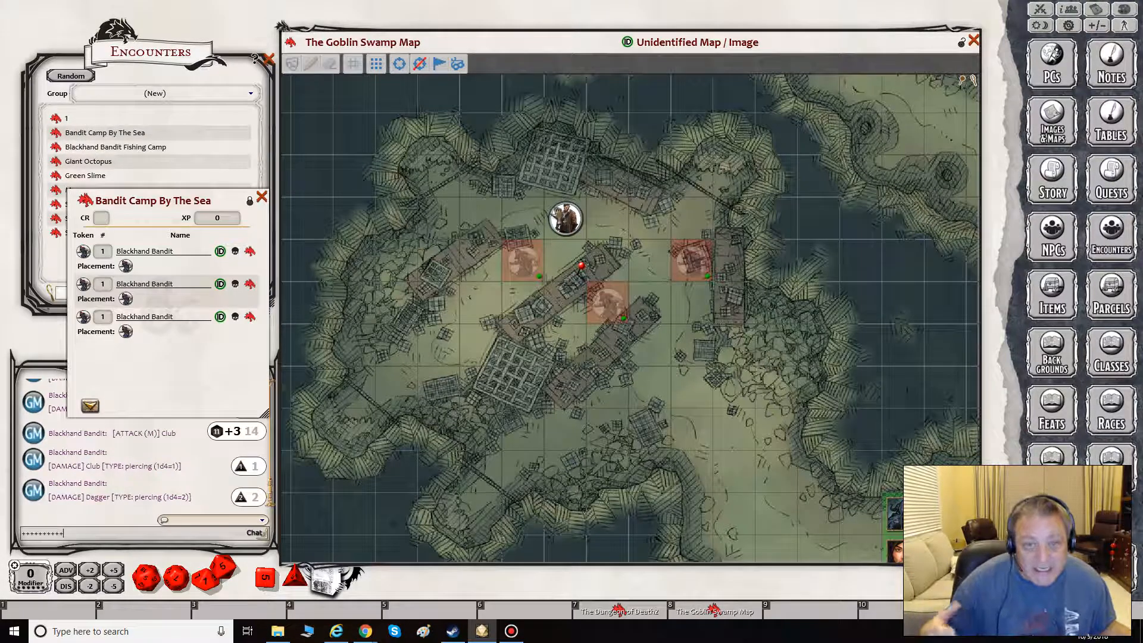
{"action": "left_click", "coordinate": [1034, 248]}
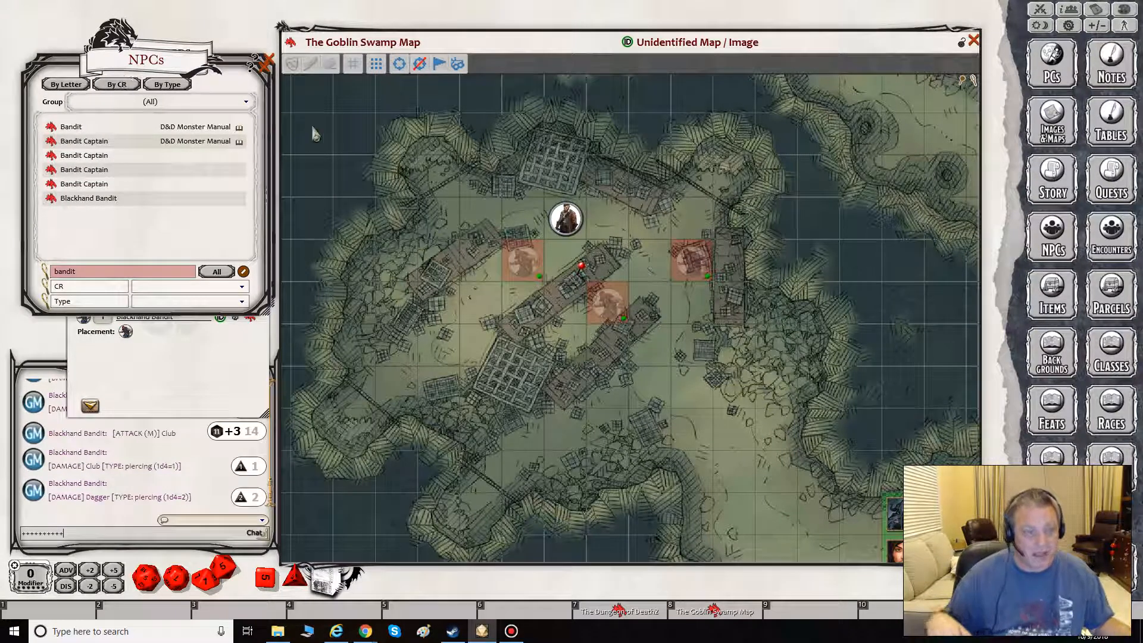
{"action": "left_click_drag", "start_coordinate": [140, 67], "coordinate": [370, 152]}
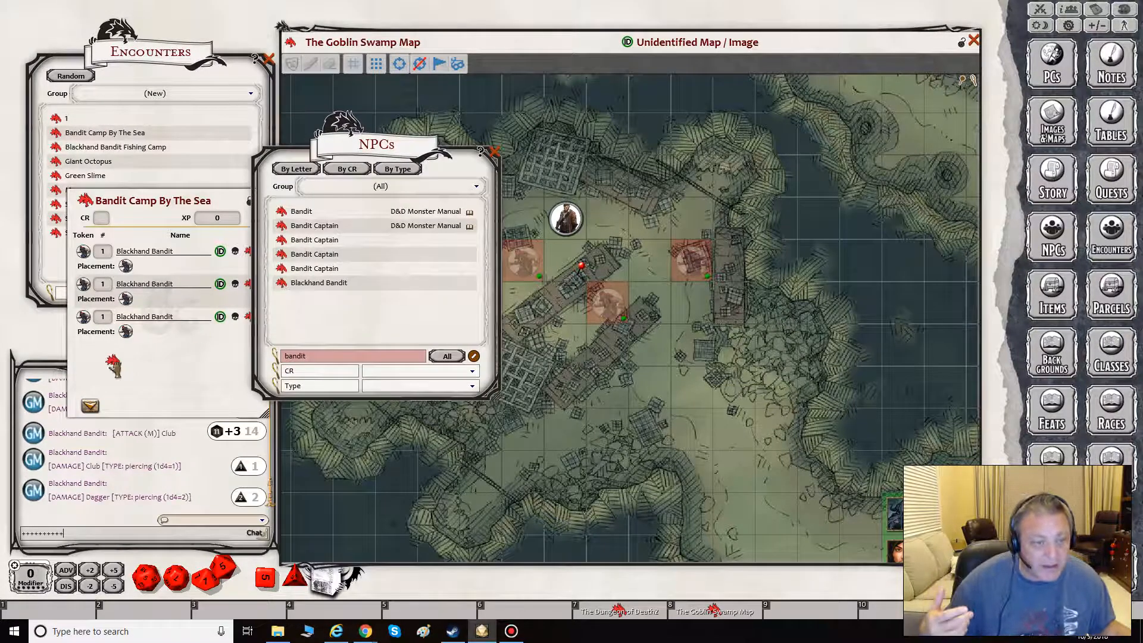
{"action": "left_click", "coordinate": [282, 240]}
{"action": "left_click_drag", "start_coordinate": [172, 149], "coordinate": [408, 219]}
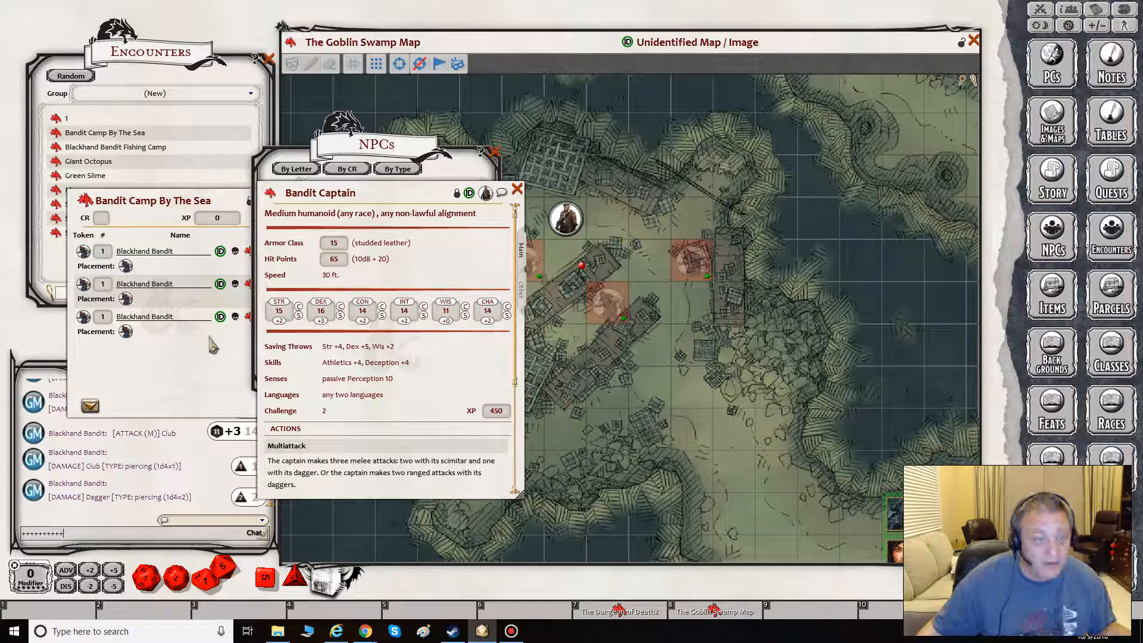
- Unlock Bandit Camp By The Sea, add the Bandit Captain to it, and close the captain's record and the NPC list
{"action": "left_click_drag", "start_coordinate": [212, 200], "coordinate": [193, 196]}
{"action": "left_click", "coordinate": [232, 197]}
{"action": "left_click_drag", "start_coordinate": [270, 192], "coordinate": [138, 326]}
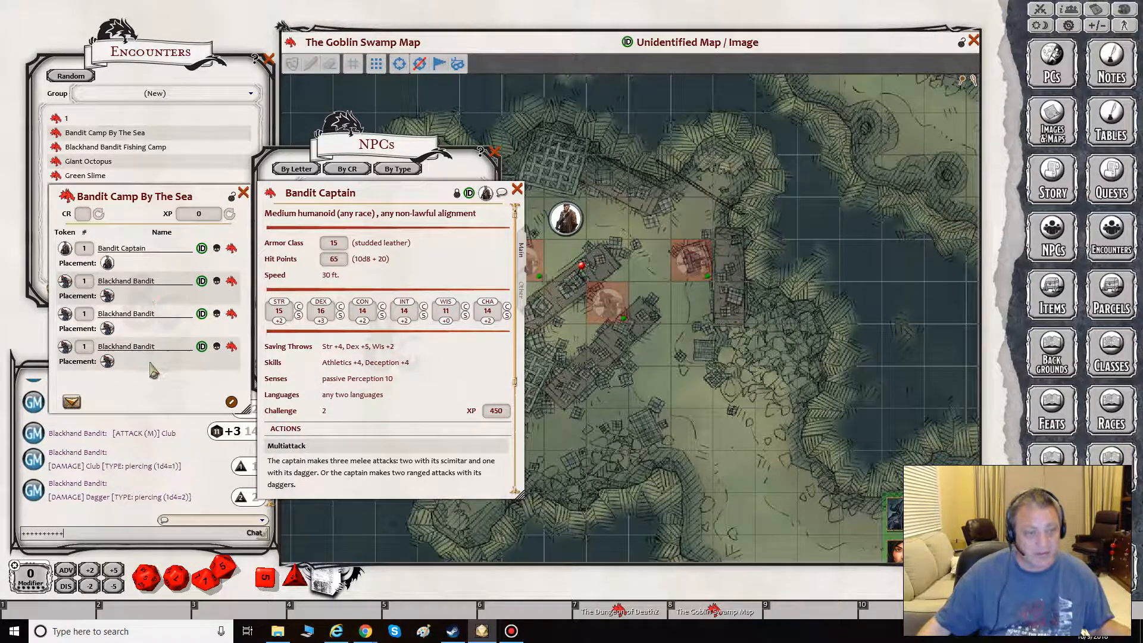
{"action": "left_click", "coordinate": [516, 190]}
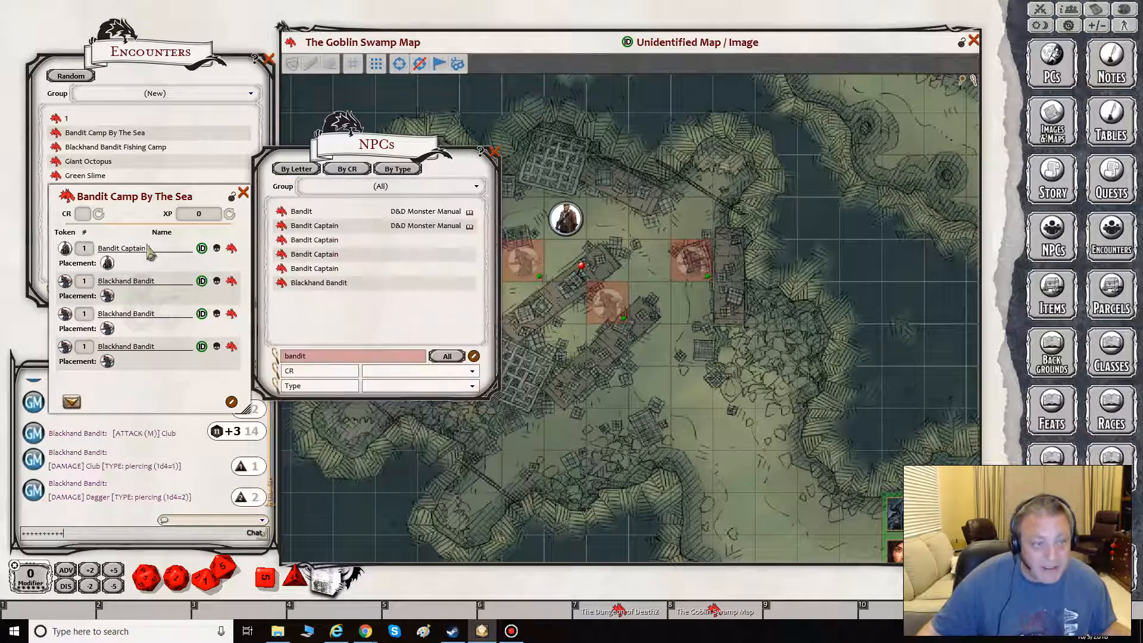
{"action": "left_click", "coordinate": [494, 152]}
- Delete the loose Bandit Captain token north of the encounter pin from the map
{"action": "right_click", "coordinate": [561, 221]}
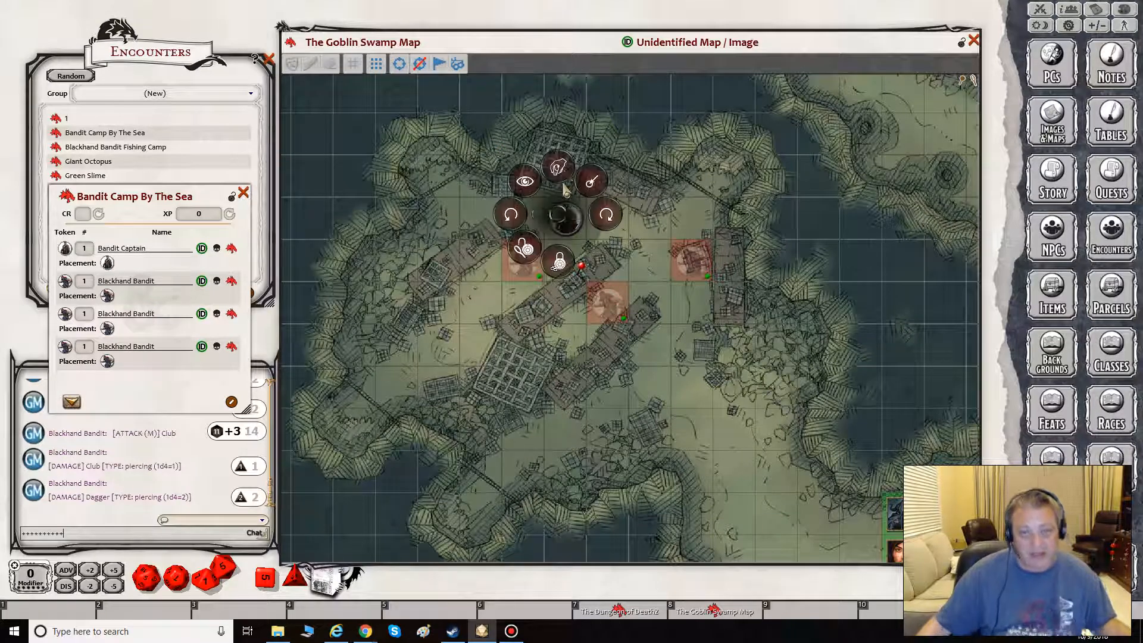
{"action": "left_click", "coordinate": [563, 171]}
{"action": "left_click", "coordinate": [562, 171]}
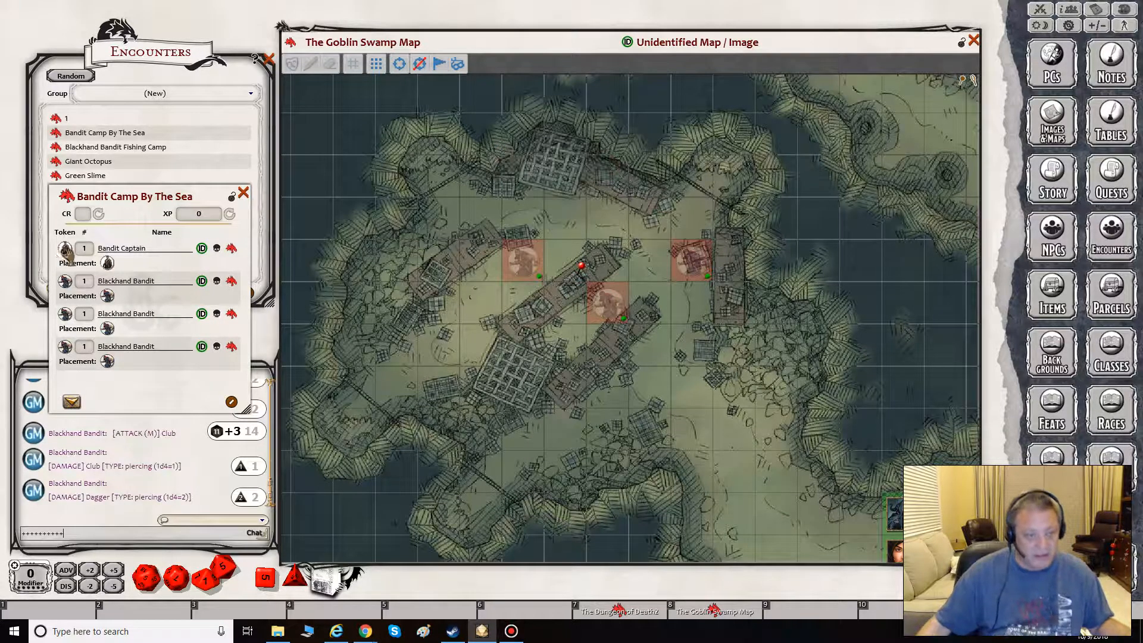
- Try placing the Bandit Captain's token on the map directly from the encounter, and delete that token again
{"action": "left_click_drag", "start_coordinate": [65, 253], "coordinate": [565, 219]}
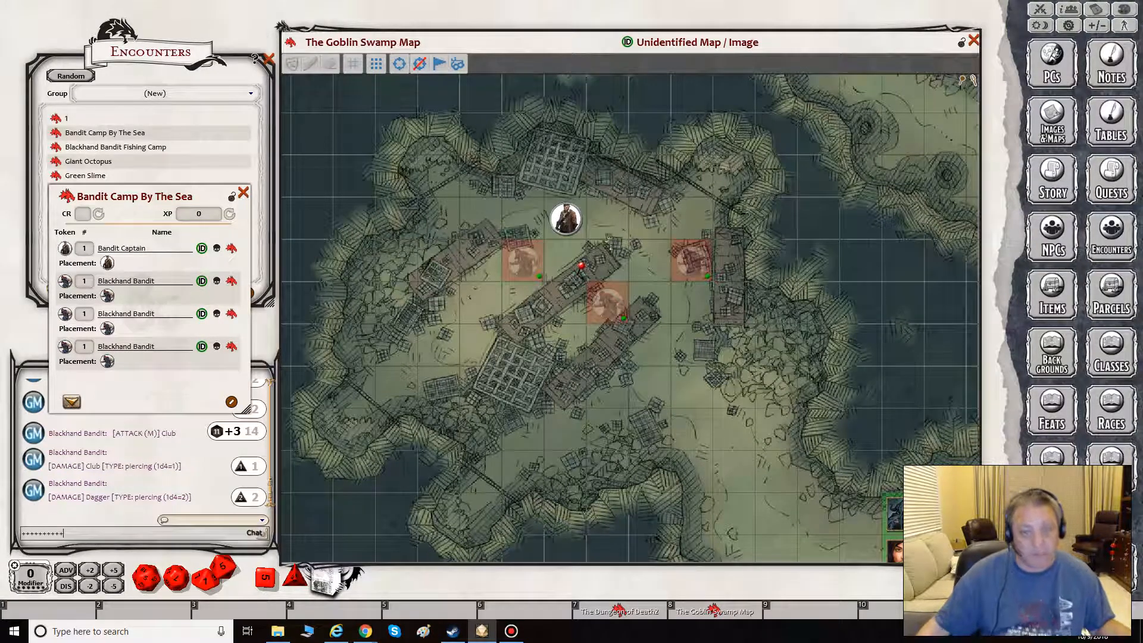
{"action": "right_click", "coordinate": [557, 216]}
{"action": "left_click", "coordinate": [555, 174]}
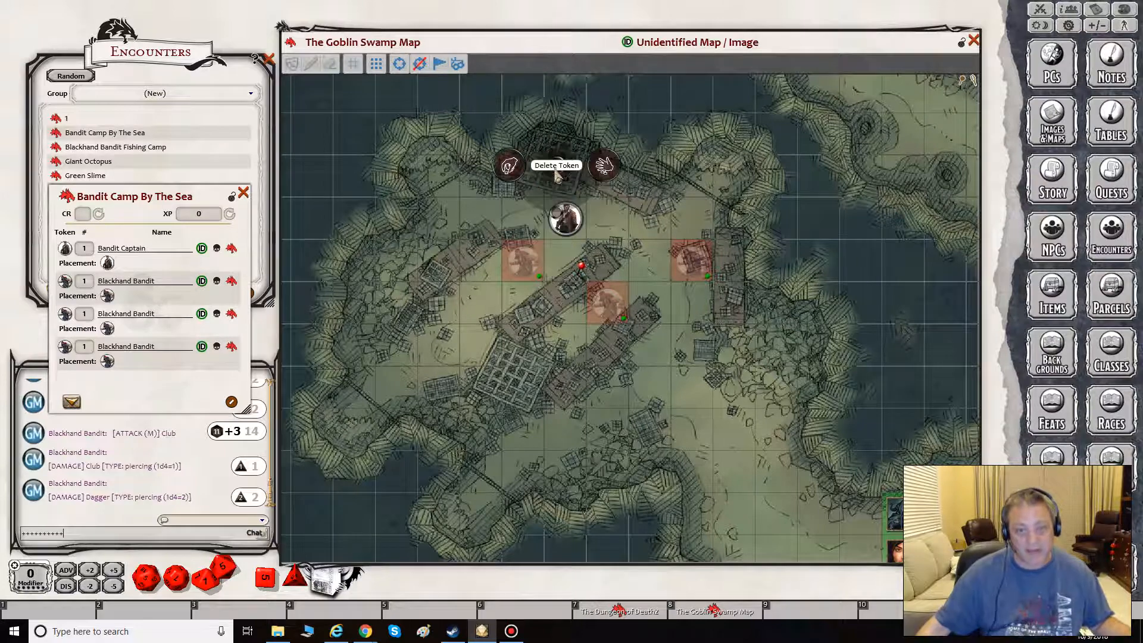
{"action": "left_click", "coordinate": [510, 169]}
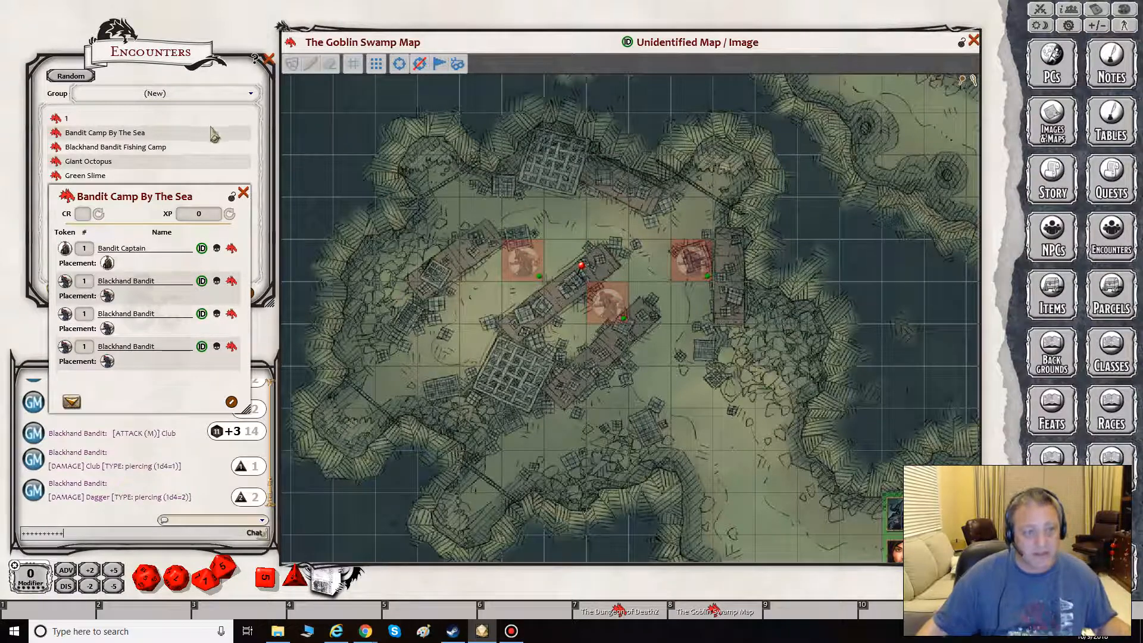
- Open the Combat Tracker and reopen the Bandit Camp By The Sea encounter beside it
{"action": "left_click", "coordinate": [244, 192]}
{"action": "left_click", "coordinate": [1040, 9]}
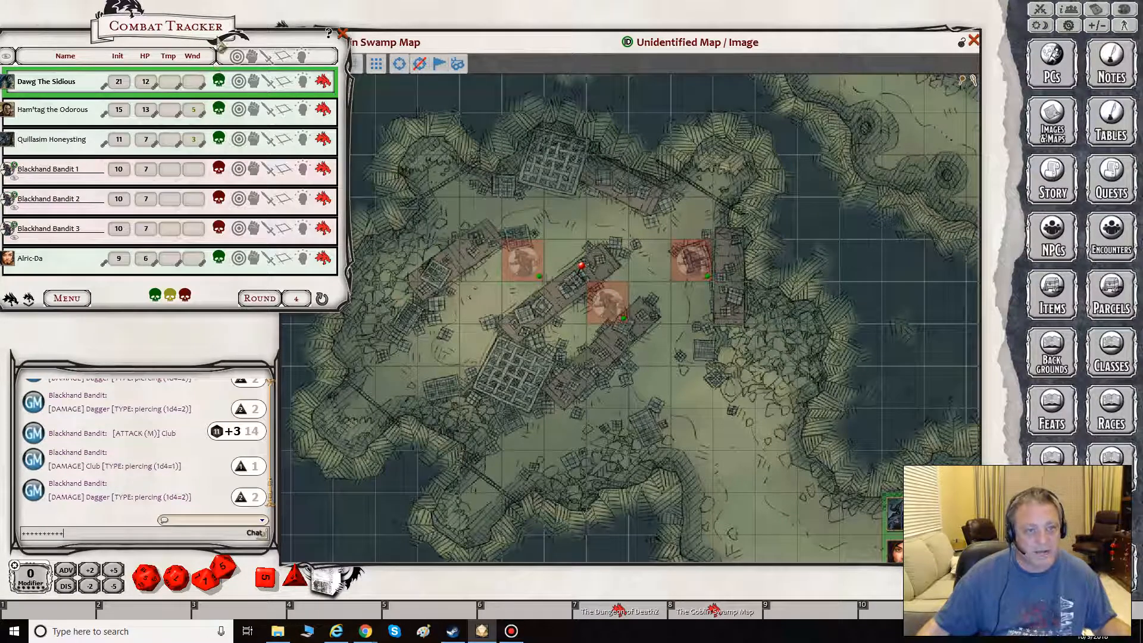
{"action": "left_click_drag", "start_coordinate": [222, 45], "coordinate": [304, 42]}
{"action": "left_click", "coordinate": [55, 276]}
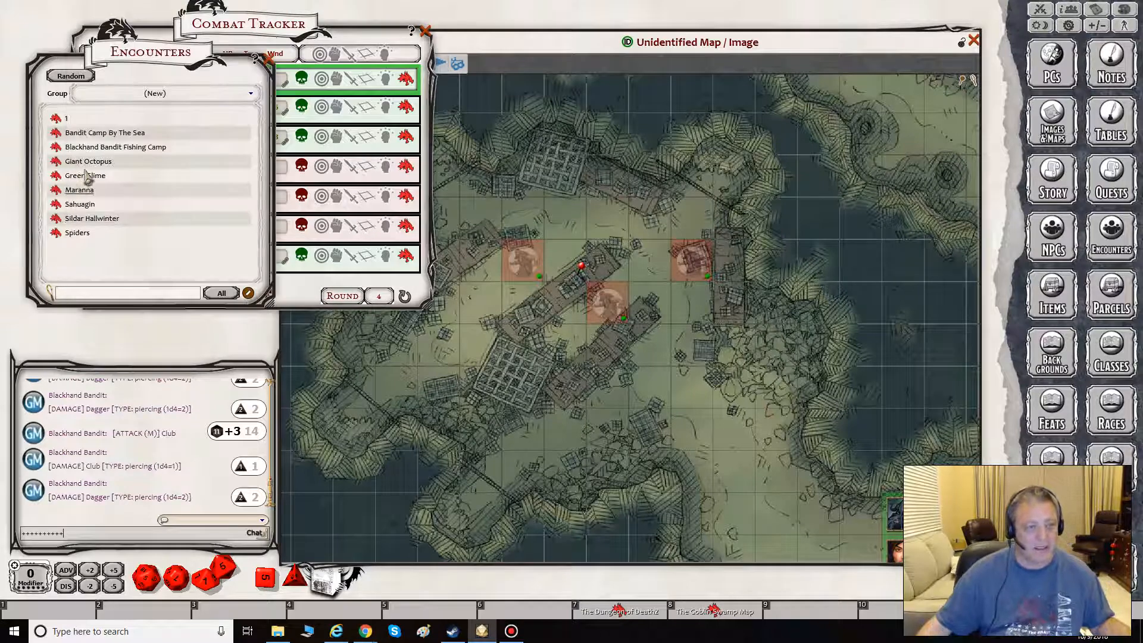
{"action": "left_click", "coordinate": [56, 134]}
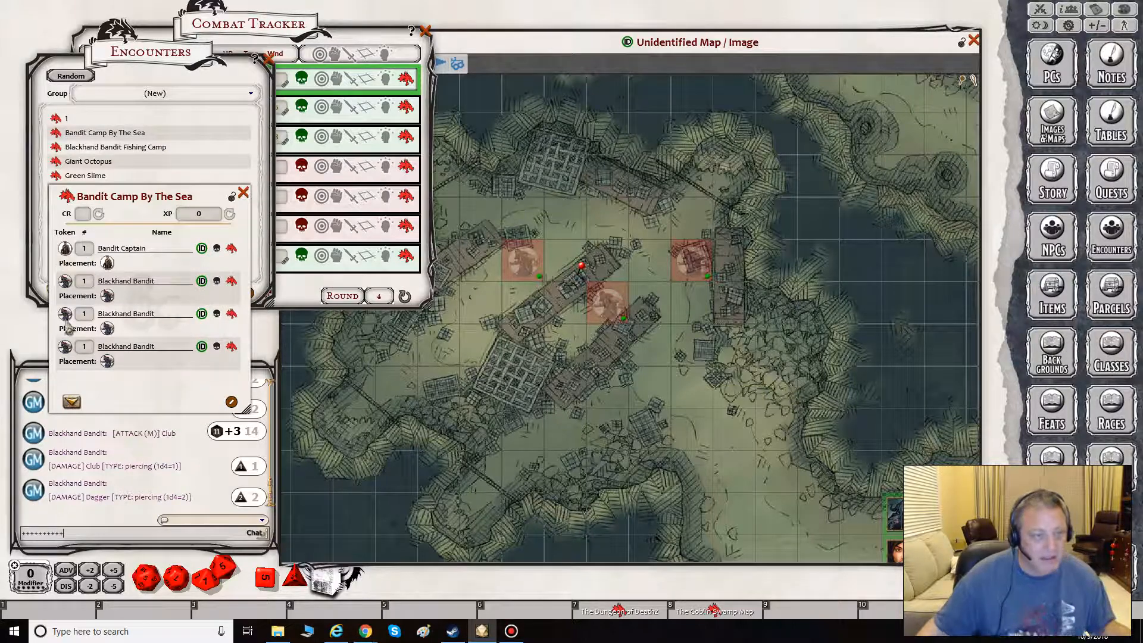
- Enlarge the Combat Tracker, move it clear of the encounter, and add the encounter's Bandit Captain to it
{"action": "left_click_drag", "start_coordinate": [66, 251], "coordinate": [363, 205]}
{"action": "left_click_drag", "start_coordinate": [431, 307], "coordinate": [610, 358]}
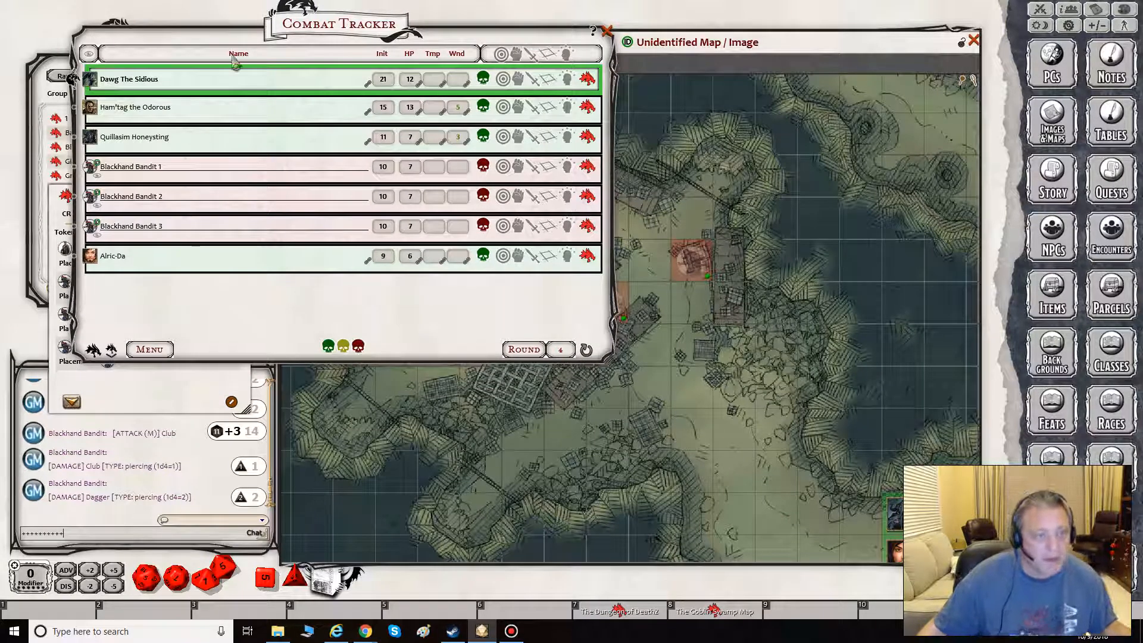
{"action": "left_click_drag", "start_coordinate": [301, 46], "coordinate": [539, 62]}
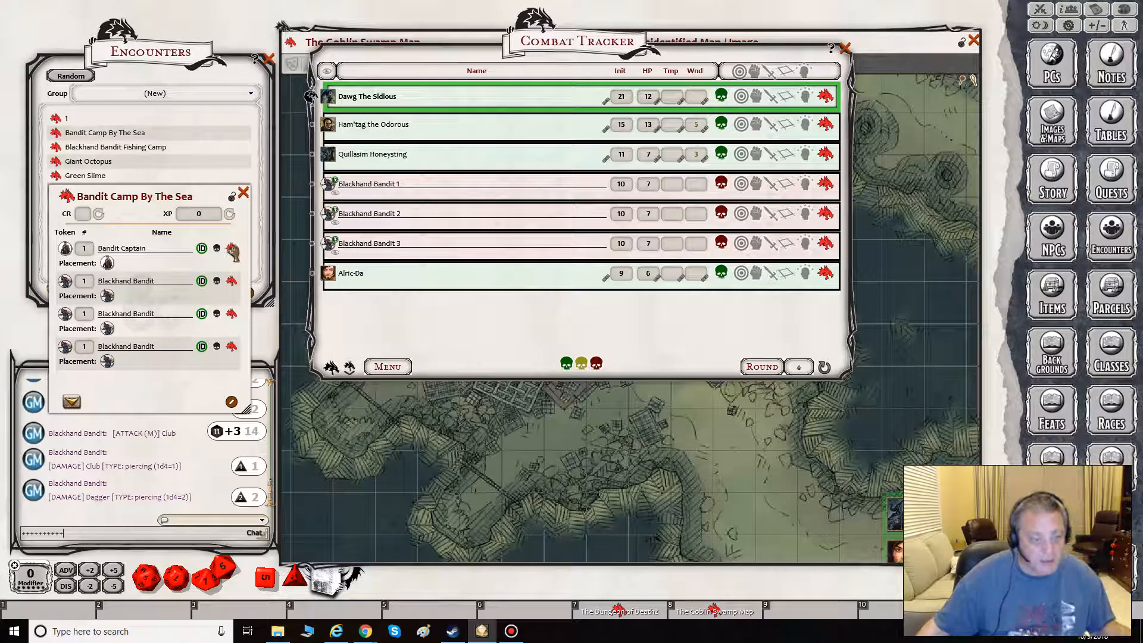
{"action": "left_click_drag", "start_coordinate": [232, 251], "coordinate": [362, 321]}
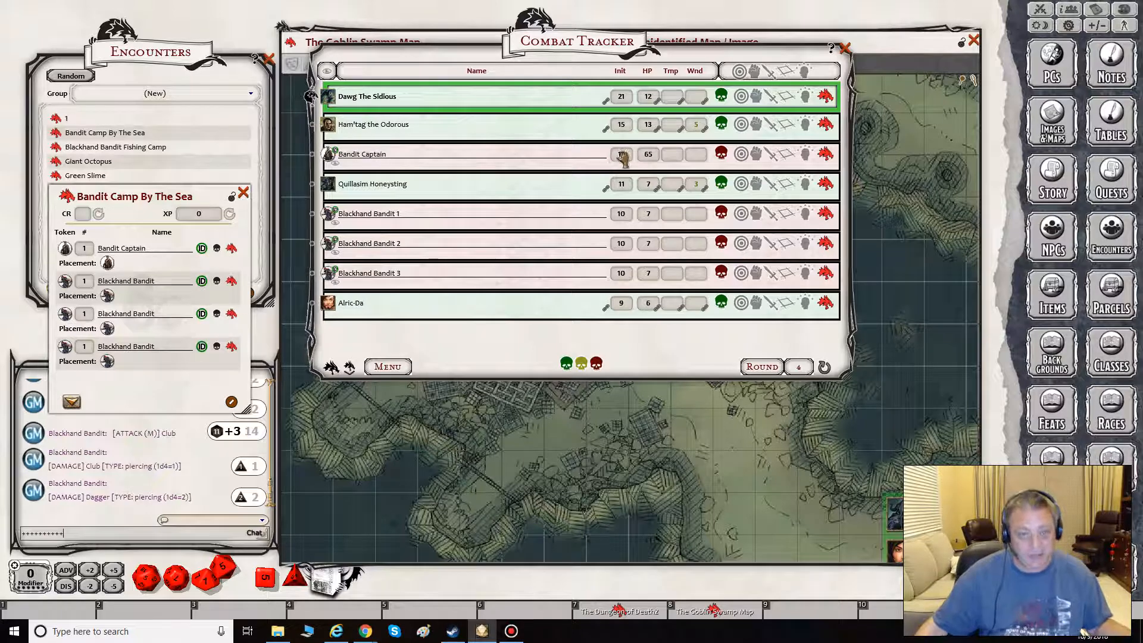
- Place the Bandit Captain's token from the Combat Tracker on the map northwest of the bandits, and close the tracker and encounter
{"action": "left_click_drag", "start_coordinate": [328, 155], "coordinate": [481, 219]}
{"action": "left_click", "coordinate": [846, 48]}
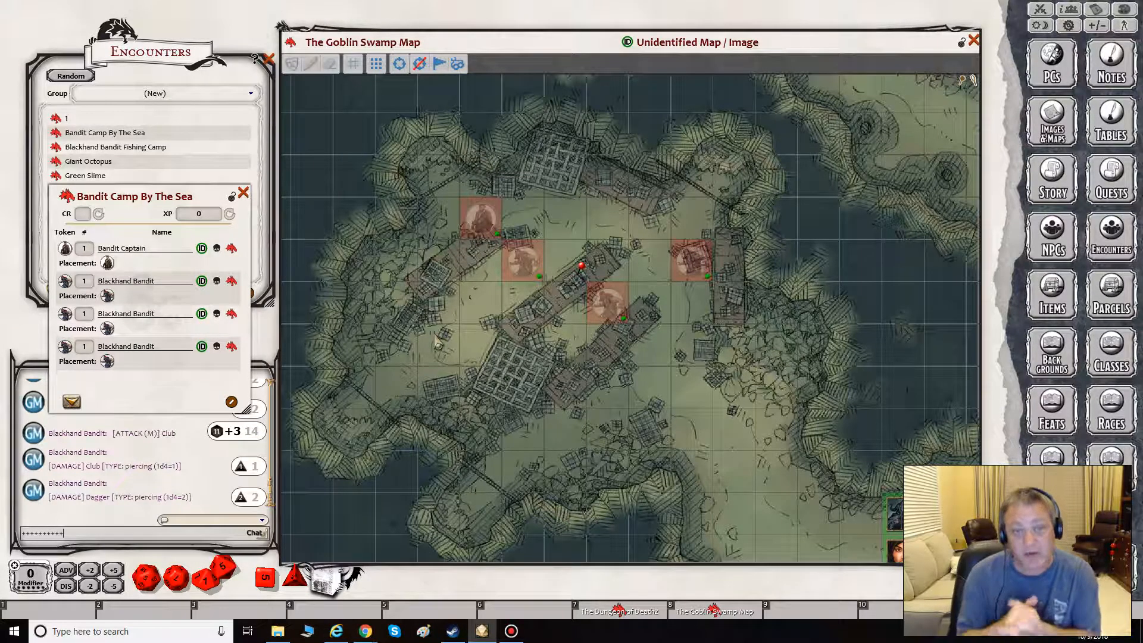
{"action": "left_click", "coordinate": [244, 192]}
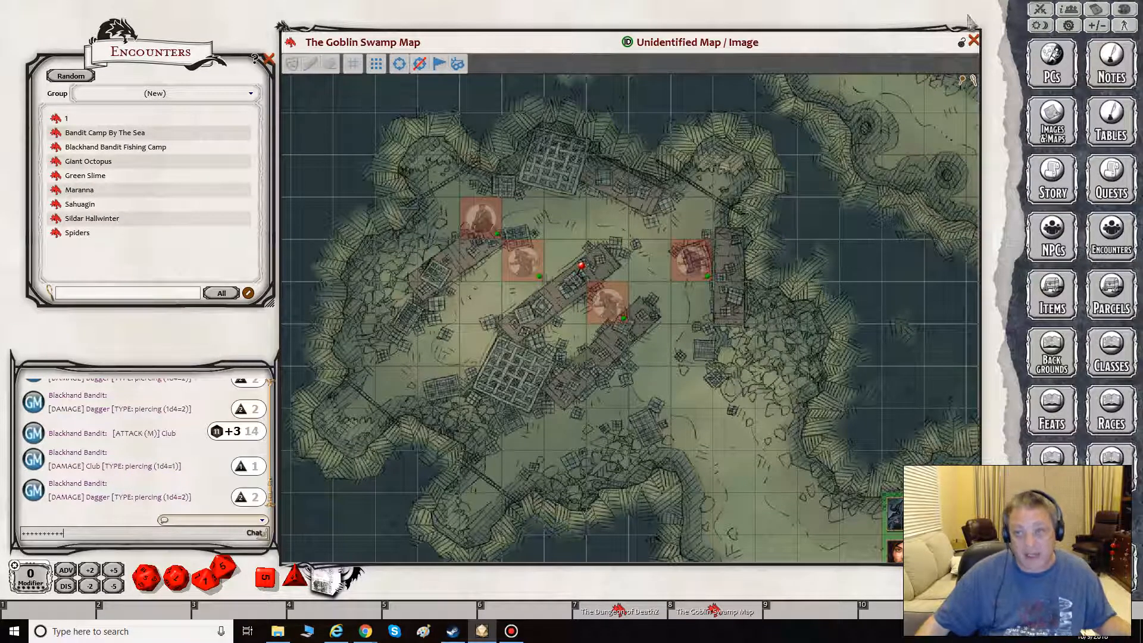
- Make the Bandit Captain and Blackhand Bandit tokens visible to players from the Combat Tracker, and shrink the tracker to uncover them
{"action": "left_click", "coordinate": [1040, 9]}
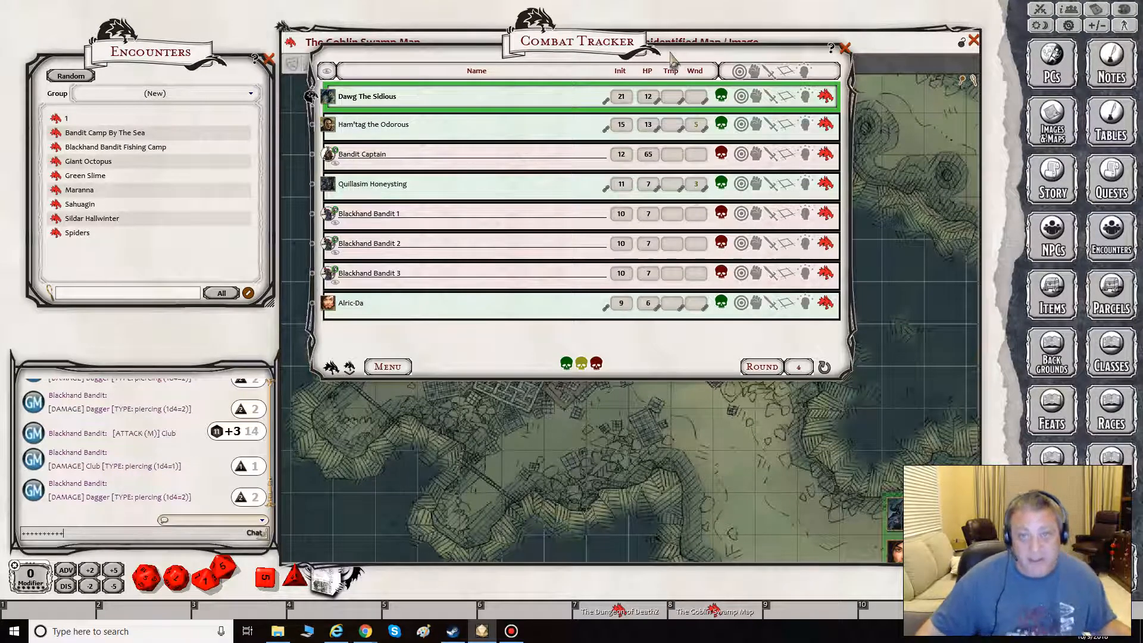
{"action": "left_click_drag", "start_coordinate": [683, 52], "coordinate": [434, 47]}
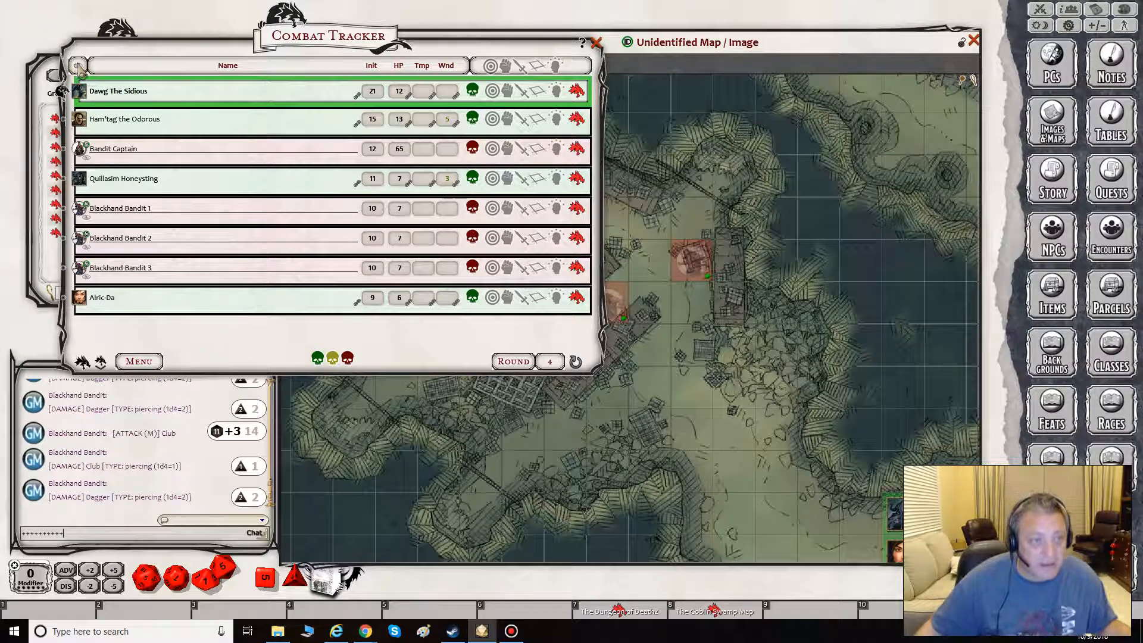
{"action": "left_click_drag", "start_coordinate": [377, 48], "coordinate": [255, 186]}
{"action": "left_click_drag", "start_coordinate": [353, 204], "coordinate": [442, 59]}
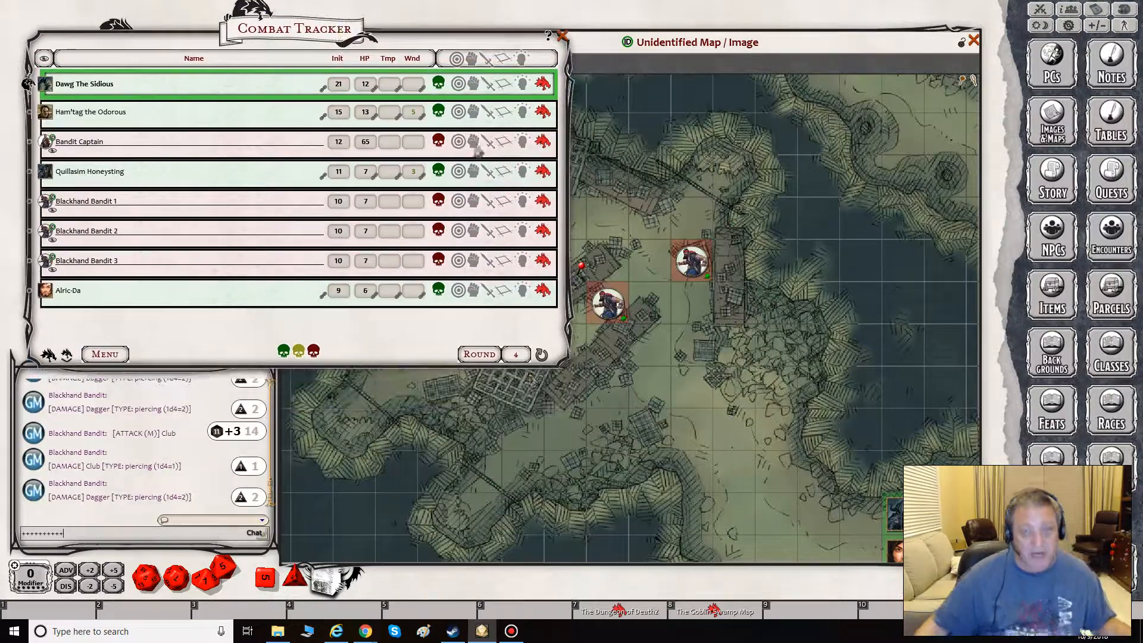
{"action": "left_click_drag", "start_coordinate": [564, 364], "coordinate": [326, 332]}
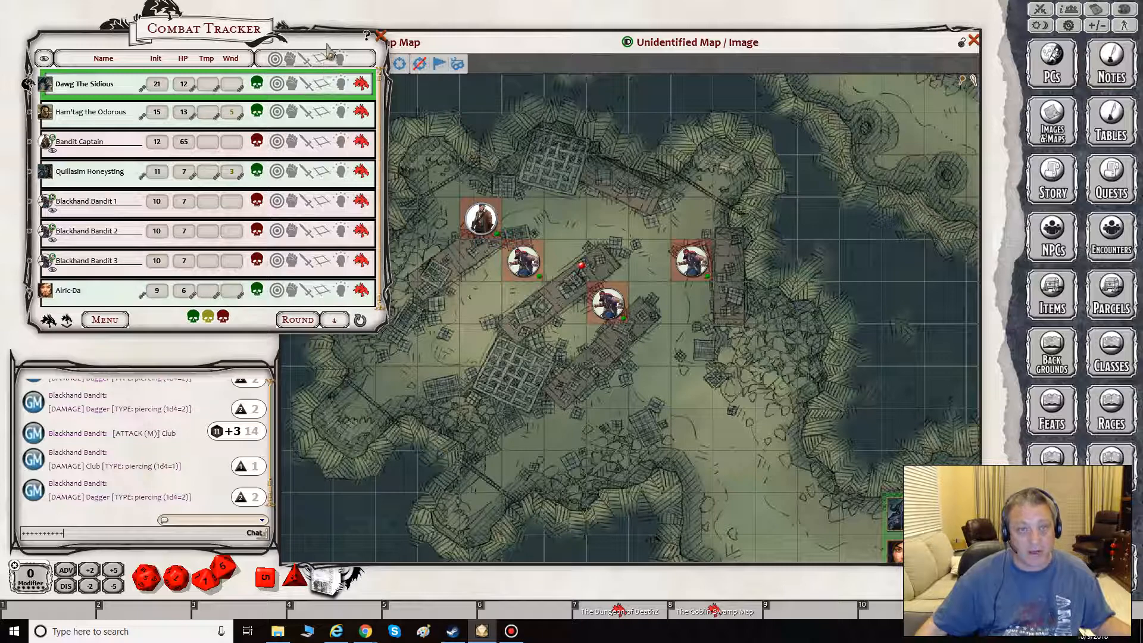
- Cycle the Bandit Captain's faction through the available options in the Combat Tracker and leave it set to Neutral
{"action": "left_click_drag", "start_coordinate": [251, 30], "coordinate": [243, 34]}
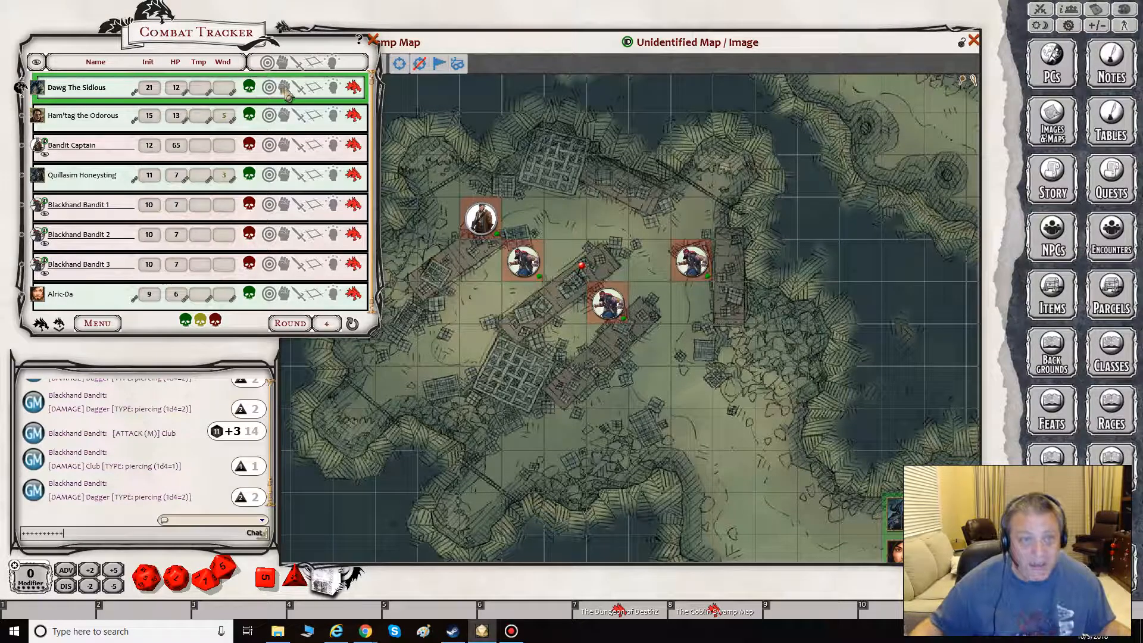
{"action": "left_click", "coordinate": [249, 146]}
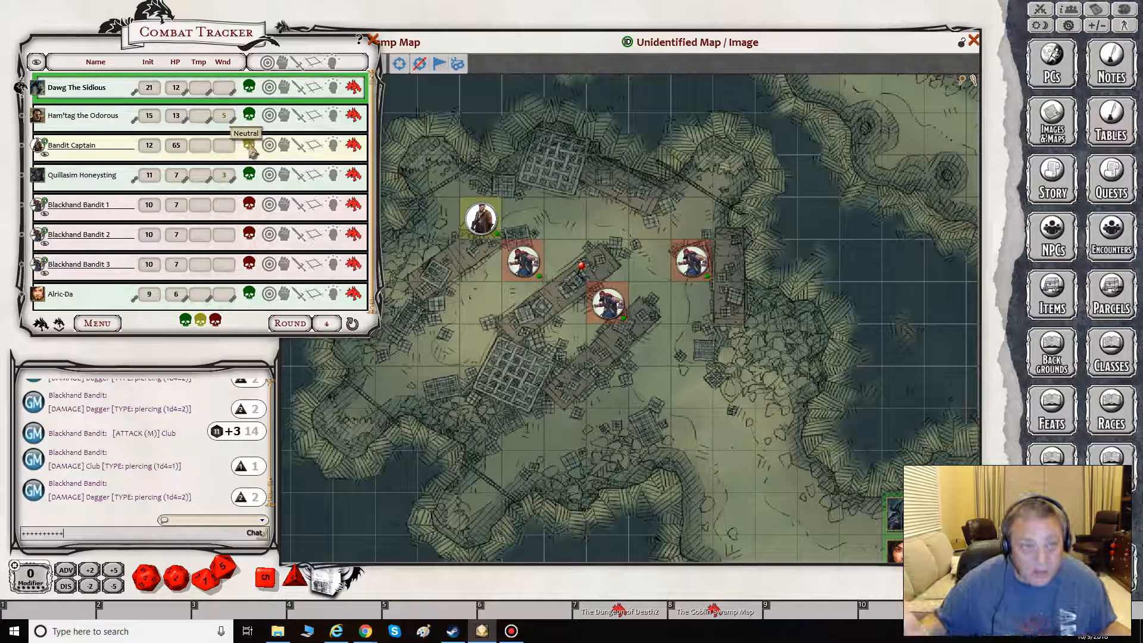
{"action": "left_click", "coordinate": [250, 148]}
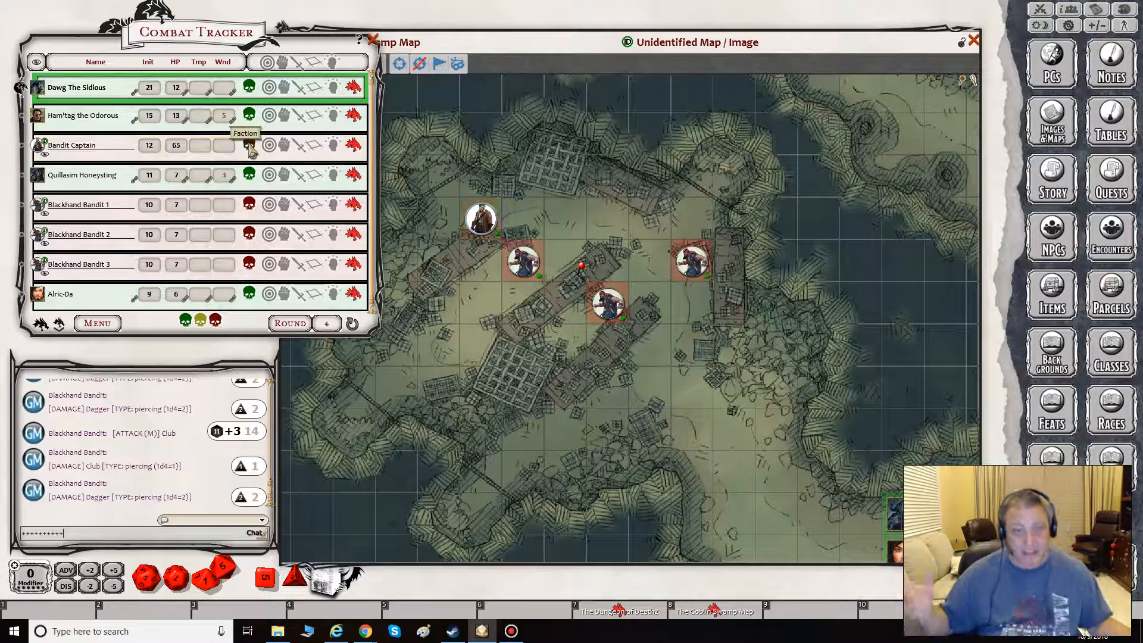
{"action": "left_click", "coordinate": [250, 147]}
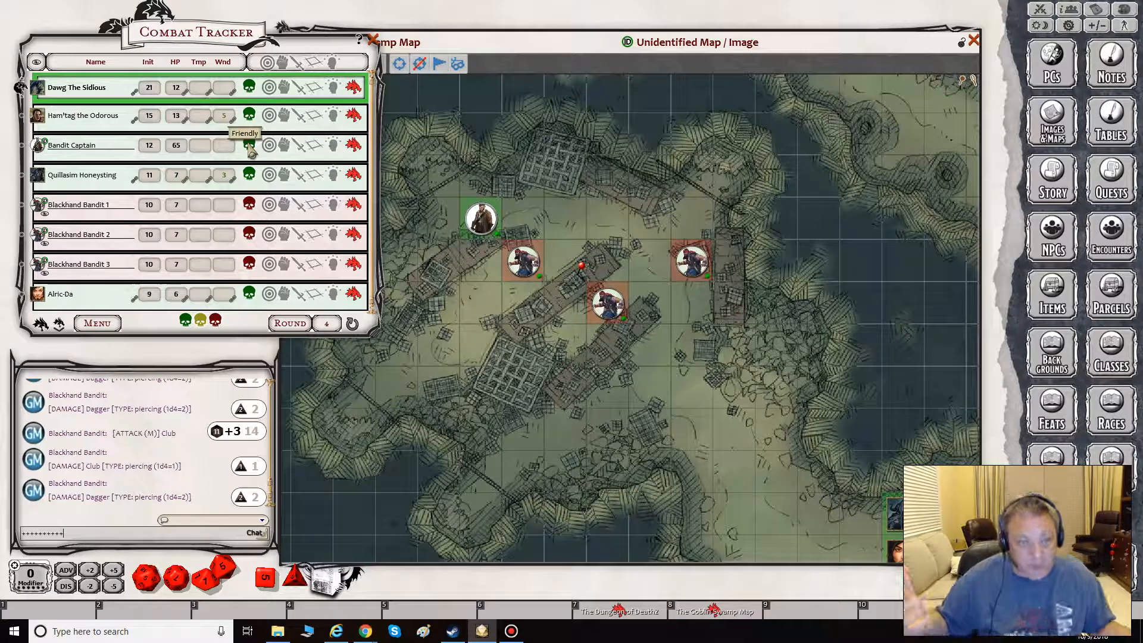
{"action": "left_click", "coordinate": [249, 147]}
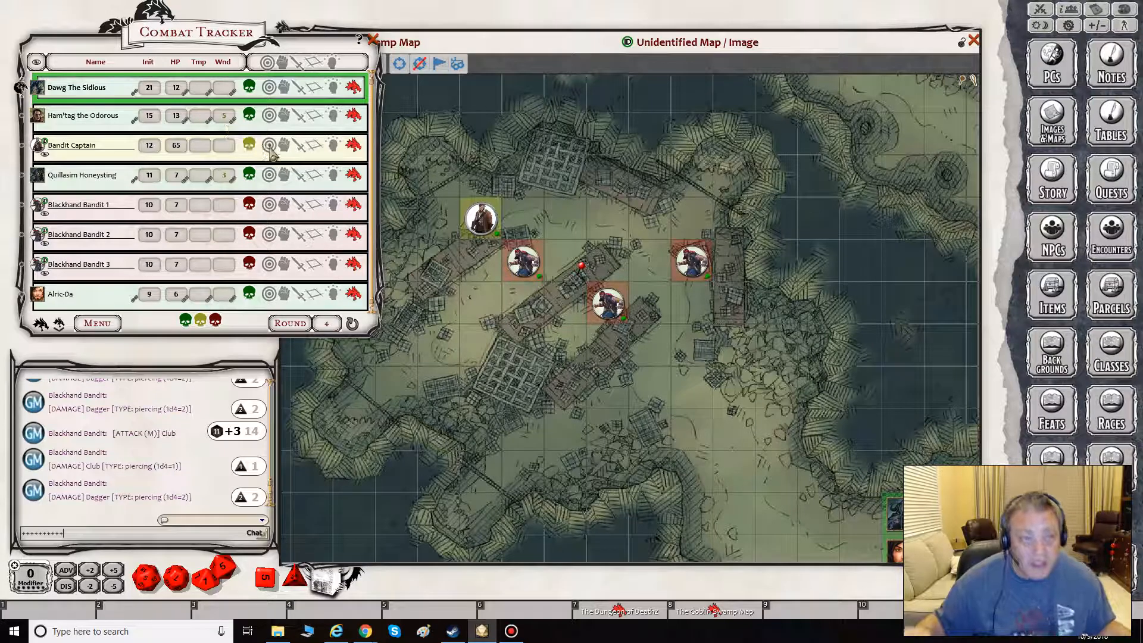
- Expand the Bandit Captain's targeting section, try and clear the nearby bandit as a target, and target Quillasim Honeysting instead
{"action": "left_click", "coordinate": [269, 146]}
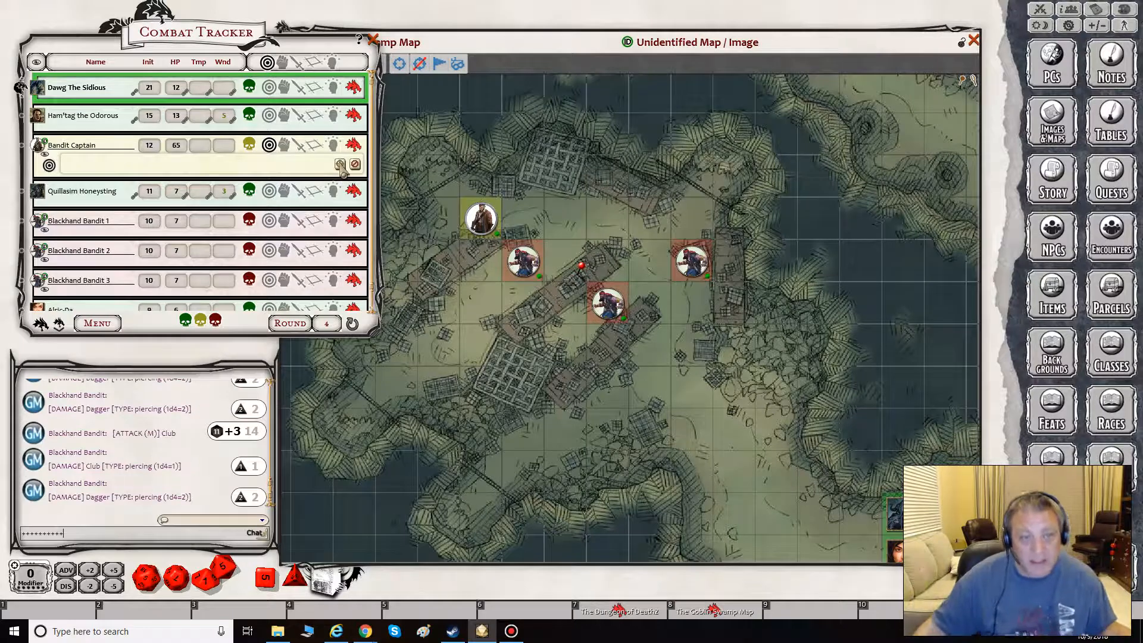
{"action": "left_click_drag", "start_coordinate": [340, 164], "coordinate": [524, 264]}
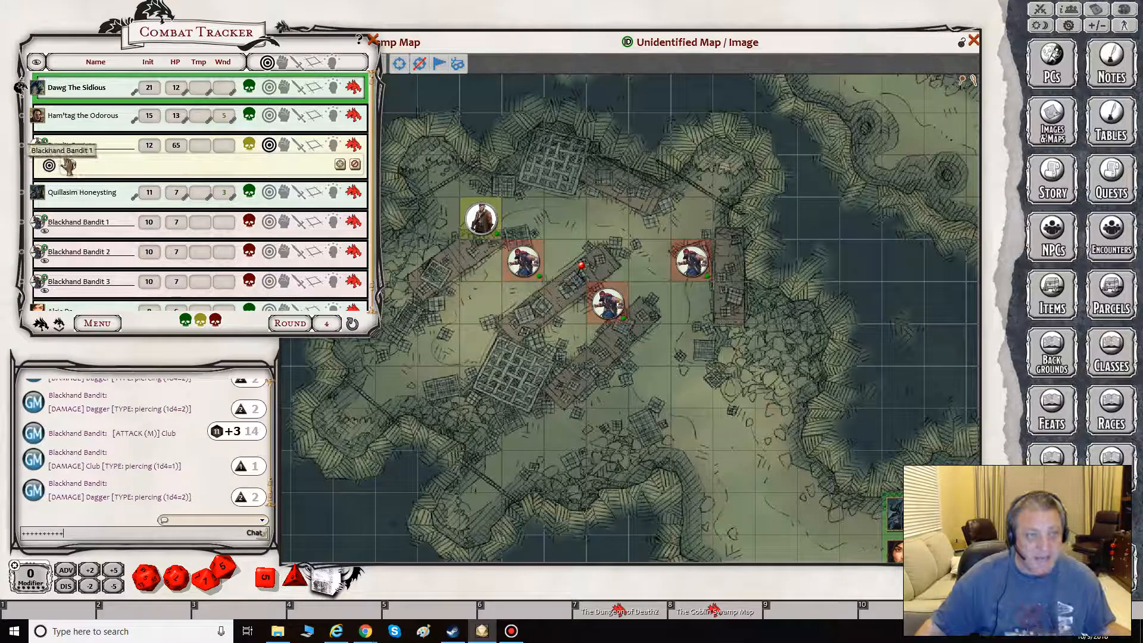
{"action": "left_click", "coordinate": [355, 164]}
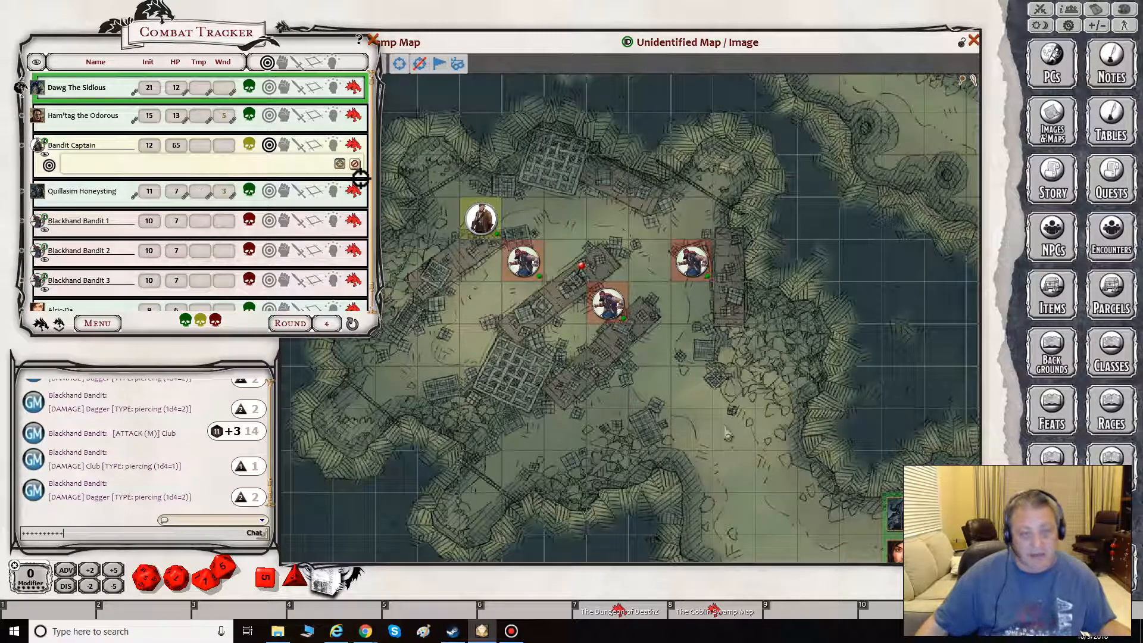
{"action": "left_click_drag", "start_coordinate": [899, 510], "coordinate": [899, 513]}
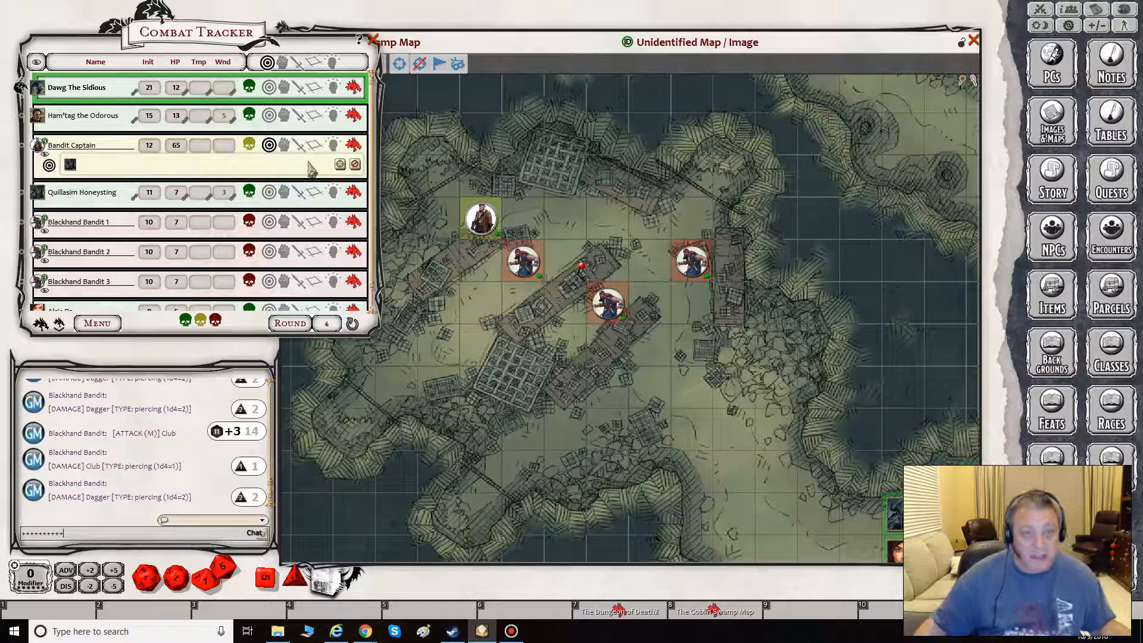
{"action": "left_click", "coordinate": [356, 165]}
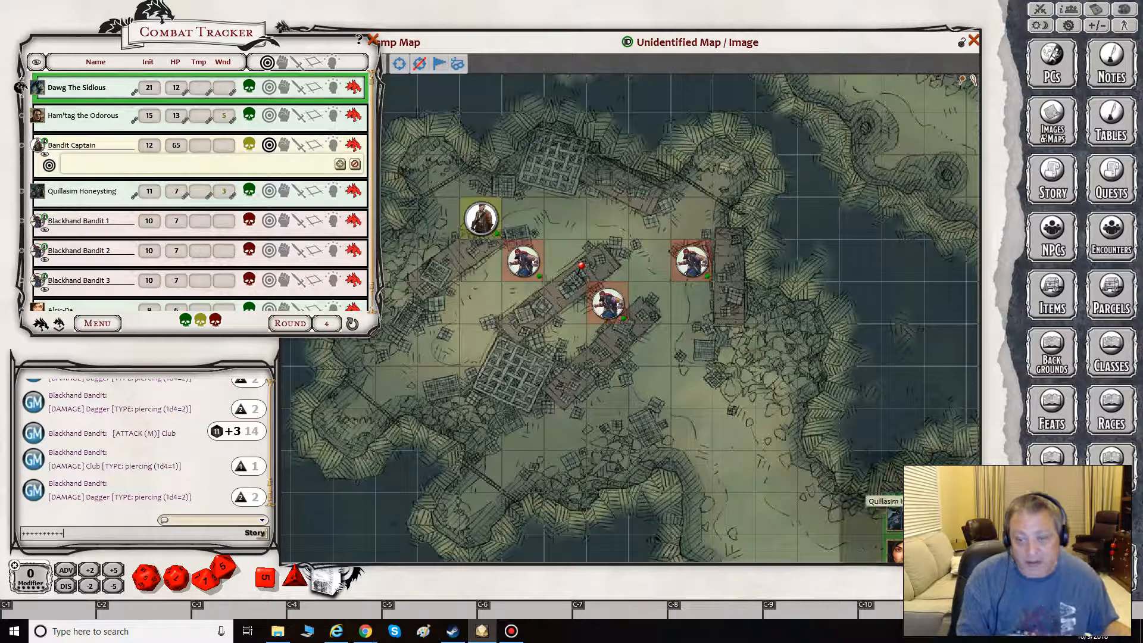
{"action": "left_click", "coordinate": [894, 514], "text": "ctrl"}
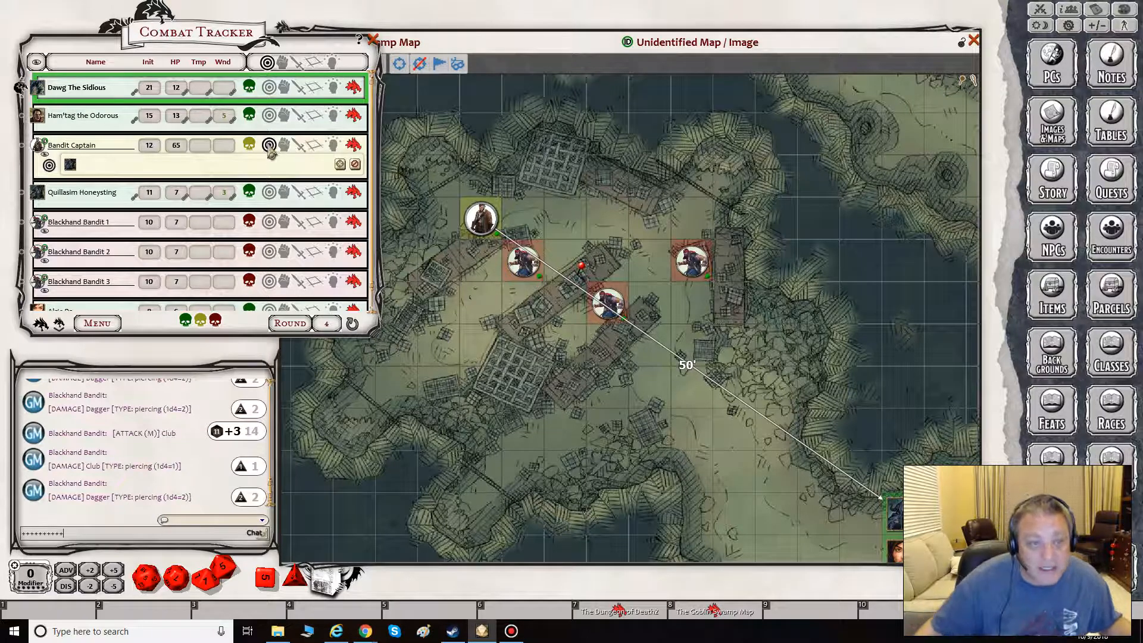
- Show the attribute sections of the Bandit Captain, Dawg The Sidious and Ham'tag the Odorous in the Combat Tracker
{"action": "left_click", "coordinate": [284, 147]}
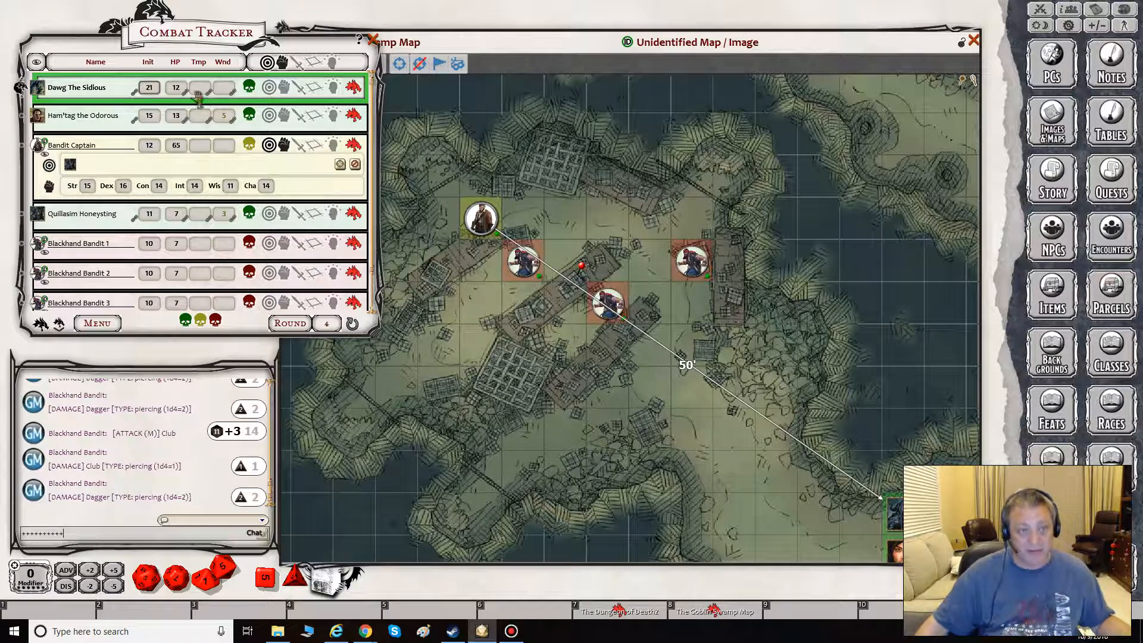
{"action": "left_click", "coordinate": [284, 87]}
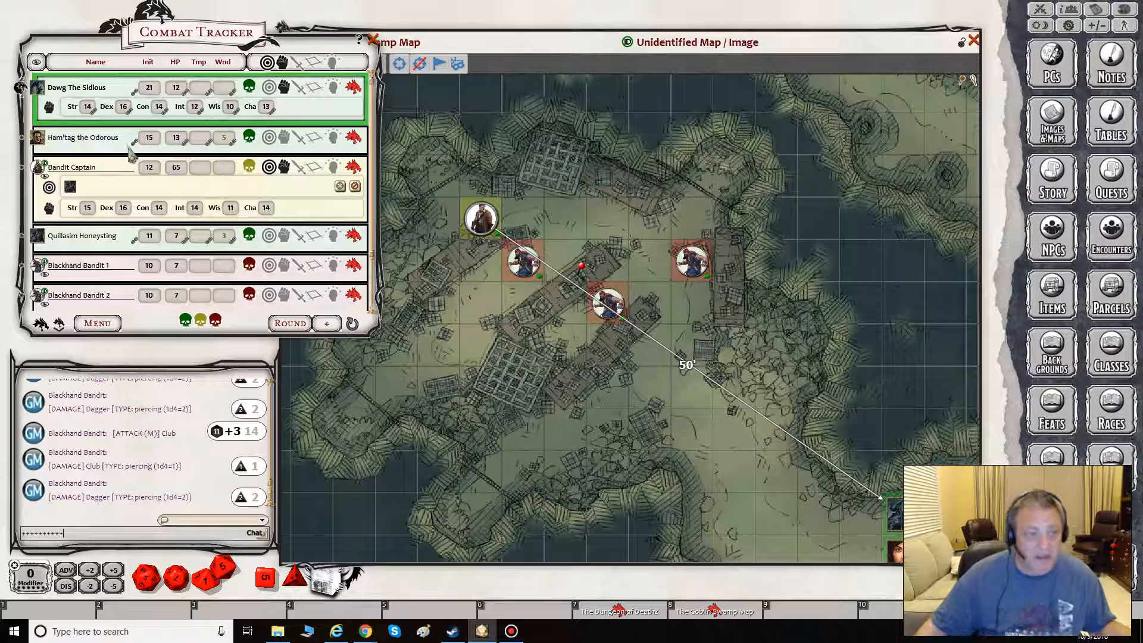
{"action": "left_click", "coordinate": [285, 142]}
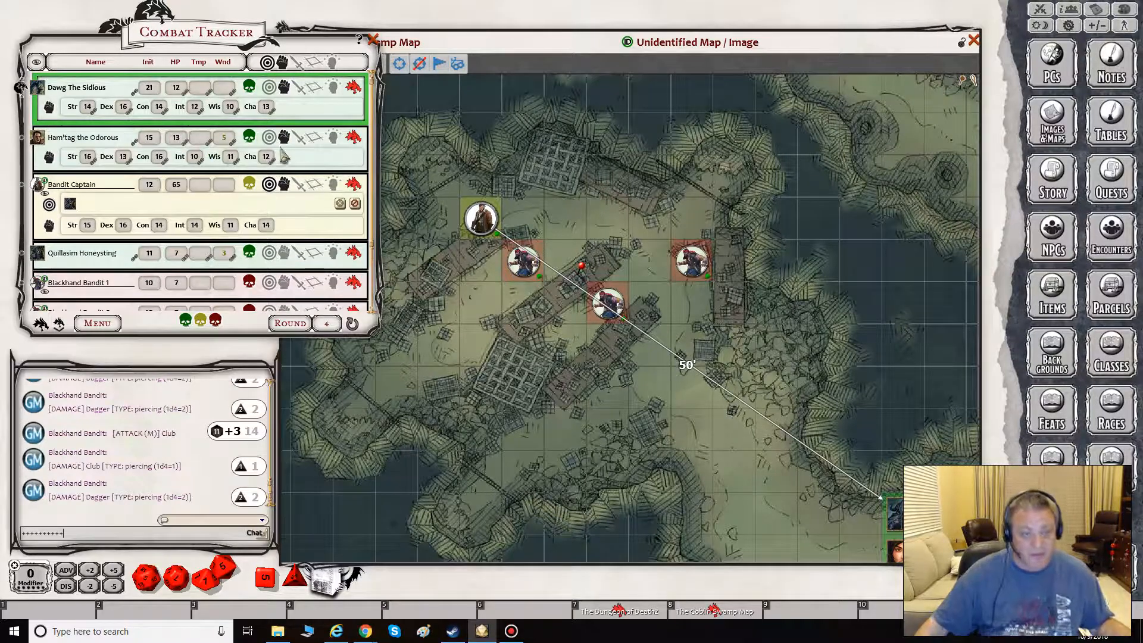
- Show the combat sections with initiative, AC and speed for Dawg The Sidious and Ham'tag the Odorous
{"action": "left_click", "coordinate": [298, 90]}
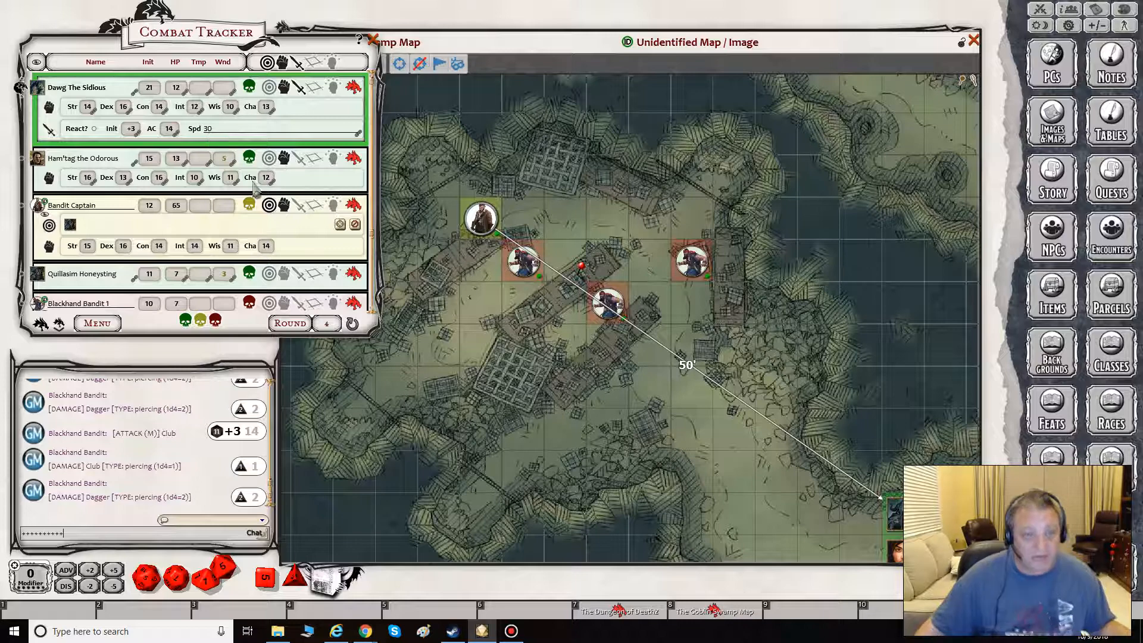
{"action": "scroll", "coordinate": [271, 231], "scroll_direction": "down", "scroll_amount": 2}
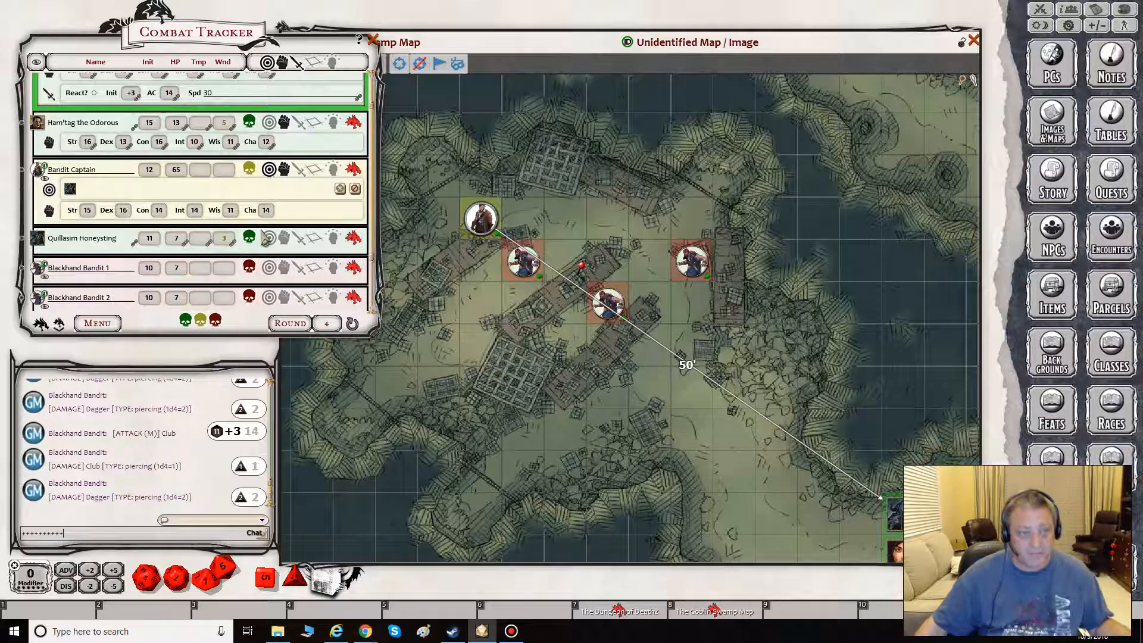
{"action": "scroll", "coordinate": [279, 214], "scroll_direction": "up", "scroll_amount": 1}
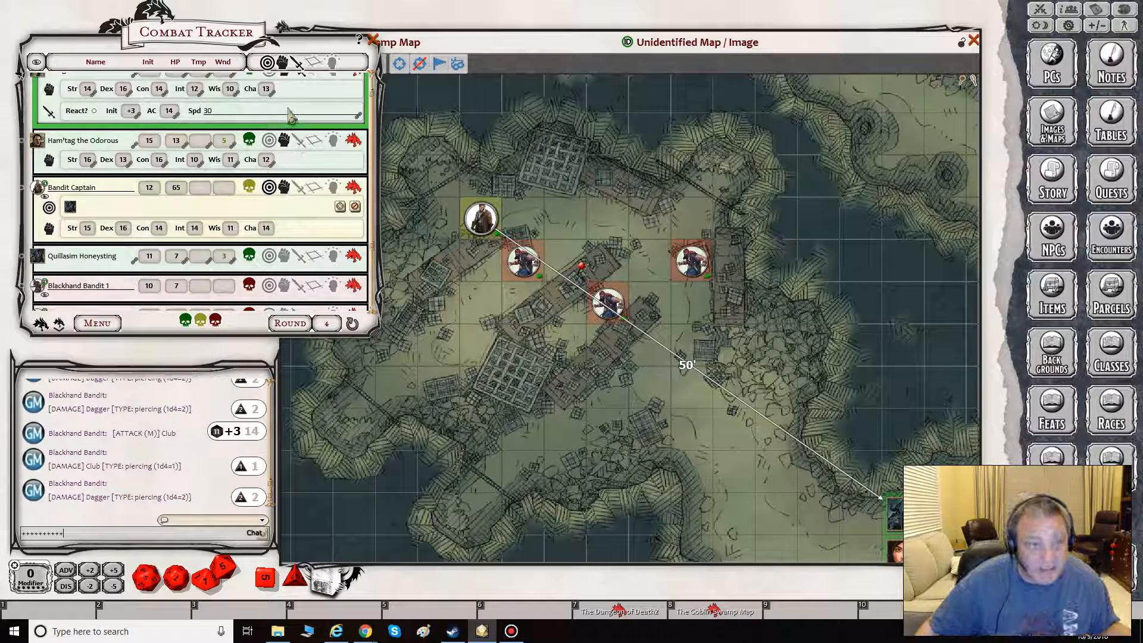
{"action": "scroll", "coordinate": [284, 160], "scroll_direction": "up", "scroll_amount": 1}
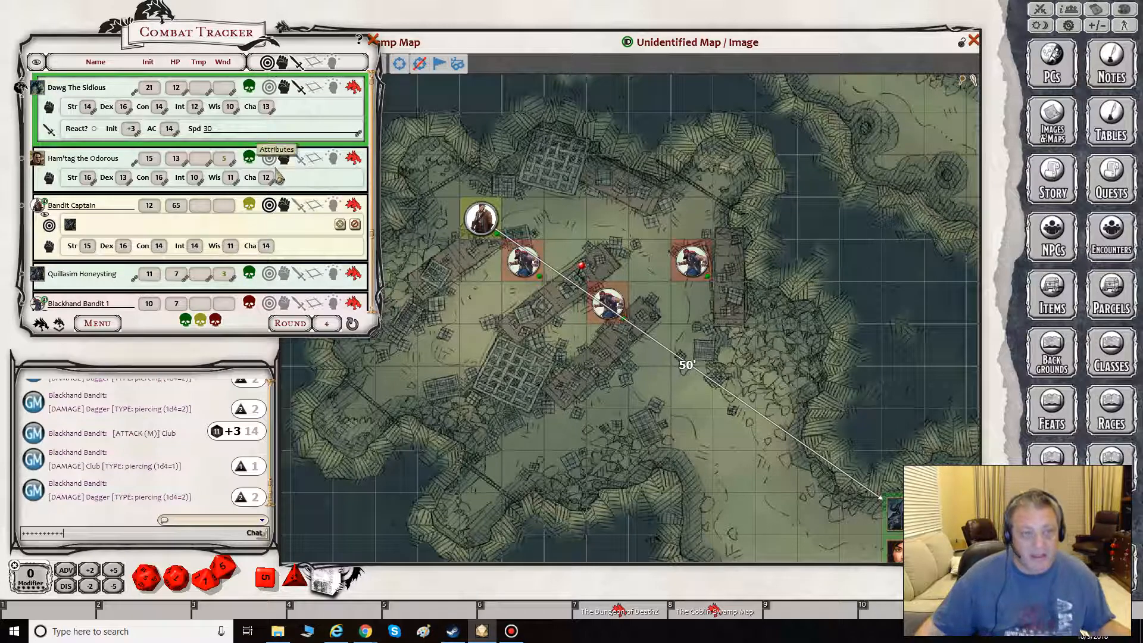
{"action": "left_click", "coordinate": [299, 159]}
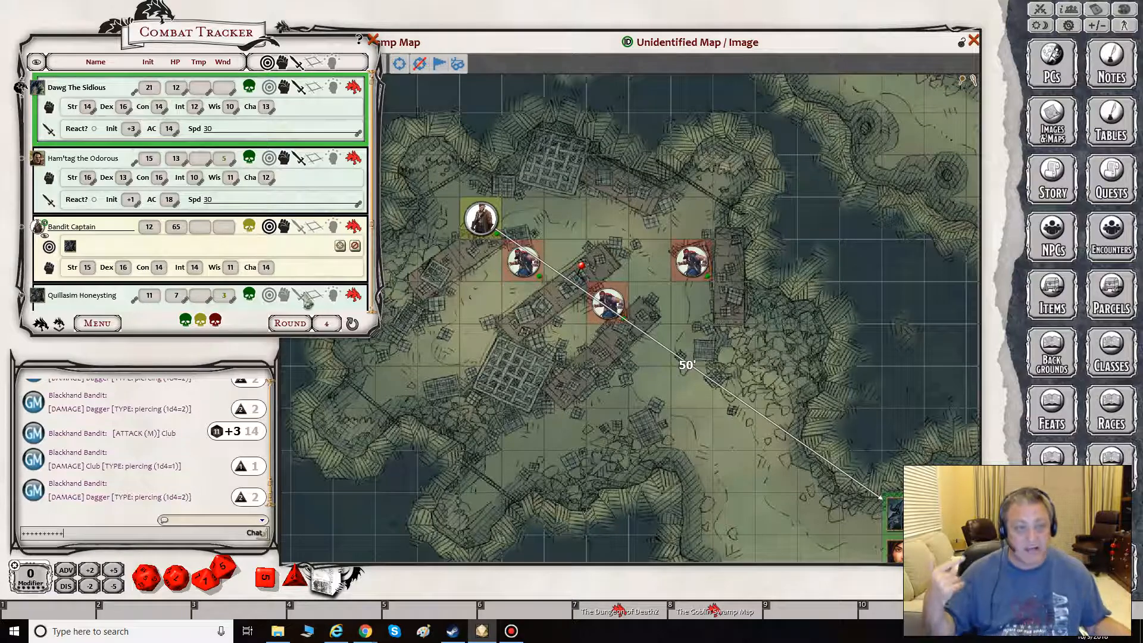
- Enlarge the Combat Tracker and advance the turn past Ham'tag the Odorous to the Bandit Captain
{"action": "left_click_drag", "start_coordinate": [438, 402], "coordinate": [502, 442]}
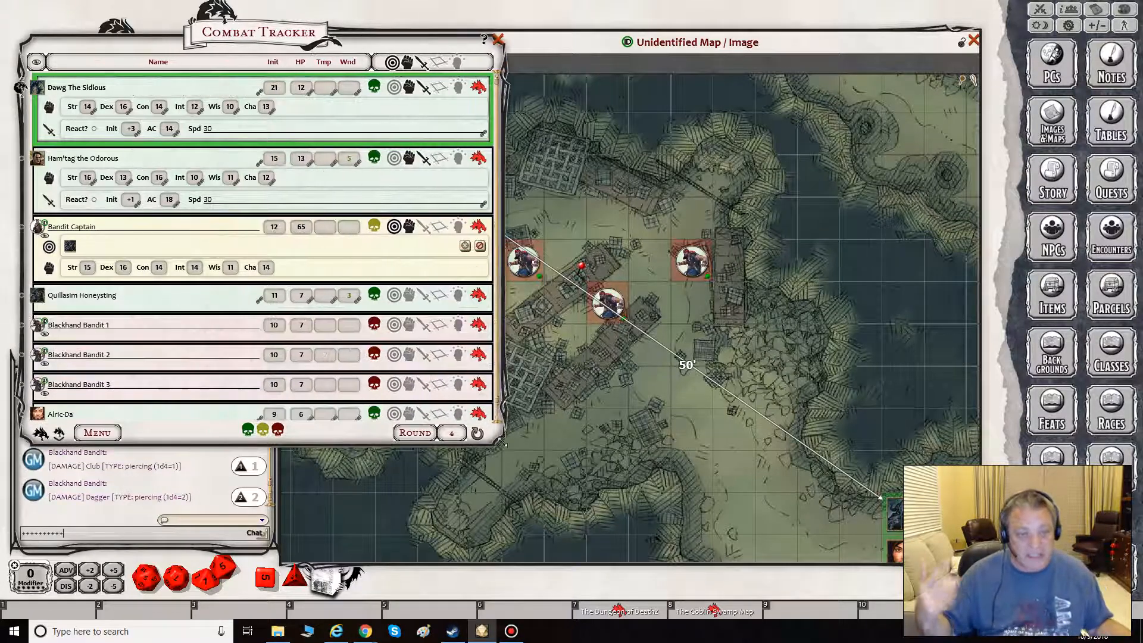
{"action": "left_click", "coordinate": [59, 434]}
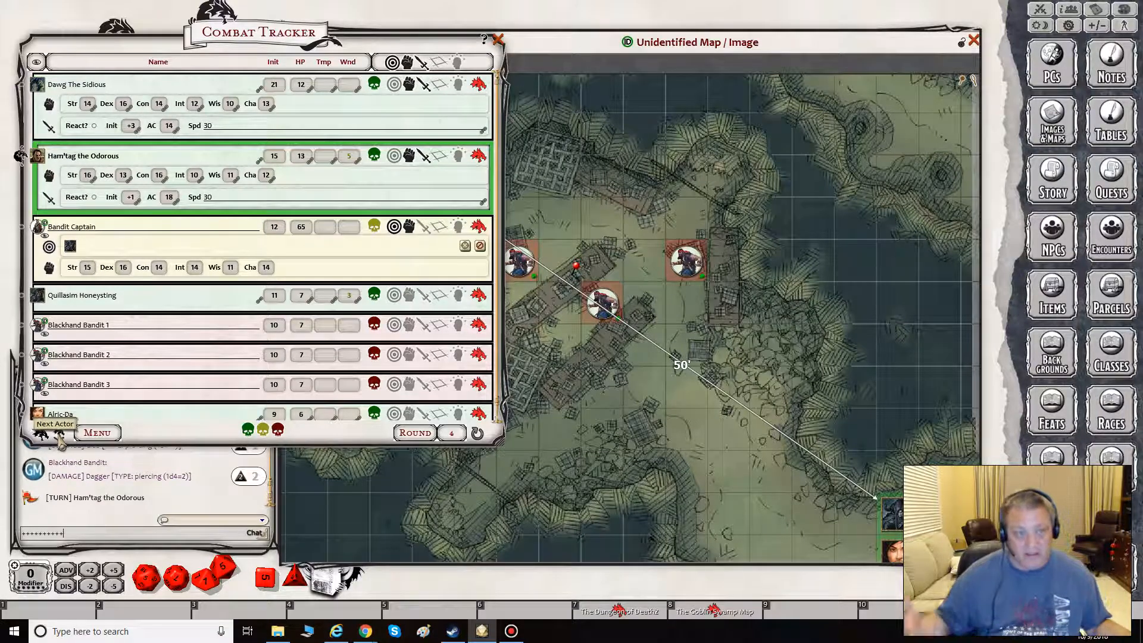
{"action": "left_click", "coordinate": [59, 435]}
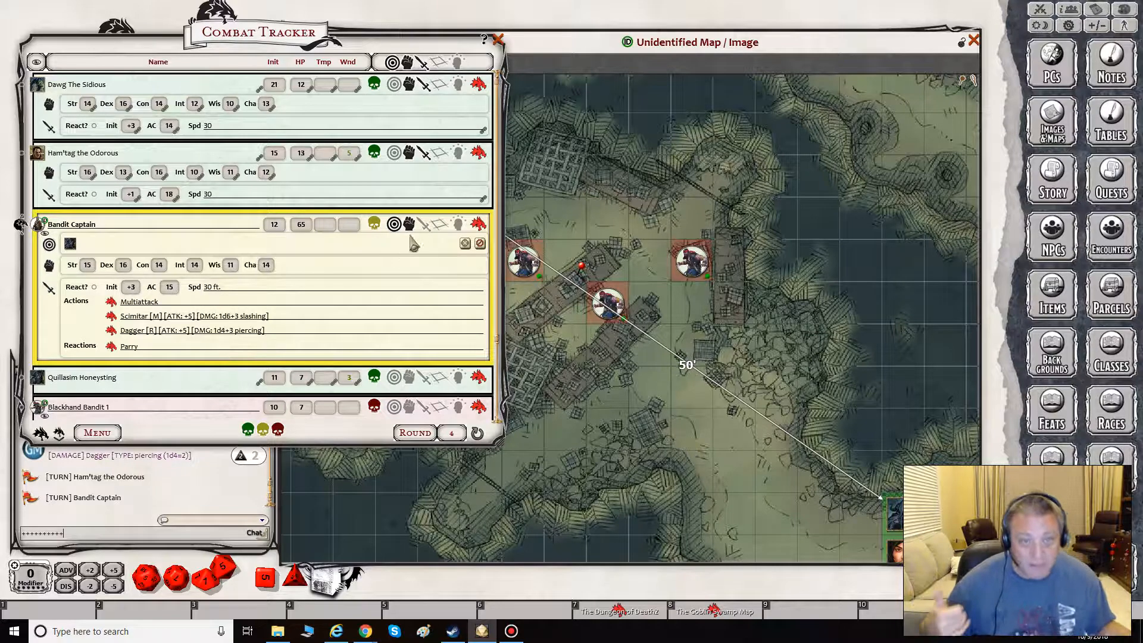
- Hide the Bandit Captain's targeting section, toggle the attributes off and back on, and show the effects section
{"action": "left_click", "coordinate": [440, 225]}
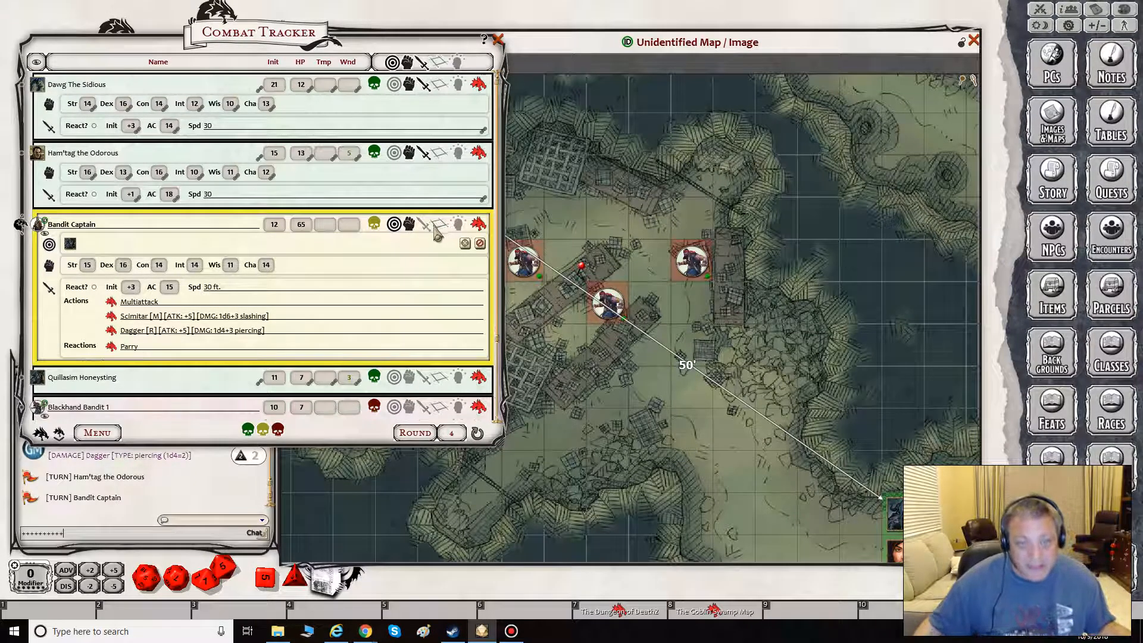
{"action": "left_click", "coordinate": [440, 228]}
{"action": "left_click", "coordinate": [394, 227]}
{"action": "left_click", "coordinate": [408, 227]}
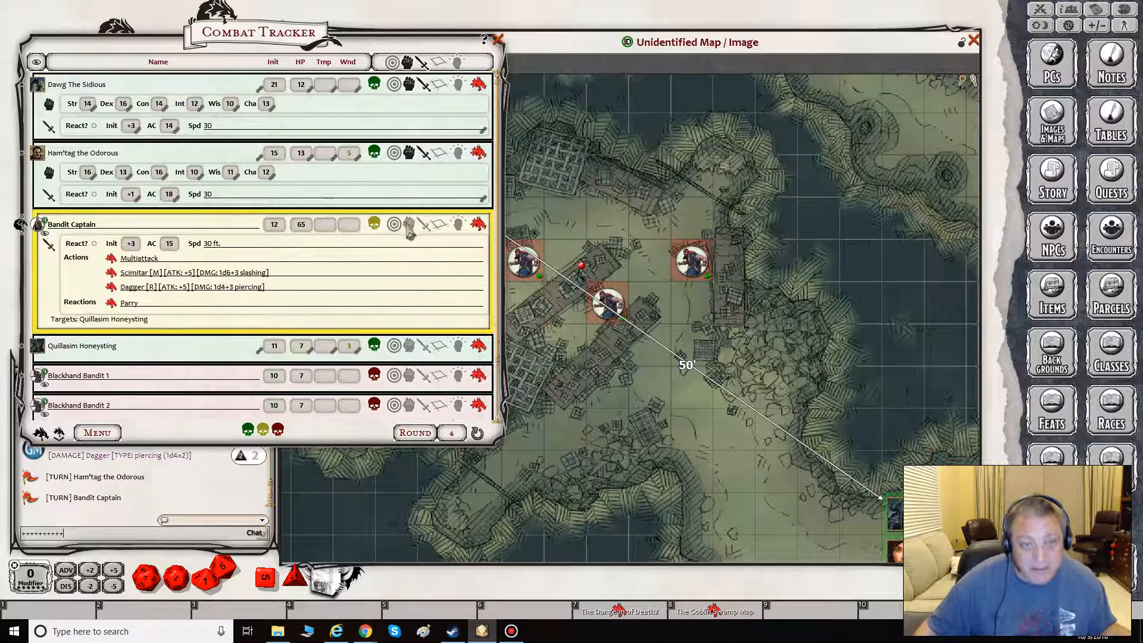
{"action": "left_click", "coordinate": [409, 227]}
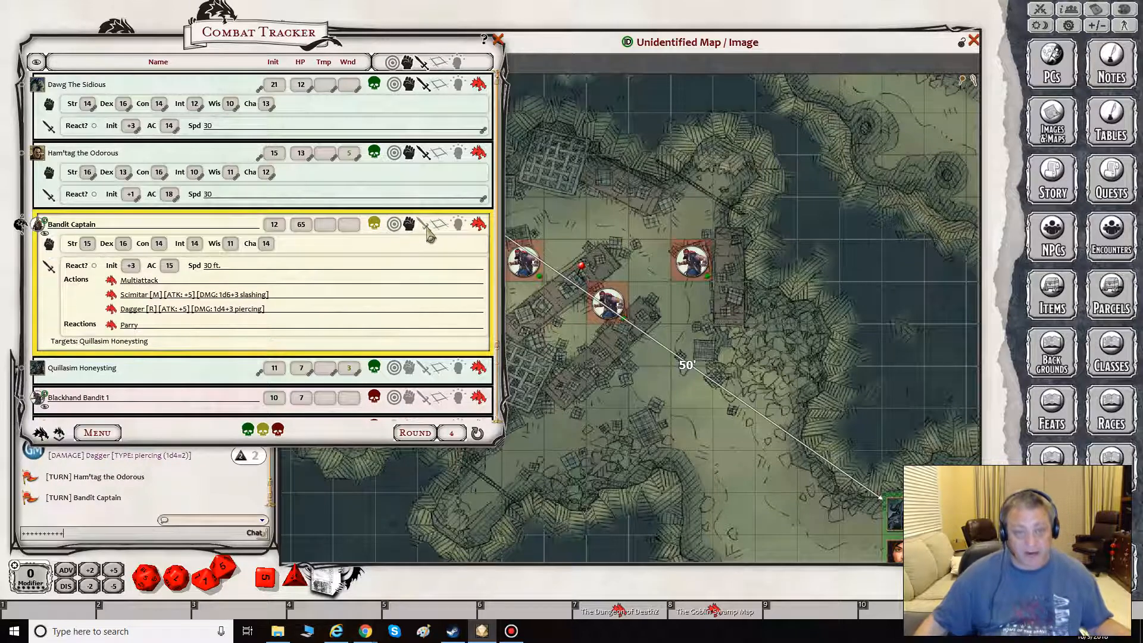
{"action": "left_click", "coordinate": [458, 227]}
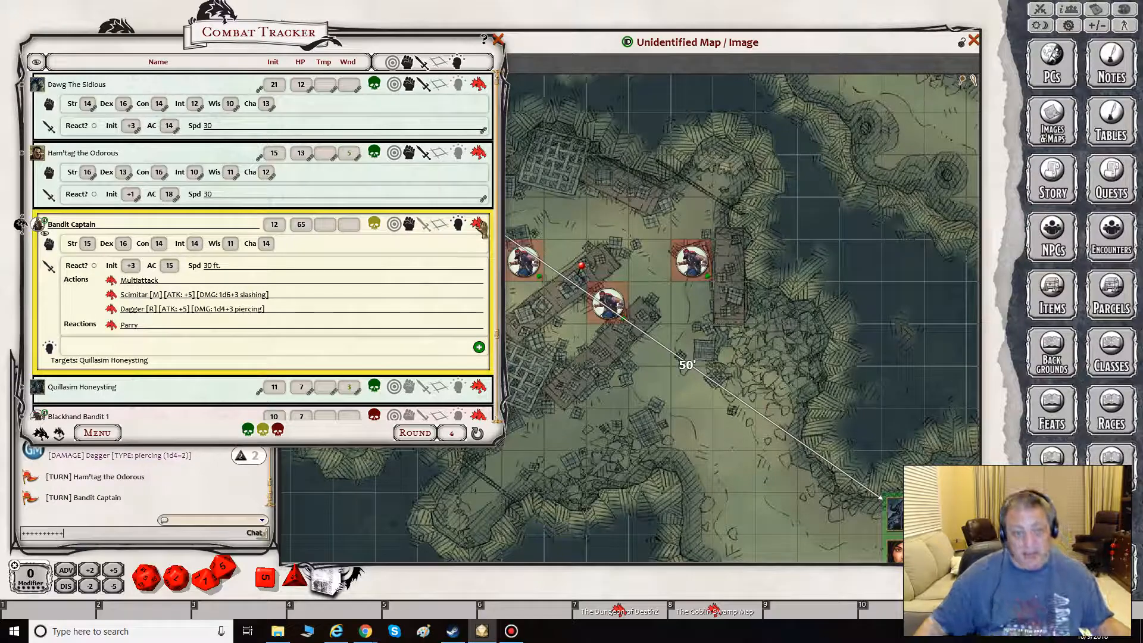
- Examine the Bandit Captain's full record from the Combat Tracker, including its actions and reactions, and close it
{"action": "left_click", "coordinate": [481, 226]}
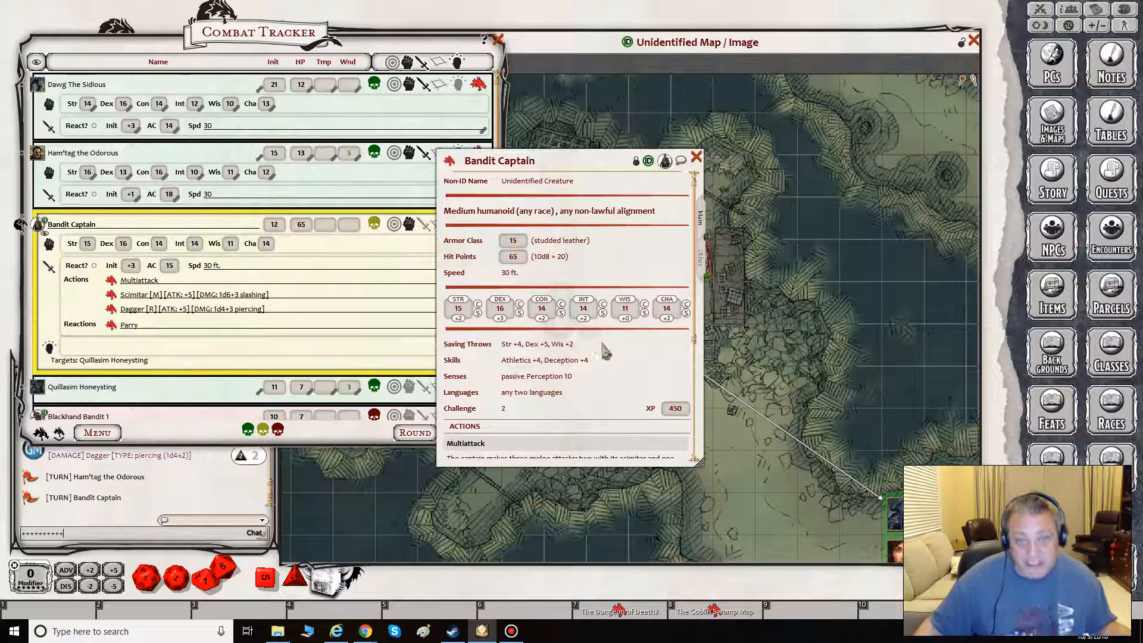
{"action": "scroll", "coordinate": [604, 351], "scroll_direction": "down", "scroll_amount": 5}
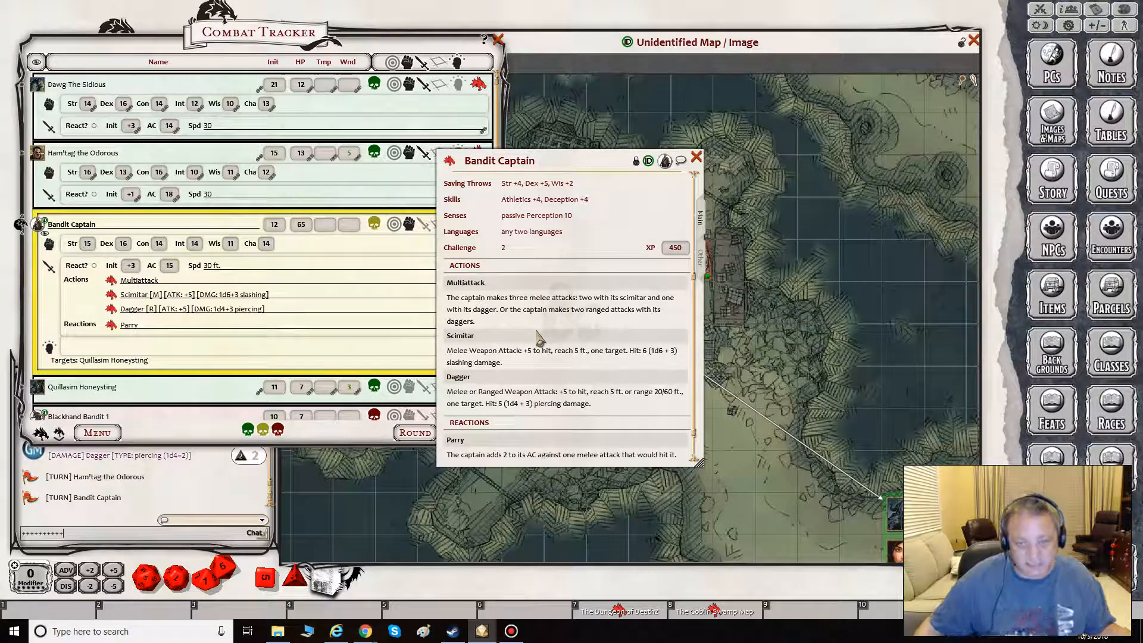
{"action": "left_click", "coordinate": [696, 158]}
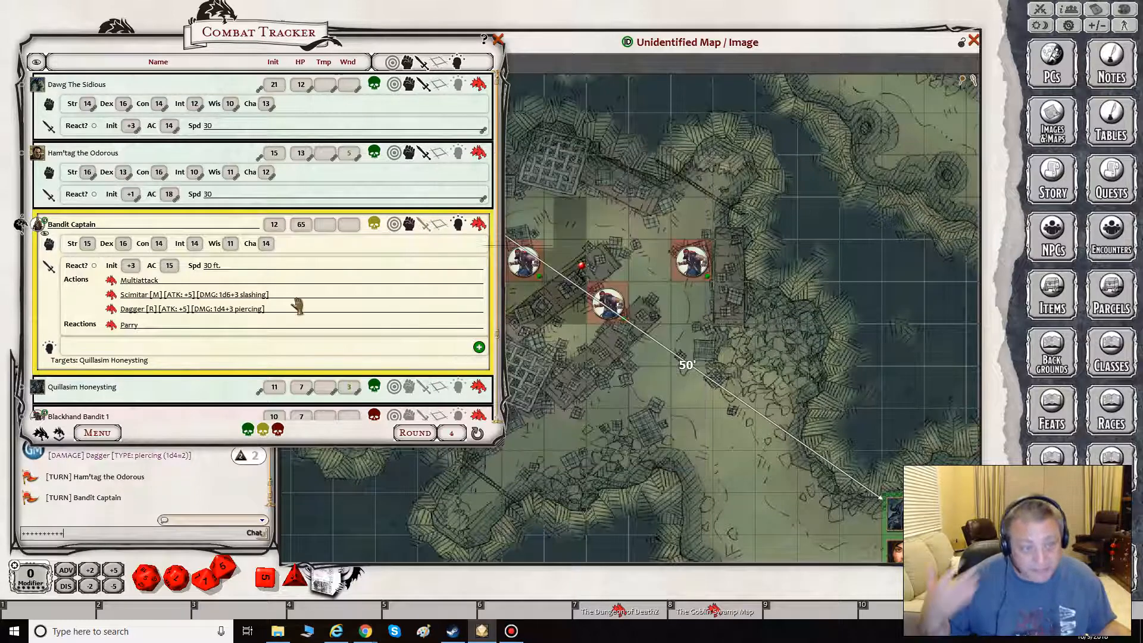
{"action": "scroll", "coordinate": [303, 307], "scroll_direction": "down", "scroll_amount": 1}
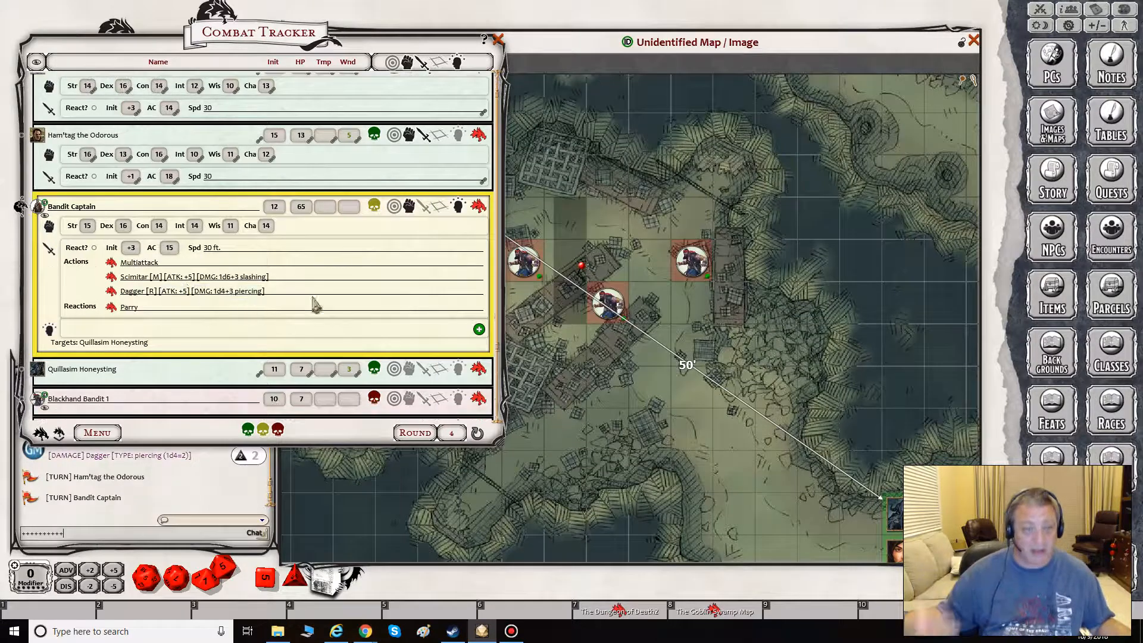
{"action": "left_click", "coordinate": [477, 208]}
{"action": "left_click", "coordinate": [696, 158]}
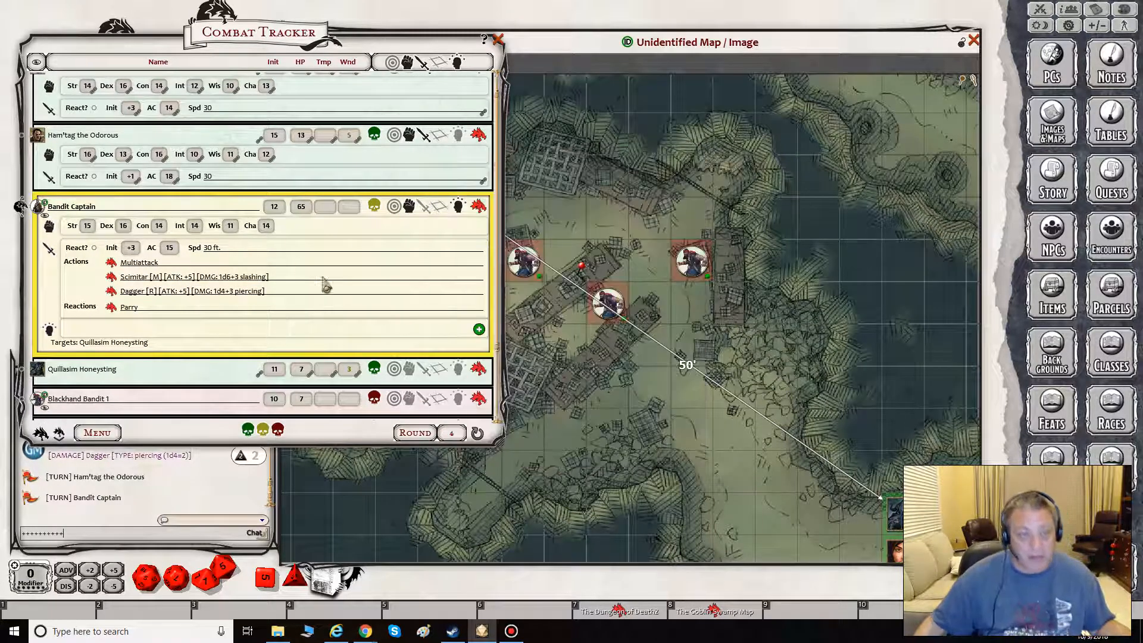
- Examine Blackhand Bandit 1's record down to its actions, and close both the record and the Combat Tracker
{"action": "scroll", "coordinate": [296, 331], "scroll_direction": "down", "scroll_amount": 1}
{"action": "scroll", "coordinate": [296, 331], "scroll_direction": "down", "scroll_amount": 3}
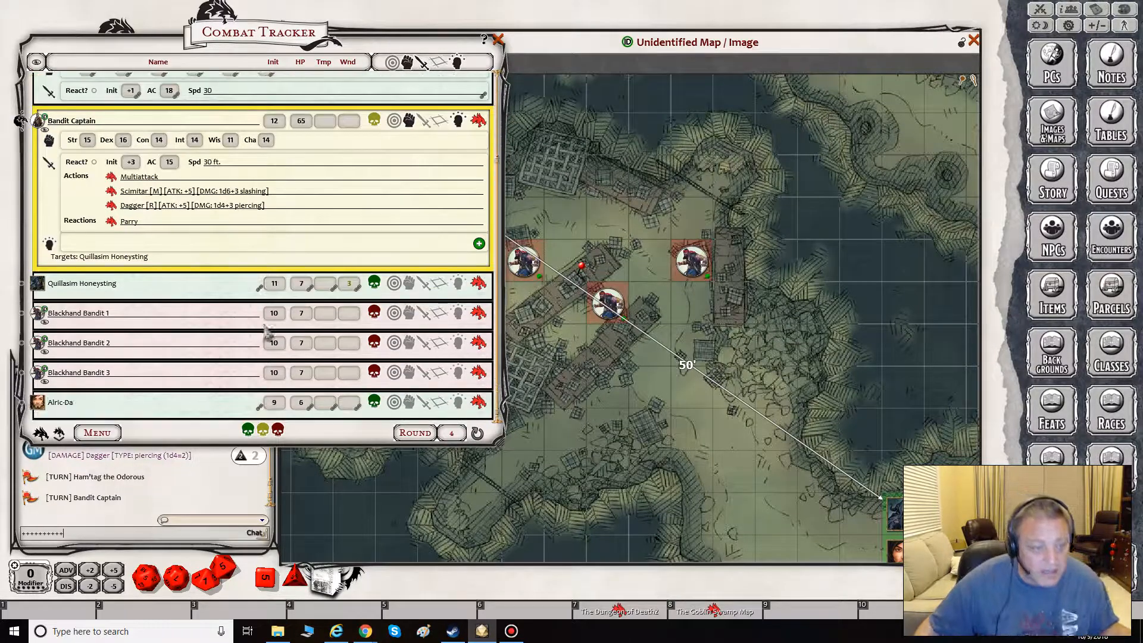
{"action": "left_click", "coordinate": [477, 314]}
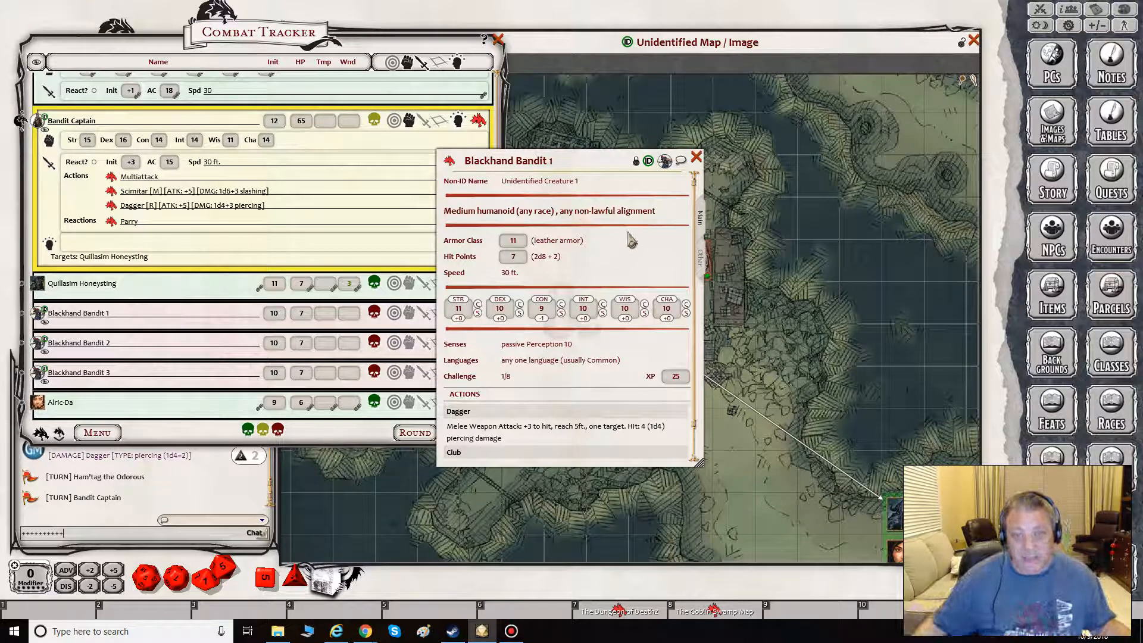
{"action": "scroll", "coordinate": [644, 222], "scroll_direction": "down", "scroll_amount": 1}
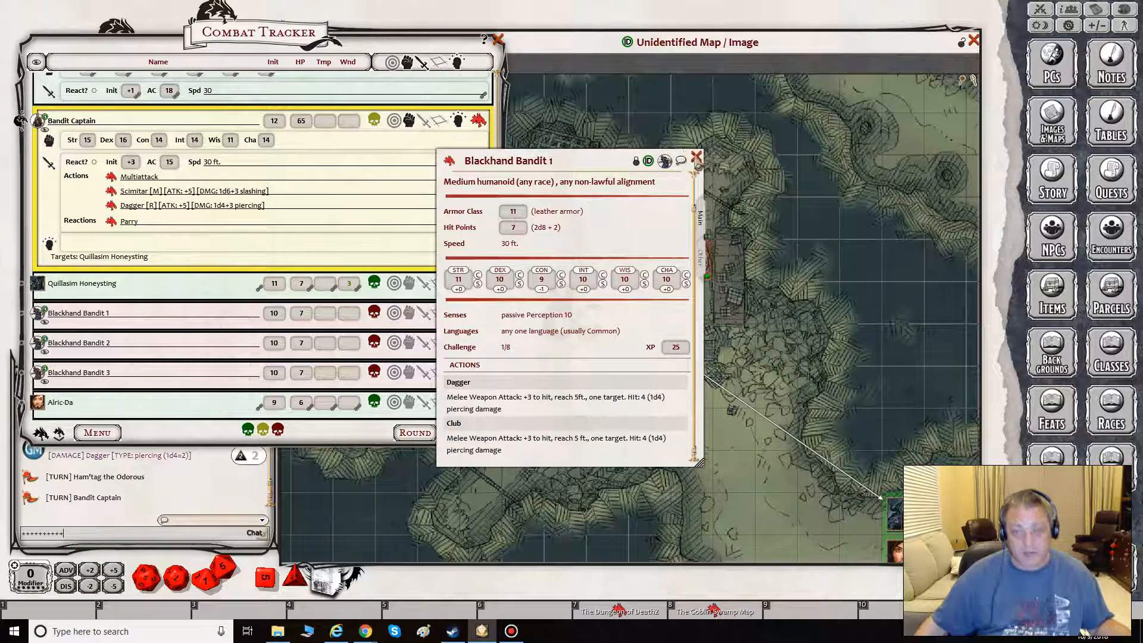
{"action": "left_click", "coordinate": [696, 158]}
{"action": "left_click", "coordinate": [498, 39]}
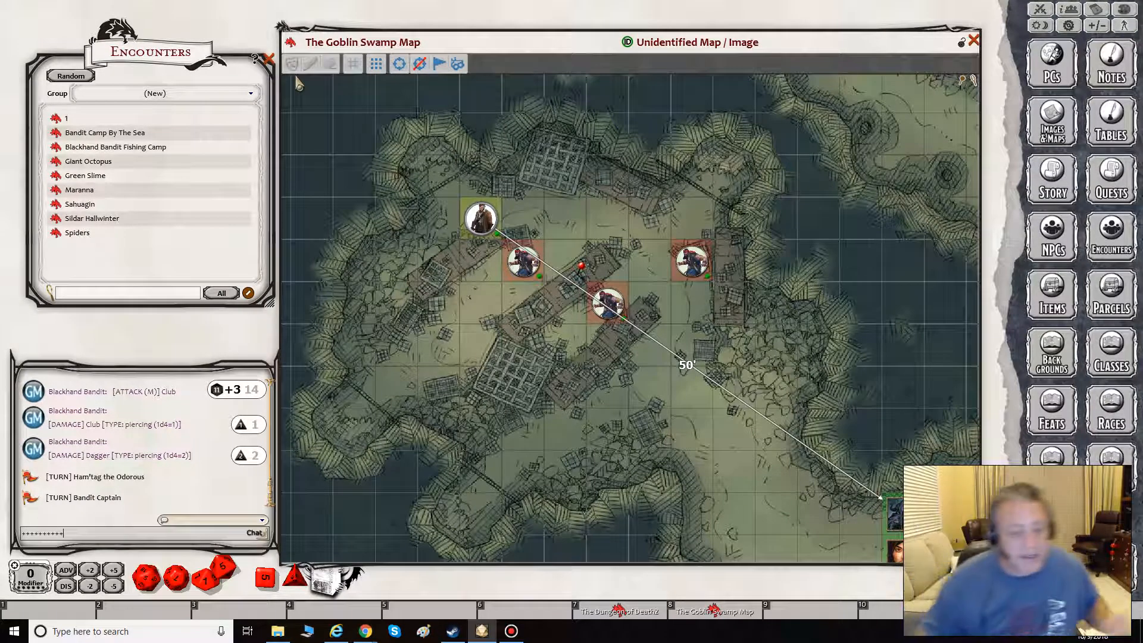
- Open the Green Slime encounter from the Encounters list and place its three tokens on the Goblin Swamp Map southwest of the bandits
{"action": "left_click", "coordinate": [268, 60]}
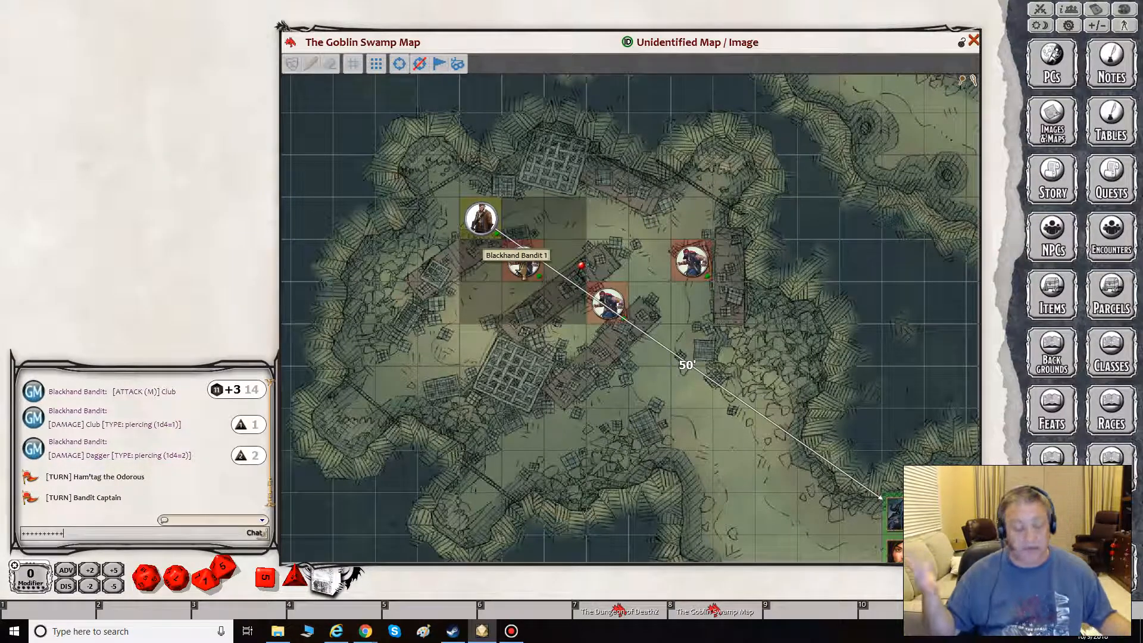
{"action": "left_click", "coordinate": [1111, 244]}
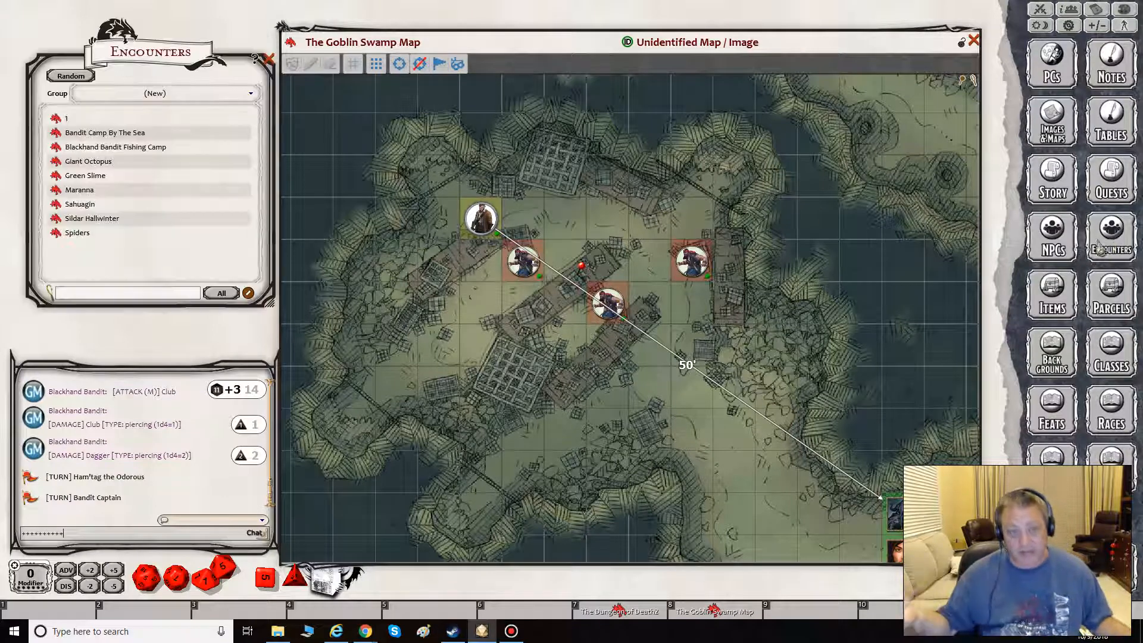
{"action": "left_click", "coordinate": [56, 176]}
{"action": "left_click_drag", "start_coordinate": [730, 252], "coordinate": [203, 199]}
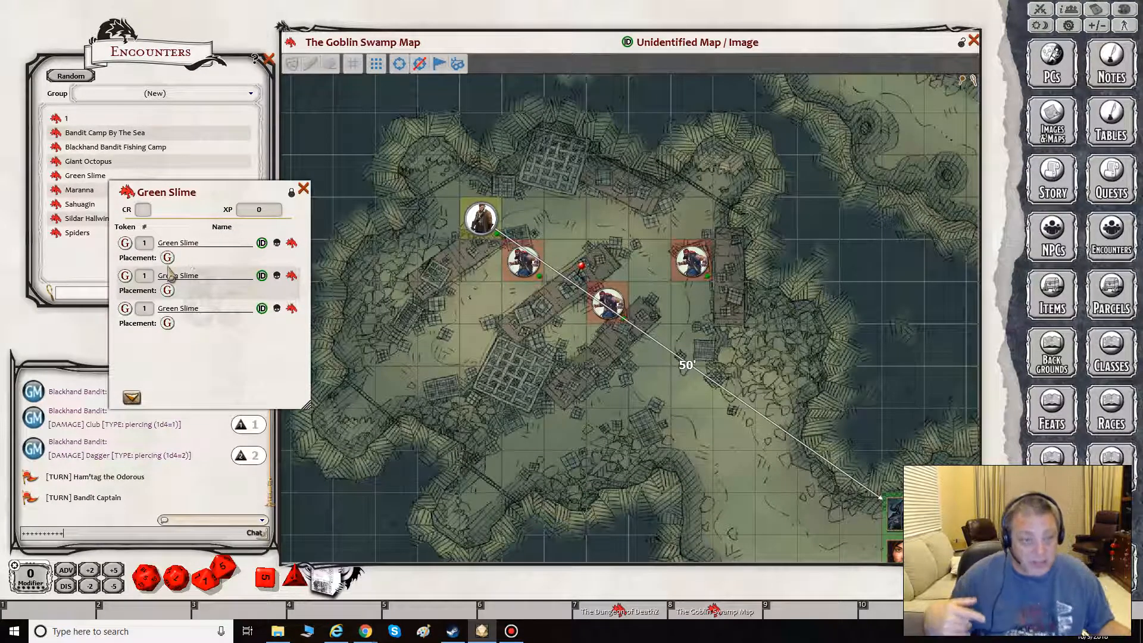
{"action": "left_click_drag", "start_coordinate": [167, 258], "coordinate": [481, 304]}
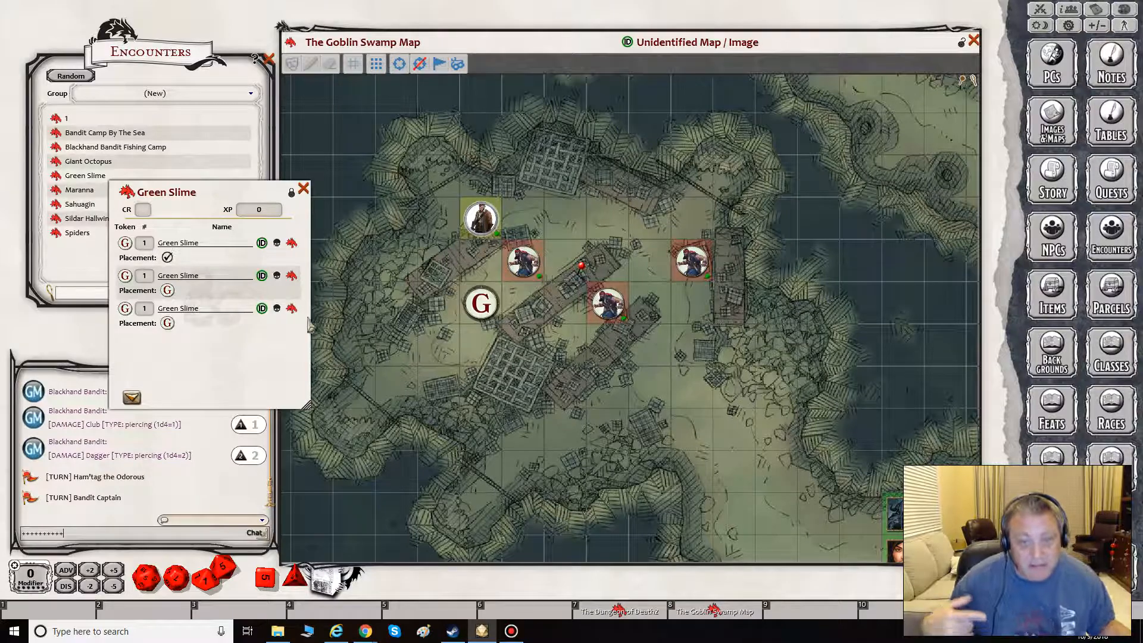
{"action": "left_click_drag", "start_coordinate": [168, 290], "coordinate": [459, 346]}
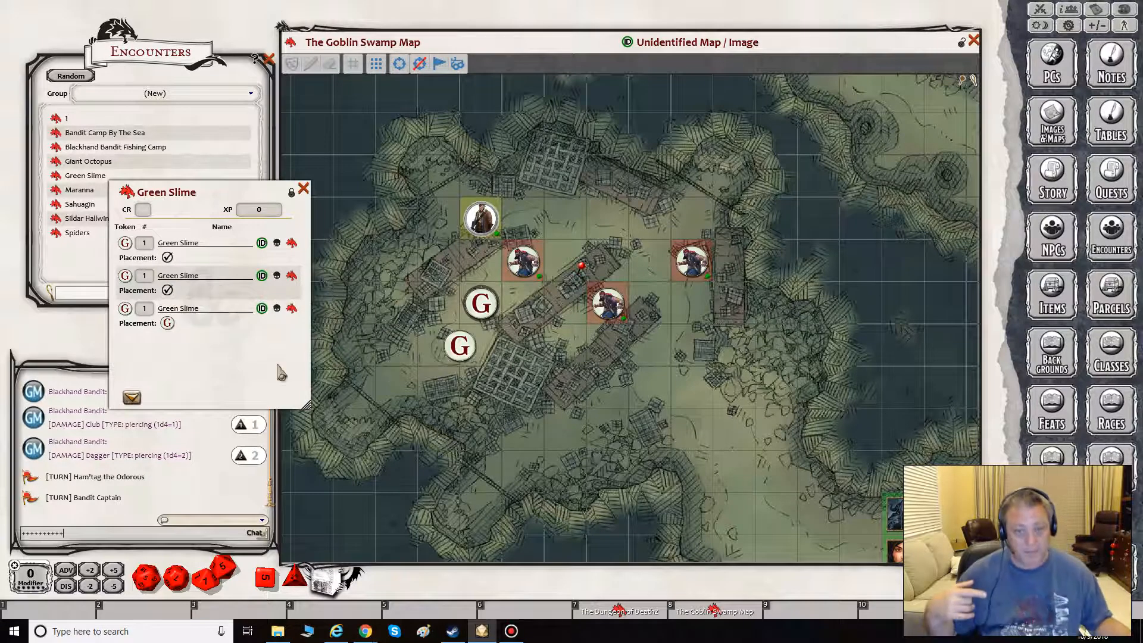
{"action": "left_click_drag", "start_coordinate": [167, 323], "coordinate": [418, 369]}
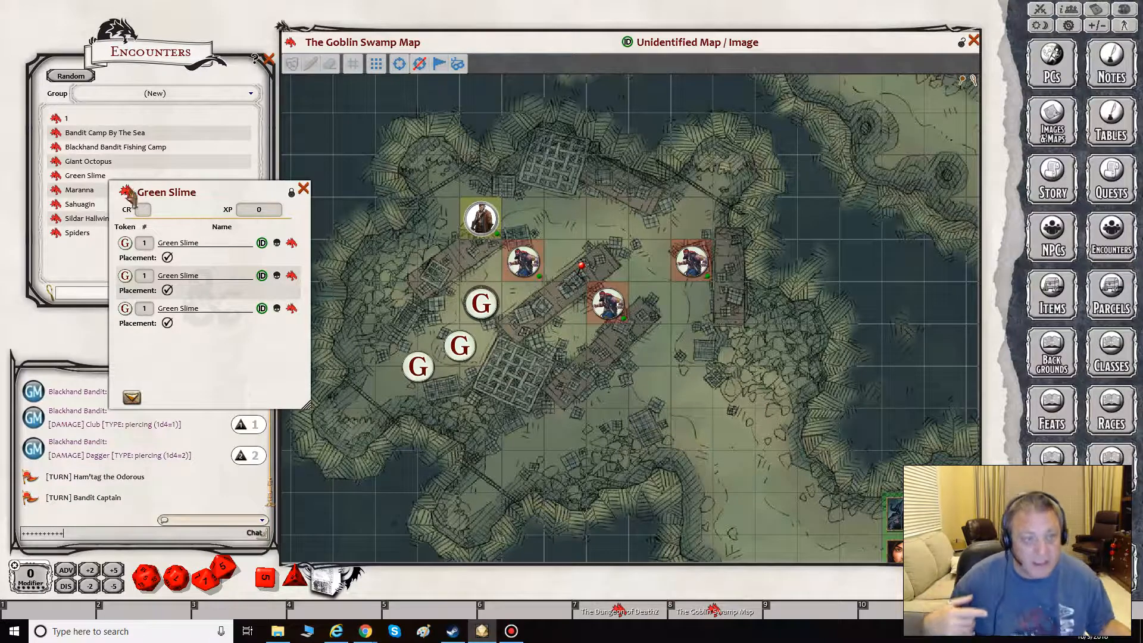
- Pin the Green Slime encounter to the map and to hotkey slot 9, and add the encounter to the Combat Tracker
{"action": "left_click_drag", "start_coordinate": [129, 194], "coordinate": [441, 325]}
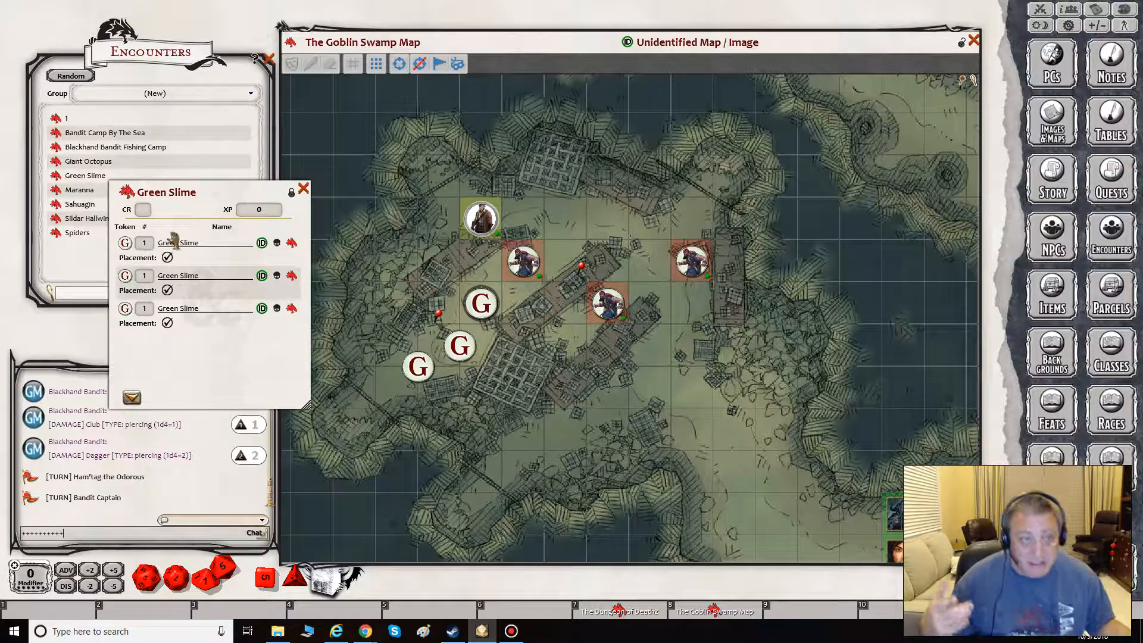
{"action": "left_click_drag", "start_coordinate": [817, 623], "coordinate": [817, 622]}
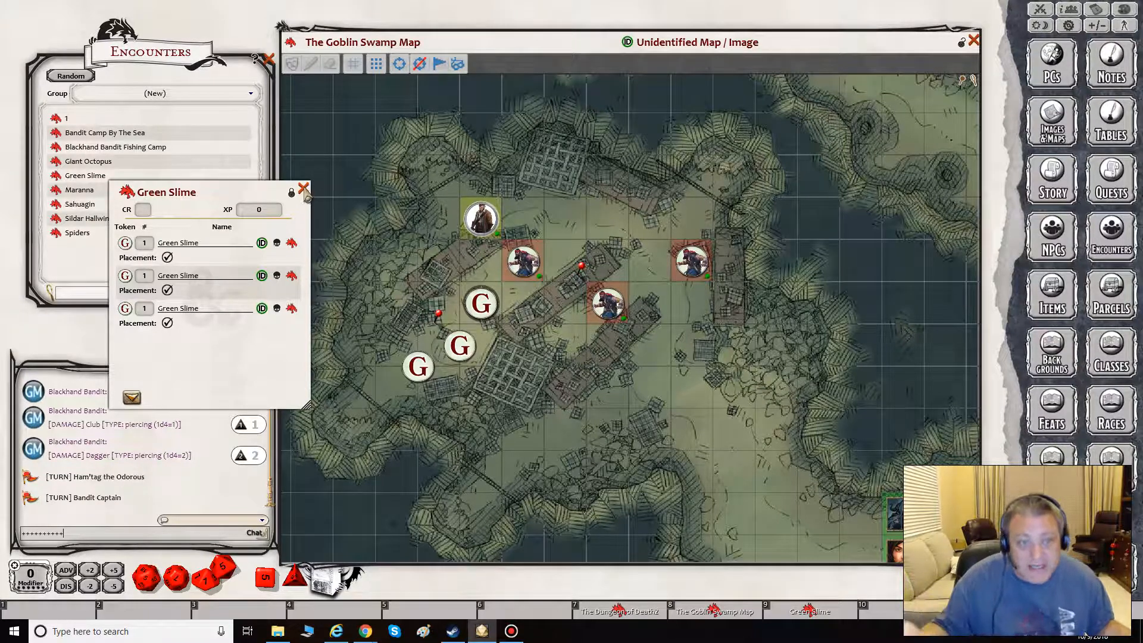
{"action": "left_click", "coordinate": [132, 400]}
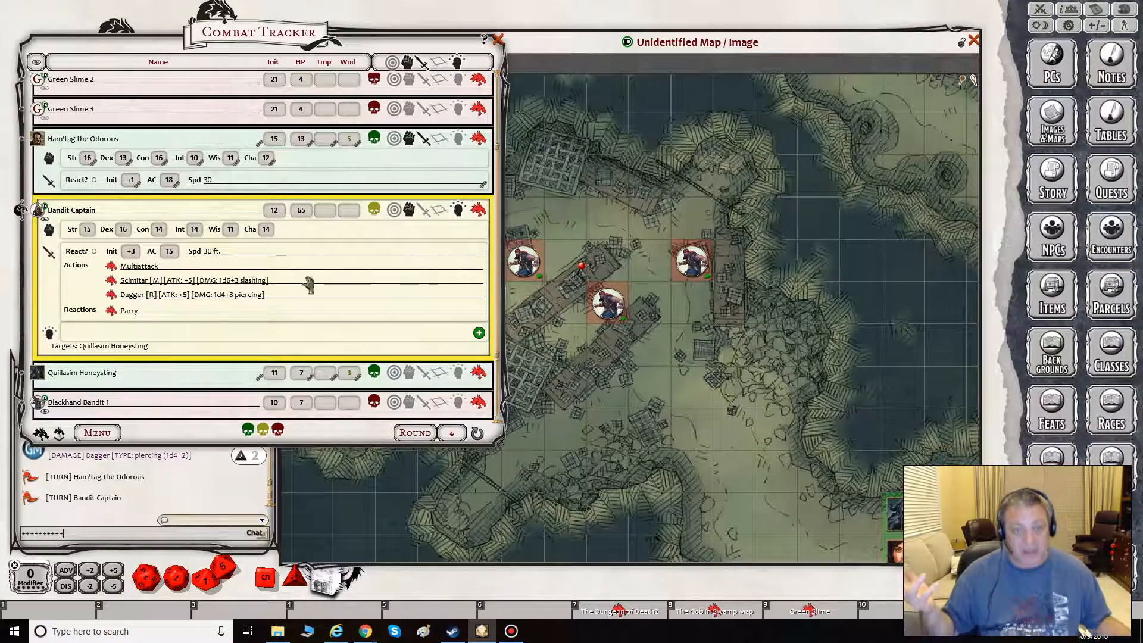
- Move the Combat Tracker off the map and line up the three Green Slime tokens in a column directly below the Bandit Captain
{"action": "left_click_drag", "start_coordinate": [489, 110], "coordinate": [516, 528]}
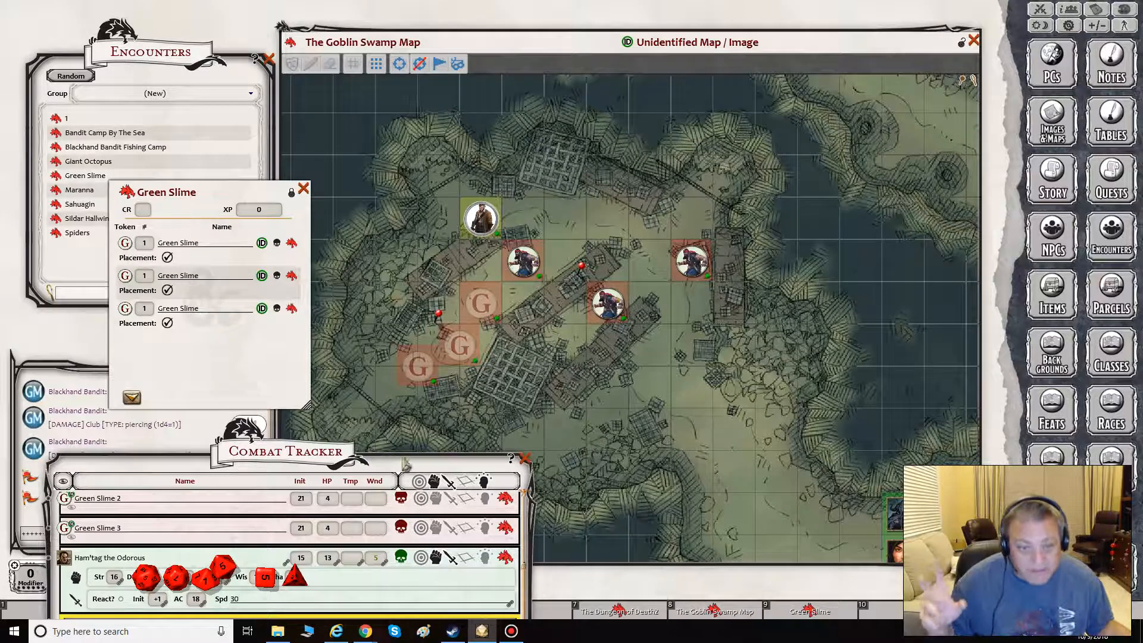
{"action": "left_click_drag", "start_coordinate": [352, 461], "coordinate": [357, 451]}
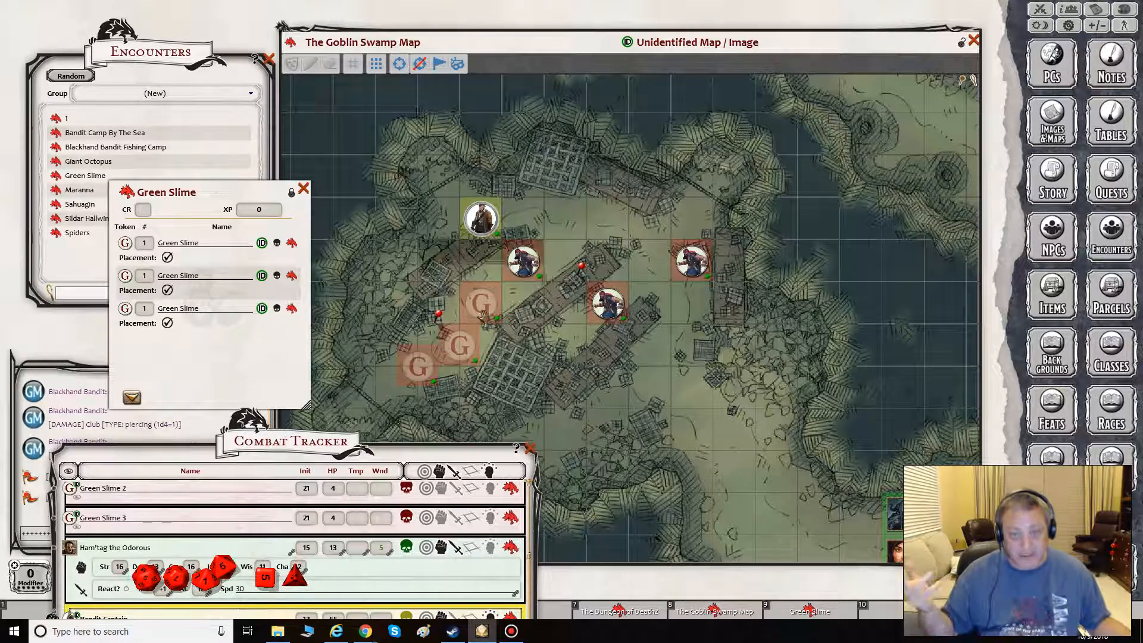
{"action": "left_click_drag", "start_coordinate": [481, 284], "coordinate": [481, 247]}
{"action": "left_click_drag", "start_coordinate": [460, 344], "coordinate": [481, 303]}
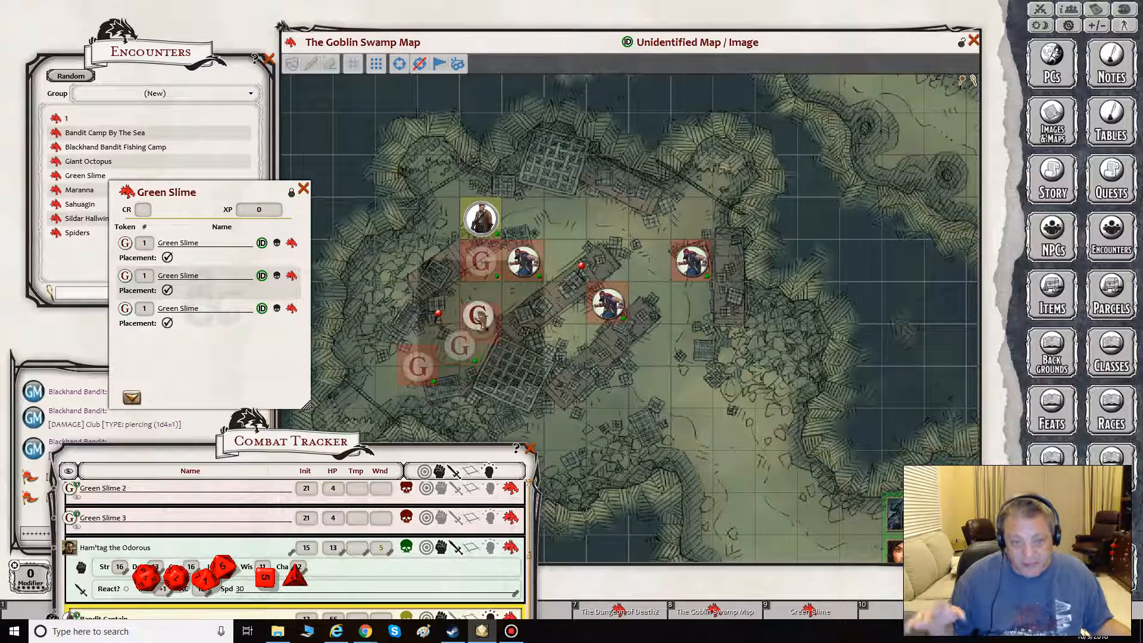
{"action": "left_click_drag", "start_coordinate": [425, 369], "coordinate": [480, 345]}
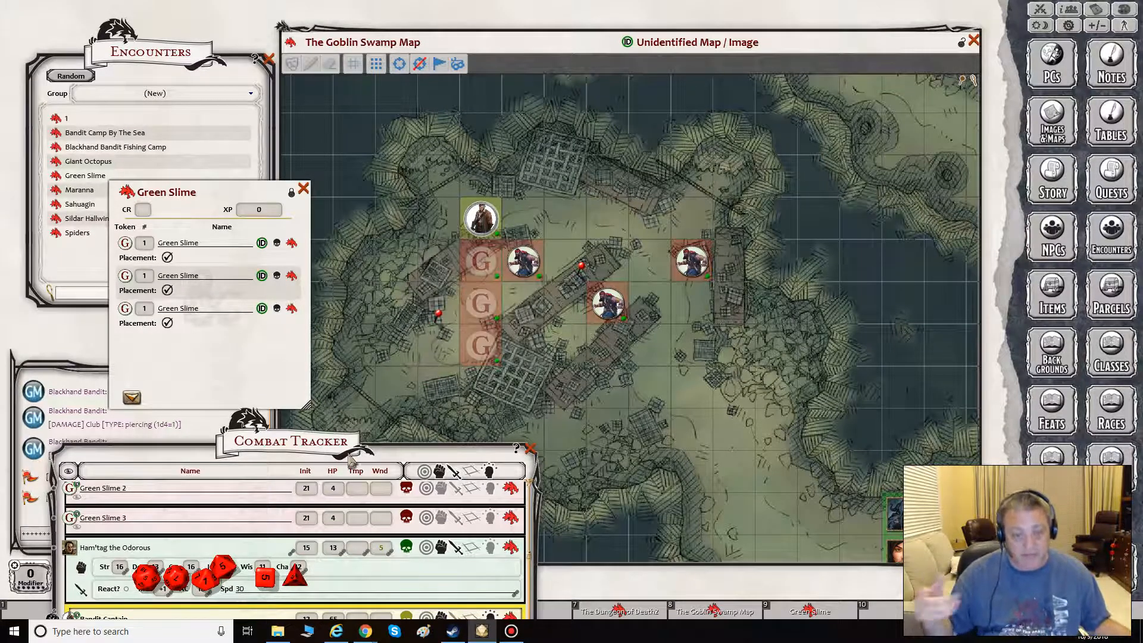
- Bring the Combat Tracker fully into view and pass the active turn back and forth between the Bandit Captain and Ham'tag the Odorous
{"action": "left_click_drag", "start_coordinate": [366, 412], "coordinate": [372, 85]}
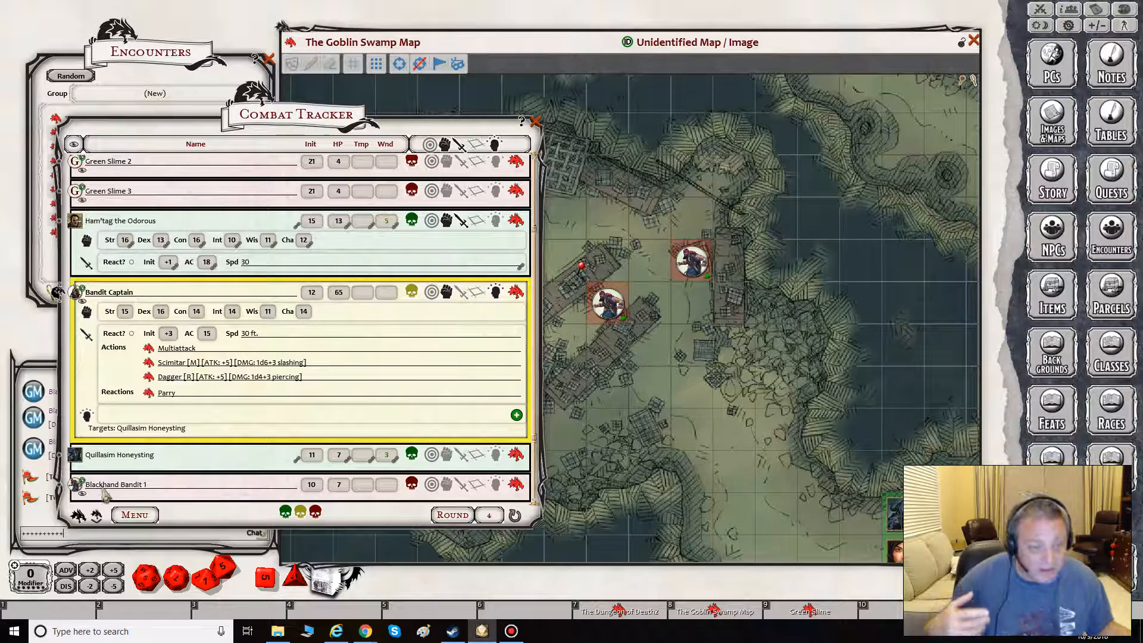
{"action": "scroll", "coordinate": [122, 396], "scroll_direction": "up", "scroll_amount": 3}
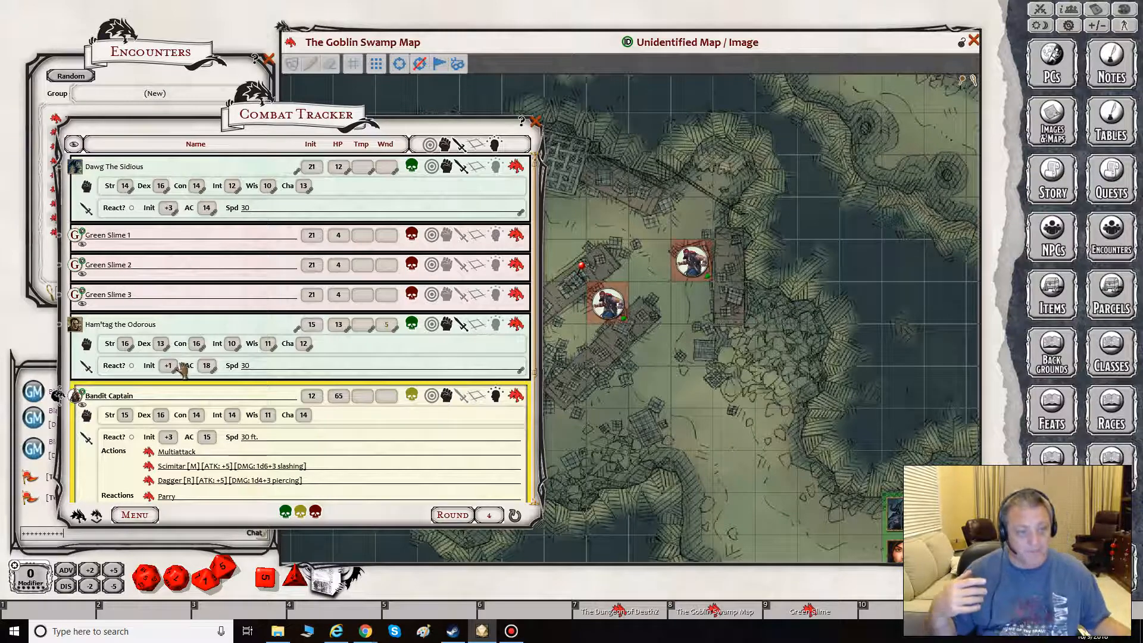
{"action": "left_click_drag", "start_coordinate": [58, 396], "coordinate": [58, 327]}
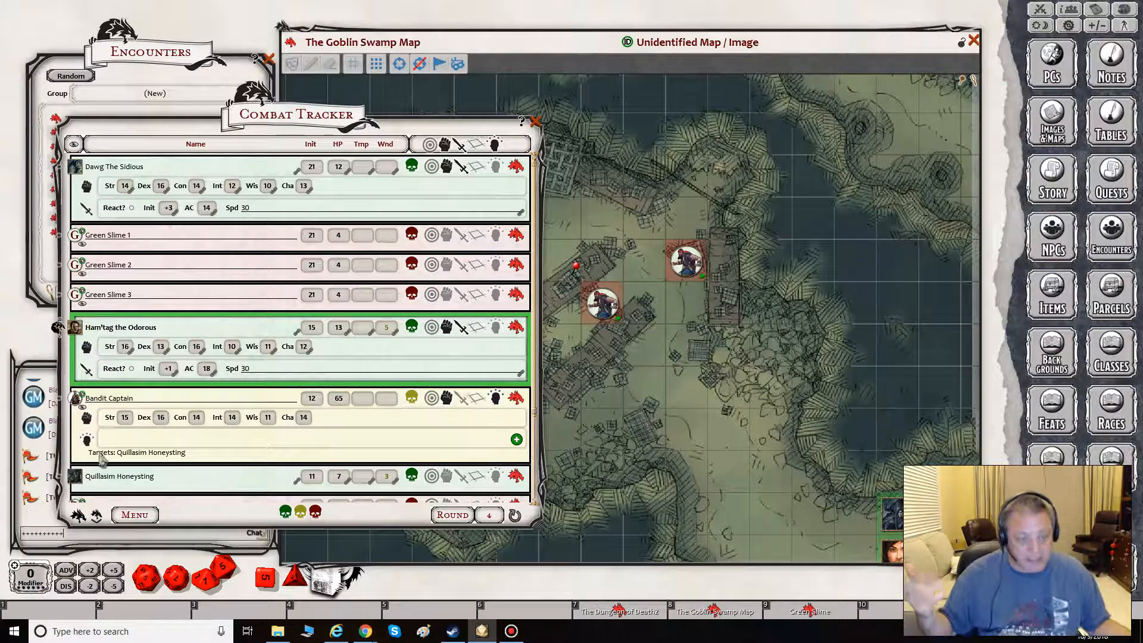
{"action": "left_click_drag", "start_coordinate": [58, 328], "coordinate": [58, 398]}
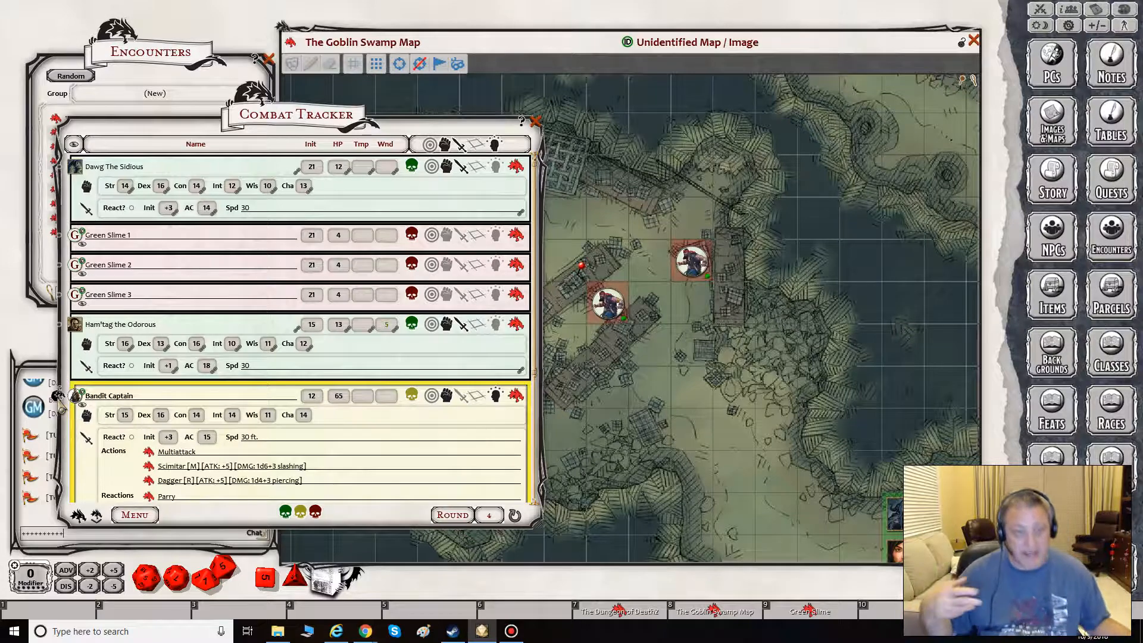
{"action": "left_click_drag", "start_coordinate": [58, 356], "coordinate": [57, 328]}
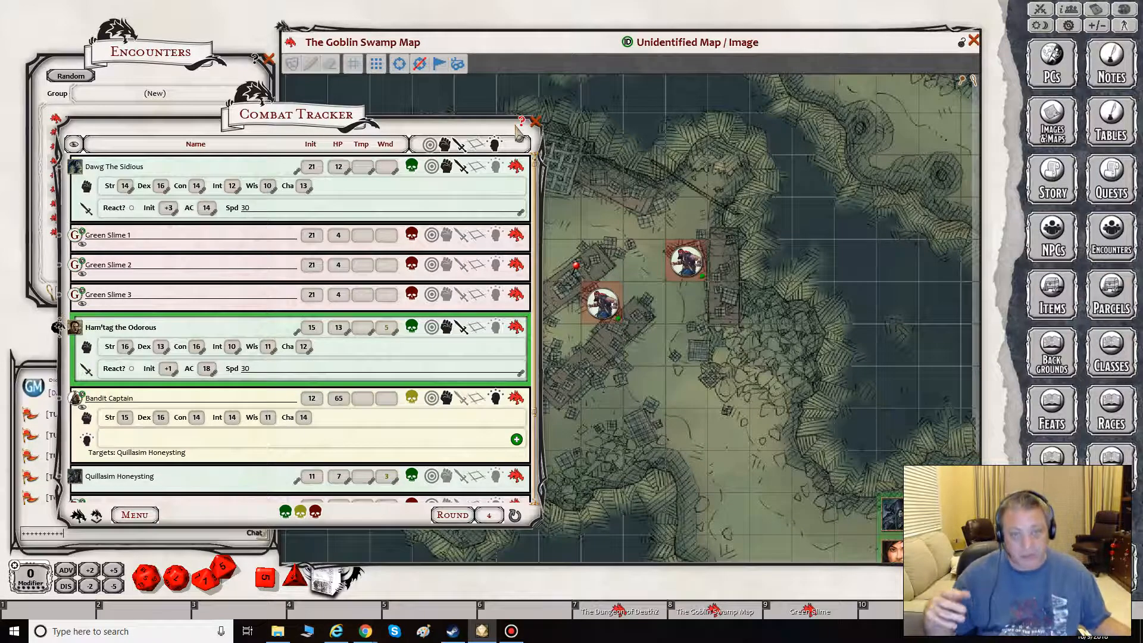
- Advance the turn to the Bandit Captain and on to Quillasim Honeysting, checking the tokens on the map in between
{"action": "left_click", "coordinate": [576, 56]}
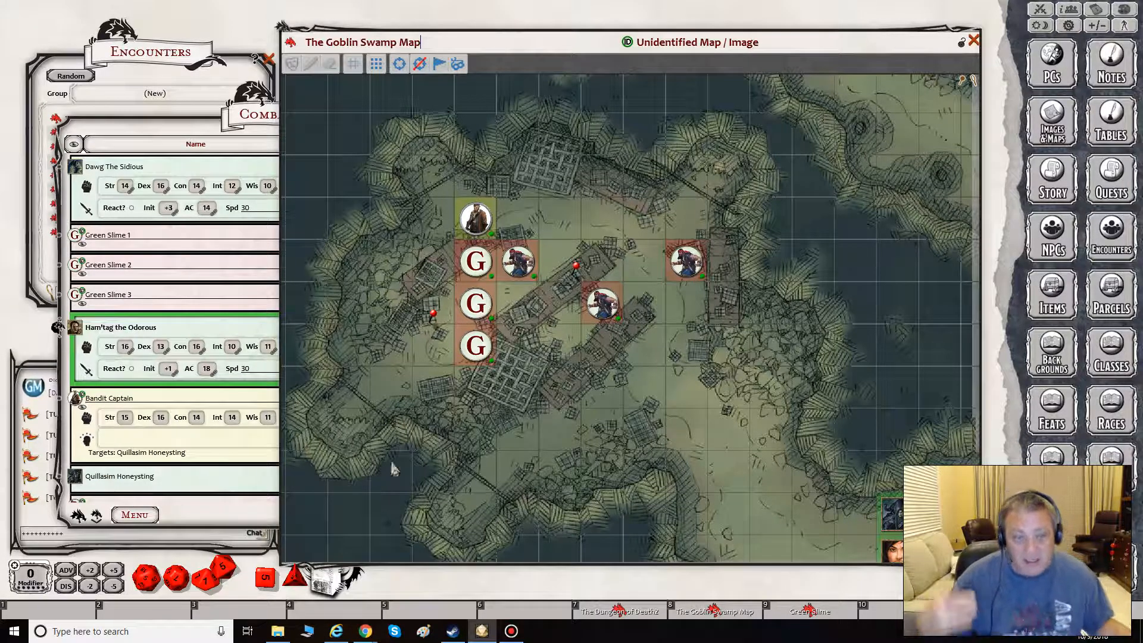
{"action": "left_click", "coordinate": [79, 516]}
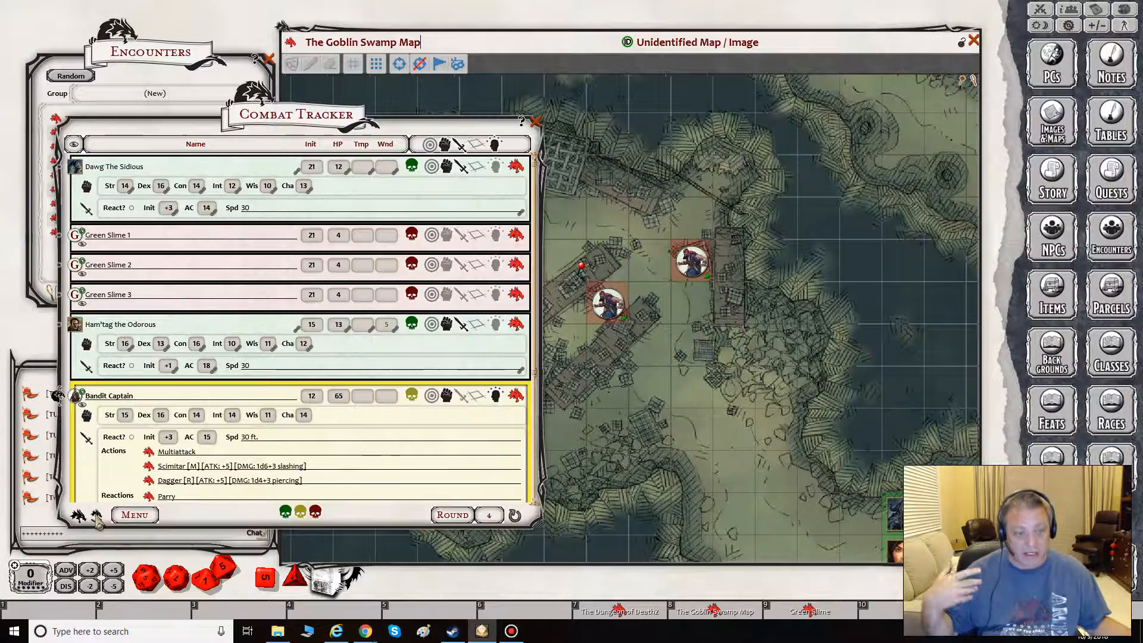
{"action": "left_click_drag", "start_coordinate": [492, 128], "coordinate": [460, 119]}
{"action": "scroll", "coordinate": [356, 284], "scroll_direction": "down", "scroll_amount": 3}
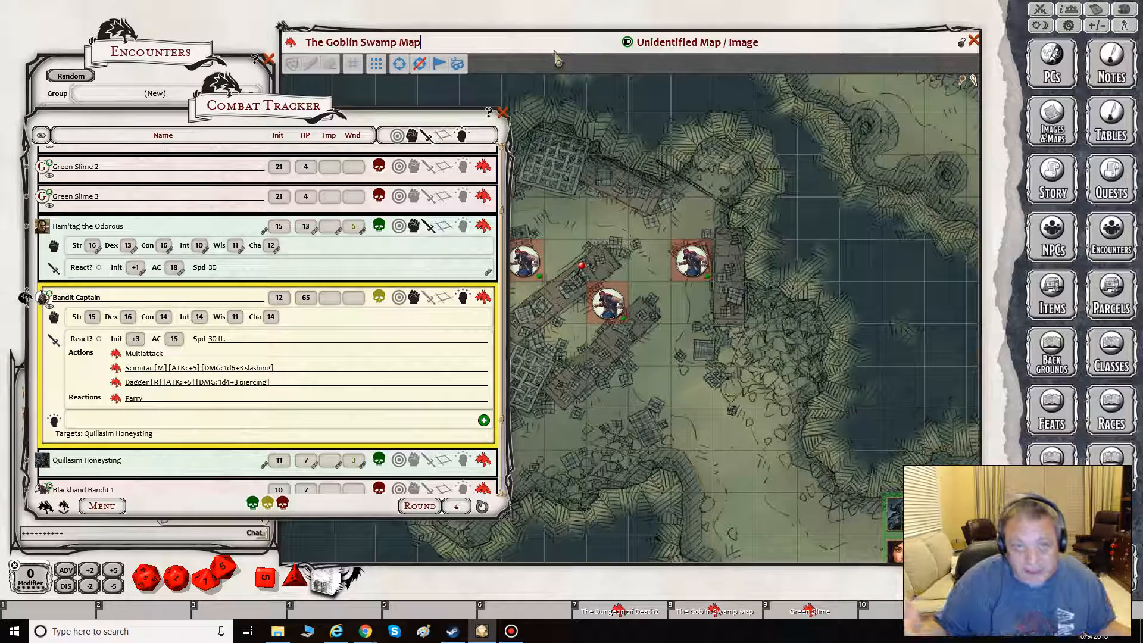
{"action": "left_click", "coordinate": [565, 65]}
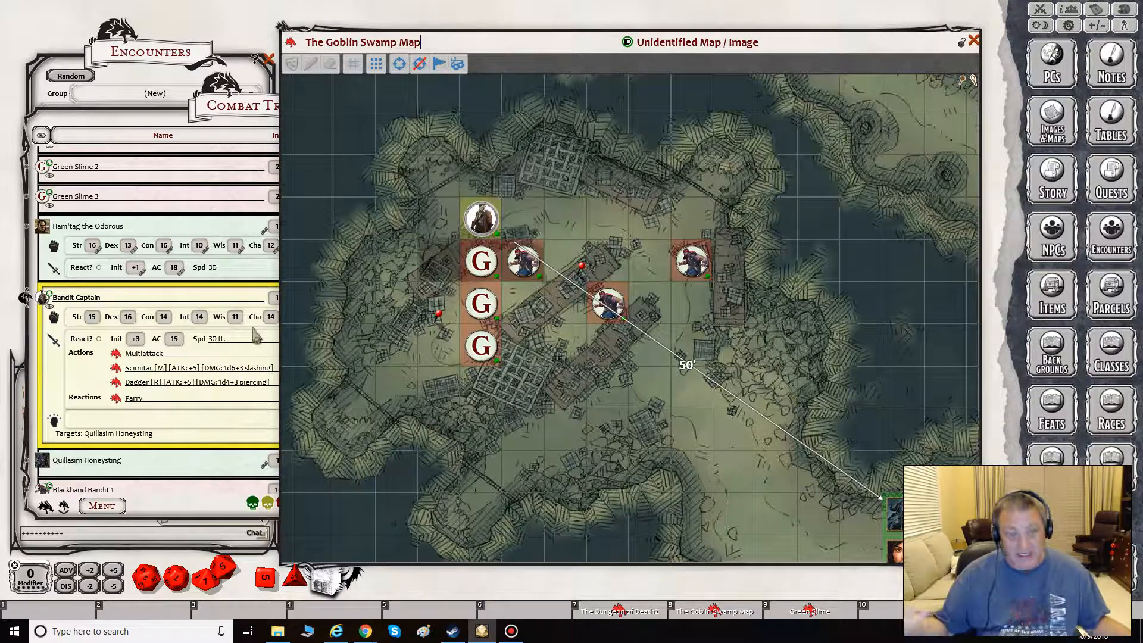
{"action": "left_click", "coordinate": [65, 506]}
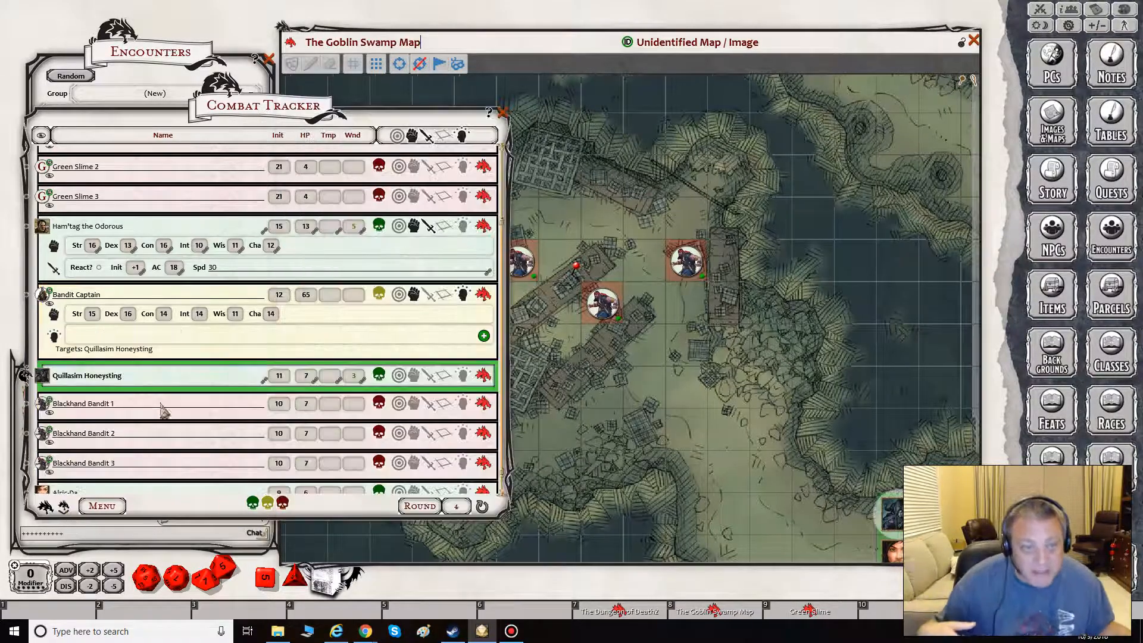
- Delete Green Slime 3 from the Combat Tracker, and close both the tracker and the Green Slime encounter
{"action": "left_click", "coordinate": [206, 202]}
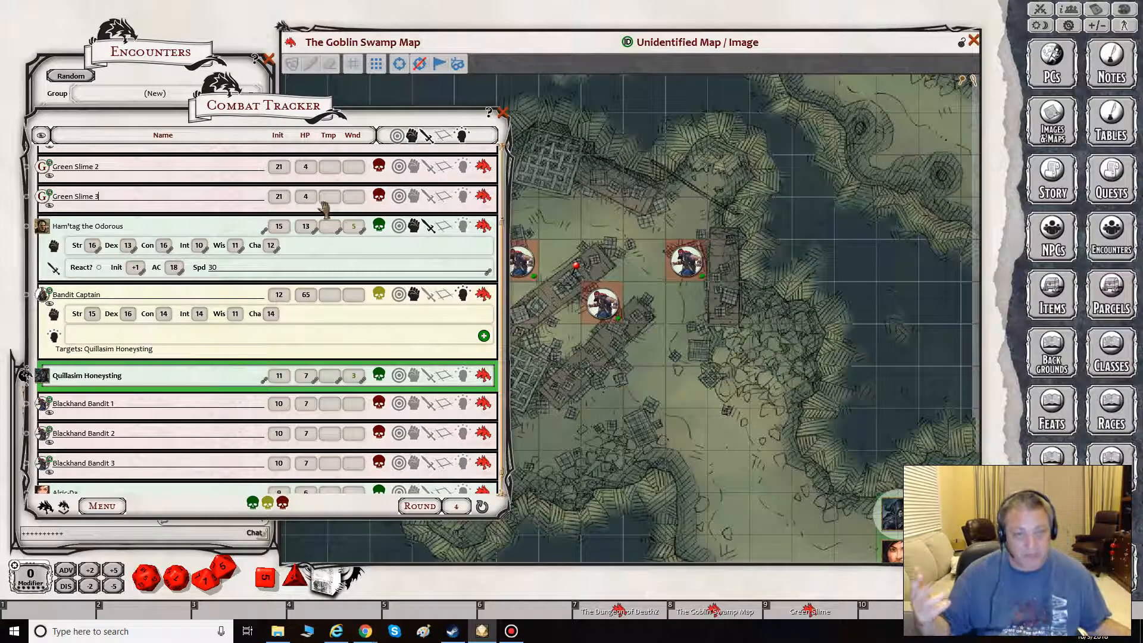
{"action": "right_click", "coordinate": [153, 191]}
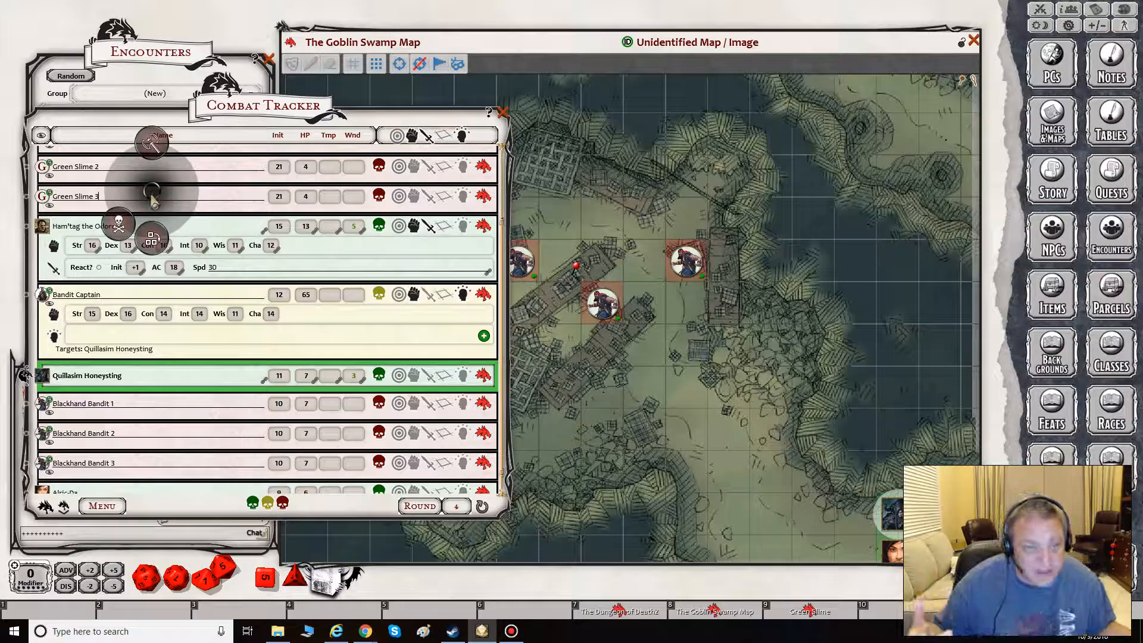
{"action": "left_click", "coordinate": [119, 222]}
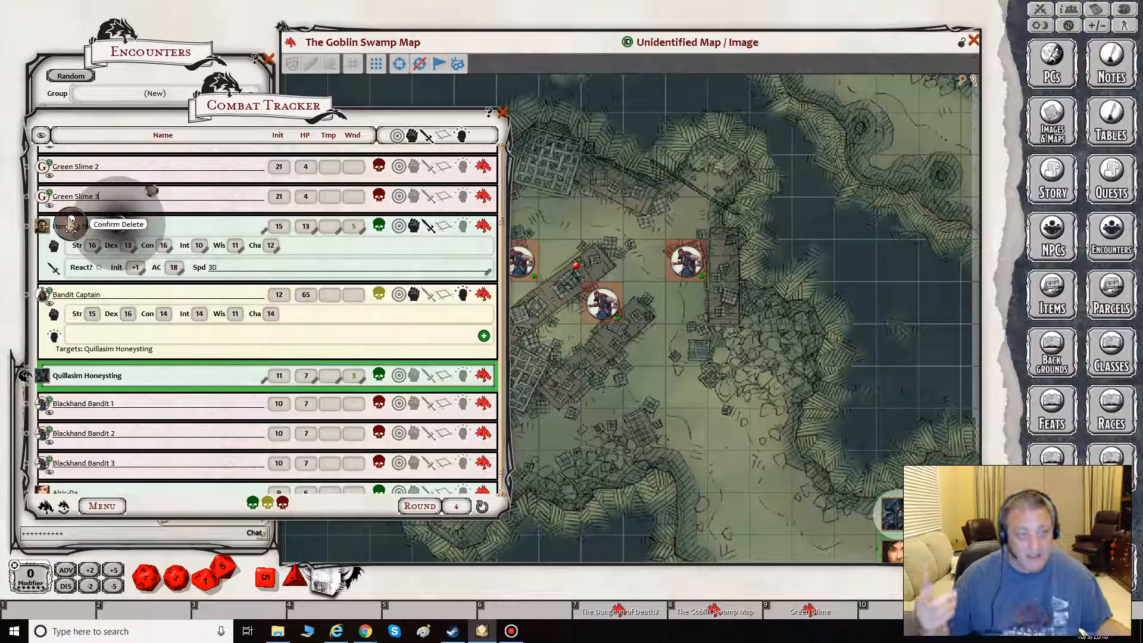
{"action": "left_click", "coordinate": [72, 225]}
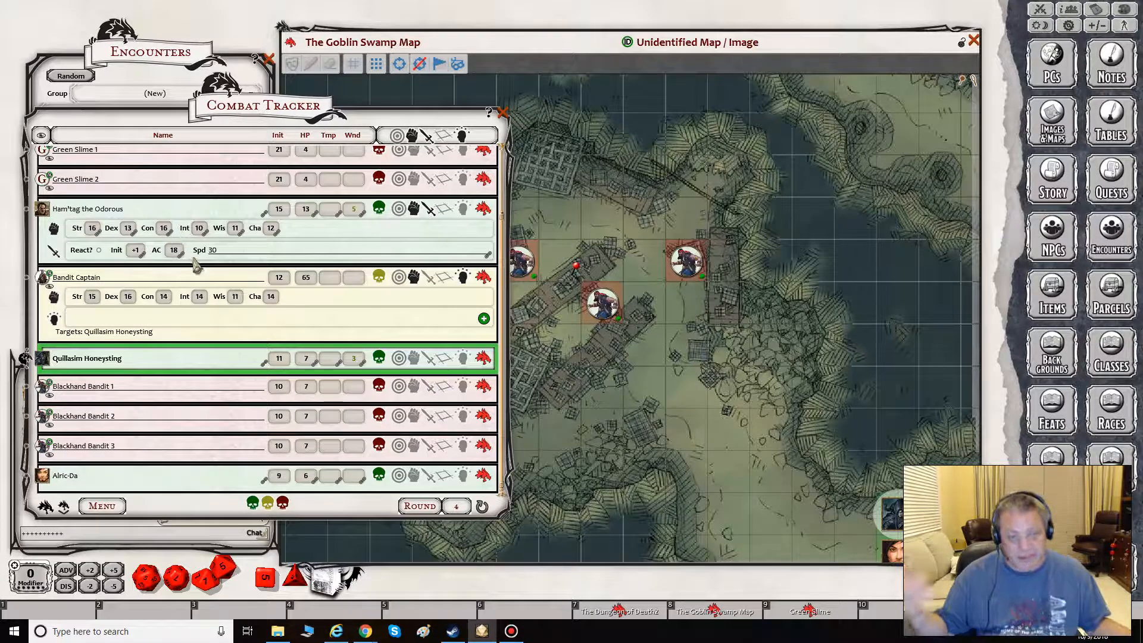
{"action": "left_click", "coordinate": [504, 113]}
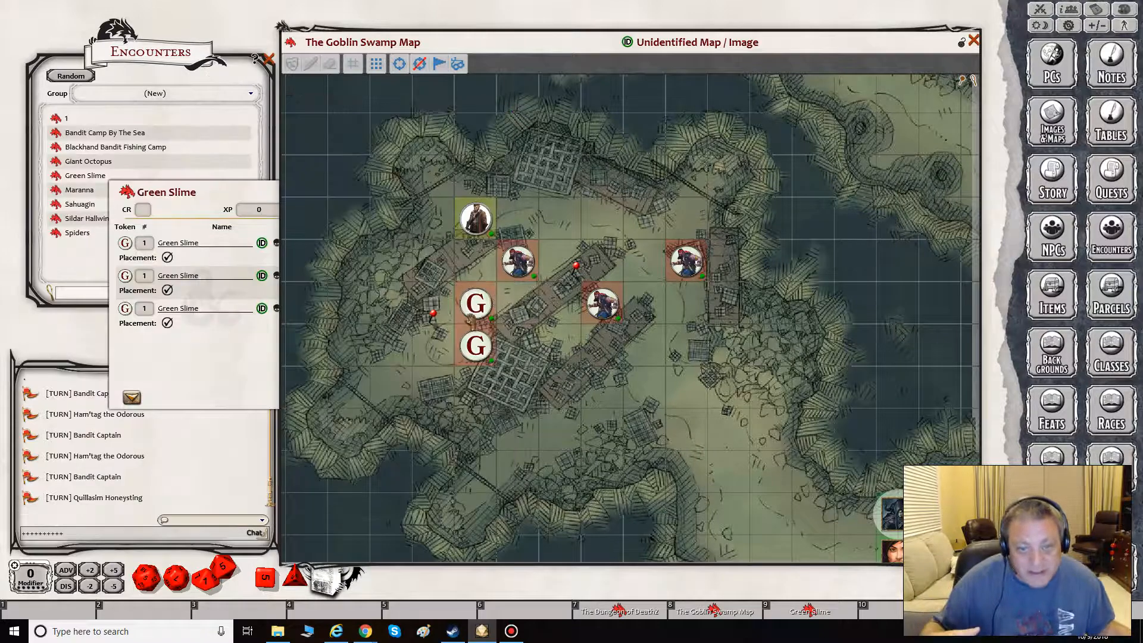
{"action": "left_click", "coordinate": [238, 199]}
{"action": "left_click", "coordinate": [303, 188]}
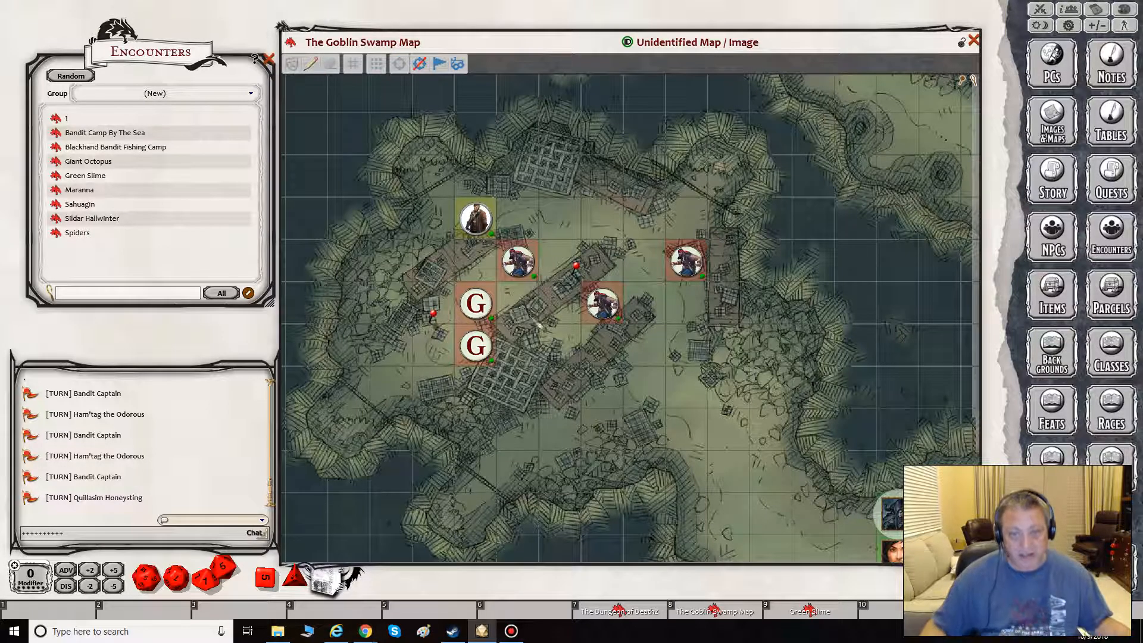
- Draw a small freehand scribble on the map just east of the upper Green Slime token and erase it
{"action": "mouse_move", "coordinate": [514, 300]}
{"action": "left_mouse_down"}
{"action": "mouse_move", "coordinate": [525, 315]}
{"action": "mouse_move", "coordinate": [517, 304]}
{"action": "mouse_move", "coordinate": [532, 307]}
{"action": "left_mouse_up"}
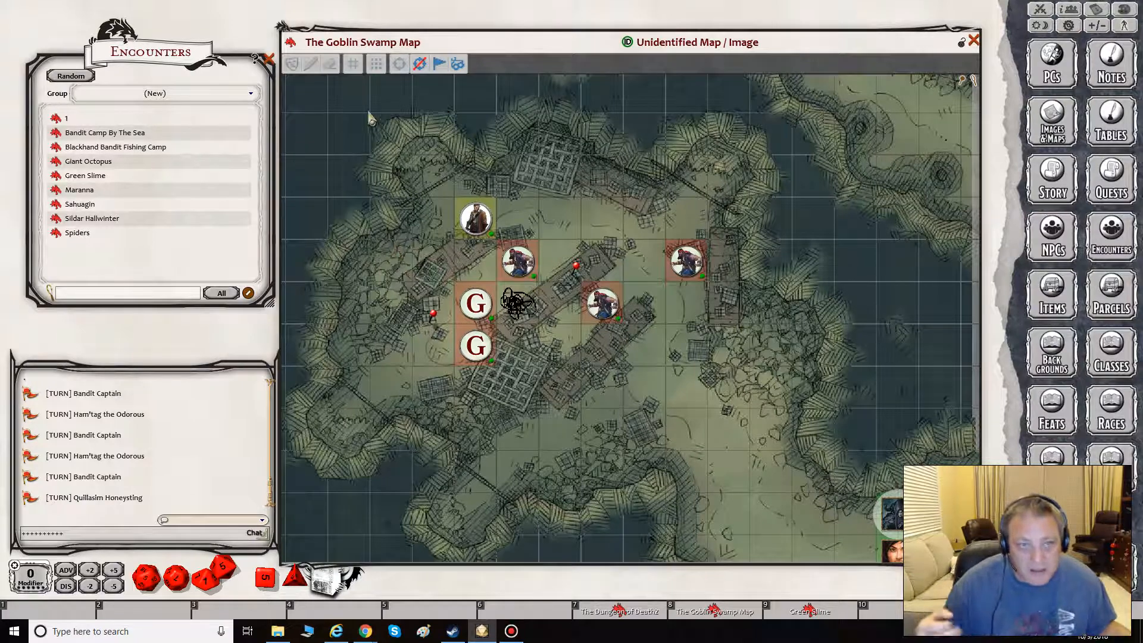
{"action": "left_click", "coordinate": [330, 64]}
{"action": "mouse_move", "coordinate": [351, 162]}
{"action": "left_mouse_down"}
{"action": "mouse_move", "coordinate": [551, 405]}
{"action": "mouse_move", "coordinate": [504, 131]}
{"action": "mouse_move", "coordinate": [445, 213]}
{"action": "mouse_move", "coordinate": [476, 274]}
{"action": "left_mouse_up"}
{"action": "mouse_move", "coordinate": [335, 199]}
{"action": "left_mouse_down"}
{"action": "mouse_move", "coordinate": [733, 318]}
{"action": "mouse_move", "coordinate": [379, 183]}
{"action": "mouse_move", "coordinate": [345, 209]}
{"action": "left_mouse_up"}
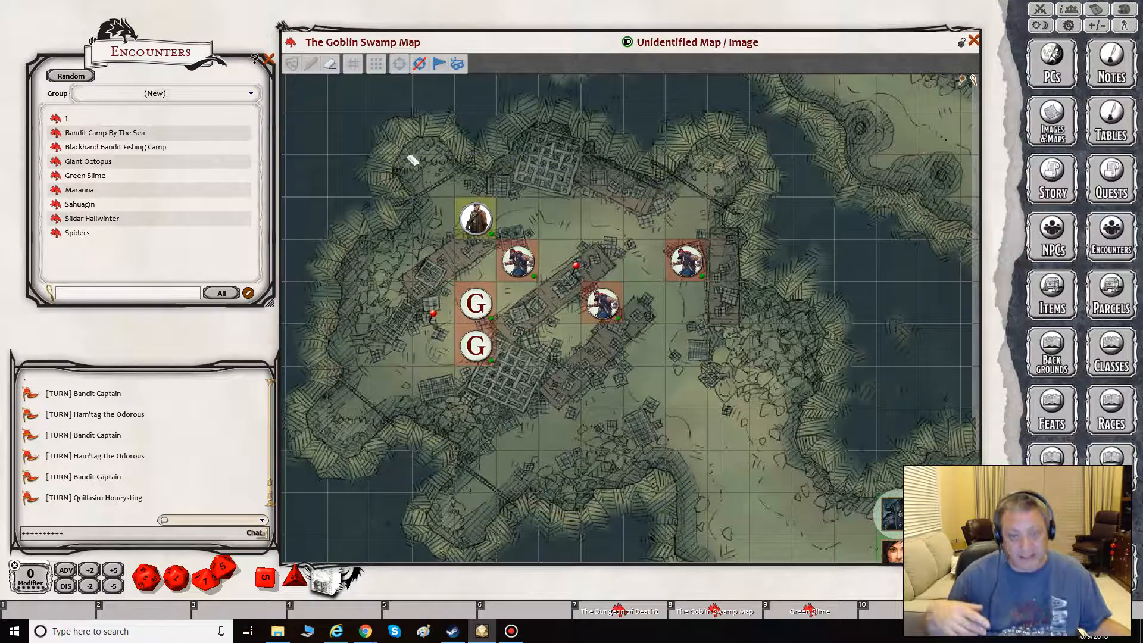
- Show the map's grid toolbar, hide it again, and switch off the eraser to reach the pointer options
{"action": "left_click", "coordinate": [352, 65]}
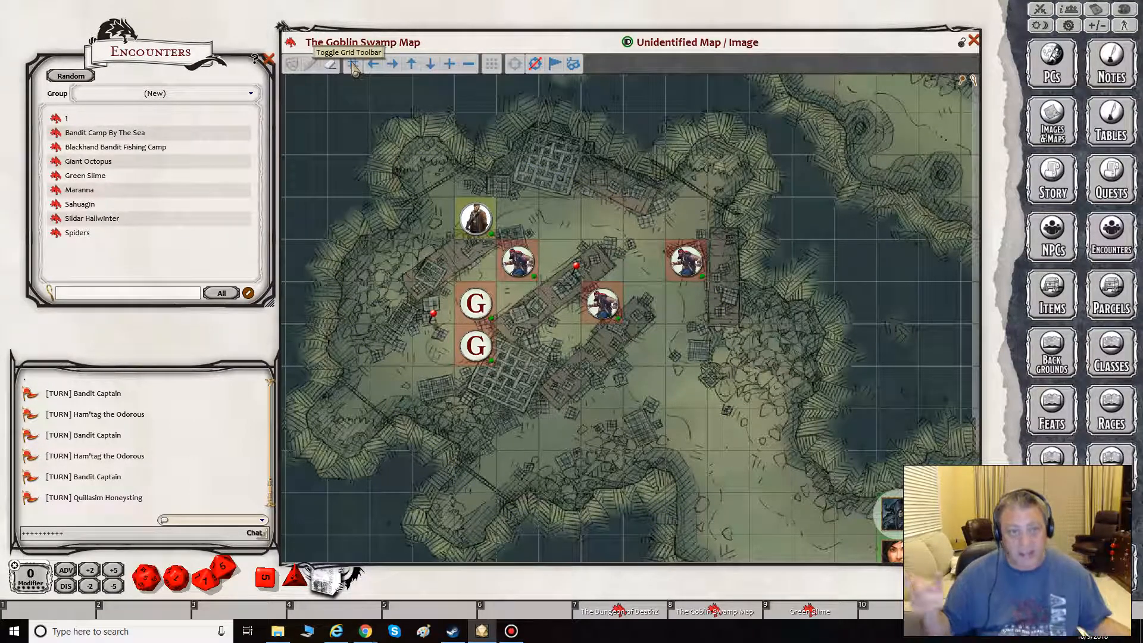
{"action": "left_click", "coordinate": [353, 65]}
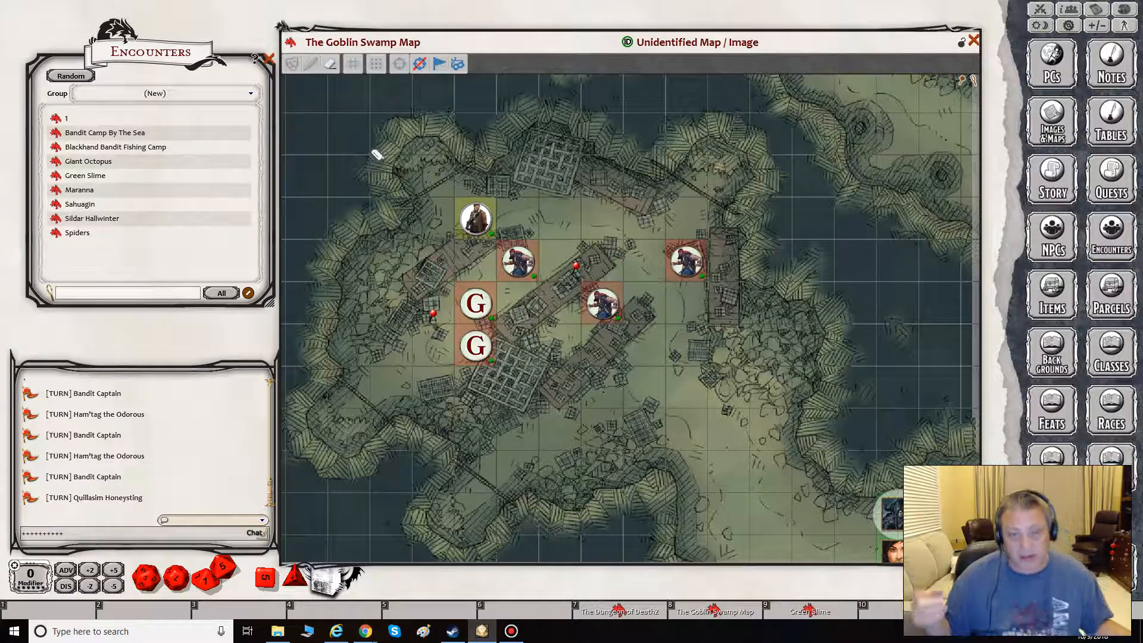
{"action": "right_click", "coordinate": [386, 163]}
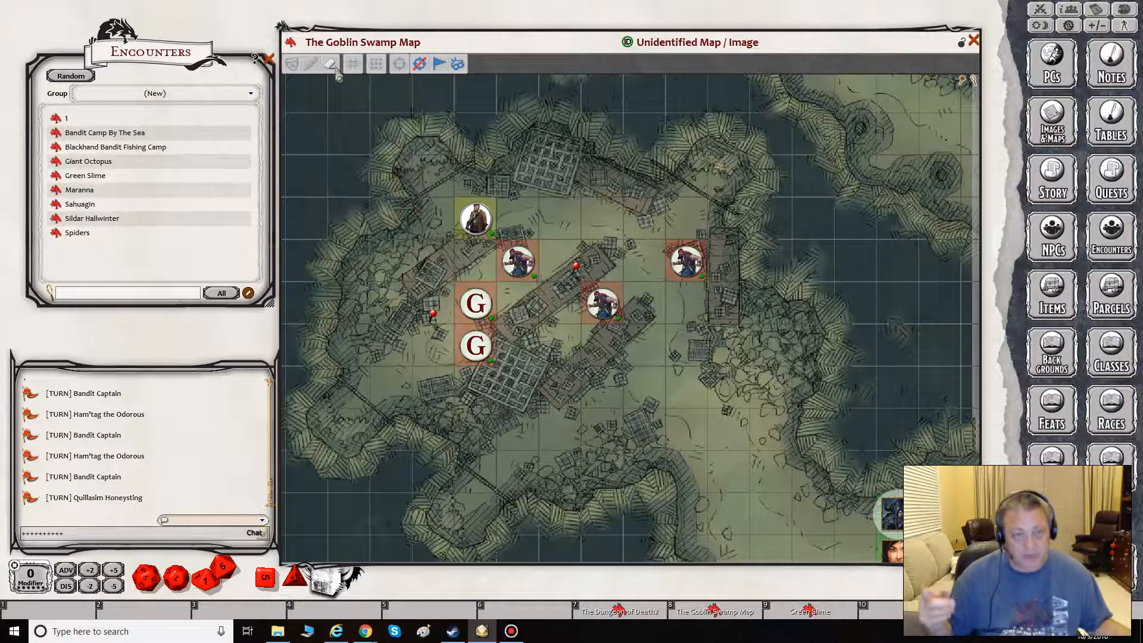
{"action": "right_click", "coordinate": [399, 190]}
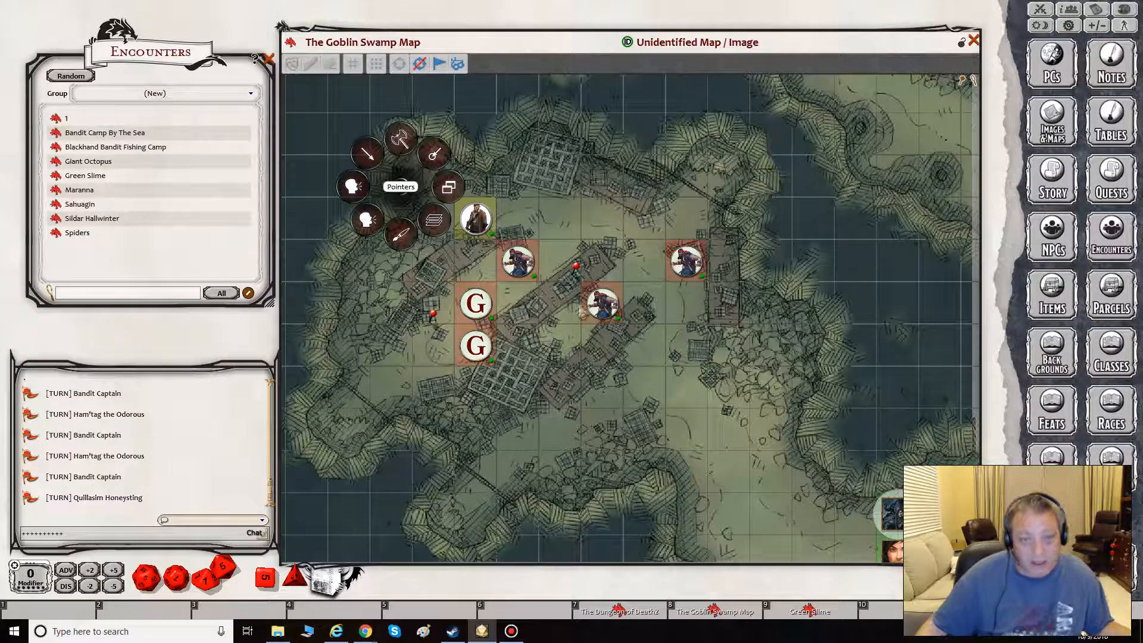
- Draw an arrow pointer from beside the northern grate southwest to the nearest bandit token, and remove it
{"action": "right_click", "coordinate": [671, 152]}
{"action": "left_click", "coordinate": [641, 126]}
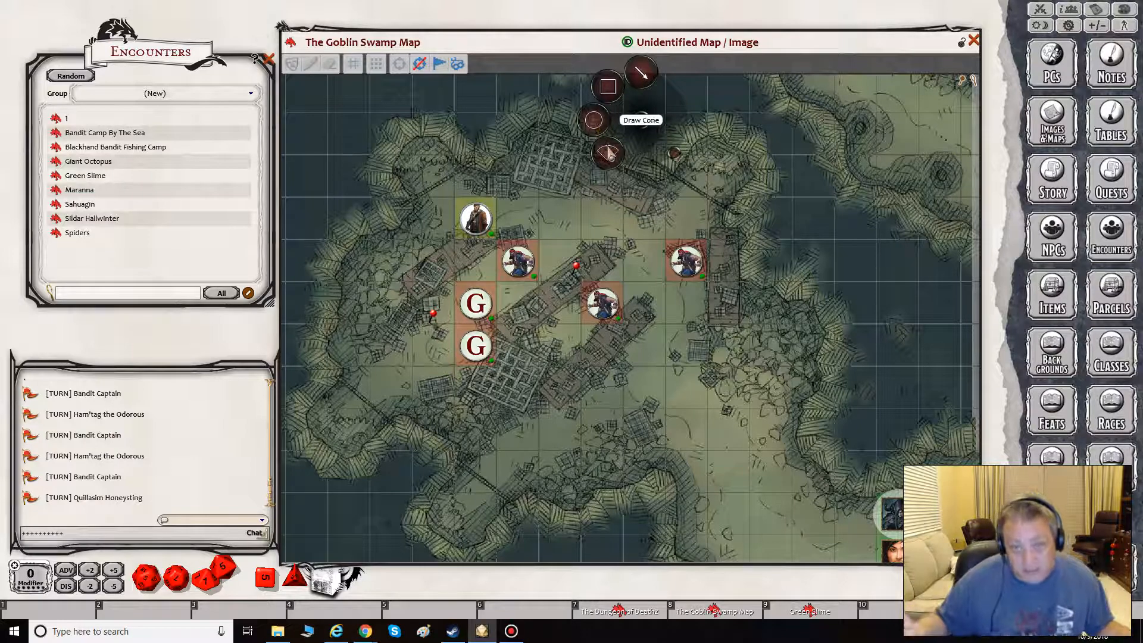
{"action": "left_click", "coordinate": [642, 72]}
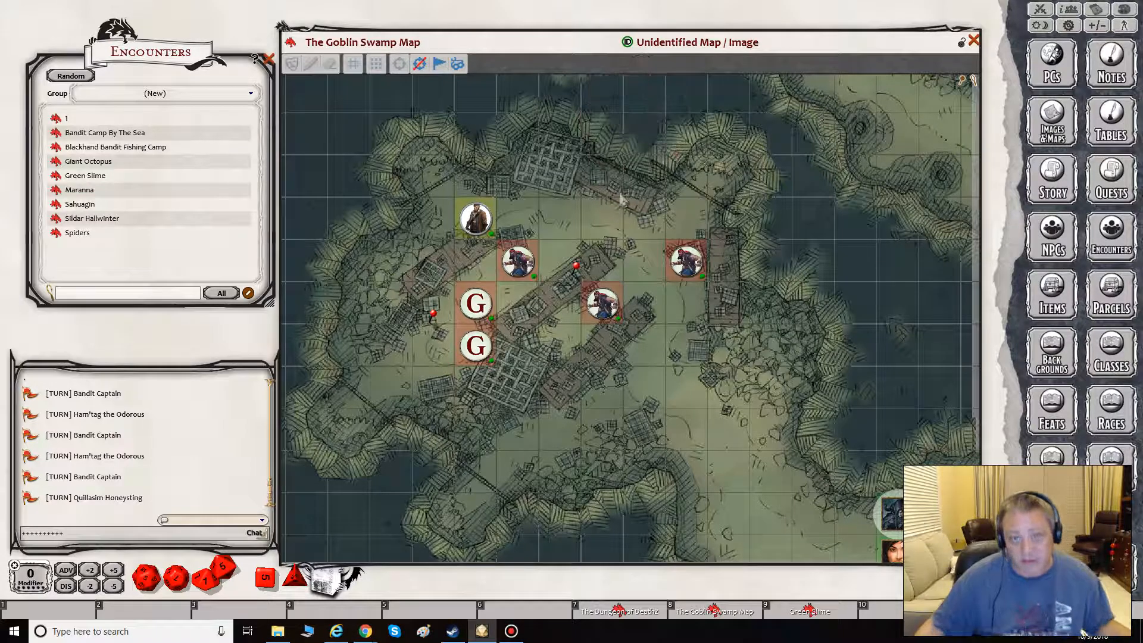
{"action": "left_click_drag", "start_coordinate": [582, 177], "coordinate": [539, 240]}
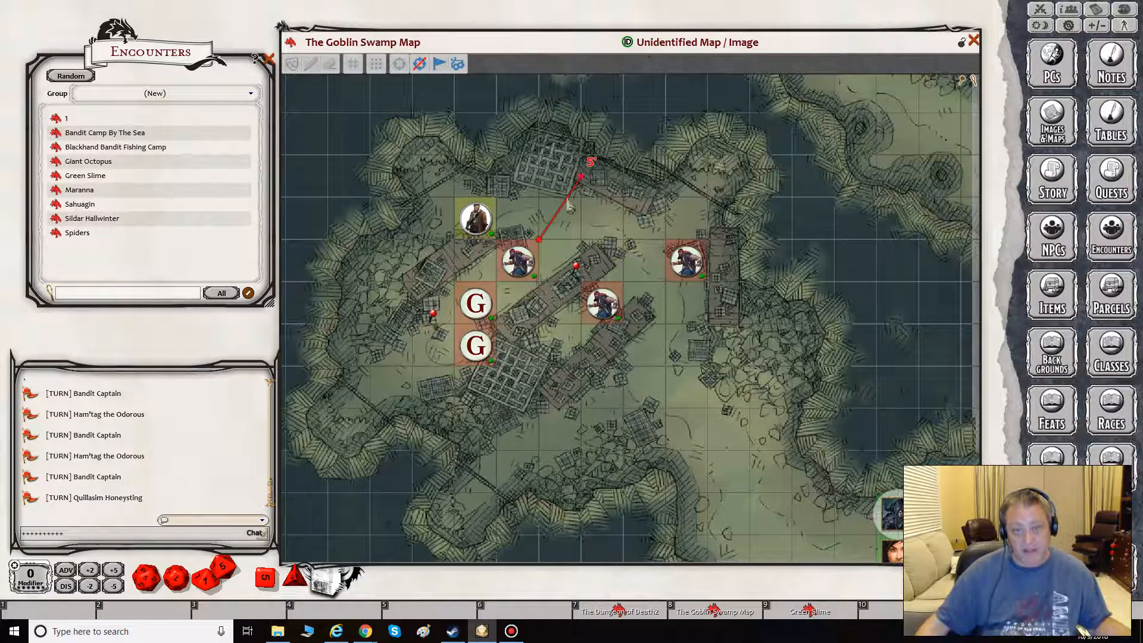
{"action": "right_click", "coordinate": [542, 245]}
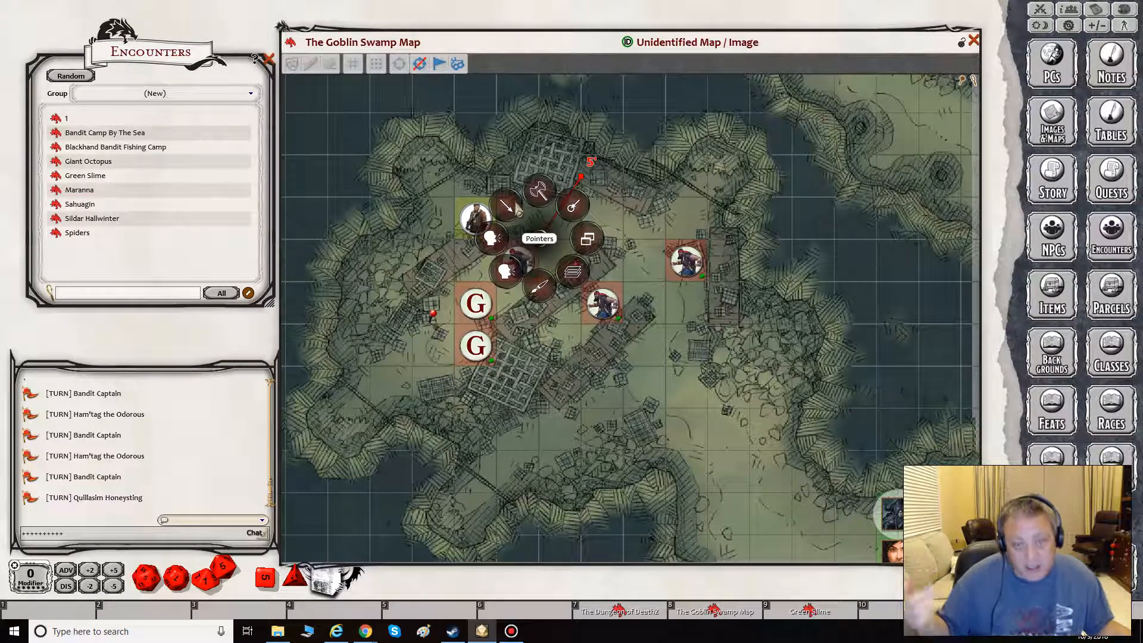
{"action": "left_click", "coordinate": [572, 206]}
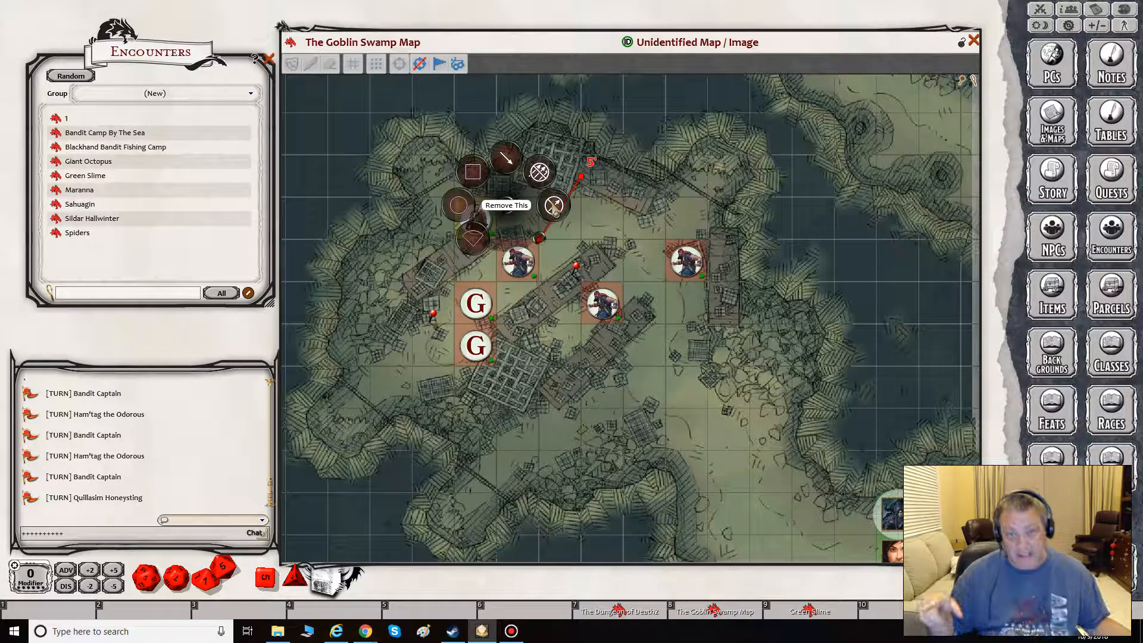
{"action": "left_click", "coordinate": [555, 206]}
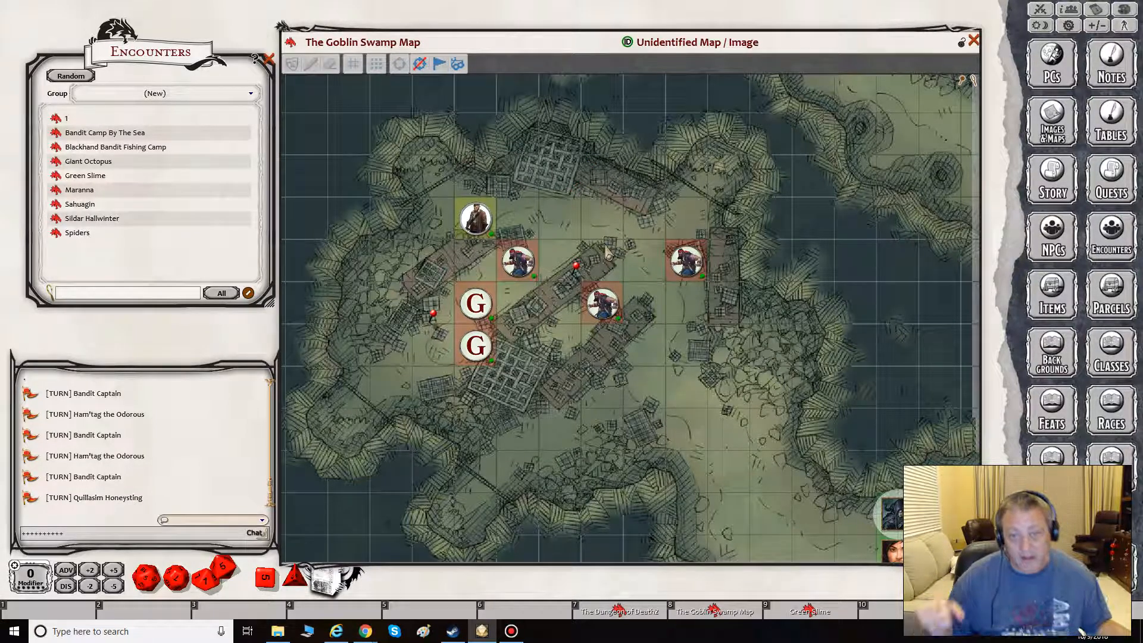
- Draw a circle pointer below the northern grate, resize it to a 10' radius, and remove it
{"action": "right_click", "coordinate": [612, 201]}
{"action": "left_click", "coordinate": [579, 169]}
{"action": "left_click", "coordinate": [531, 170]}
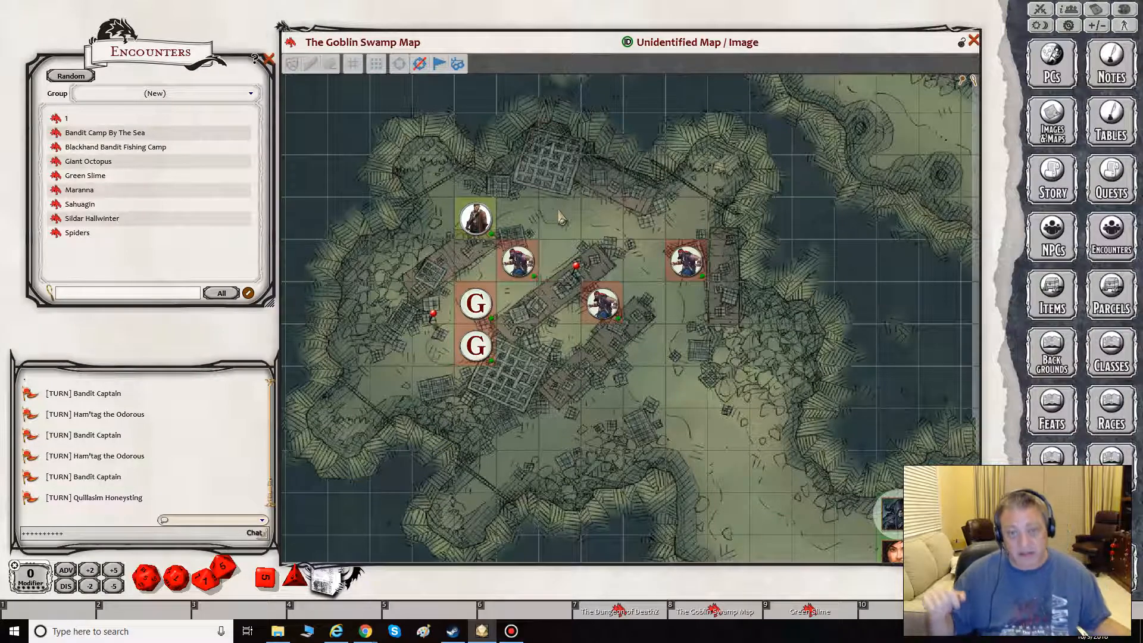
{"action": "left_click_drag", "start_coordinate": [586, 204], "coordinate": [653, 320]}
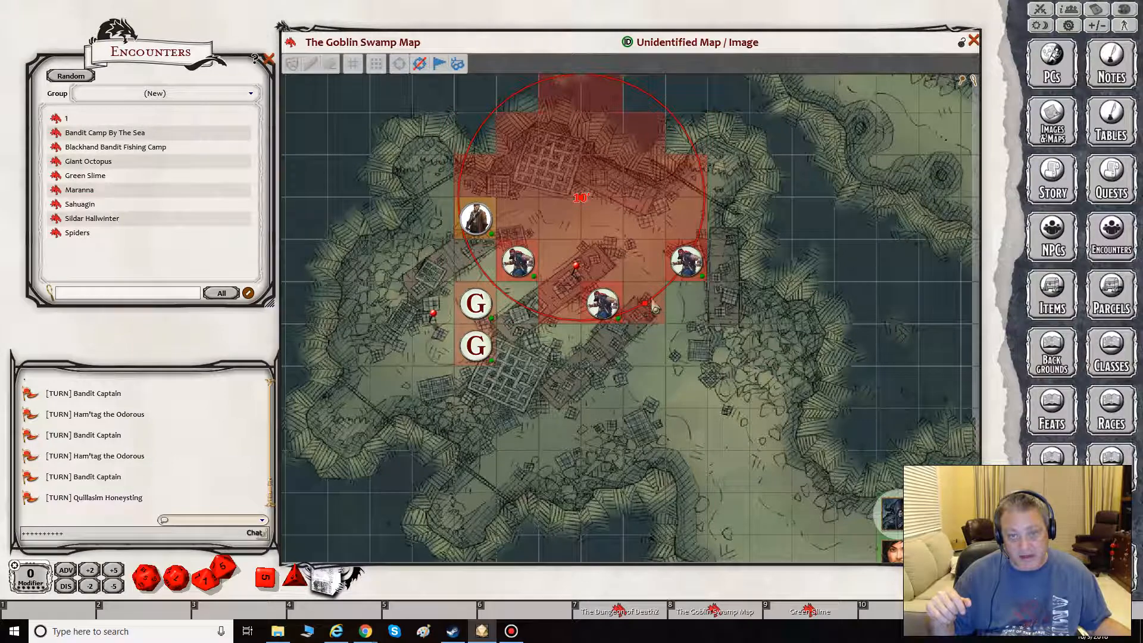
{"action": "left_click_drag", "start_coordinate": [653, 307], "coordinate": [654, 285]}
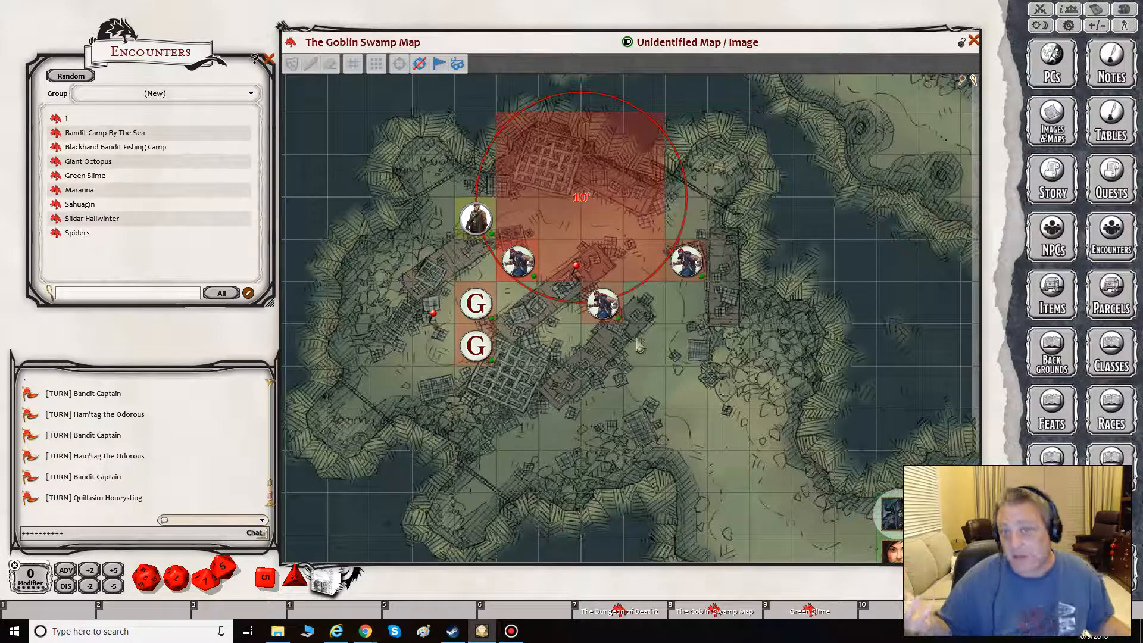
{"action": "right_click", "coordinate": [577, 193]}
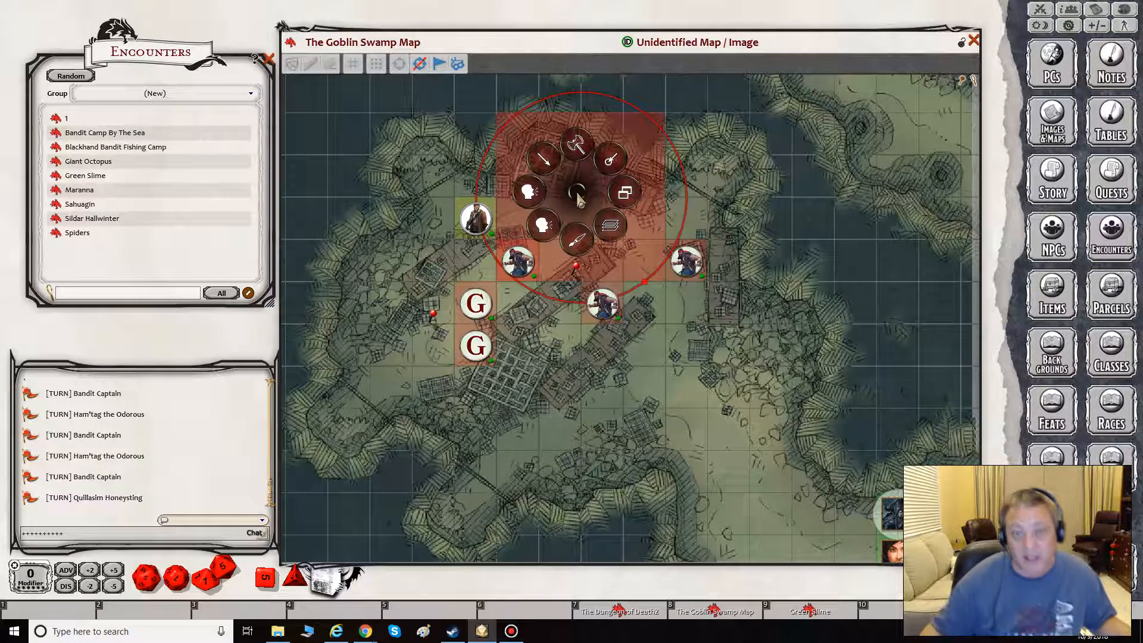
{"action": "left_click", "coordinate": [543, 159]}
{"action": "left_click", "coordinate": [591, 159]}
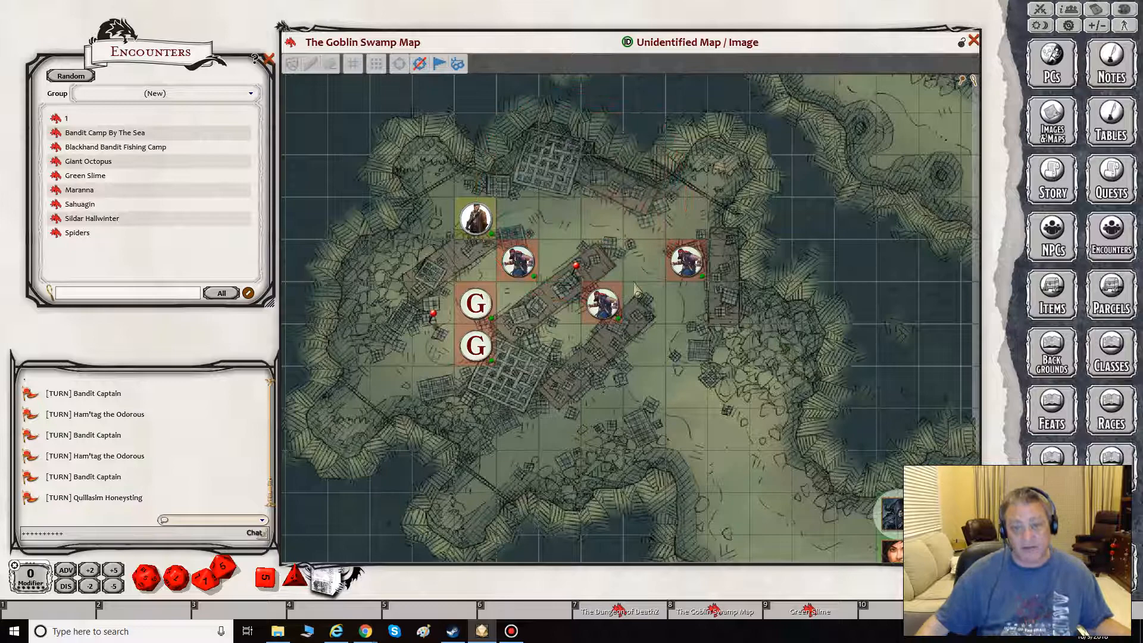
- Draw a 20' square pointer centred beside the western bandit token, covering the upper Green Slime and two bandits
{"action": "right_click", "coordinate": [599, 260]}
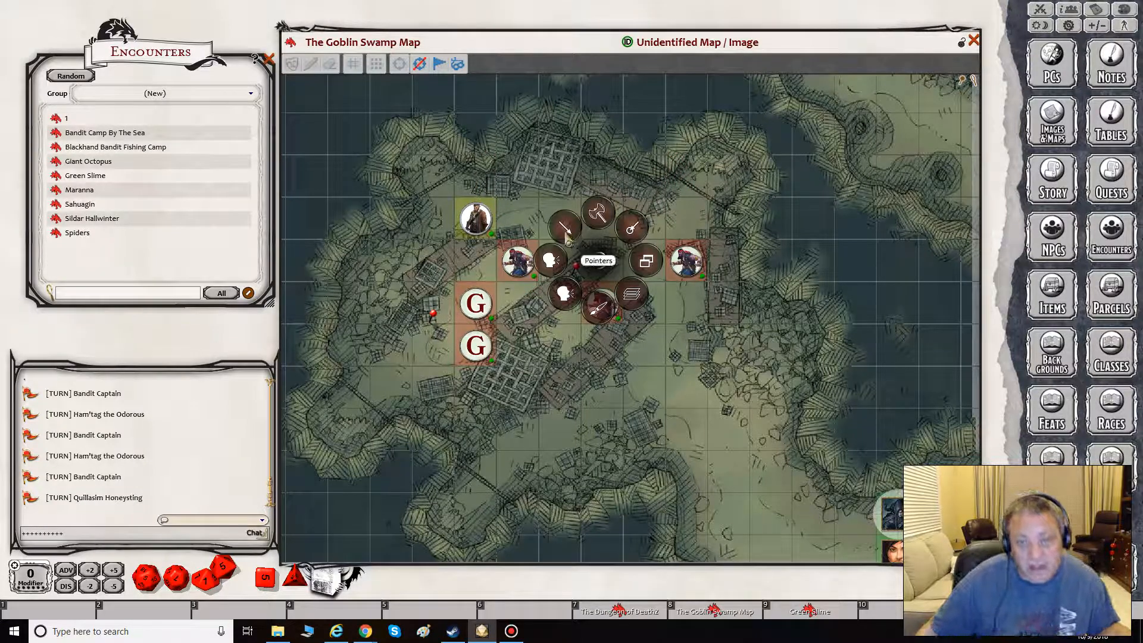
{"action": "left_click", "coordinate": [565, 233]}
{"action": "left_click", "coordinate": [529, 201]}
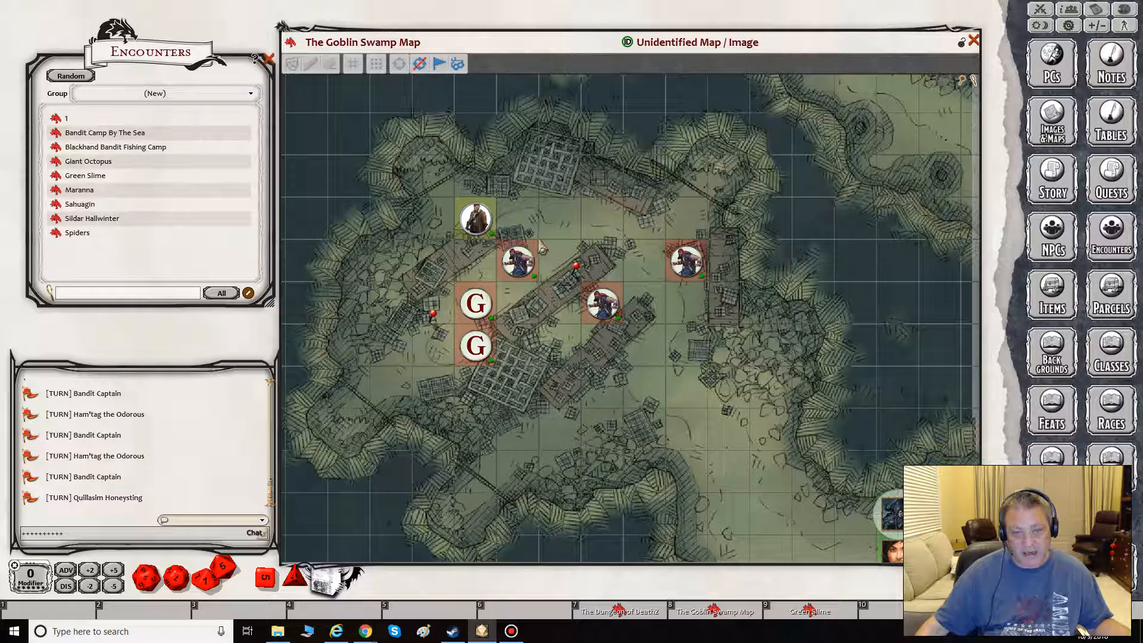
{"action": "left_click_drag", "start_coordinate": [542, 248], "coordinate": [465, 254]}
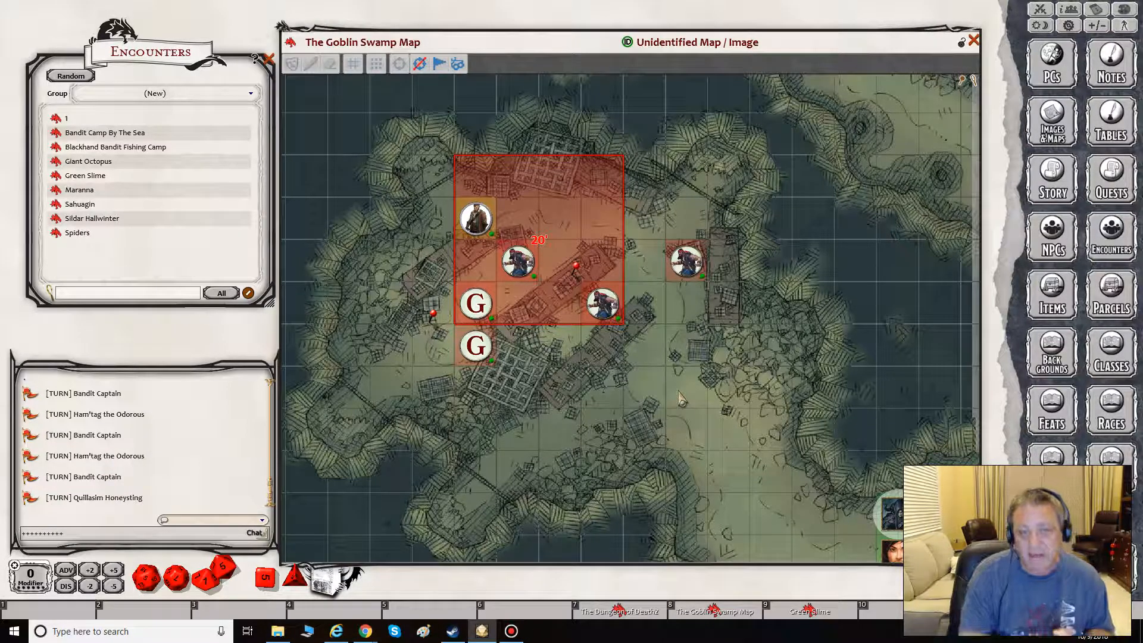
- Draw a 20' cone pointer opening northward over the eastern bandit token
{"action": "right_click", "coordinate": [598, 202]}
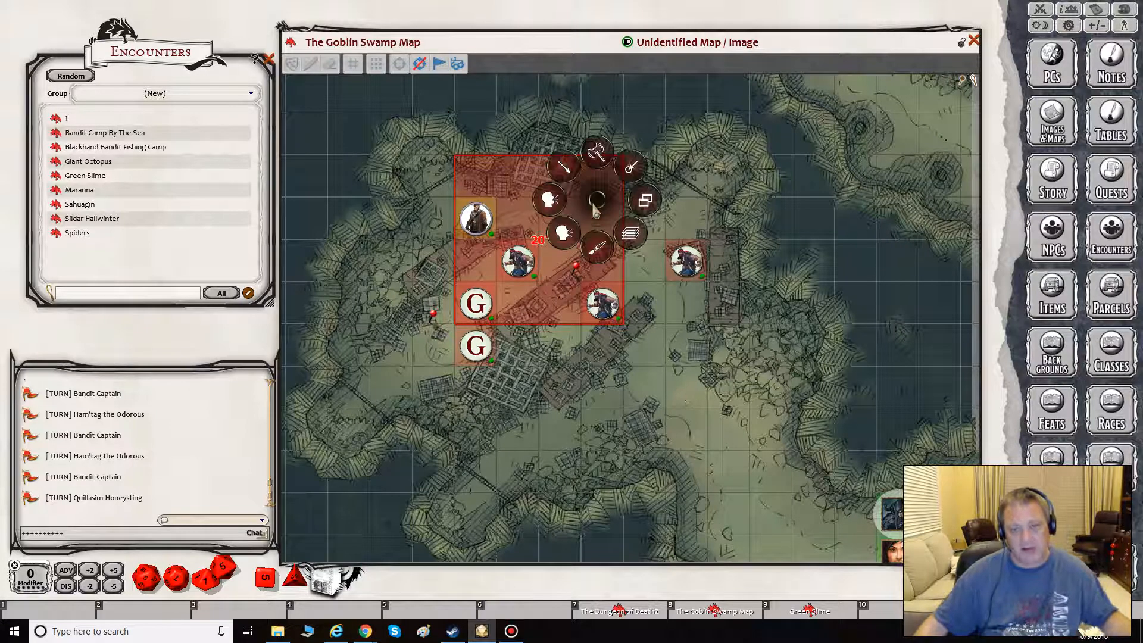
{"action": "left_click", "coordinate": [563, 168]}
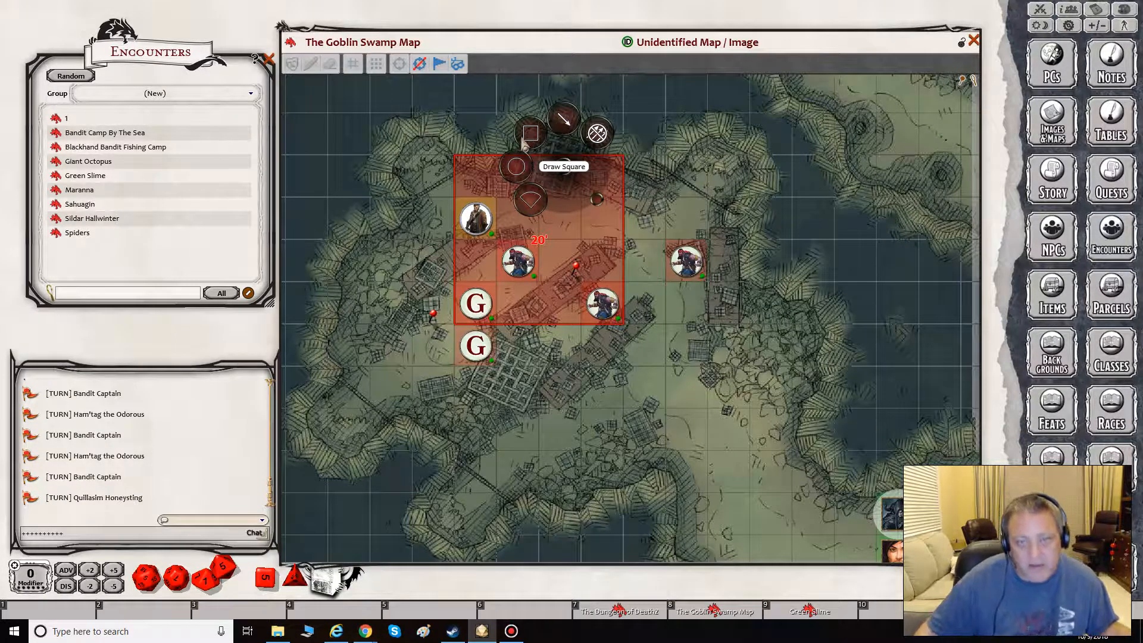
{"action": "left_click", "coordinate": [529, 198]}
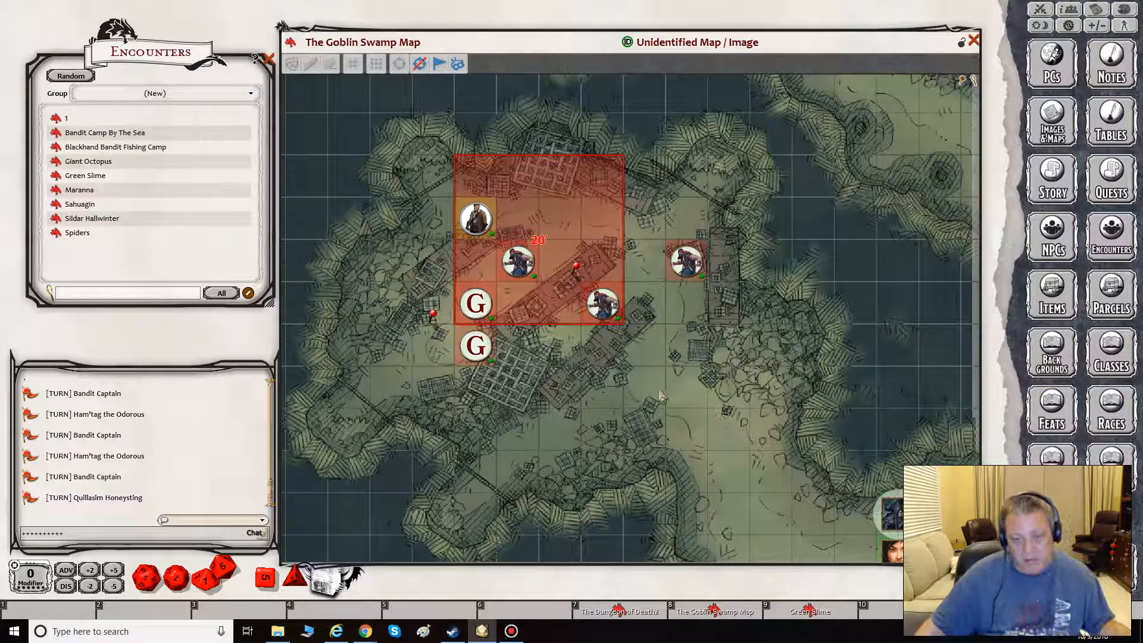
{"action": "left_click_drag", "start_coordinate": [709, 410], "coordinate": [693, 244]}
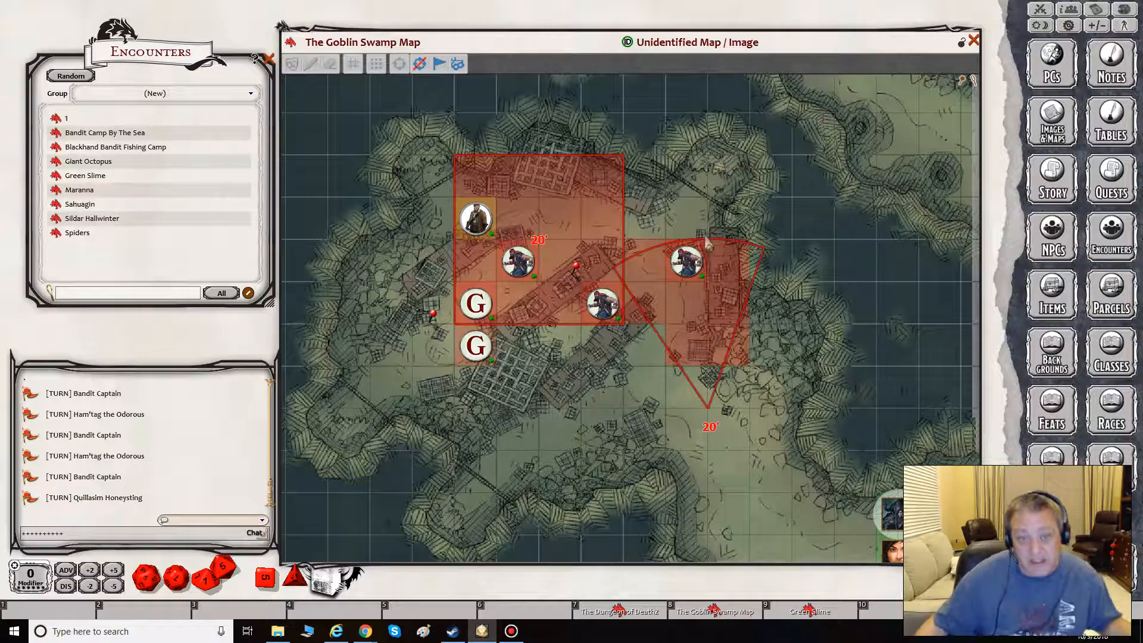
- Open the Bandit Camp By The Sea encounter from its map pin and add a third Green Slime to the Combat Tracker from Green Slime 2's link
{"action": "double_click", "coordinate": [576, 268]}
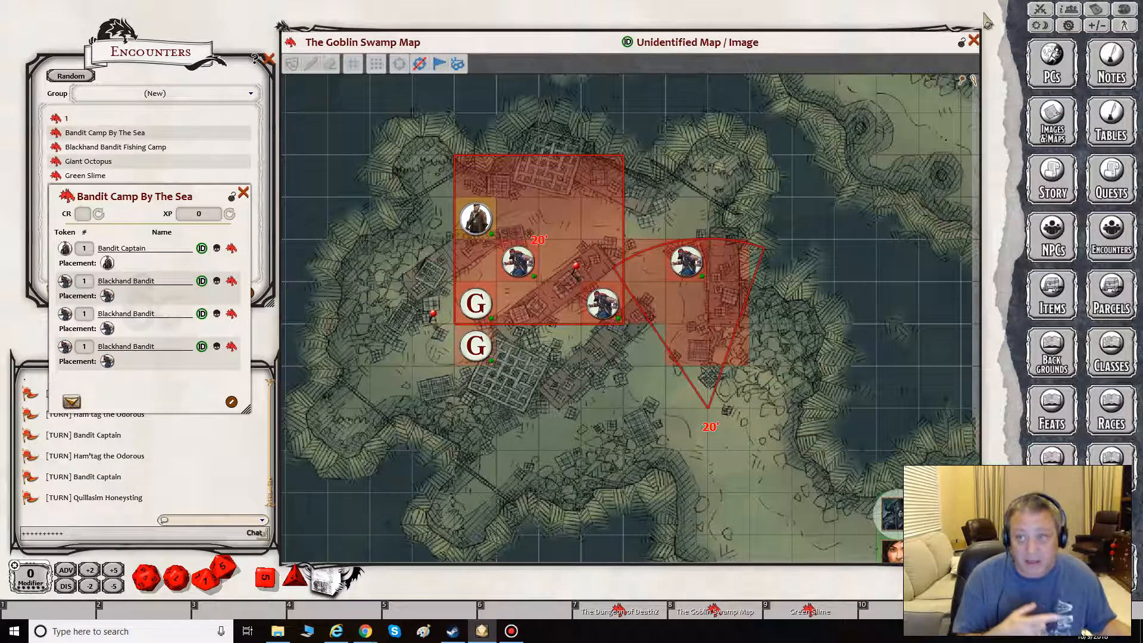
{"action": "left_click", "coordinate": [1040, 10]}
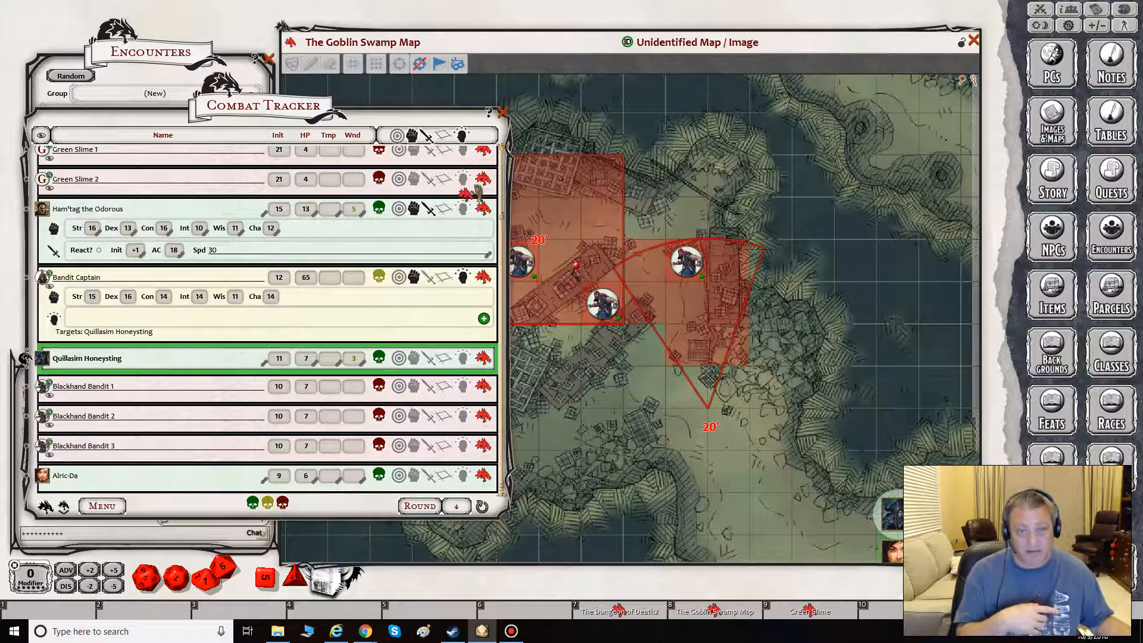
{"action": "left_click_drag", "start_coordinate": [483, 180], "coordinate": [57, 190]}
{"action": "left_click", "coordinate": [696, 158]}
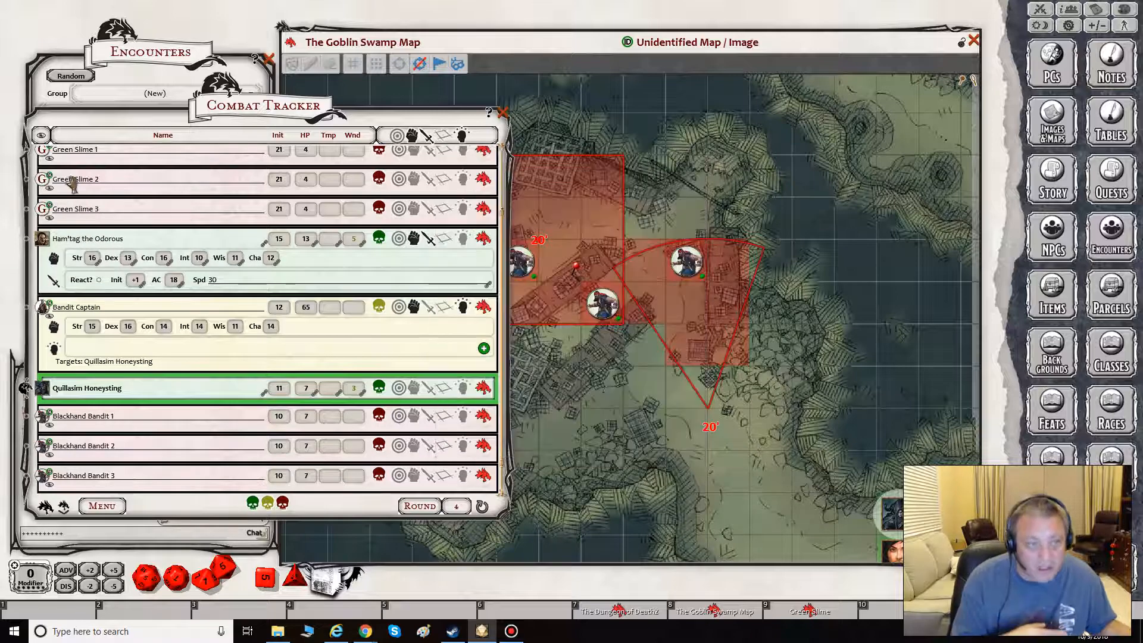
- Place the tokens of Green Slime 2, 3 and 1 on the open ground south of the cone, and close the Combat Tracker
{"action": "left_click_drag", "start_coordinate": [44, 183], "coordinate": [623, 430]}
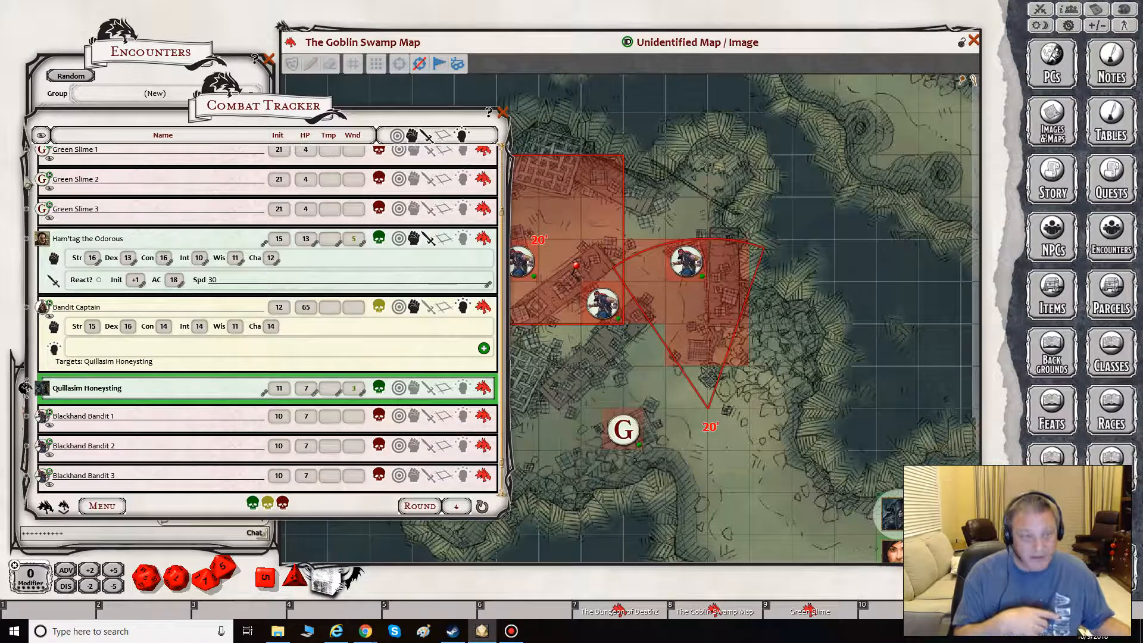
{"action": "left_click_drag", "start_coordinate": [44, 213], "coordinate": [686, 473]}
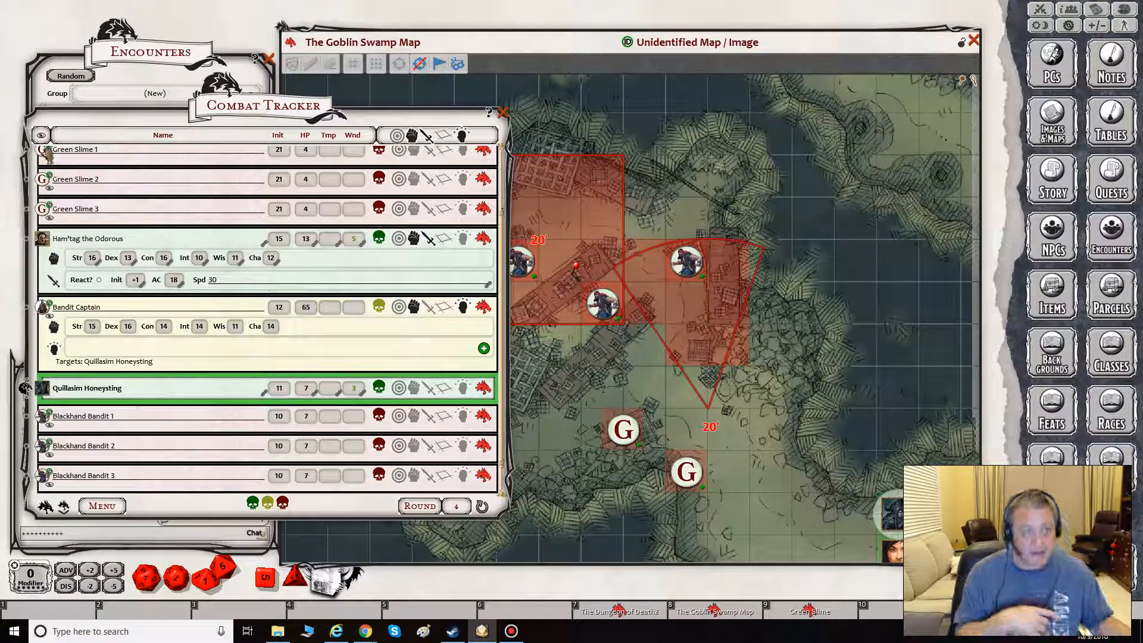
{"action": "left_click_drag", "start_coordinate": [44, 154], "coordinate": [749, 476]}
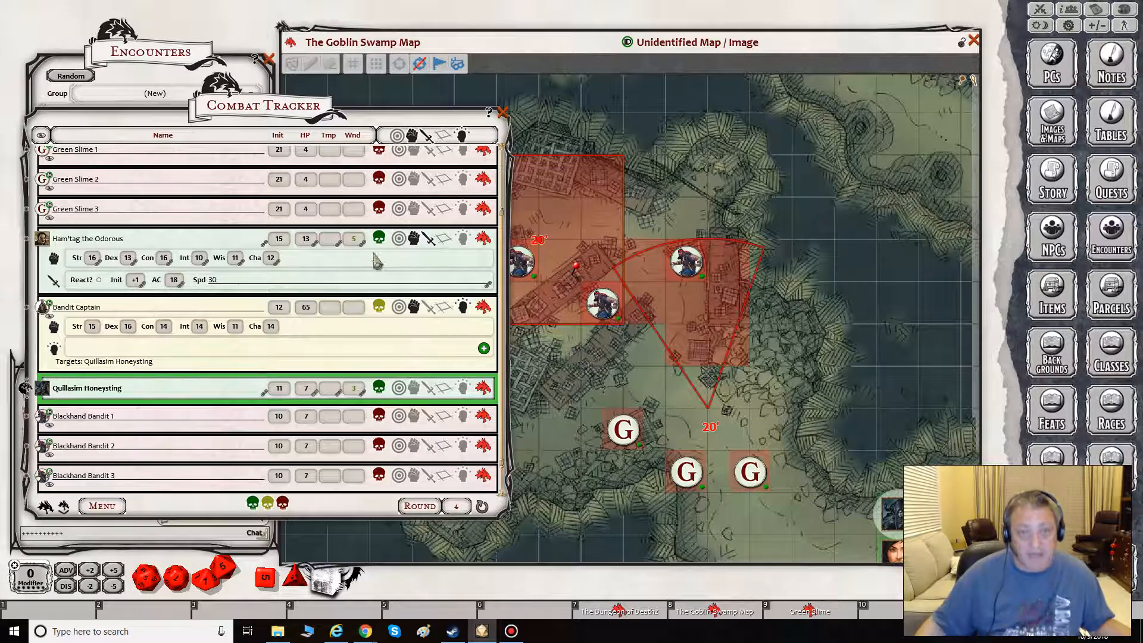
{"action": "left_click", "coordinate": [503, 113]}
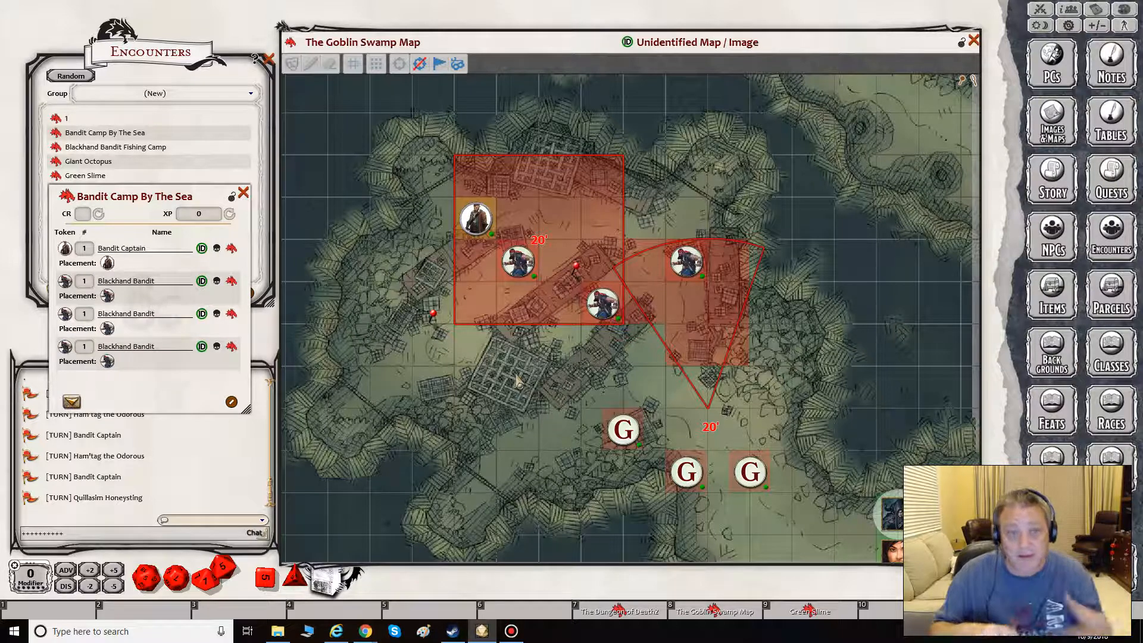
- Open the Background story entry from the Lost Mine of Phandelver contents page
{"action": "left_click", "coordinate": [1059, 179]}
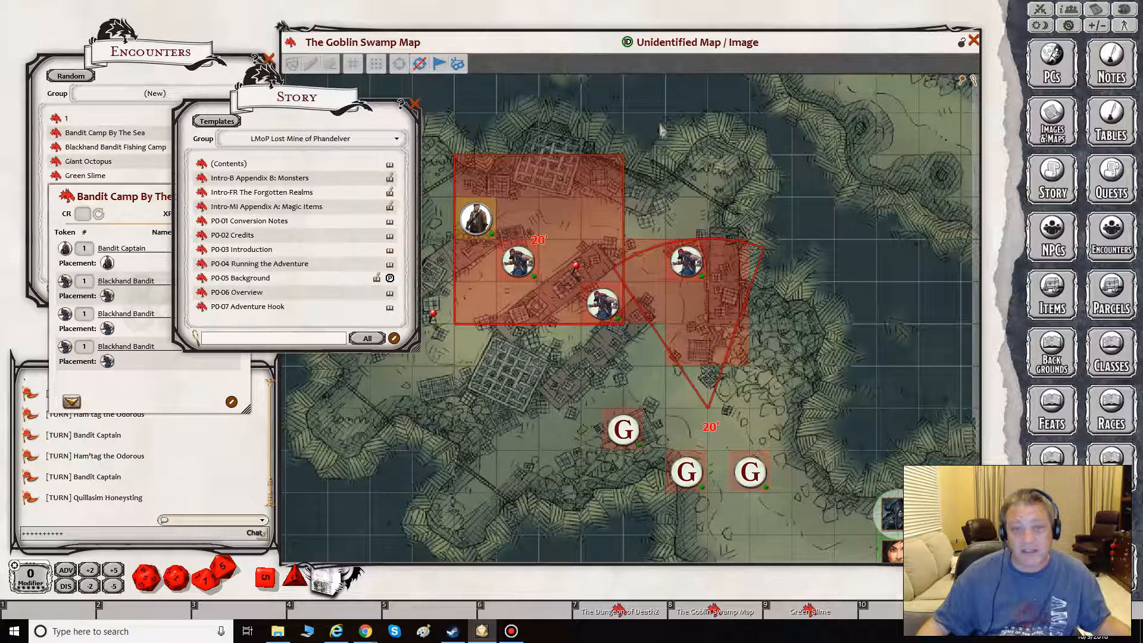
{"action": "left_click", "coordinate": [201, 167]}
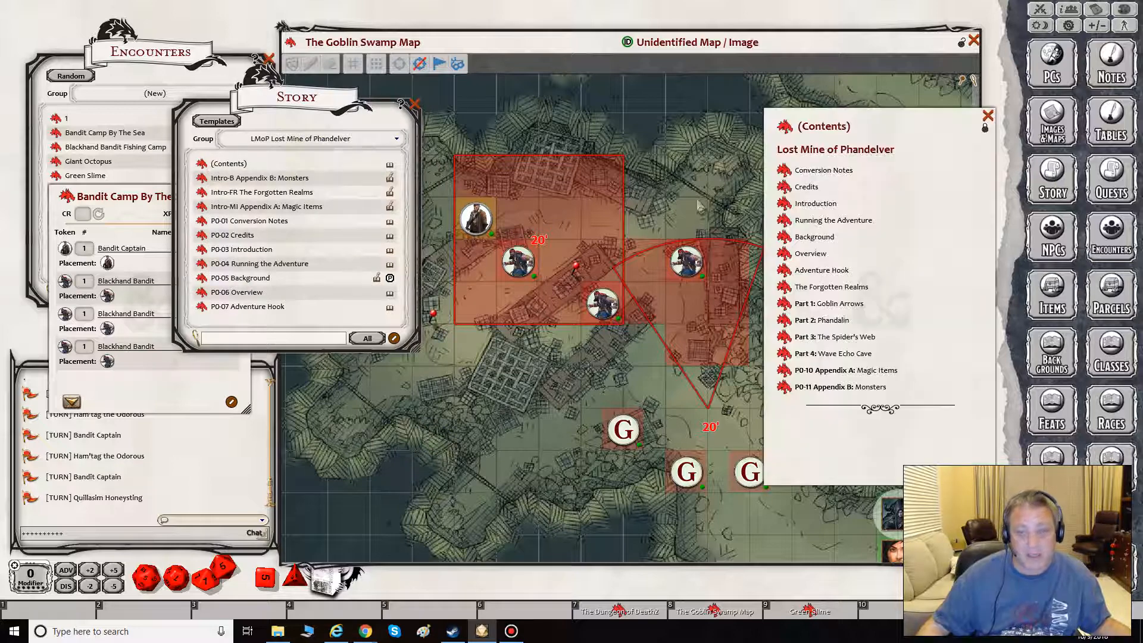
{"action": "left_click", "coordinate": [783, 237]}
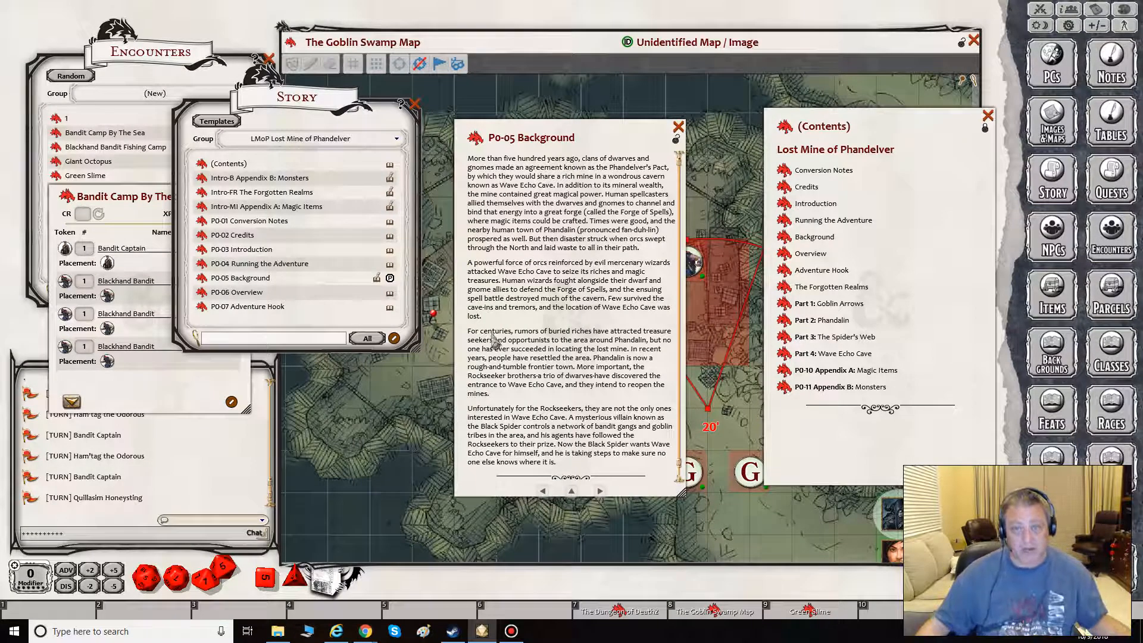
- Format the Background entry's second paragraph, starting "A powerful force of orcs", as a boxed chat frame
{"action": "left_click_drag", "start_coordinate": [482, 316], "coordinate": [467, 263]}
{"action": "right_click", "coordinate": [491, 265]}
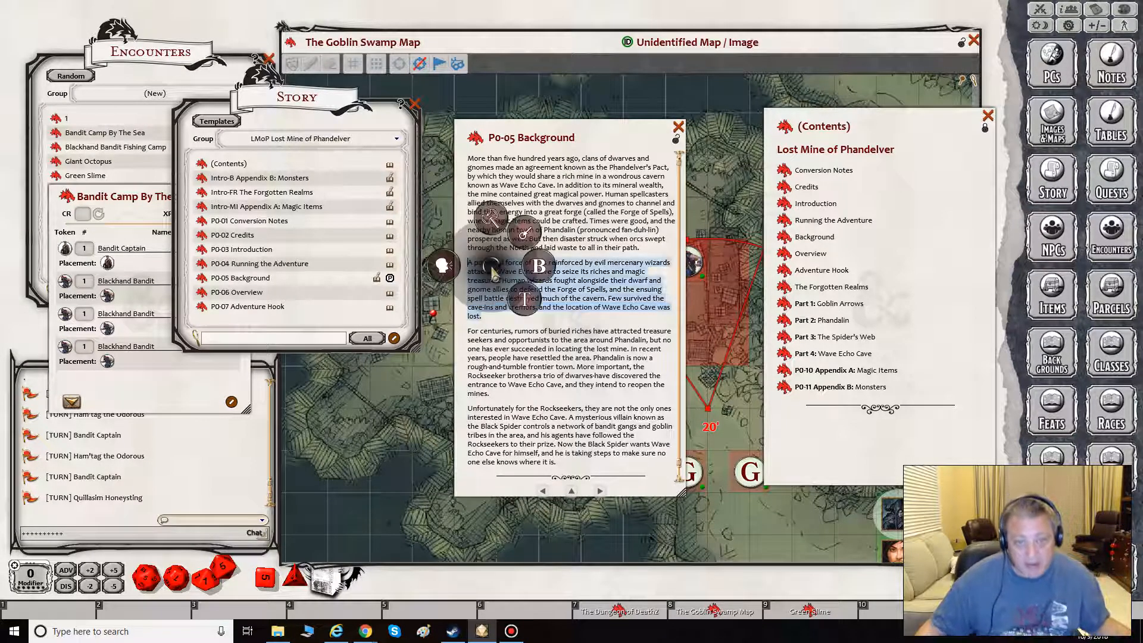
{"action": "left_click", "coordinate": [442, 266]}
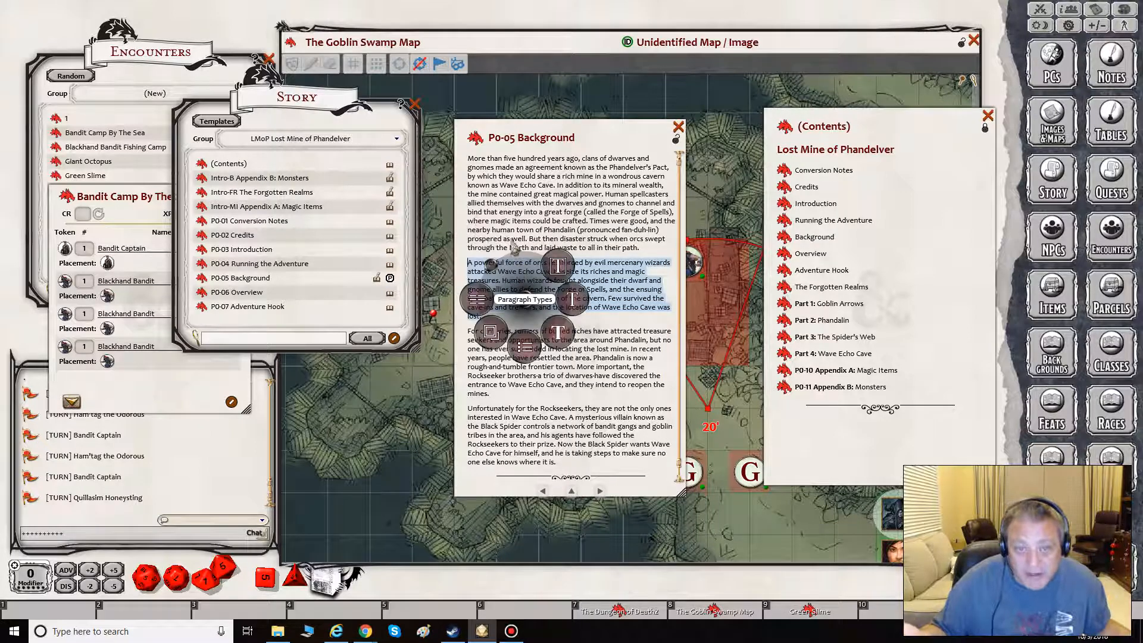
{"action": "left_click", "coordinate": [557, 273]}
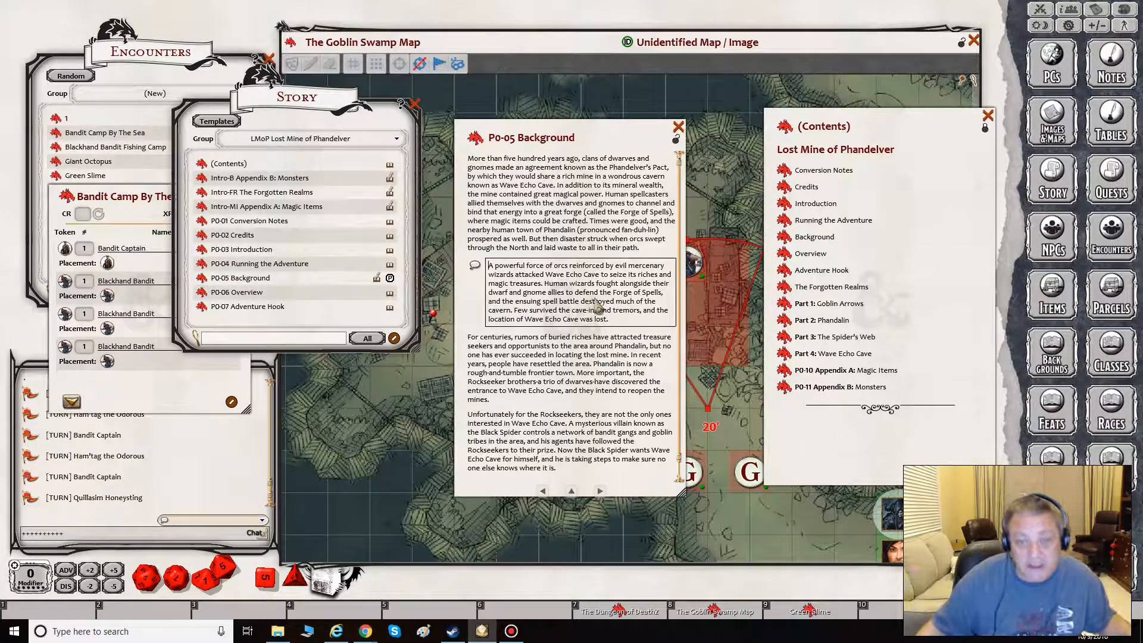
- Assign a speaker slot to the boxed chat frame starting "A powerful force of orcs" in the Background entry
{"action": "right_click", "coordinate": [593, 299]}
{"action": "left_click", "coordinate": [618, 328]}
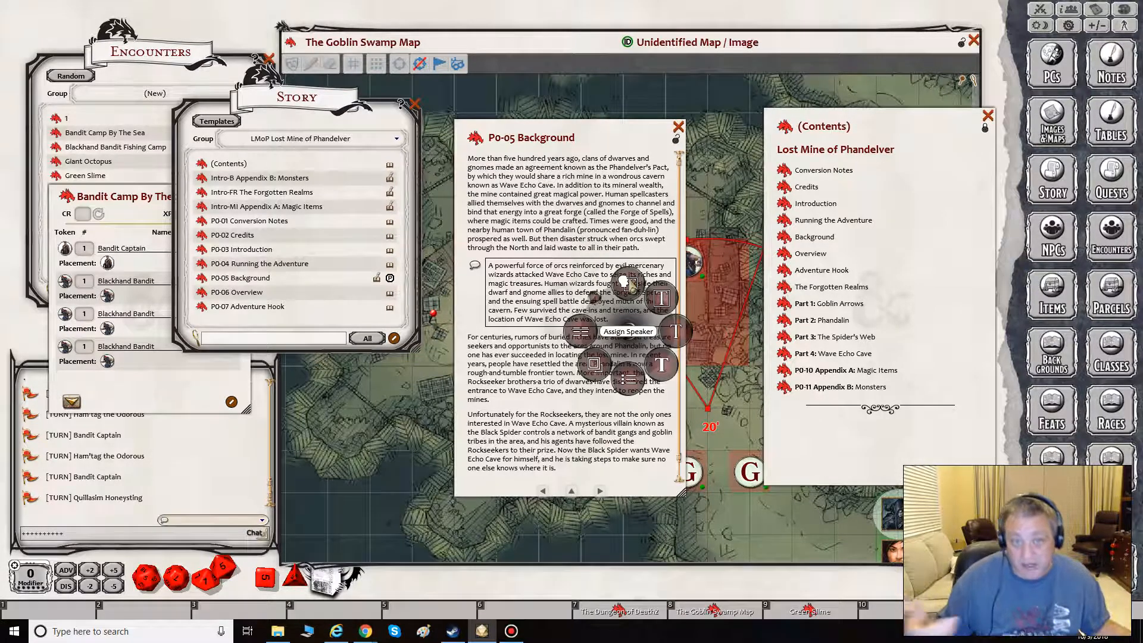
{"action": "left_click", "coordinate": [628, 285]}
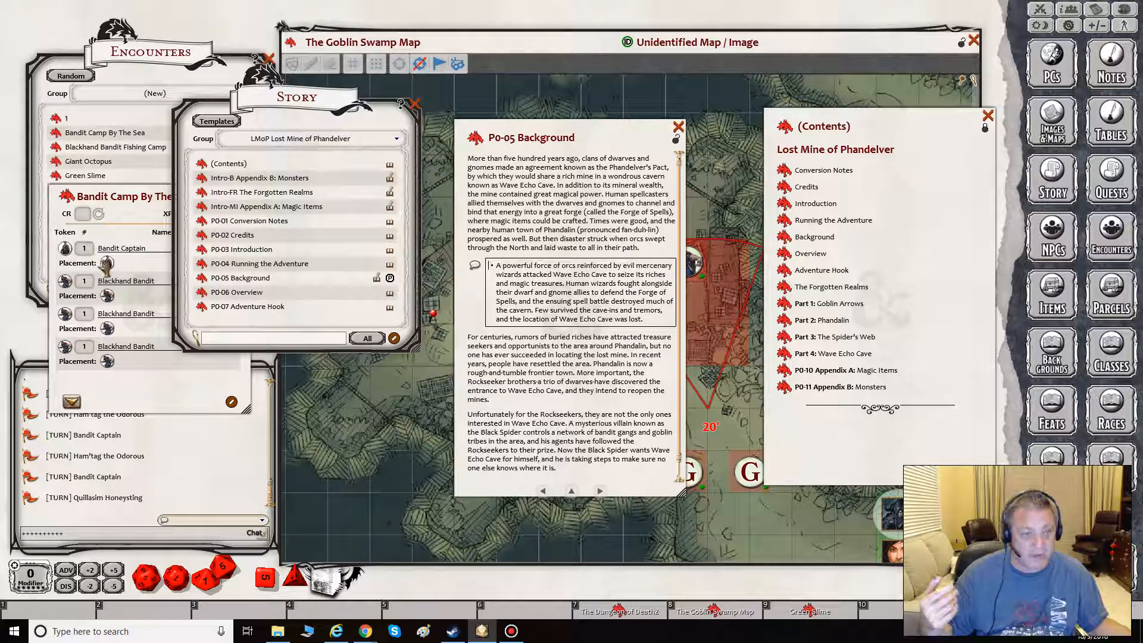
- Try to set the Bandit Captain's token as the chat frame's speaker, and send the framed text to chat
{"action": "left_click_drag", "start_coordinate": [106, 264], "coordinate": [472, 266]}
{"action": "left_click", "coordinate": [474, 266]}
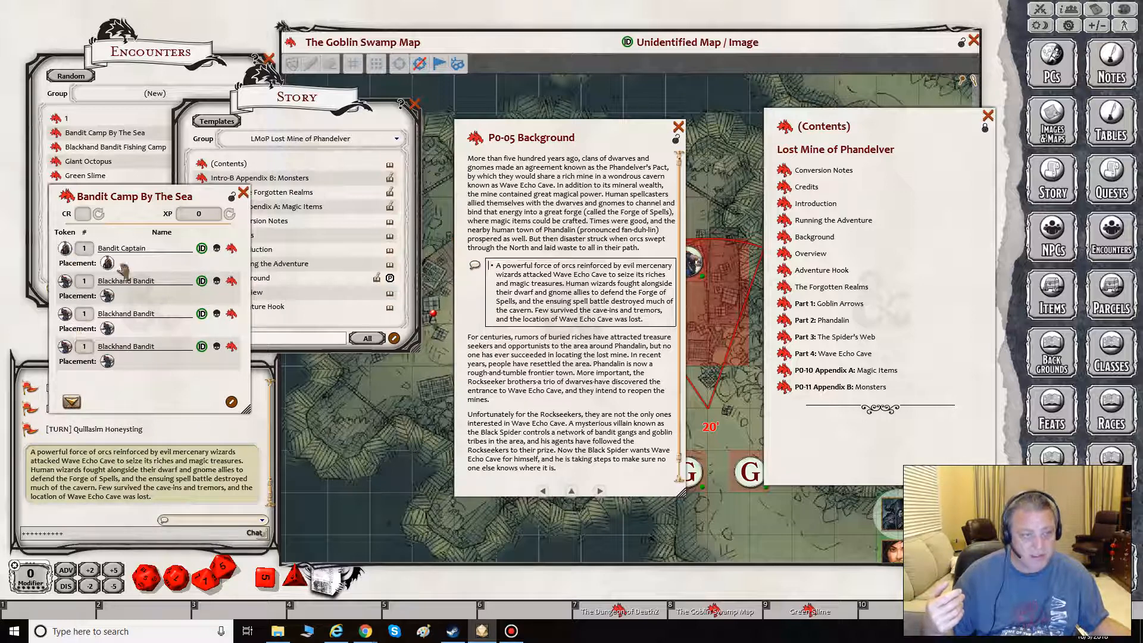
{"action": "left_click_drag", "start_coordinate": [112, 264], "coordinate": [495, 267]}
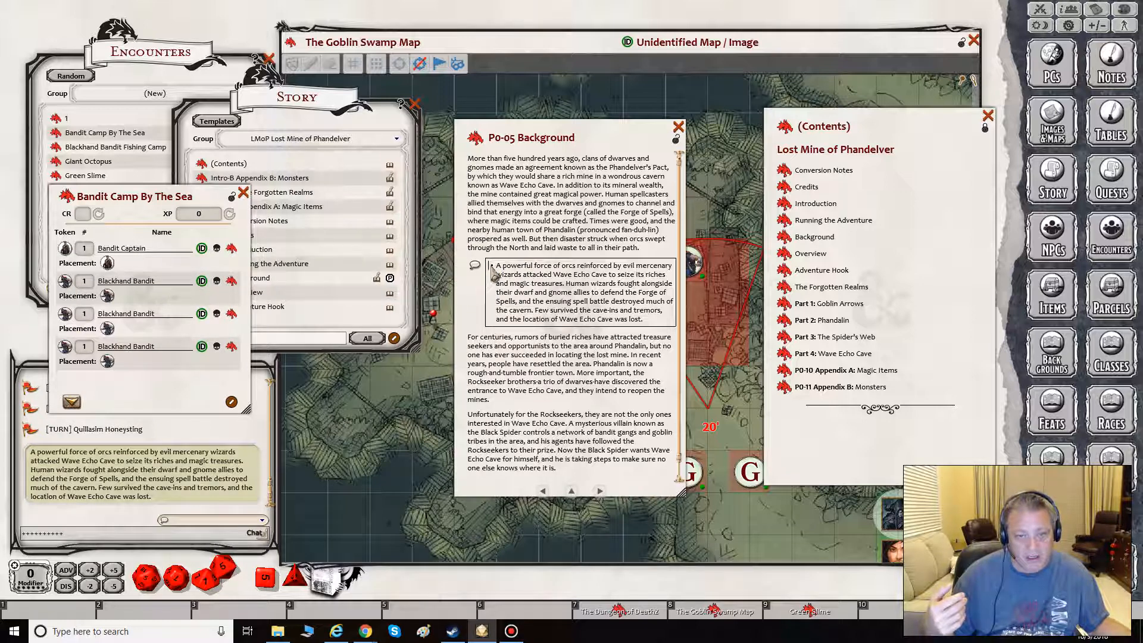
{"action": "right_click", "coordinate": [493, 273]}
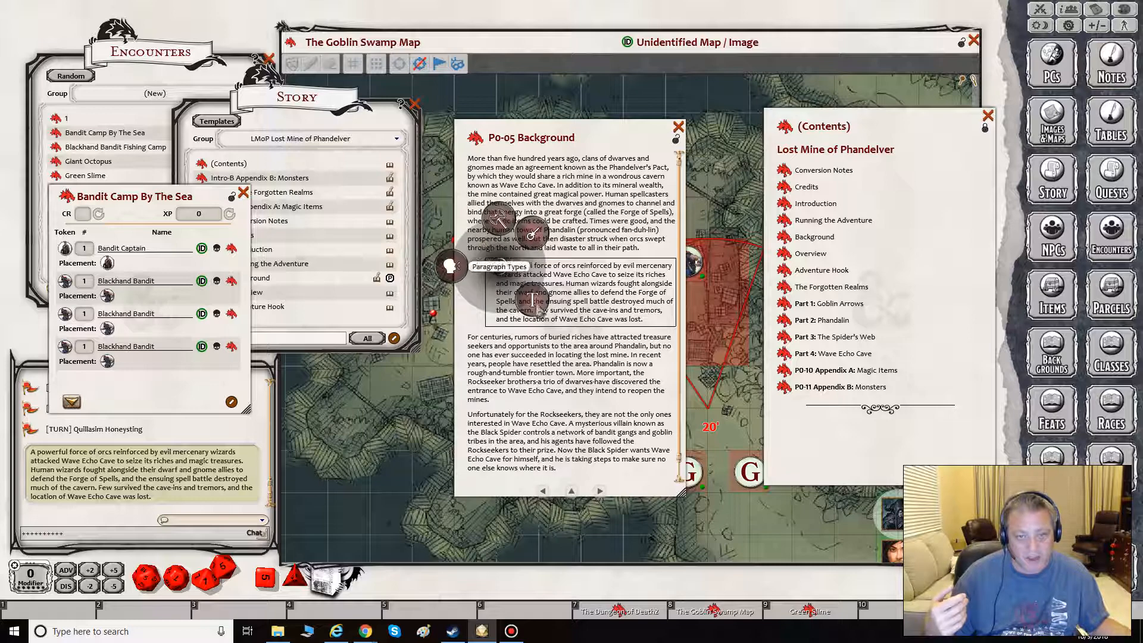
{"action": "left_click", "coordinate": [560, 287]}
{"action": "left_click", "coordinate": [495, 267]}
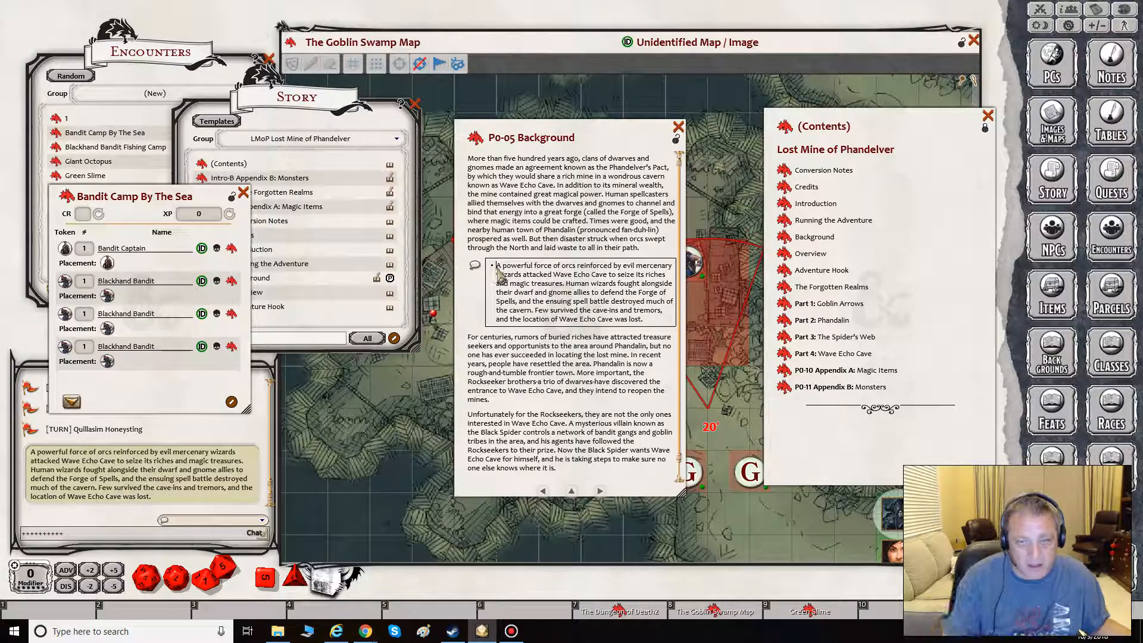
{"action": "left_click", "coordinate": [474, 267]}
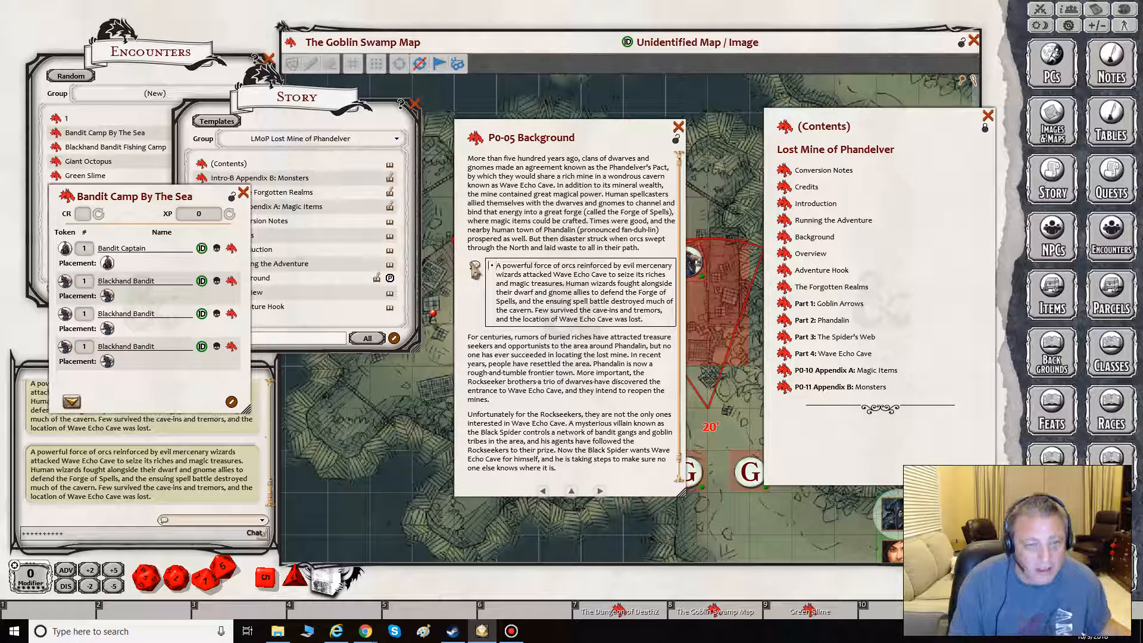
{"action": "right_click", "coordinate": [475, 266]}
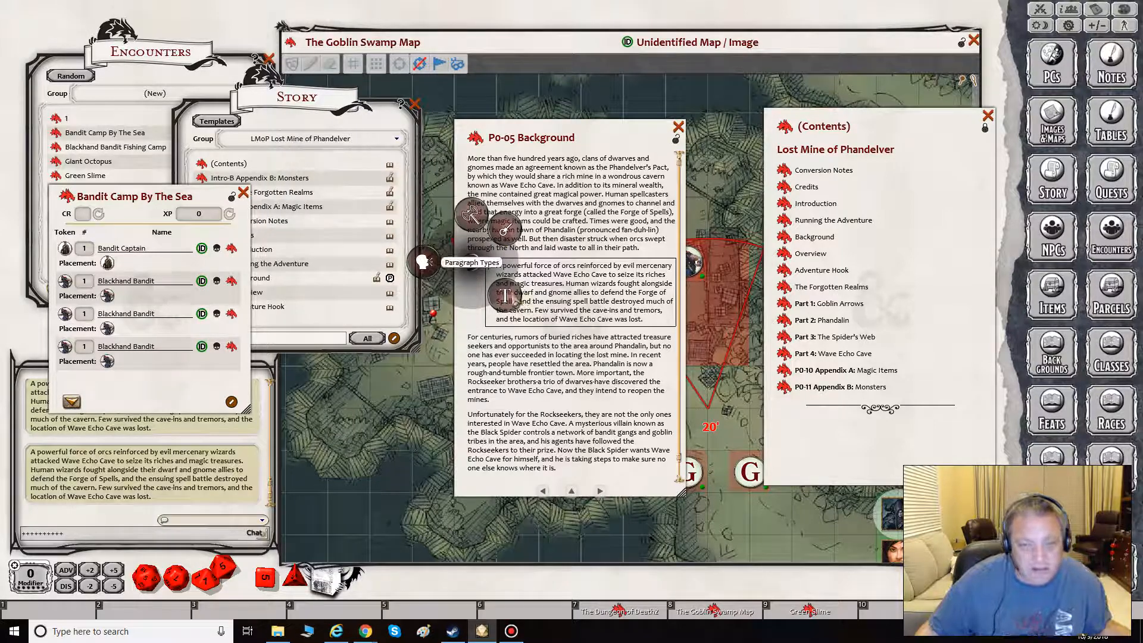
{"action": "left_click", "coordinate": [423, 262]}
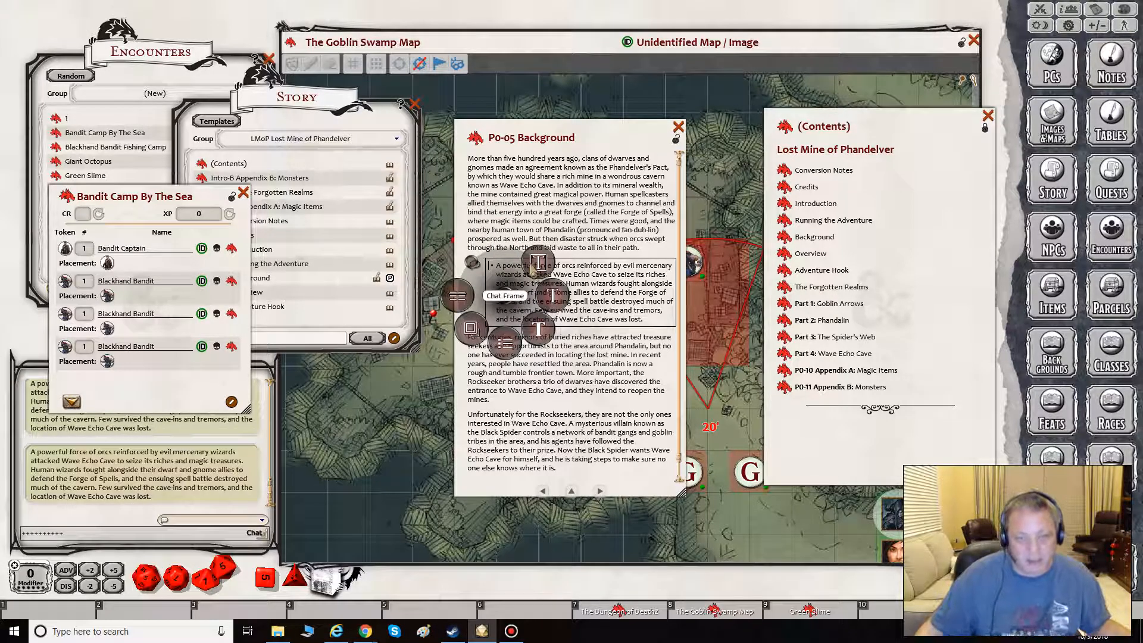
{"action": "left_click", "coordinate": [587, 281]}
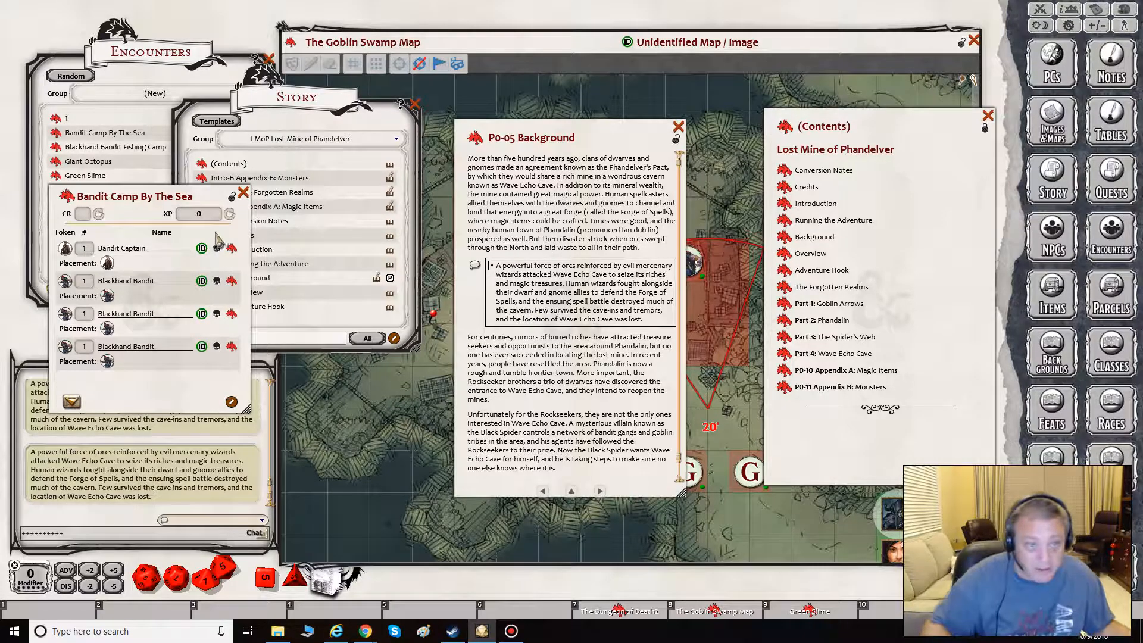
- Close the Bandit Camp By The Sea encounter and the Story list
{"action": "left_click", "coordinate": [243, 192]}
{"action": "left_click", "coordinate": [415, 103]}
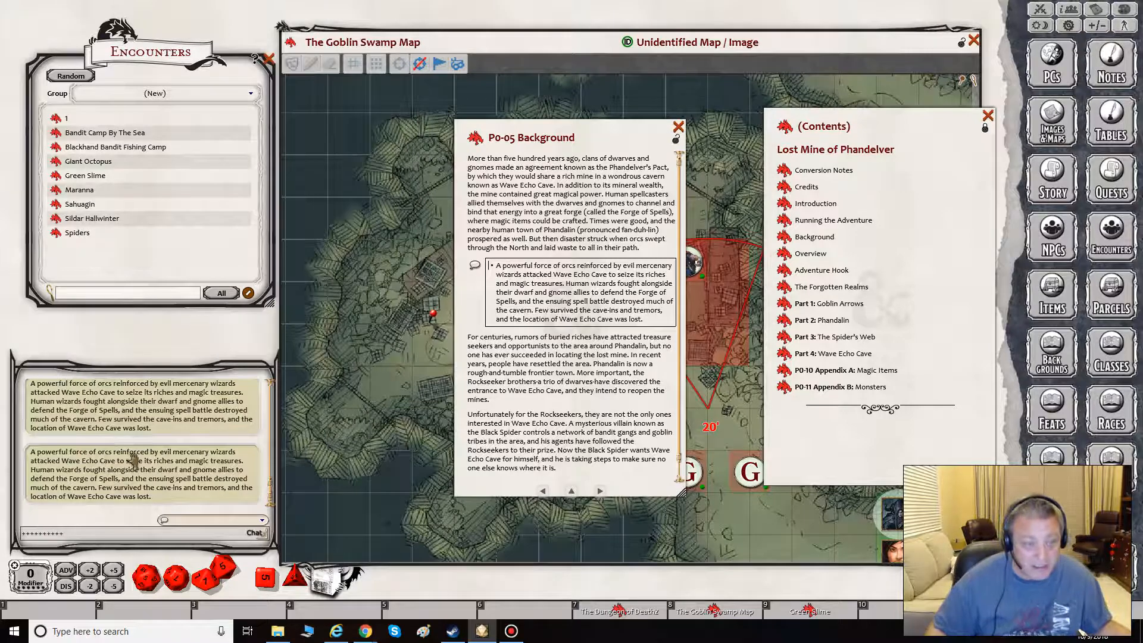